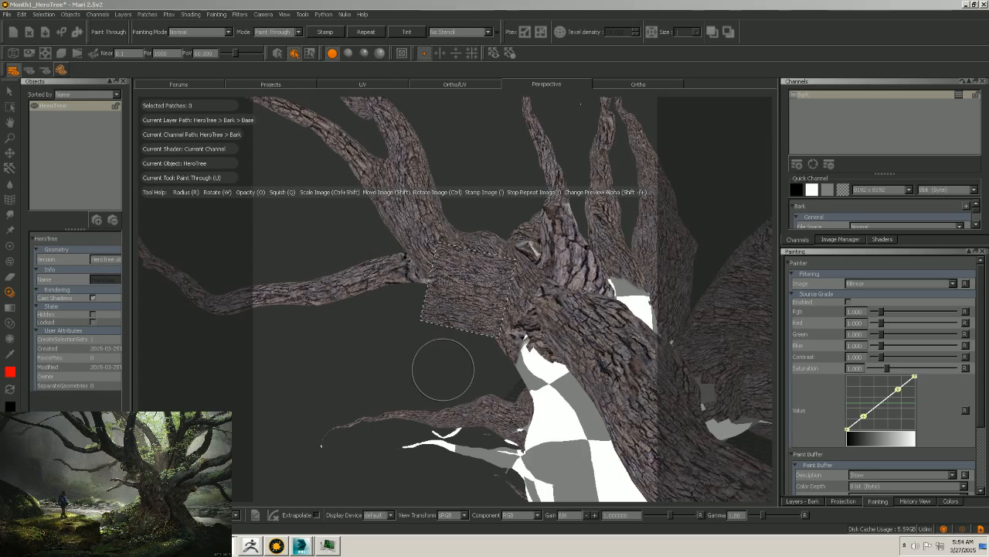
Show the tree's UV layout and straighten the tilted bark image over the second shell from the top of patch 1002.
scroll(413, 343, up, 6)
scroll(393, 352, down, 5)
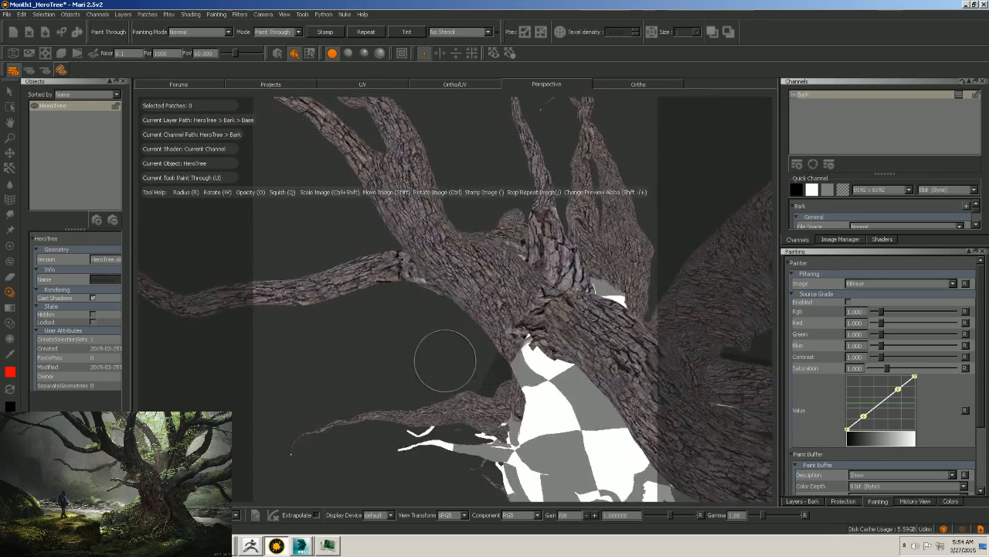
scroll(433, 356, down, 4)
alt+drag(449, 430, 287, 423)
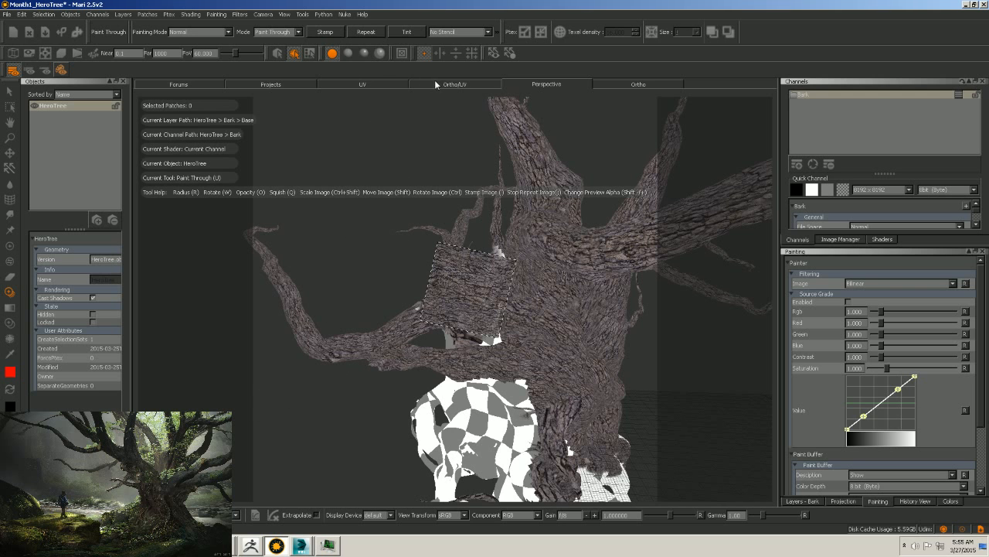
click(374, 82)
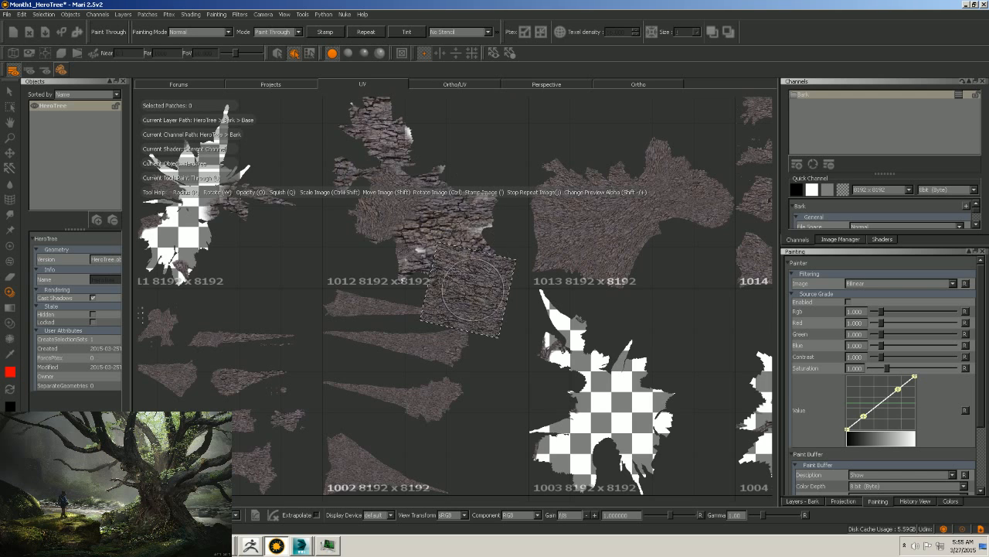
alt+right_drag(482, 361, 619, 350)
mouse_move(578, 345)
alt+middle_down()
mouse_move(613, 270)
mouse_move(707, 190)
alt+middle_up()
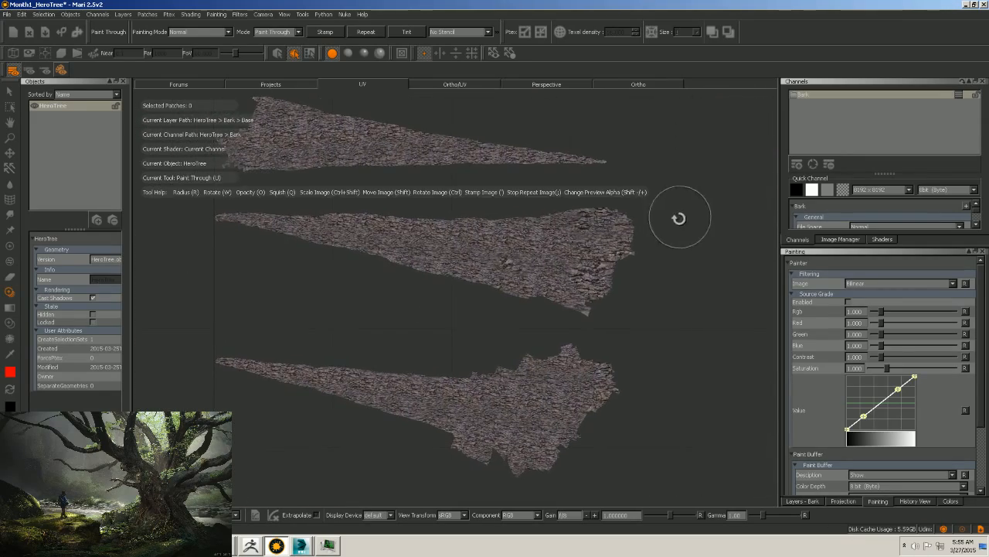
scroll(698, 221, up, 5)
ctrl+drag(474, 297, 481, 300)
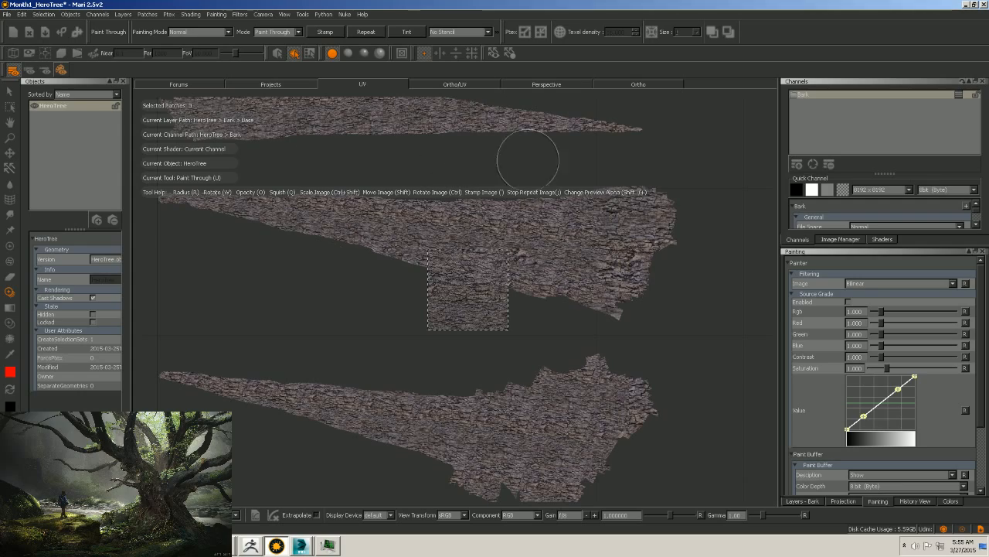
Paint the bark image through over the coarse bark at the wide end of patch 1002's second shell, tilting the image slightly.
mouse_move(502, 231)
alt+right_down()
mouse_move(562, 235)
mouse_move(546, 243)
mouse_move(579, 255)
alt+right_up()
alt+middle_drag(579, 255, 545, 224)
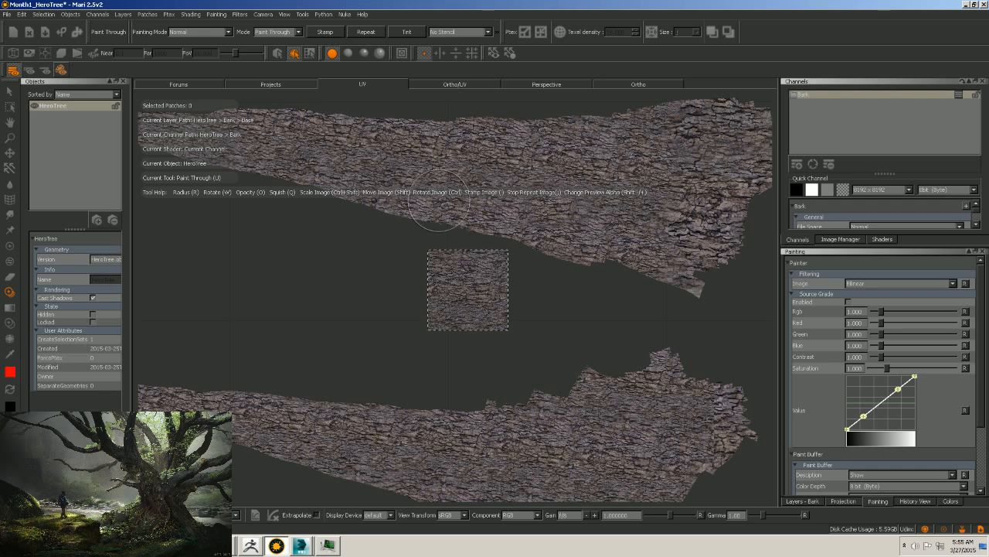
ctrl+drag(582, 234, 581, 255)
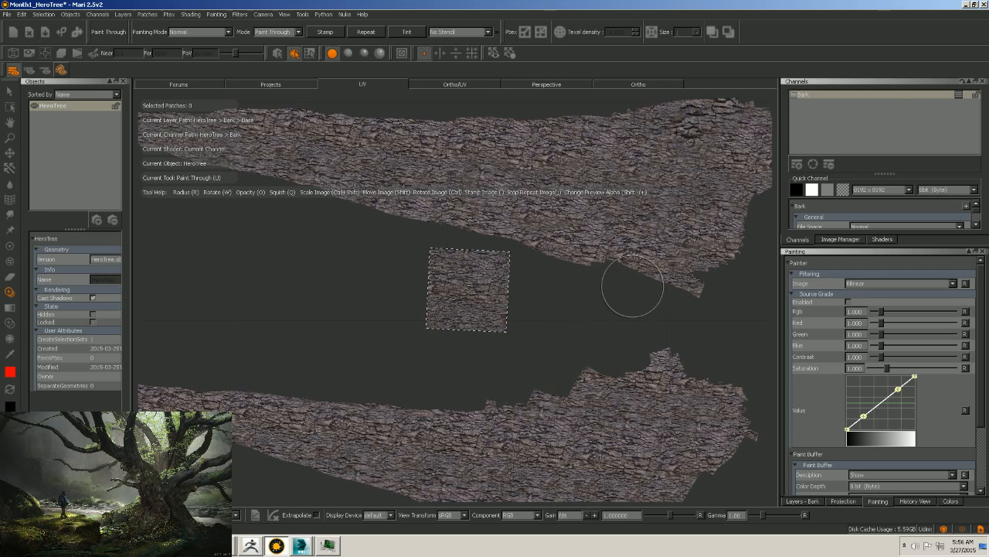
right_click(574, 312)
click(555, 294)
Paint the bark image through over the distorted bark near the upper corner of patch 1002's large triangular shell, rotating the image, and bake it.
key(alt)
alt+right_drag(584, 311, 473, 323)
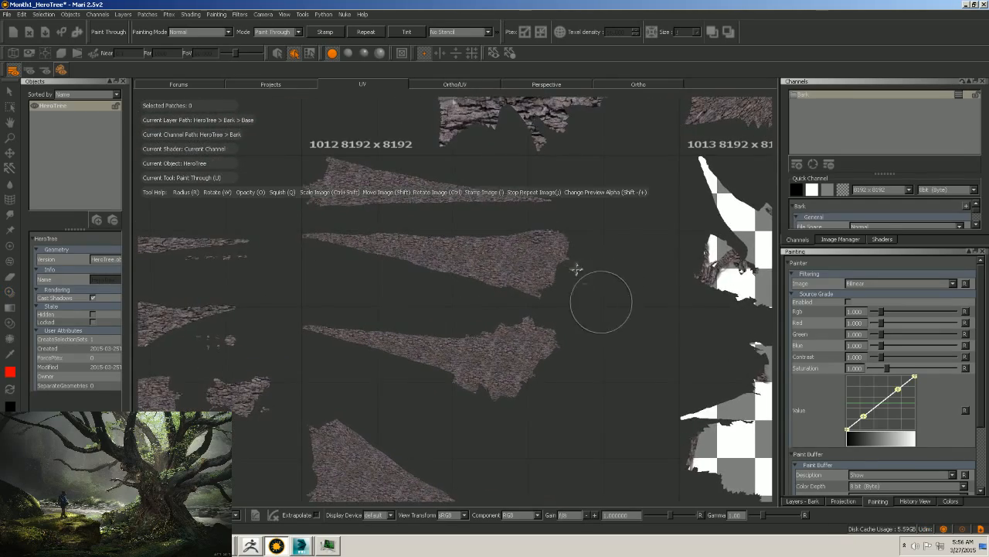
alt+middle_drag(592, 267, 605, 117)
alt+right_drag(501, 301, 639, 289)
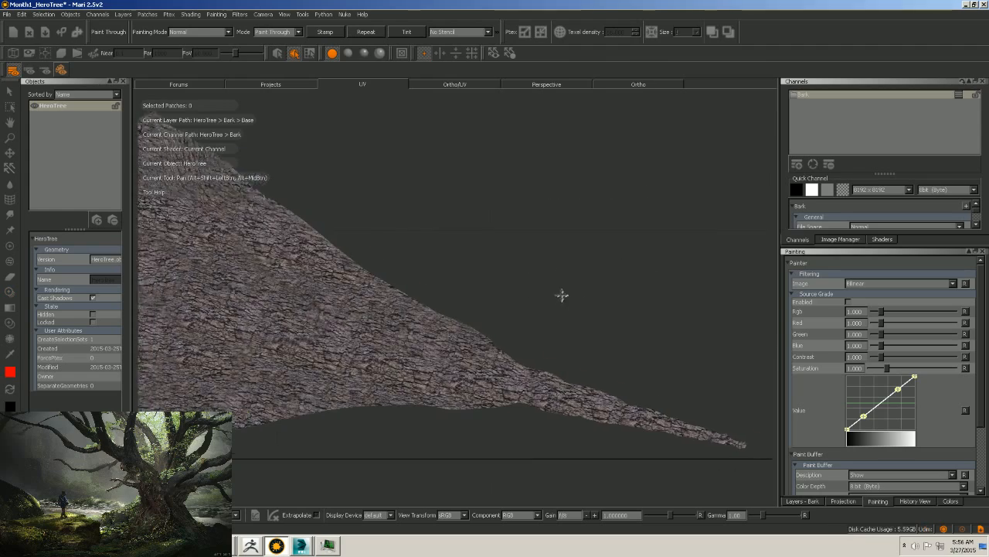
alt+right_drag(561, 294, 691, 280)
alt+middle_drag(692, 281, 726, 357)
key(u)
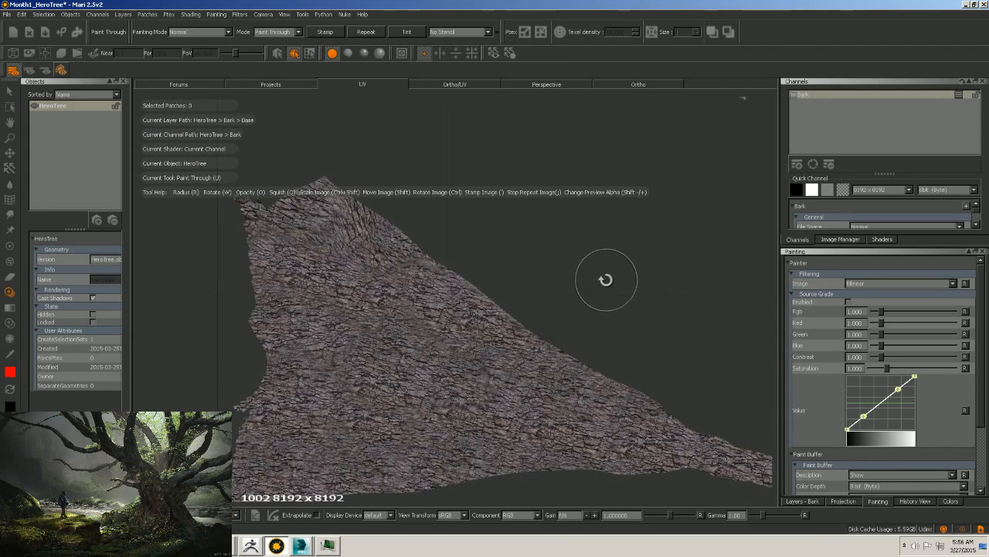
alt+middle_drag(603, 276, 647, 255)
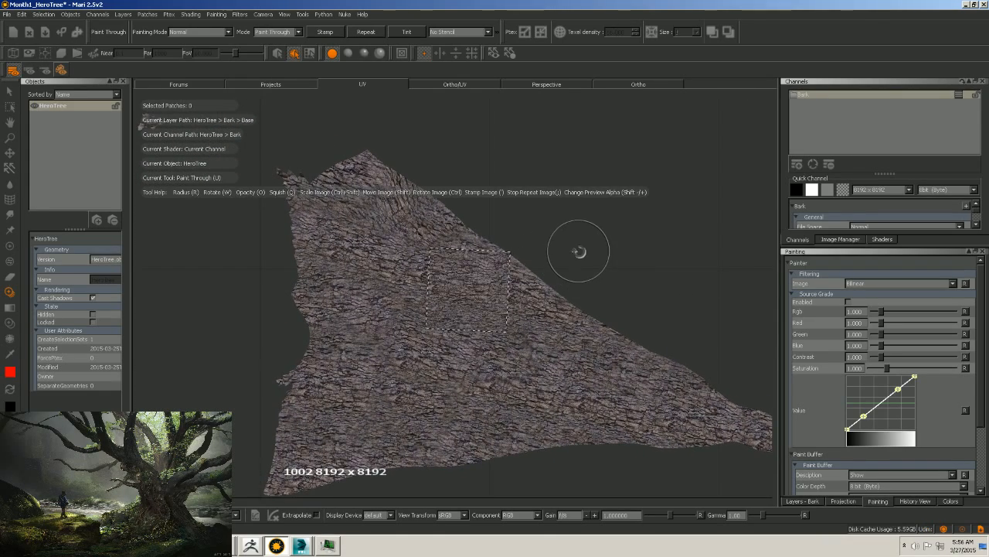
mouse_move(579, 250)
ctrl+mouse_down()
mouse_move(579, 261)
mouse_move(579, 251)
ctrl+mouse_up()
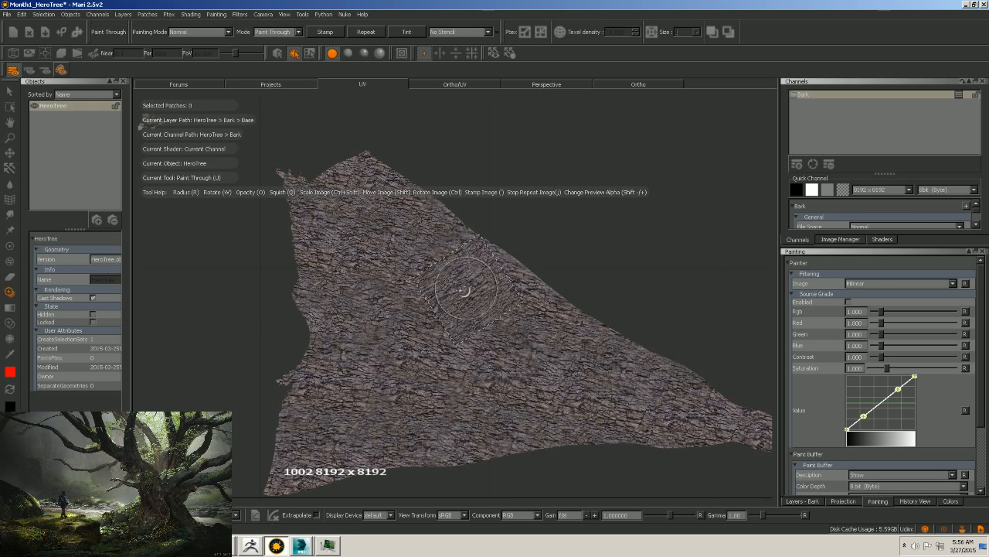
mouse_move(463, 291)
ctrl+mouse_down()
mouse_move(456, 303)
mouse_move(442, 272)
ctrl+mouse_up()
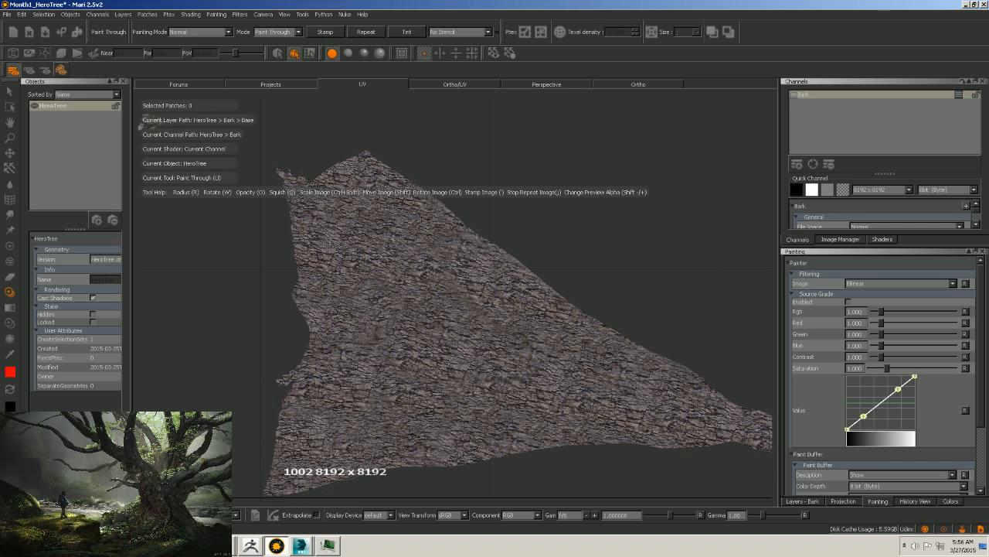
drag(405, 455, 384, 460)
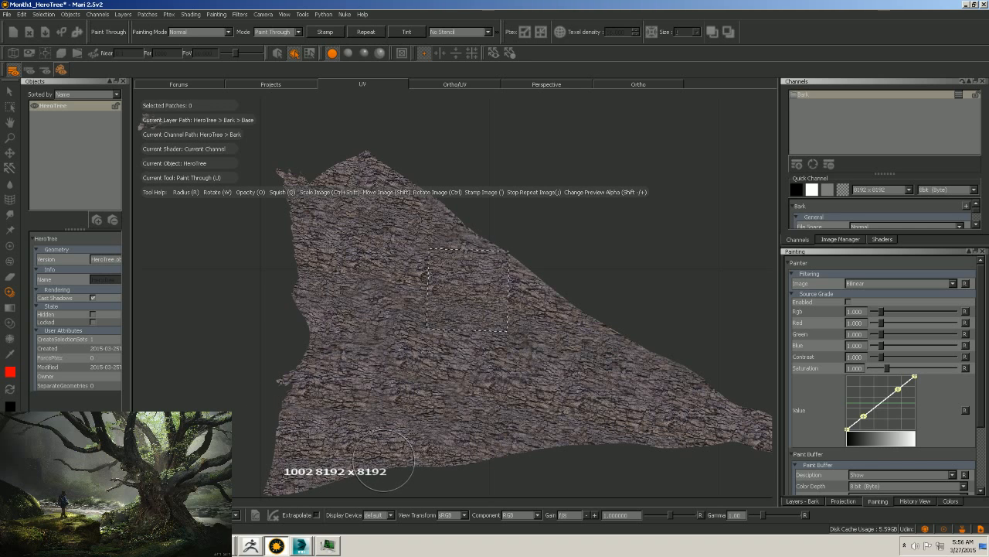
key(b)
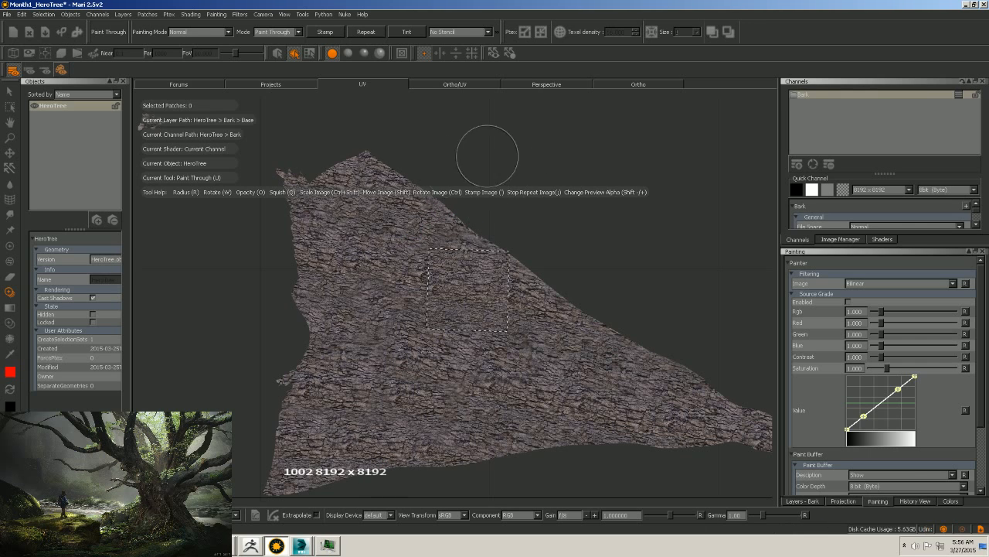
Return to the perspective view and examine the bark scale and seams on the upper branches from several angles.
alt+right_drag(641, 250, 464, 267)
mouse_move(463, 268)
alt+middle_down()
mouse_move(530, 320)
mouse_move(662, 349)
alt+middle_up()
click(545, 83)
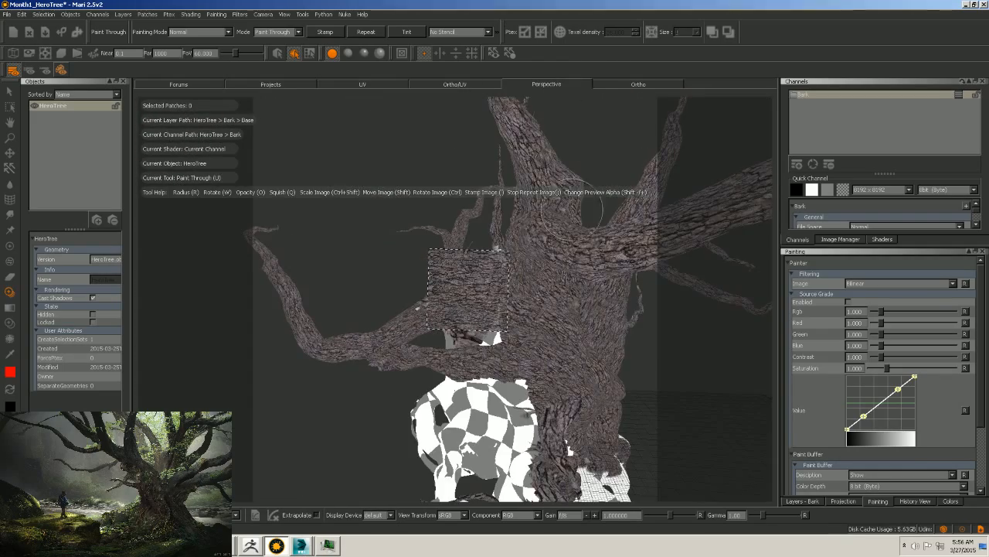
mouse_move(619, 332)
alt+mouse_down()
mouse_move(490, 348)
mouse_move(391, 347)
mouse_move(448, 364)
mouse_move(380, 369)
mouse_move(458, 369)
mouse_move(436, 364)
mouse_move(439, 382)
mouse_move(456, 393)
mouse_move(371, 401)
mouse_move(349, 430)
mouse_move(401, 384)
mouse_move(451, 391)
mouse_move(344, 410)
mouse_move(611, 287)
mouse_move(461, 227)
mouse_move(520, 207)
alt+mouse_up()
alt+middle_drag(520, 207, 473, 343)
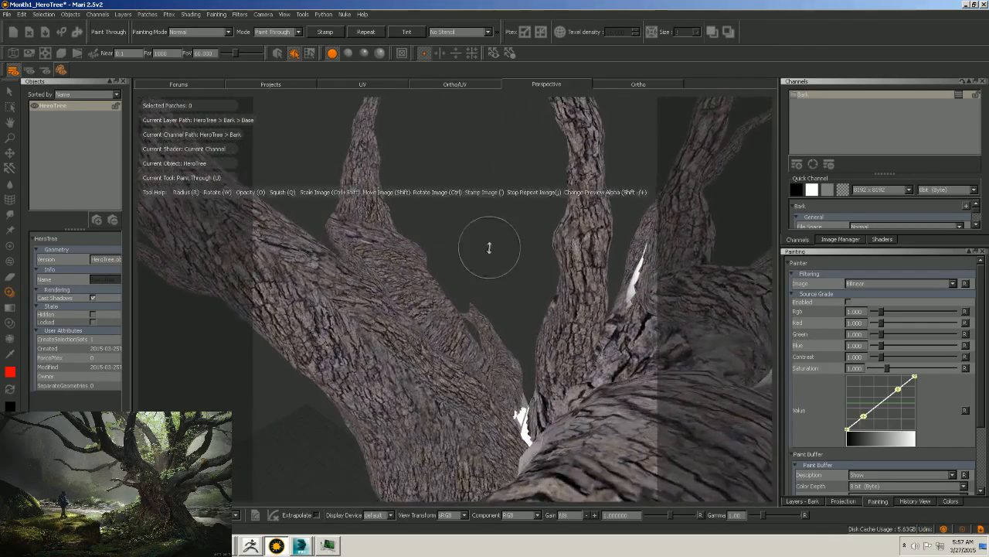
mouse_move(488, 248)
alt+mouse_down()
mouse_move(503, 263)
mouse_move(516, 236)
alt+mouse_up()
alt+drag(432, 158, 463, 271)
mouse_move(463, 271)
alt+right_down()
mouse_move(433, 273)
mouse_move(438, 214)
mouse_move(463, 226)
mouse_move(413, 223)
mouse_move(468, 289)
alt+right_up()
mouse_move(468, 289)
alt+mouse_down()
mouse_move(441, 309)
mouse_move(438, 375)
alt+mouse_up()
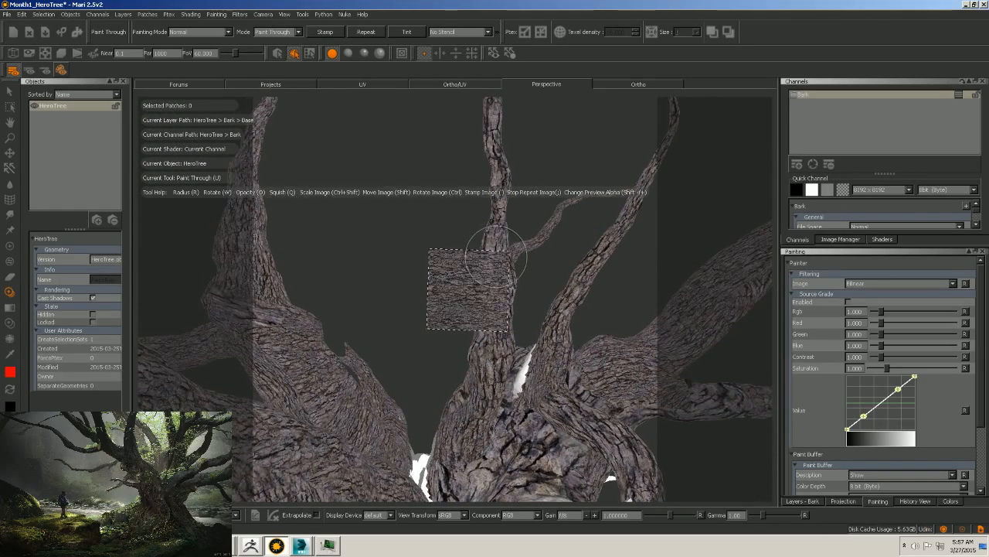
mouse_move(447, 333)
alt+mouse_down()
mouse_move(459, 247)
mouse_move(430, 316)
mouse_move(448, 307)
mouse_move(421, 240)
alt+mouse_up()
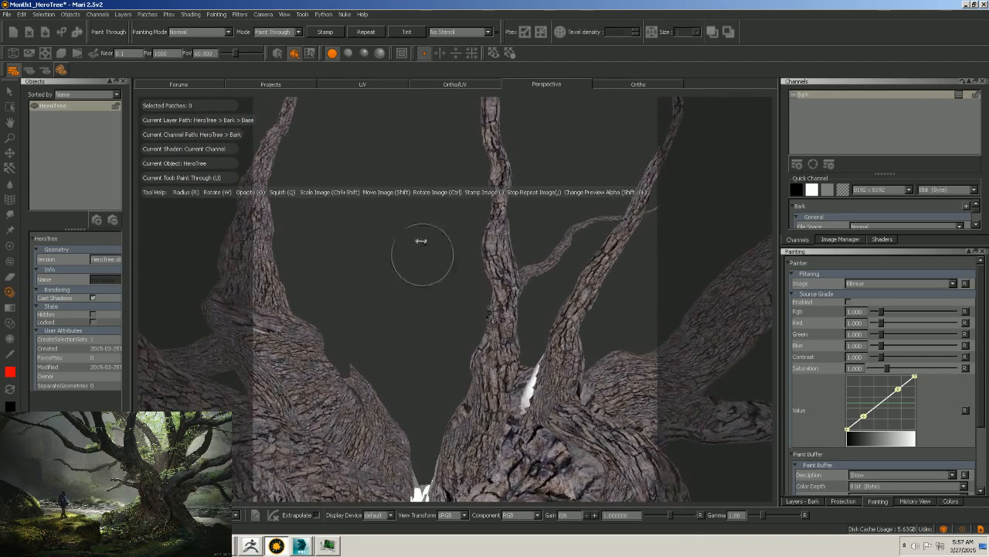
Check the shells of patches 1001 and 1002 in the UV layout, then return to the perspective view.
click(357, 86)
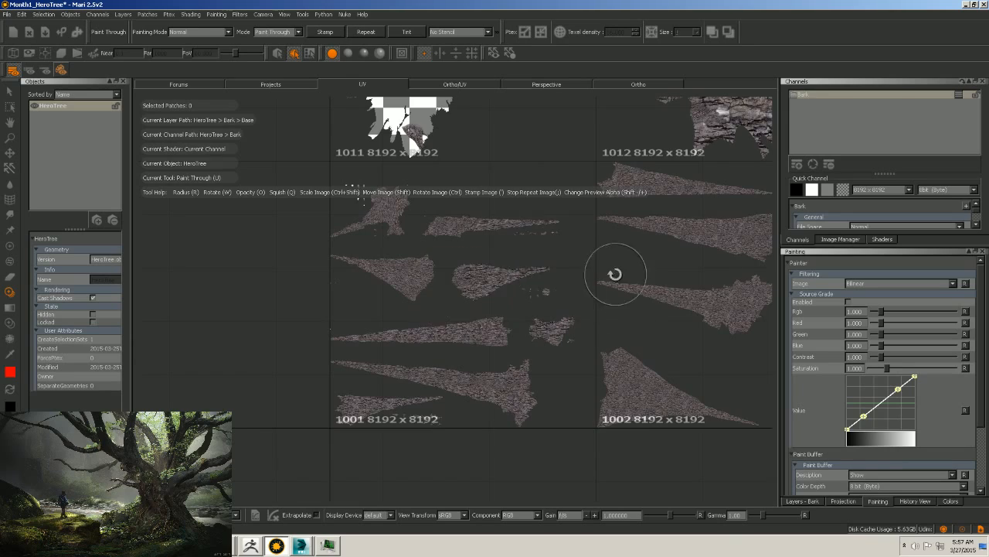
alt+right_drag(614, 274, 545, 263)
alt+middle_drag(587, 281, 441, 295)
mouse_move(662, 264)
alt+middle_down()
mouse_move(449, 289)
mouse_move(581, 291)
alt+middle_up()
click(547, 85)
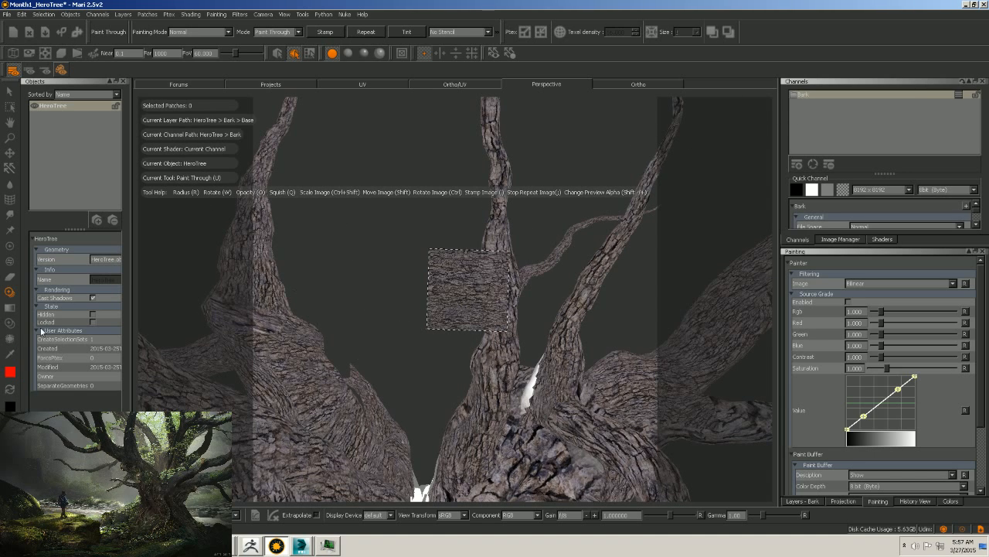
Paint a red marker stroke on the central upright branch and locate the marked shell in UV patch 1014.
click(9, 245)
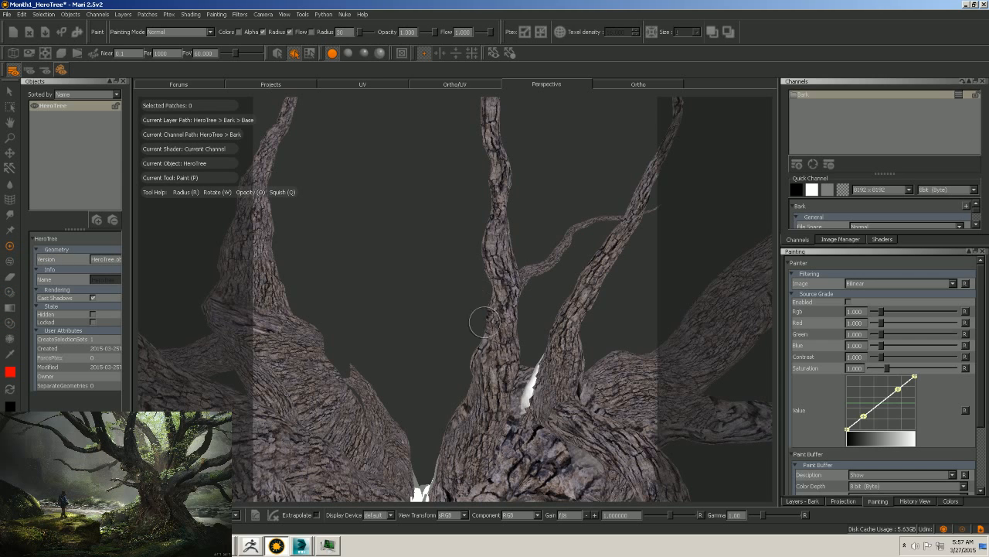
drag(495, 327, 490, 254)
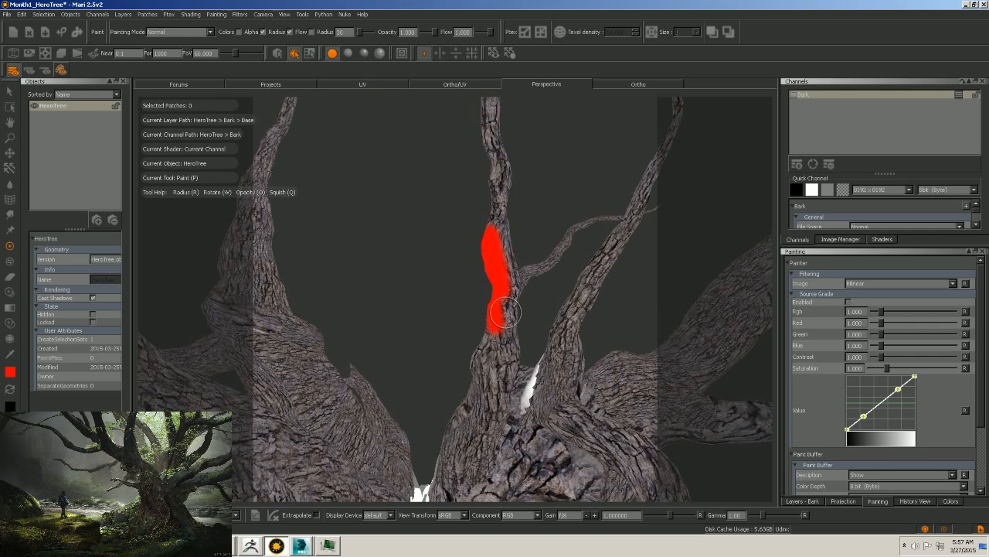
click(371, 82)
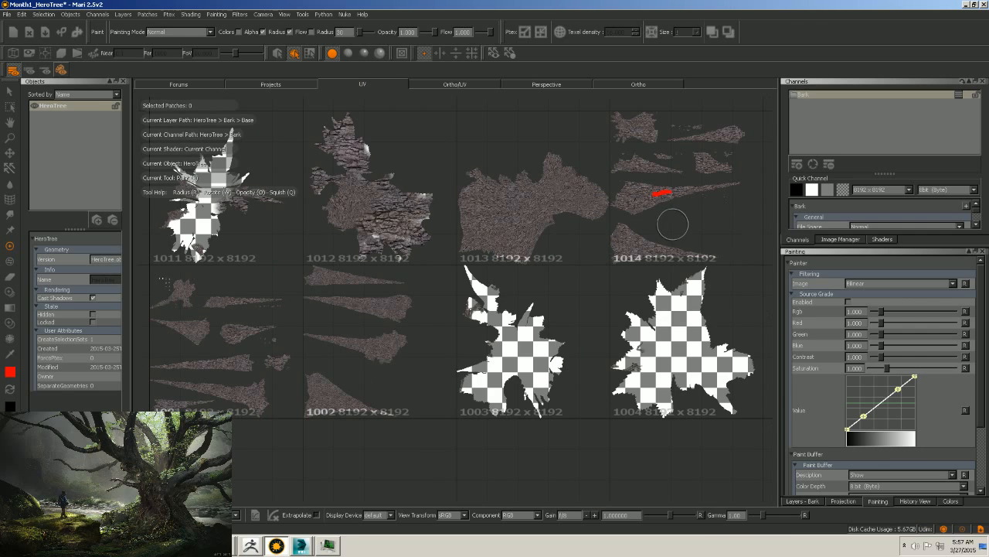
alt+right_drag(672, 224, 744, 207)
alt+middle_drag(707, 255, 370, 463)
mouse_move(465, 385)
alt+right_down()
mouse_move(549, 371)
mouse_move(587, 348)
mouse_move(600, 316)
alt+right_up()
alt+middle_drag(601, 316, 481, 211)
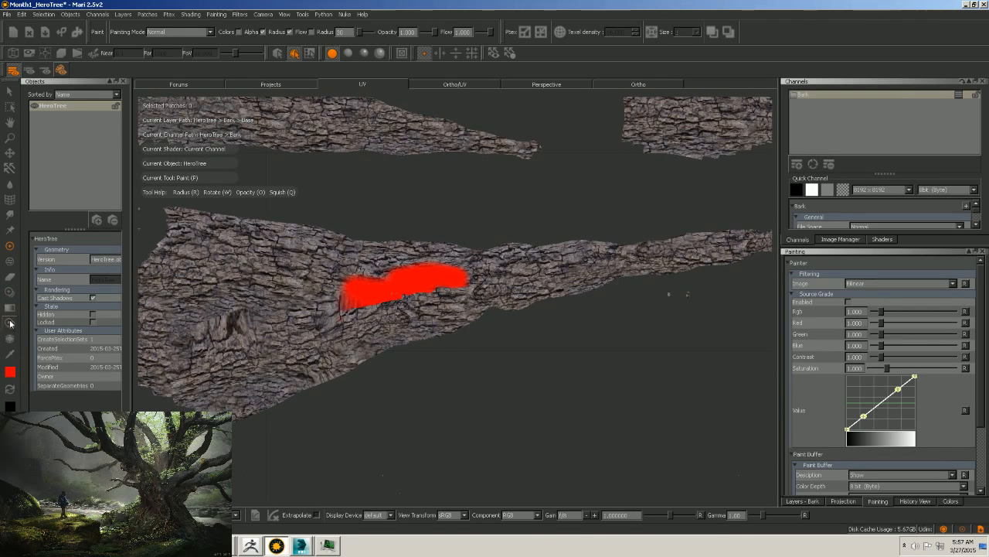
Paint the finer bark image through over the red mark, narrow end and upper part of the marked shell in patch 1014.
key(c)
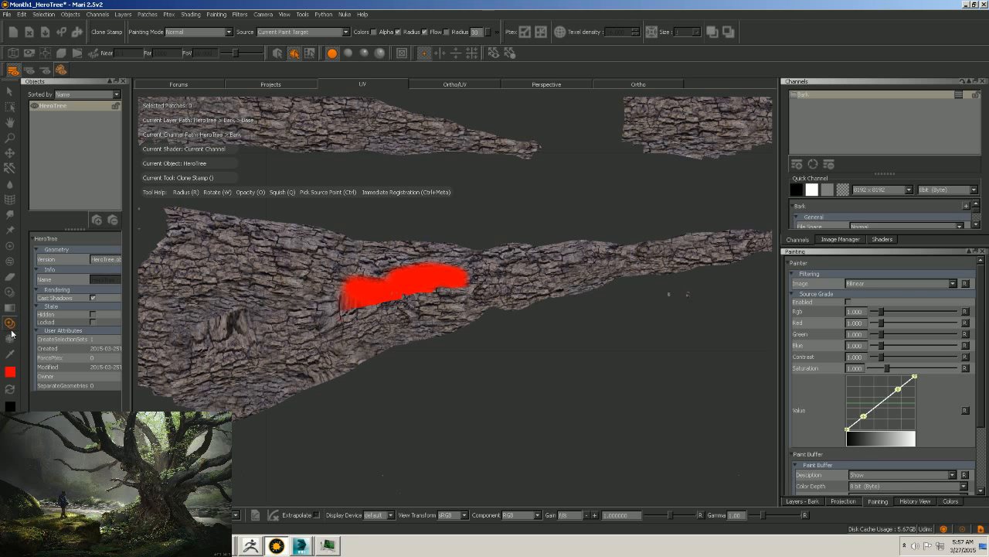
alt+middle_drag(457, 381, 543, 395)
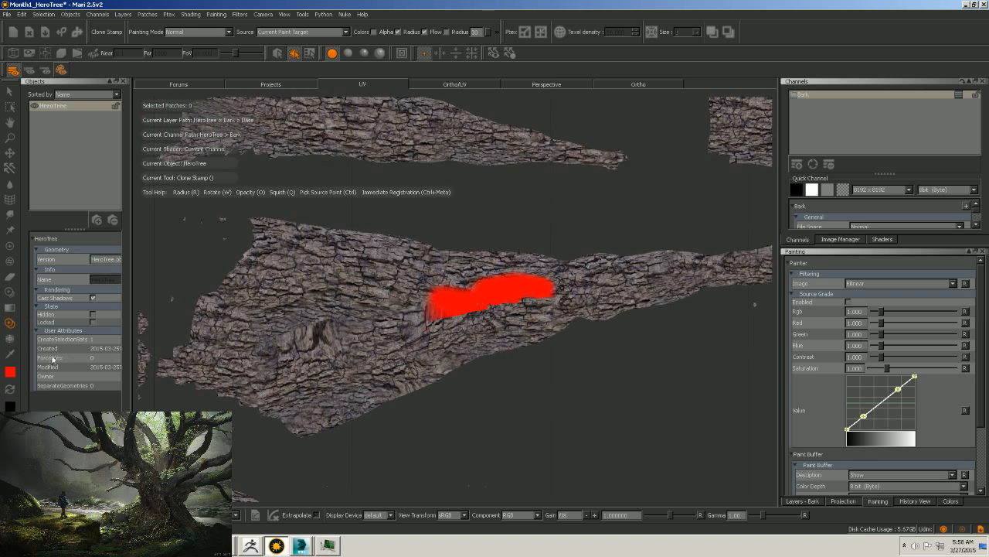
key(u)
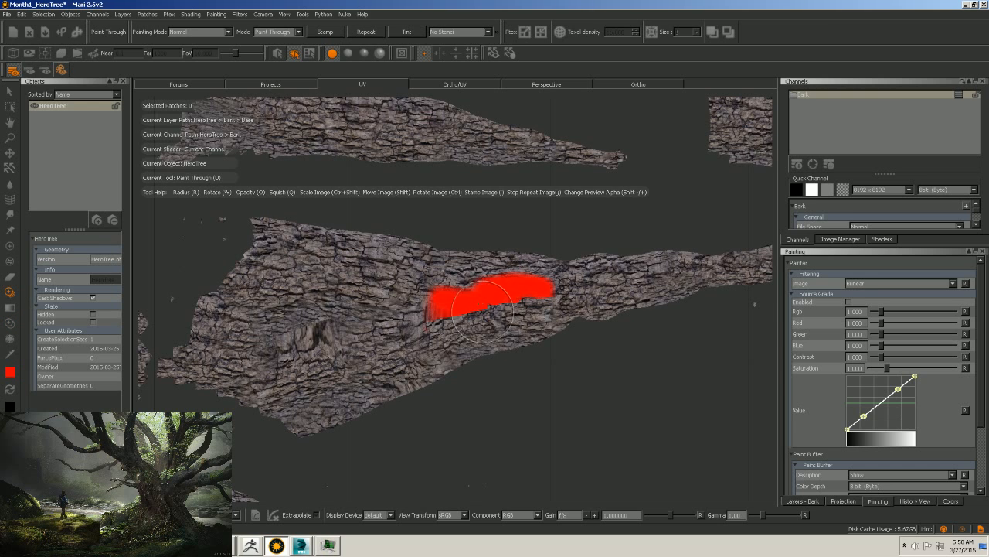
alt+right_drag(484, 309, 494, 305)
alt+middle_drag(528, 283, 534, 320)
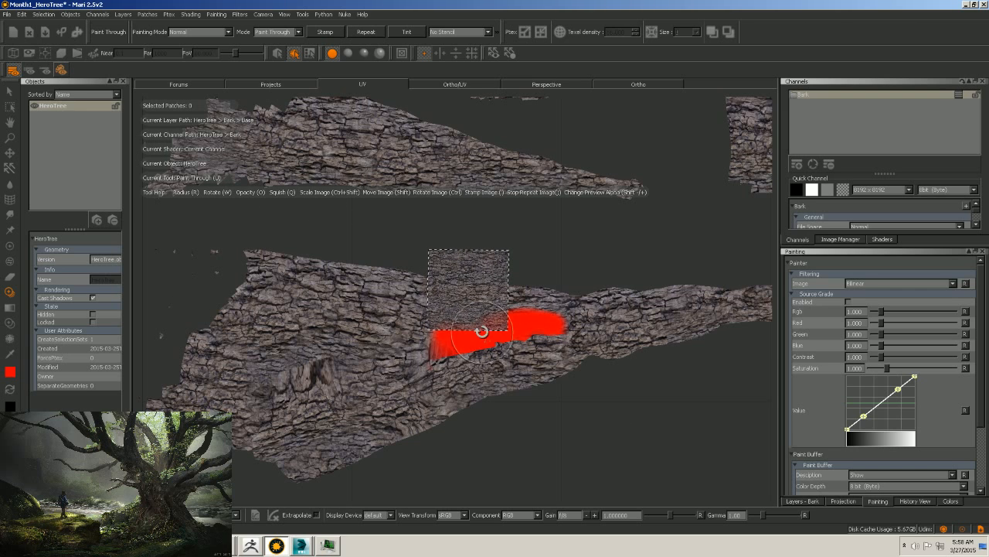
mouse_move(442, 354)
mouse_down()
mouse_move(483, 346)
mouse_move(452, 323)
mouse_move(541, 325)
mouse_move(479, 371)
mouse_move(402, 340)
mouse_move(503, 390)
mouse_move(553, 324)
mouse_move(576, 363)
mouse_move(614, 309)
mouse_move(724, 309)
mouse_up()
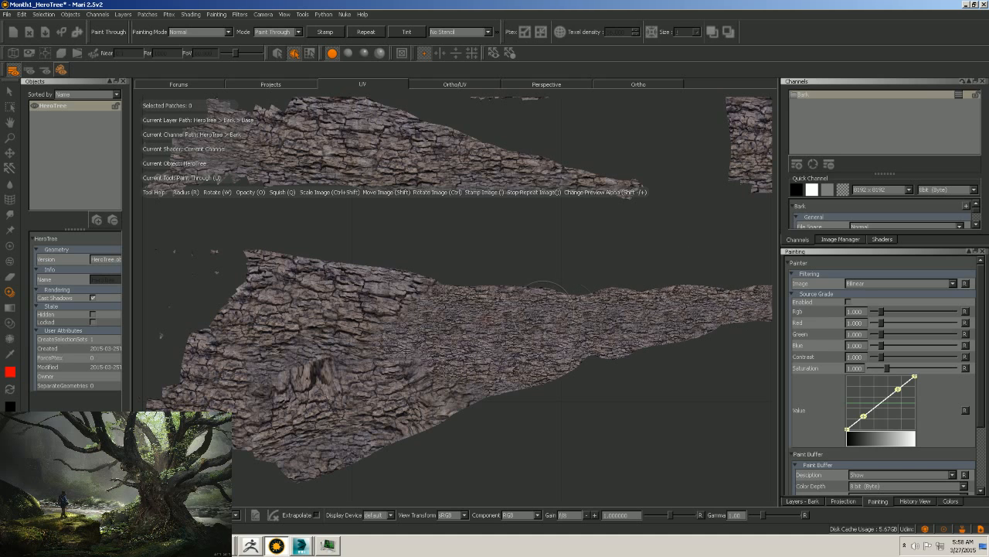
mouse_move(394, 295)
mouse_down()
mouse_move(312, 274)
mouse_move(409, 280)
mouse_move(247, 284)
mouse_move(271, 303)
mouse_move(364, 329)
mouse_move(333, 281)
mouse_up()
mouse_move(402, 368)
mouse_down()
mouse_move(201, 360)
mouse_move(224, 363)
mouse_move(135, 286)
mouse_up()
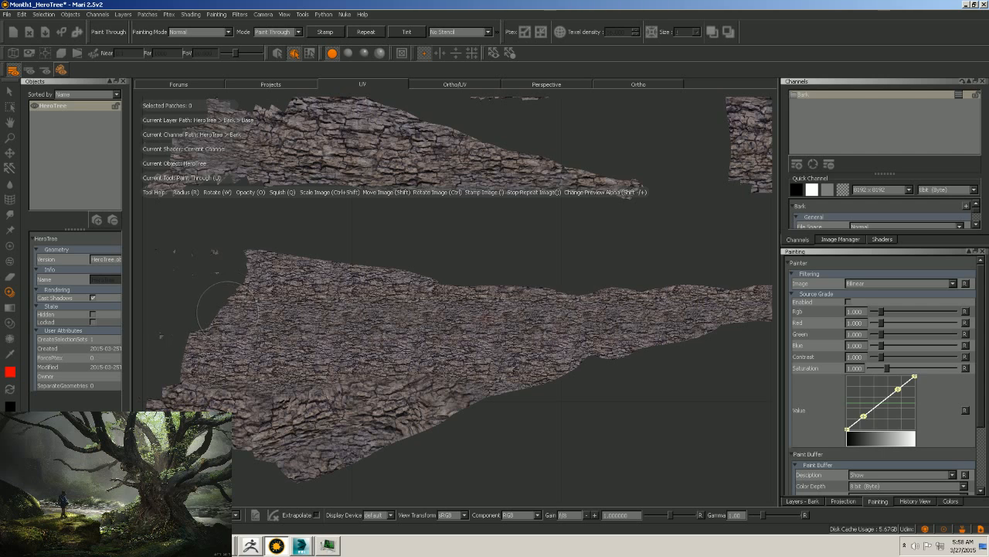
Rotate the bark image slightly counter-clockwise and paint it over the remaining coarse bark along the shell's lower edge and wide end.
ctrl+drag(475, 313, 483, 307)
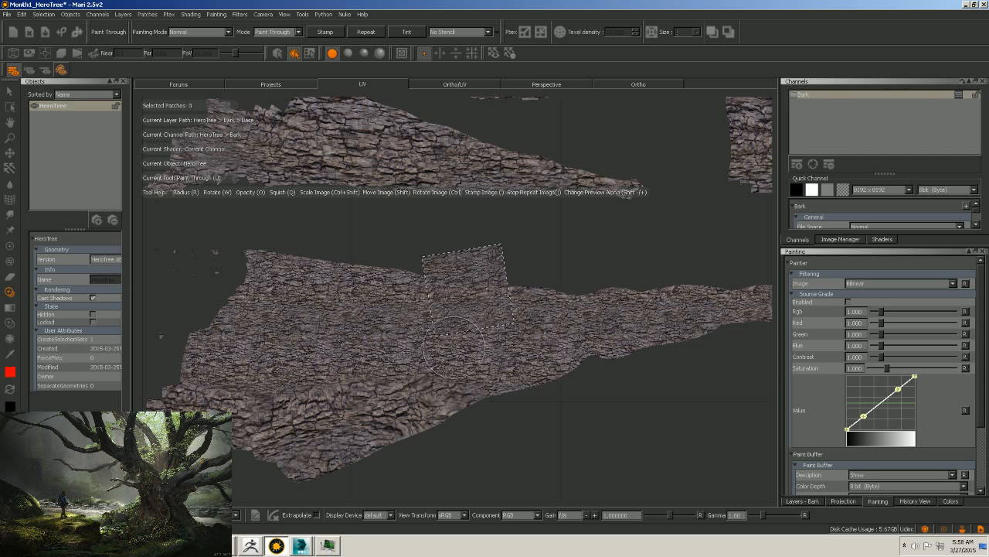
mouse_move(454, 352)
mouse_down()
mouse_move(421, 379)
mouse_move(363, 390)
mouse_move(481, 400)
mouse_move(340, 464)
mouse_up()
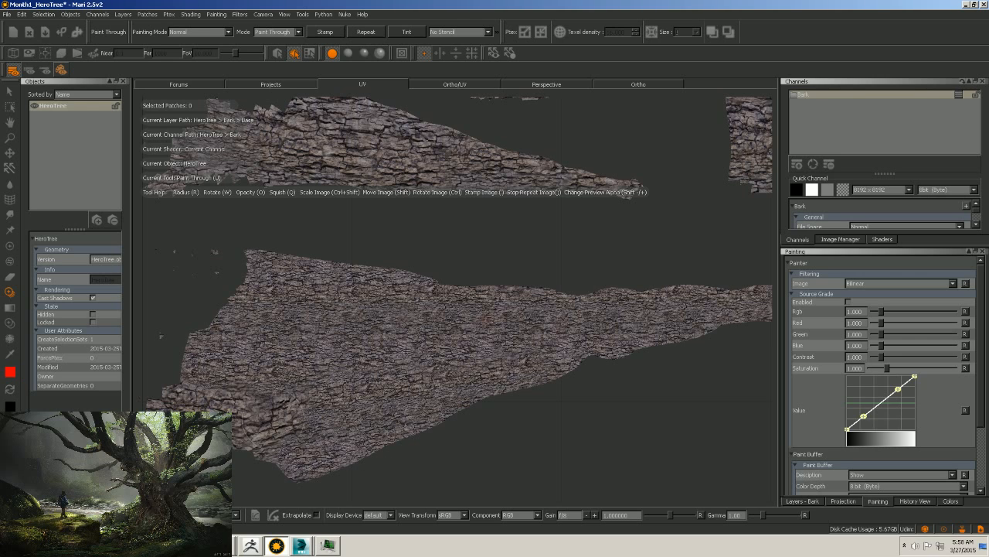
drag(310, 417, 244, 448)
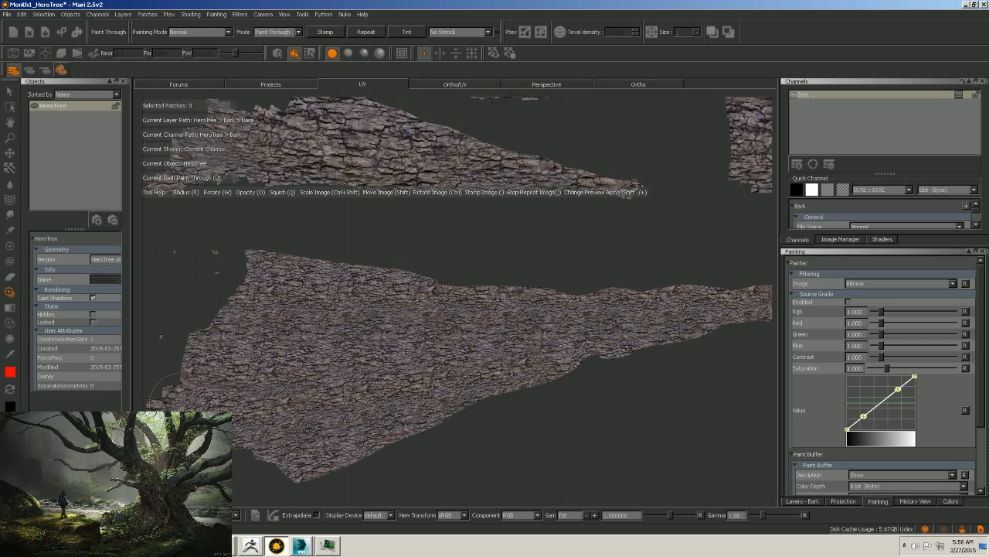
drag(159, 395, 212, 352)
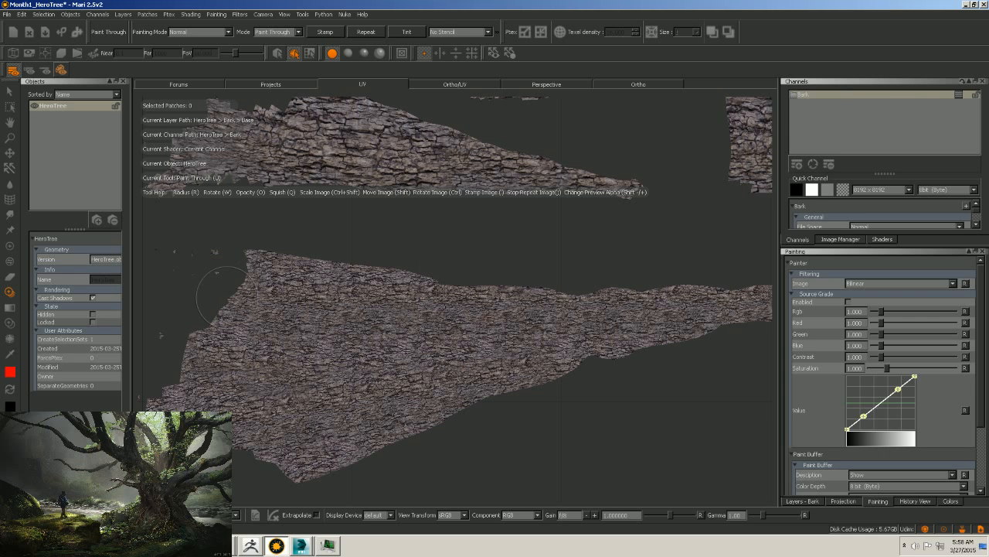
Paint the fine bark through over the rest of the coarse upper tapered shell, bake it and inspect the branches in perspective.
mouse_move(411, 169)
mouse_down()
mouse_move(522, 160)
mouse_move(638, 183)
mouse_up()
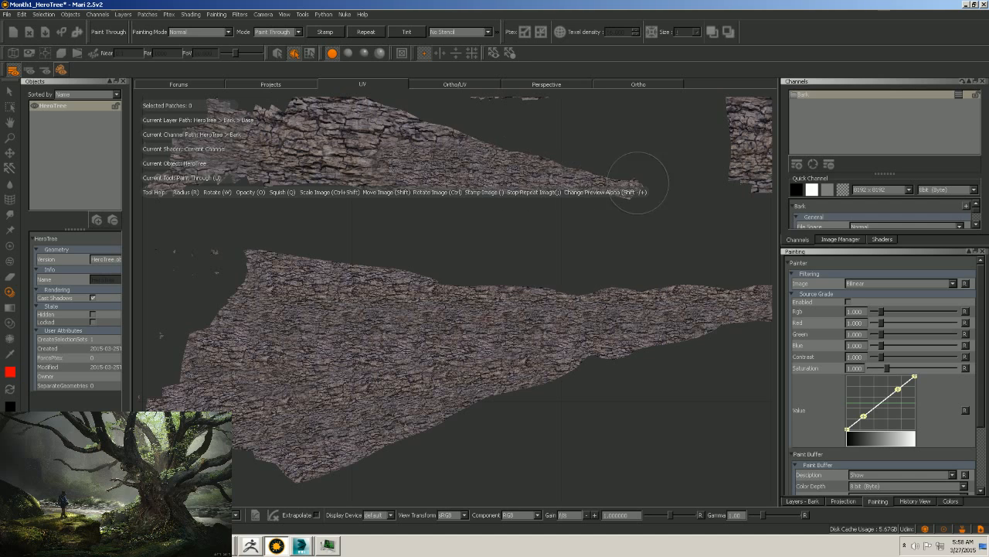
mouse_move(247, 130)
mouse_down()
mouse_move(414, 110)
mouse_move(275, 108)
mouse_move(340, 155)
mouse_up()
drag(421, 136, 379, 148)
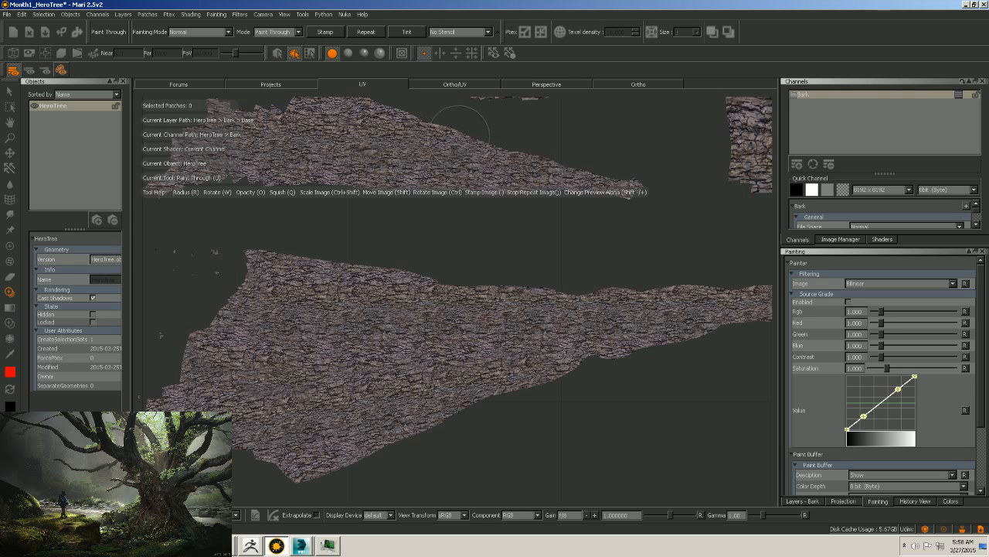
drag(626, 198, 630, 197)
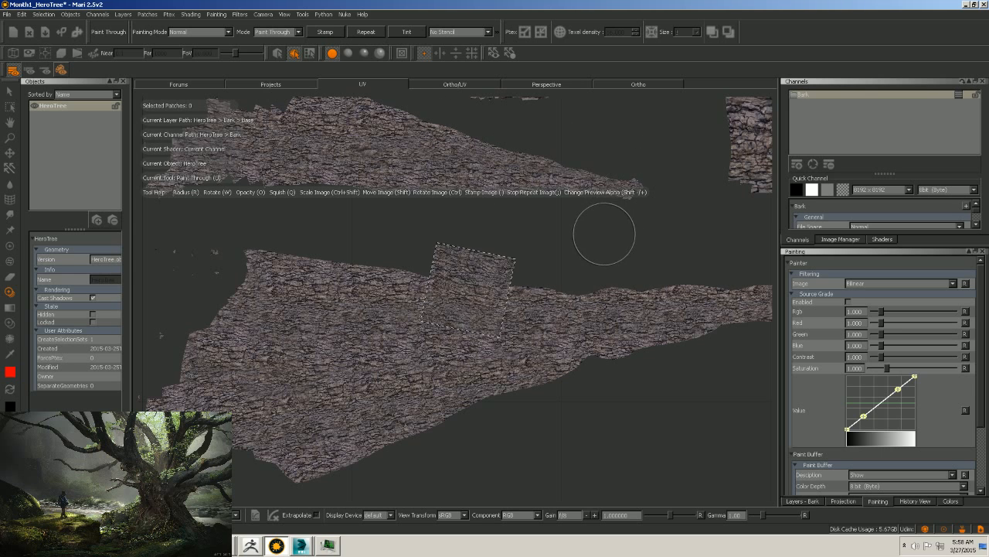
key(b)
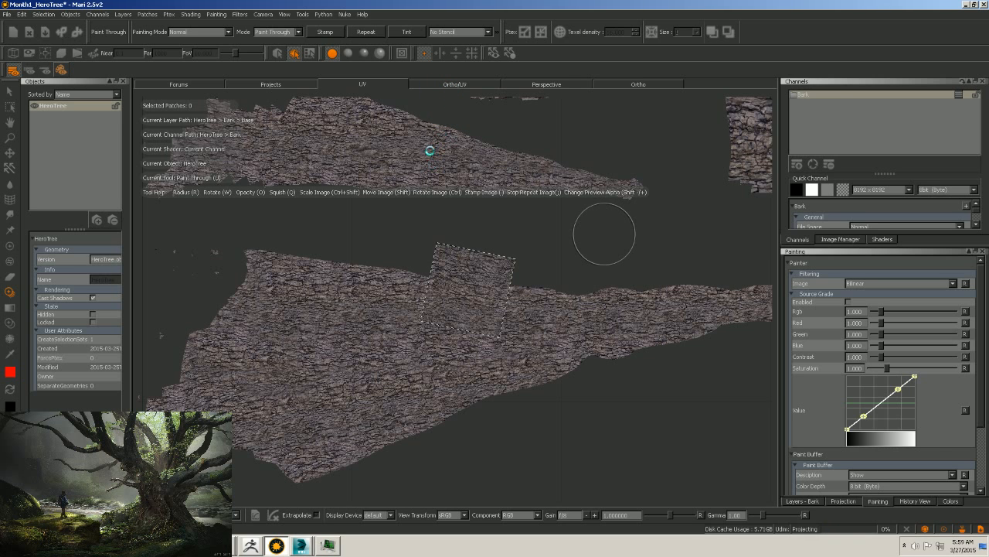
click(533, 83)
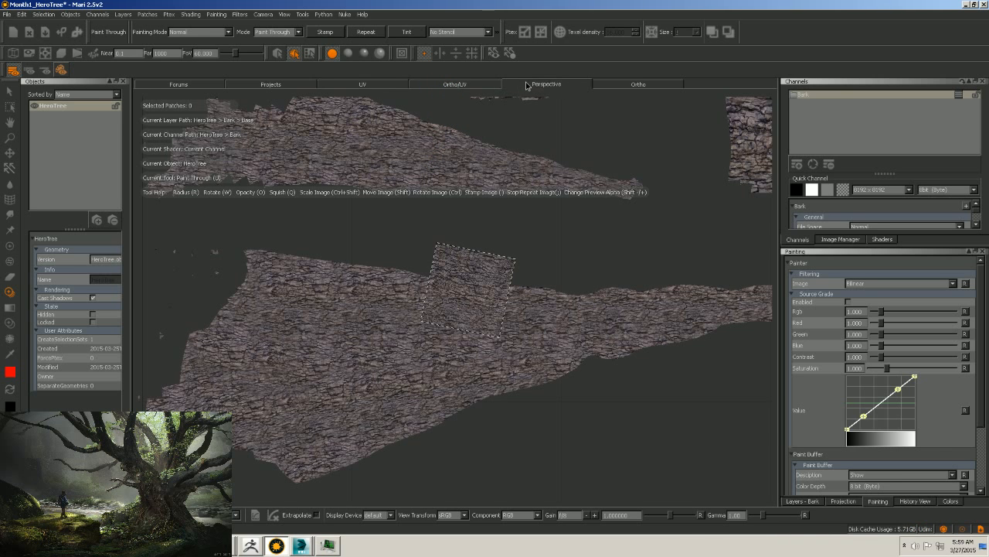
alt+drag(416, 325, 395, 314)
alt+right_drag(462, 343, 754, 302)
mouse_move(382, 293)
alt+mouse_down()
mouse_move(411, 317)
mouse_move(349, 296)
mouse_move(488, 329)
mouse_move(470, 318)
mouse_move(431, 166)
alt+mouse_up()
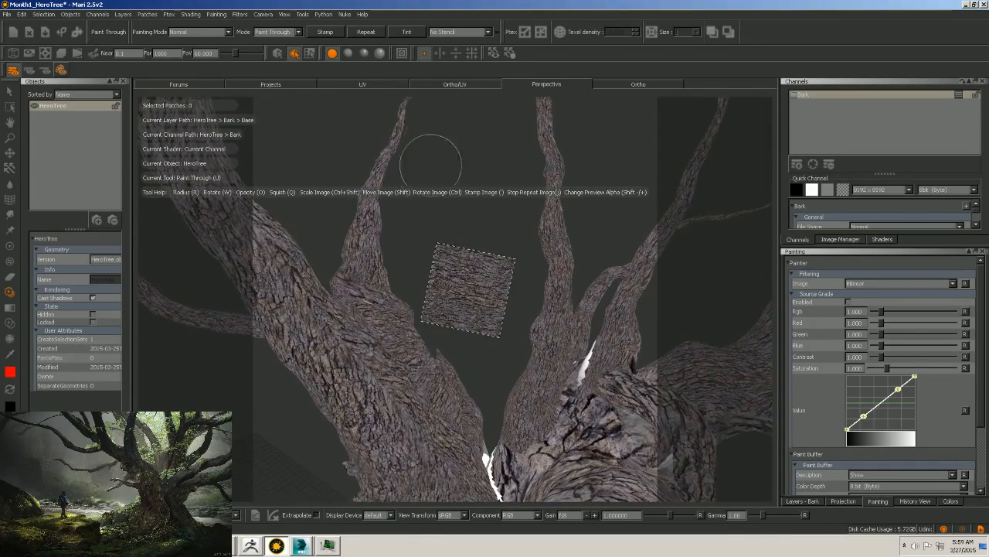
Level the bark image in the UV layout and paint it through over the coarse blocky shell in the neighbouring patch.
click(394, 87)
alt+shift+drag(618, 259, 449, 412)
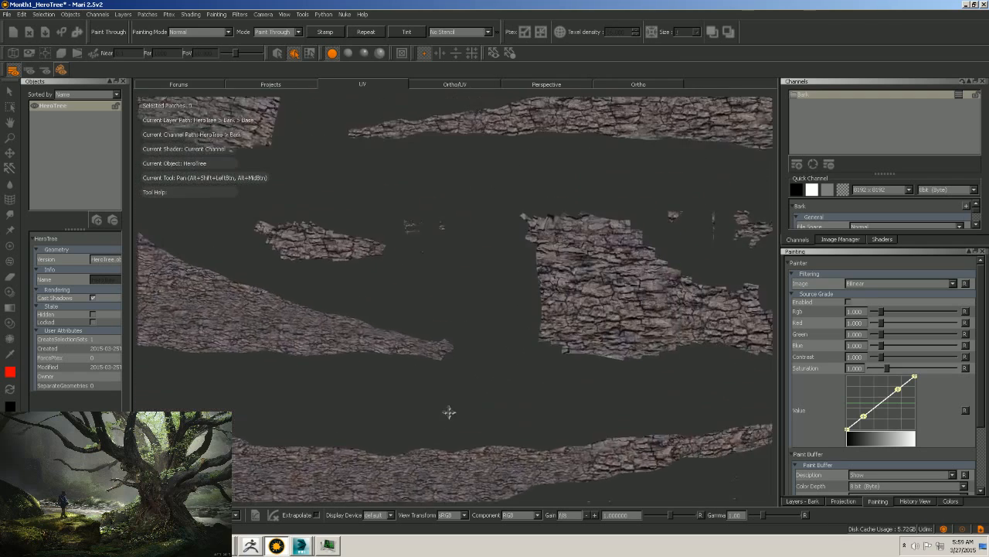
mouse_move(449, 412)
alt+middle_down()
mouse_move(289, 464)
mouse_move(307, 507)
alt+middle_up()
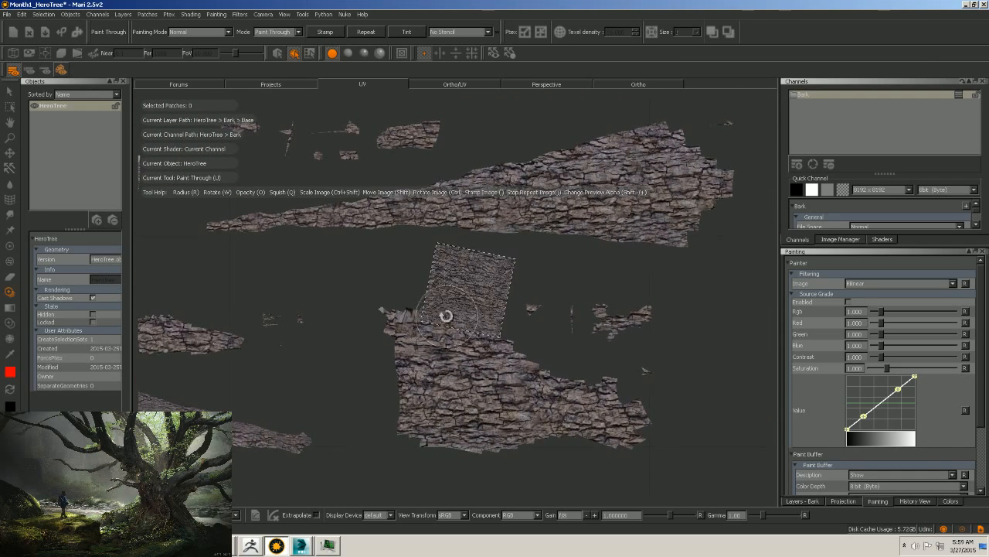
mouse_move(453, 297)
ctrl+mouse_down()
mouse_move(462, 303)
mouse_move(459, 296)
ctrl+mouse_up()
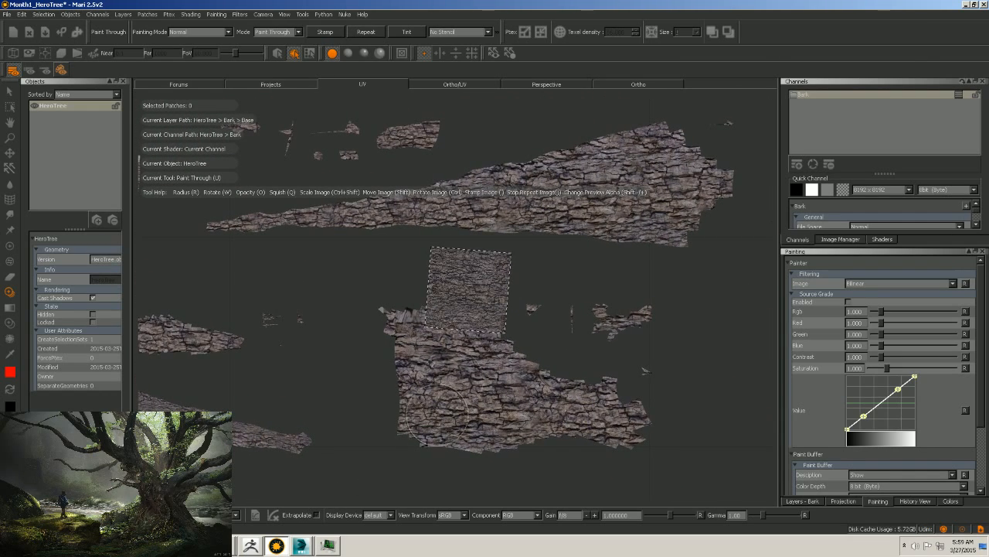
mouse_move(417, 424)
mouse_down()
mouse_move(438, 429)
mouse_move(442, 385)
mouse_move(394, 363)
mouse_move(410, 315)
mouse_move(479, 377)
mouse_move(502, 425)
mouse_move(464, 447)
mouse_up()
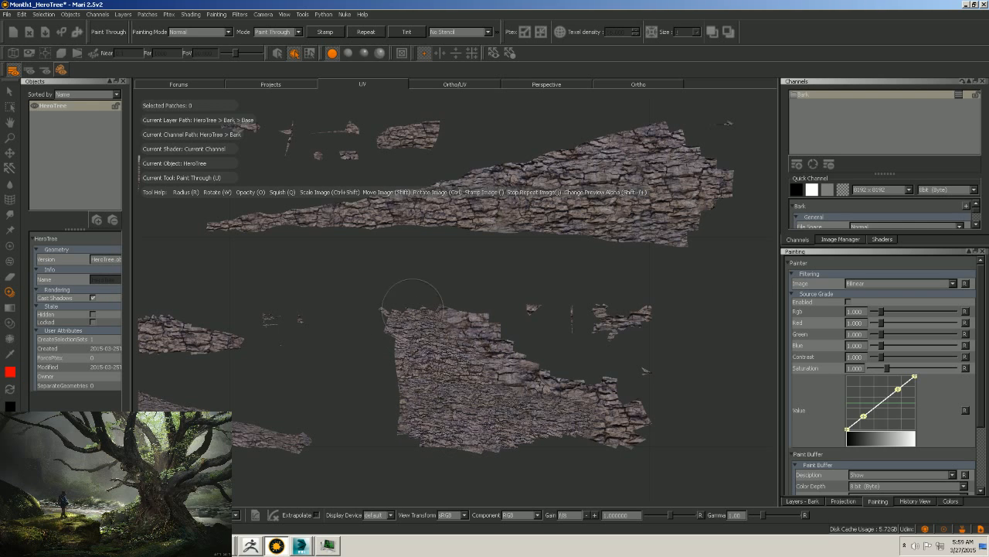
mouse_move(412, 305)
mouse_down()
mouse_move(581, 353)
mouse_move(514, 364)
mouse_move(495, 325)
mouse_move(635, 415)
mouse_move(605, 423)
mouse_up()
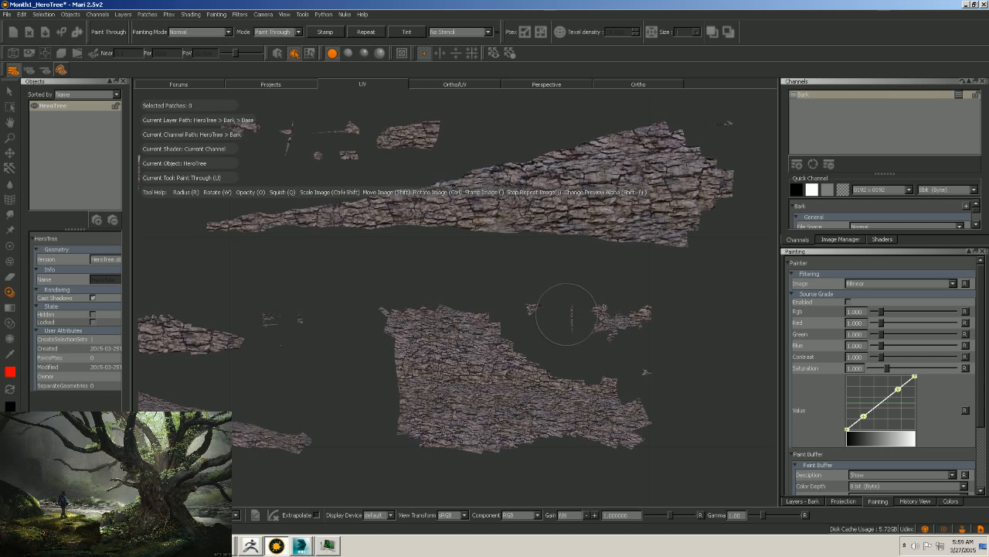
Realign the bark image, paint it through over the long tapered shell and the small nearby islands, and bake the paint.
ctrl+drag(484, 285, 484, 285)
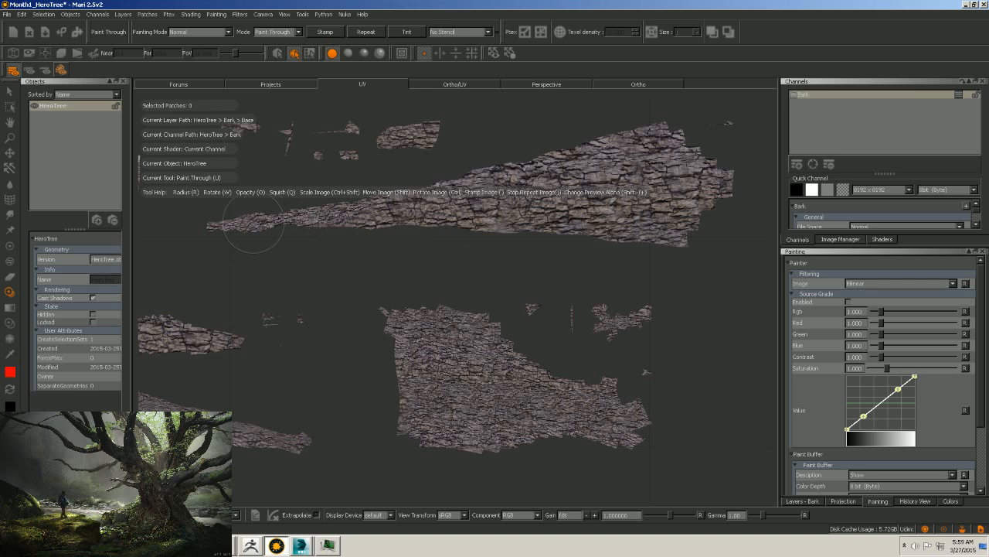
mouse_move(209, 223)
mouse_down()
mouse_move(433, 221)
mouse_move(623, 236)
mouse_move(717, 223)
mouse_move(630, 184)
mouse_move(490, 175)
mouse_move(630, 137)
mouse_move(719, 177)
mouse_move(670, 167)
mouse_up()
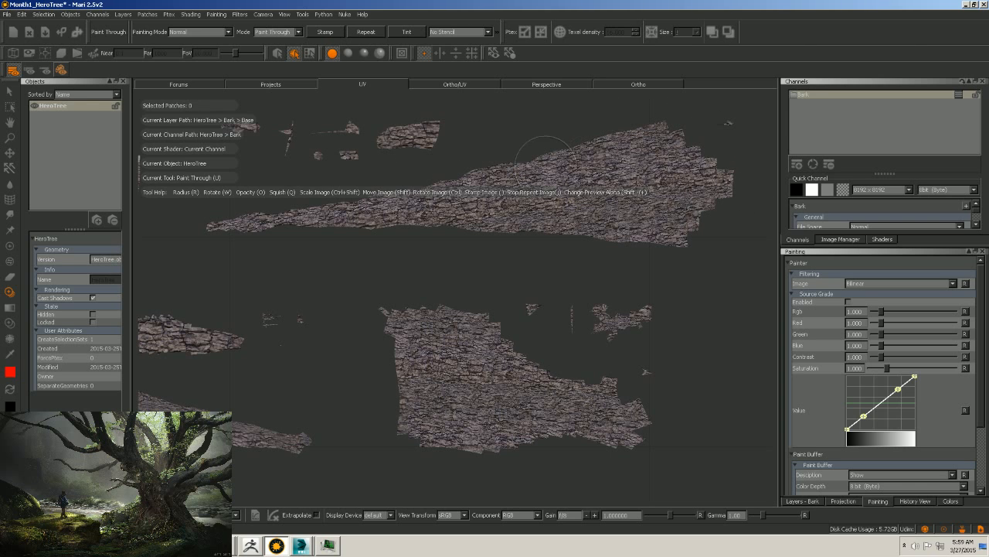
drag(577, 153, 317, 138)
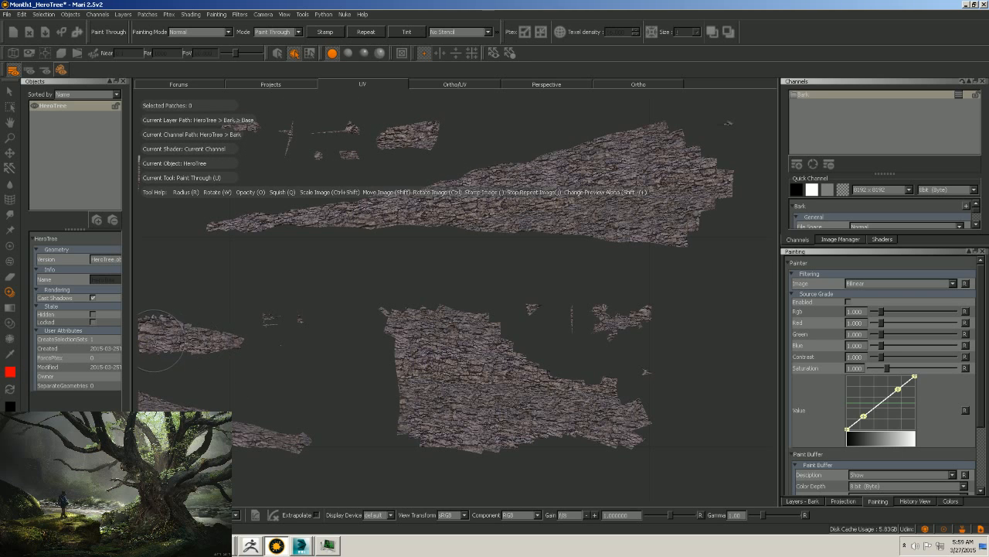
click(307, 334)
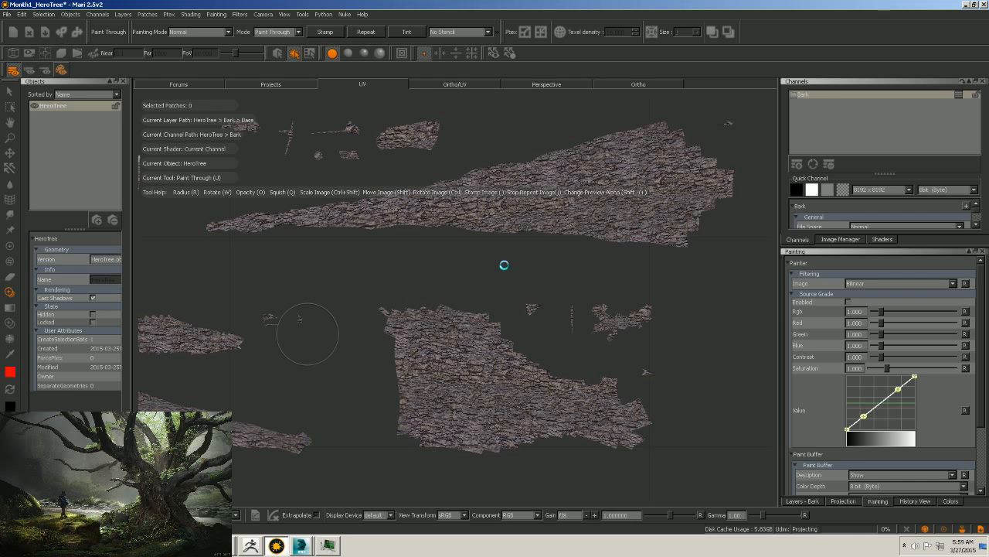
drag(460, 297, 477, 262)
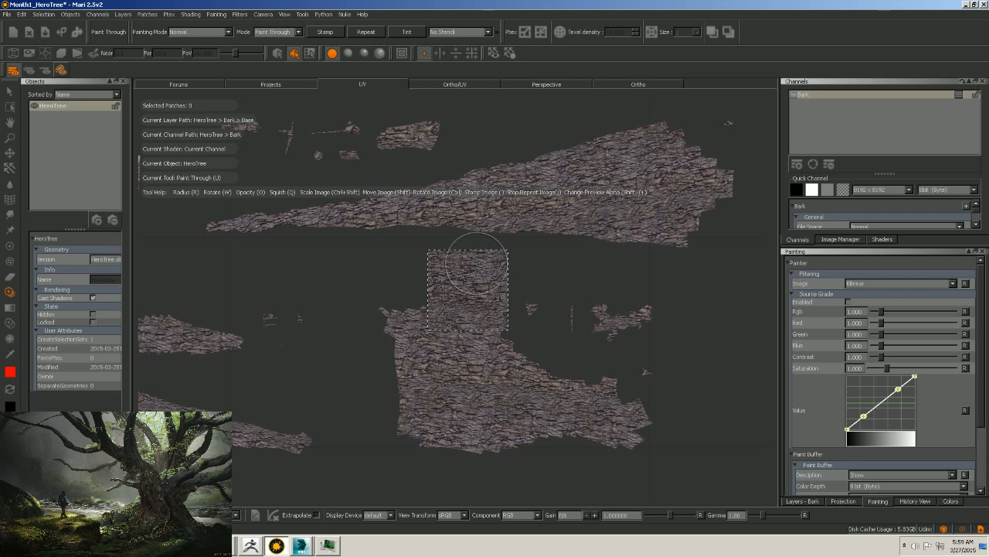
key(b)
Paint the fine bark through over the centre and upper right of the large shell with finger-like ends, following its direction.
mouse_move(325, 288)
alt+middle_down()
mouse_move(382, 298)
mouse_move(718, 435)
mouse_move(781, 450)
alt+middle_up()
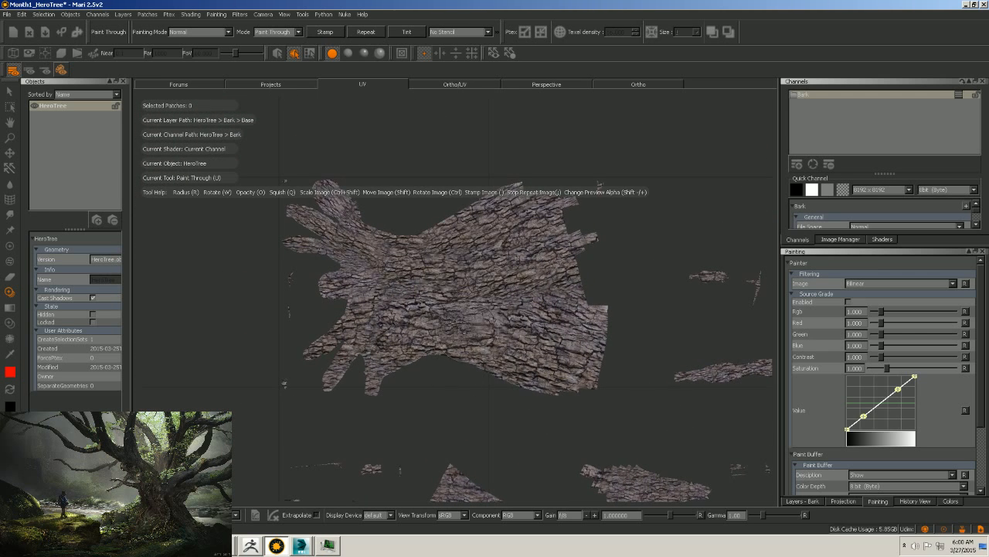
mouse_move(442, 354)
mouse_down()
mouse_move(460, 287)
mouse_move(455, 229)
mouse_move(420, 291)
mouse_move(503, 277)
mouse_move(506, 217)
mouse_up()
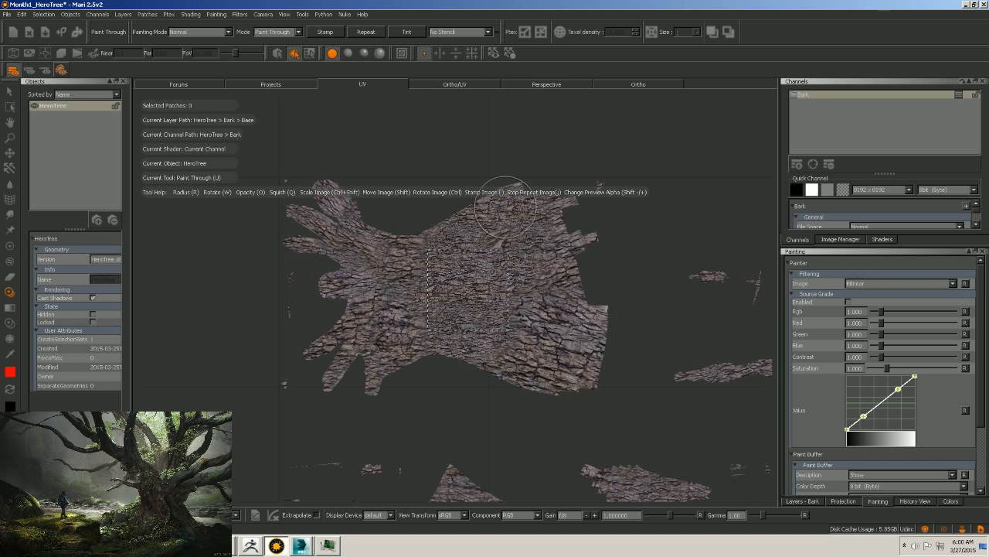
ctrl+drag(474, 285, 473, 286)
click(473, 286)
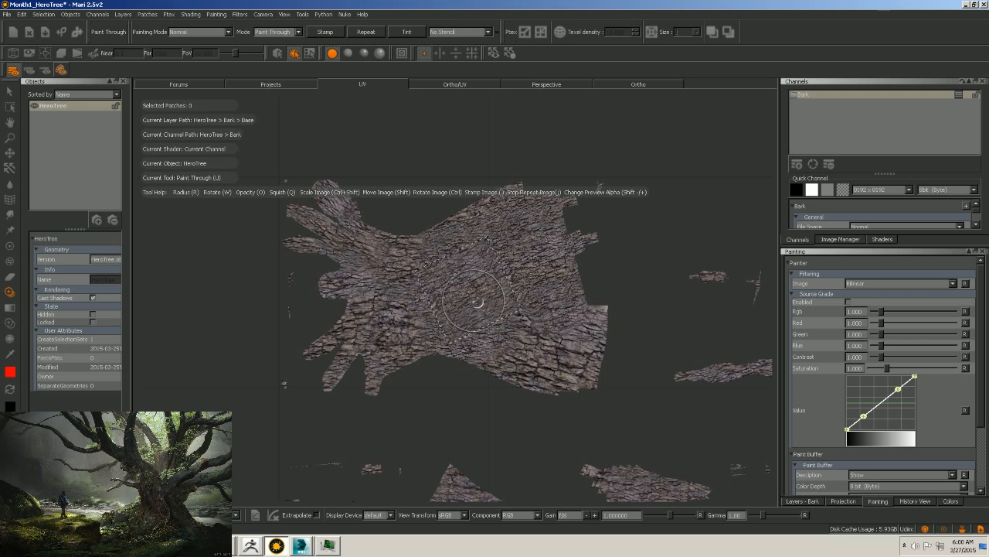
Rotate the bark image clockwise, paint it over the same shell's lower right and finger-like ends, and bake the paint.
ctrl+drag(478, 301, 470, 298)
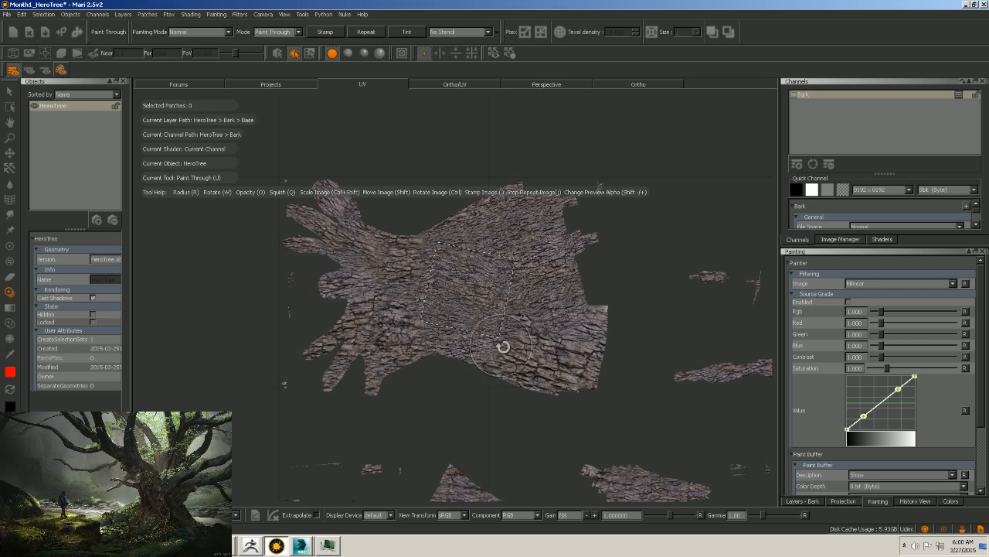
mouse_move(503, 347)
mouse_down()
mouse_move(547, 367)
mouse_move(518, 370)
mouse_move(594, 322)
mouse_up()
drag(526, 373, 502, 315)
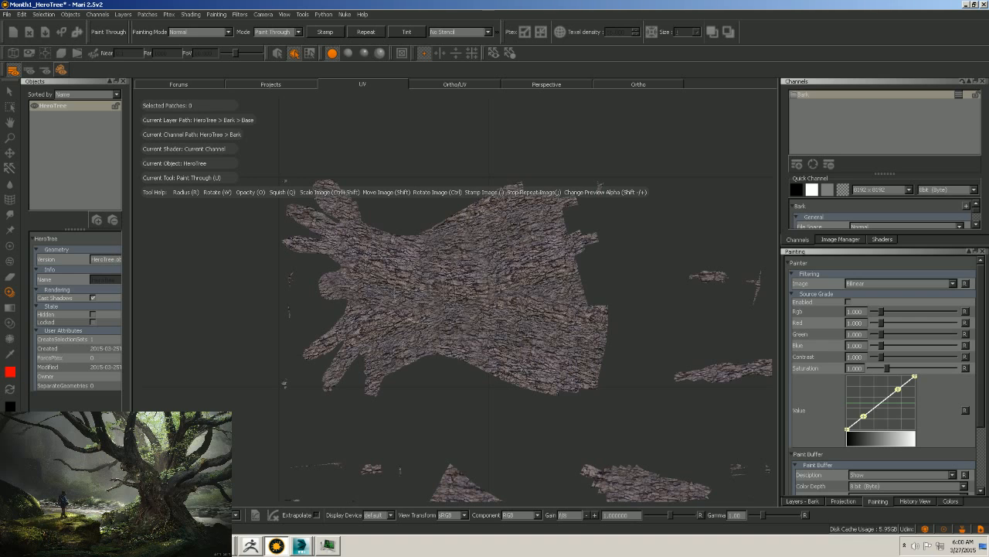
click(462, 310)
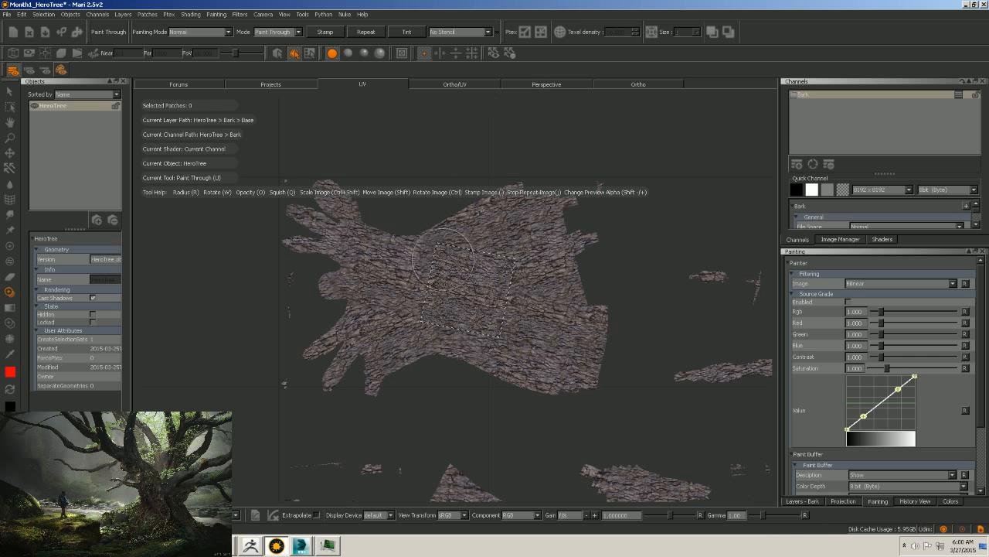
Level the bark image, paint it through over the small fragments below the finger-ended shell and bake the paint.
alt+middle_drag(376, 426, 505, 274)
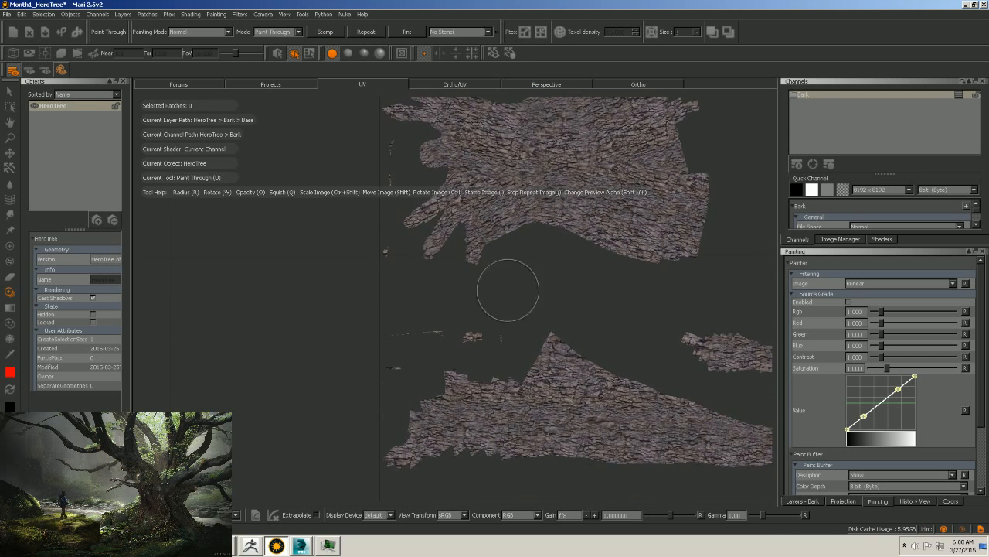
ctrl+drag(477, 303, 476, 292)
drag(478, 339, 443, 331)
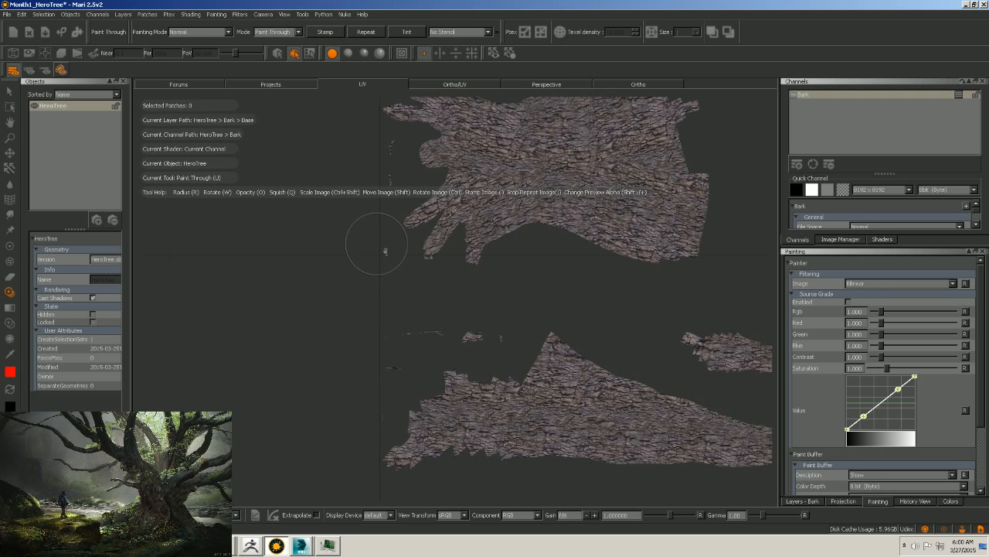
key(b)
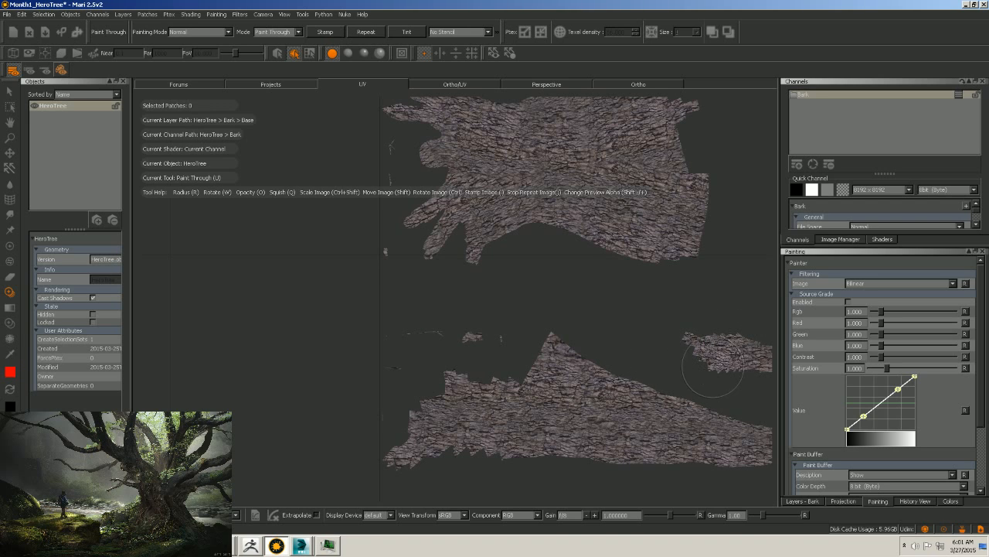
key(b)
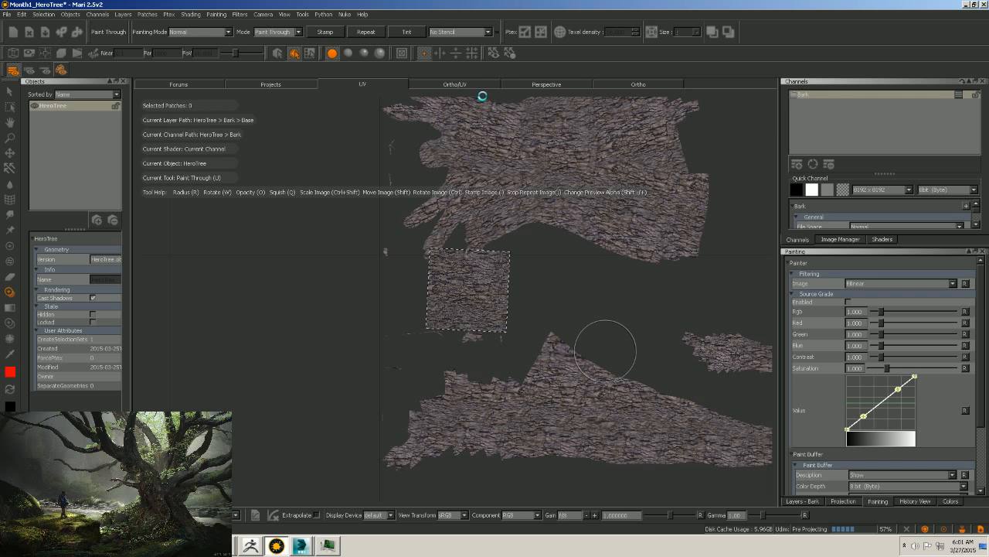
In the perspective view, enlarge and rotate the bark image to follow the thick diagonal branch, then paint it over the seams.
click(546, 84)
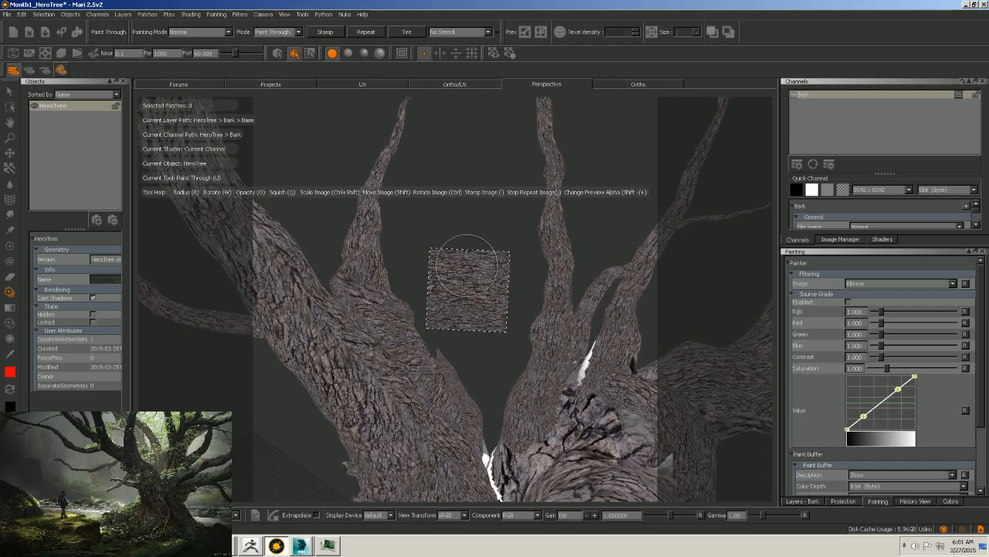
scroll(460, 259, down, 3)
alt+drag(465, 258, 420, 356)
alt+right_drag(419, 355, 533, 341)
alt+middle_drag(506, 317, 514, 224)
mouse_move(487, 317)
alt+right_down()
mouse_move(425, 334)
mouse_move(435, 347)
alt+right_up()
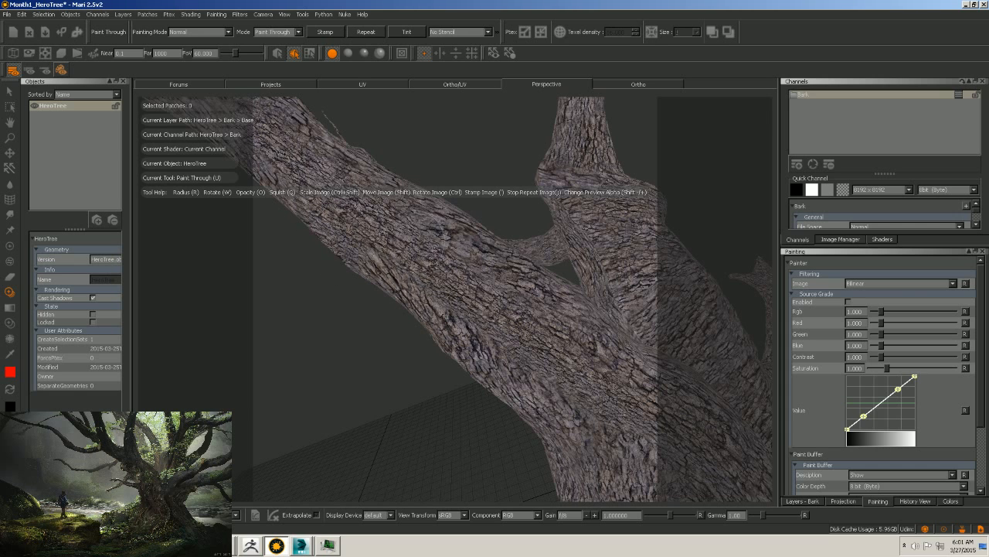
mouse_move(478, 273)
ctrl+shift+mouse_down()
mouse_move(484, 290)
mouse_move(474, 280)
mouse_move(445, 287)
mouse_move(406, 262)
mouse_move(425, 251)
ctrl+shift+mouse_up()
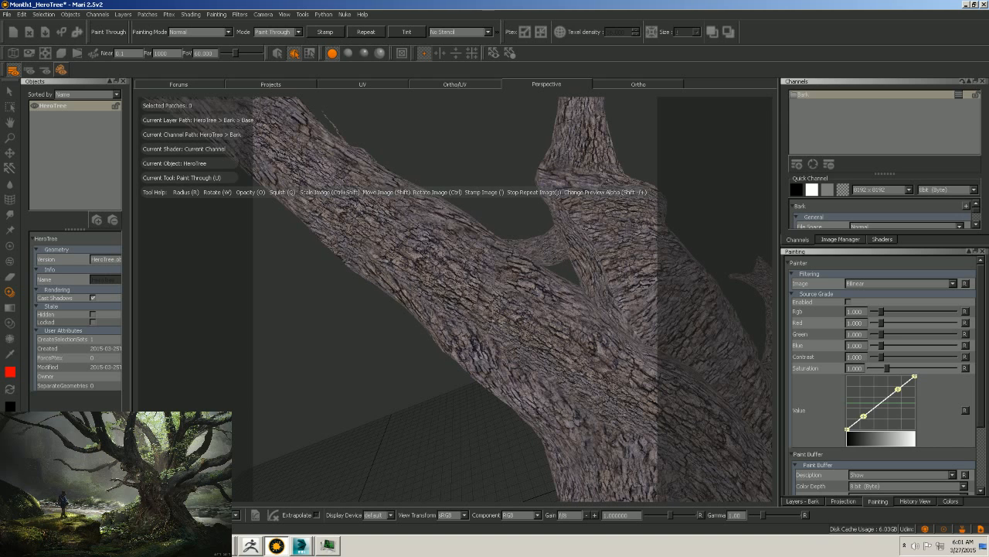
mouse_move(470, 307)
ctrl+mouse_down()
mouse_move(467, 354)
mouse_move(554, 382)
mouse_move(566, 410)
mouse_move(602, 394)
mouse_move(580, 419)
mouse_move(593, 429)
mouse_move(614, 422)
ctrl+mouse_up()
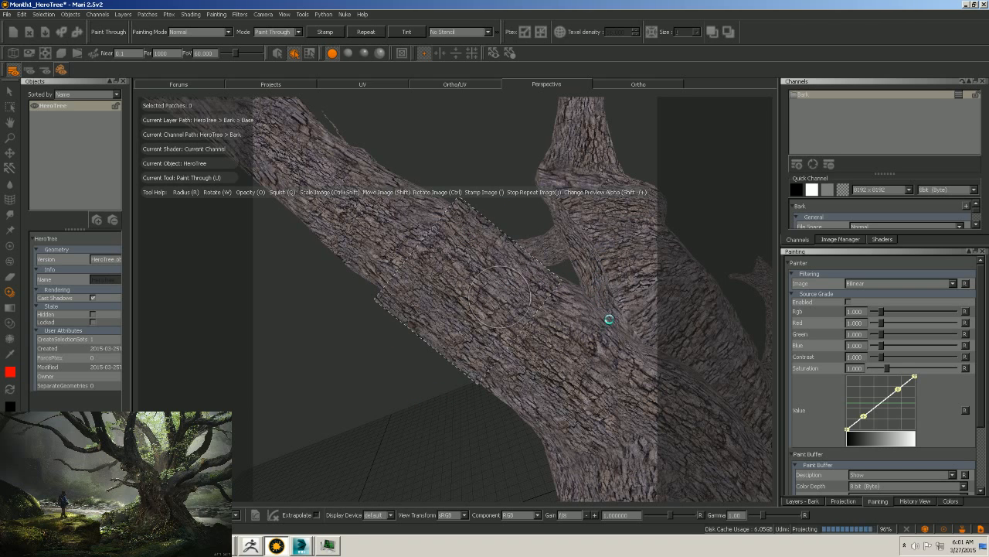
Turn the bark image nearly upright over the thick vertical branch and paint it through along the lower part and central seam.
alt+right_drag(600, 306, 578, 318)
alt+middle_drag(560, 309, 449, 385)
alt+drag(450, 386, 553, 387)
alt+right_drag(552, 387, 535, 374)
mouse_move(503, 311)
ctrl+mouse_down()
mouse_move(497, 340)
mouse_move(491, 315)
ctrl+mouse_up()
shift+drag(462, 285, 488, 351)
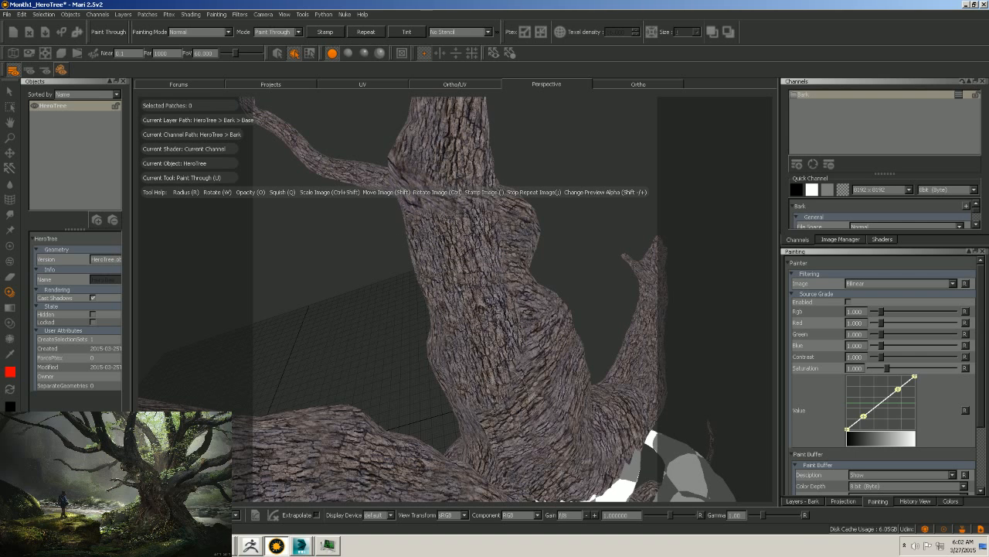
mouse_move(504, 423)
mouse_down()
mouse_move(484, 449)
mouse_move(529, 402)
mouse_move(539, 333)
mouse_up()
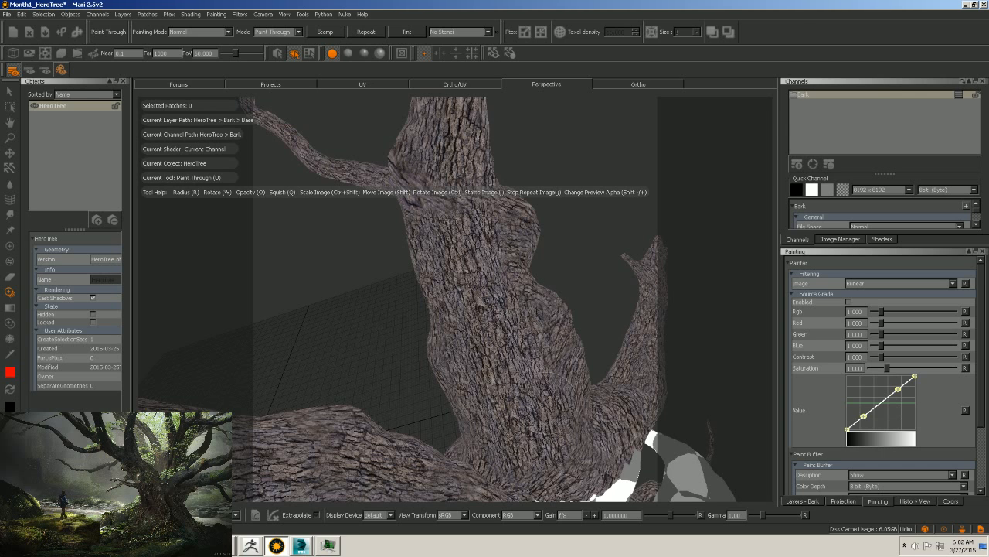
Reposition the bark image on the vertical branch, paint it over the upper part around the side-branch joint, and bake the paint.
mouse_move(506, 364)
shift+mouse_down()
mouse_move(542, 423)
mouse_move(479, 274)
mouse_move(488, 346)
mouse_move(487, 333)
shift+mouse_up()
drag(457, 229, 468, 271)
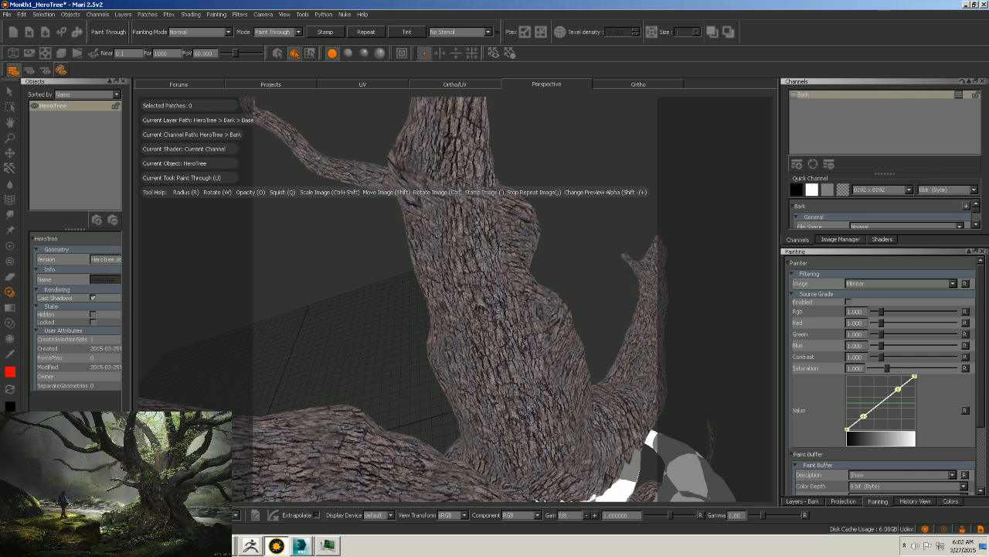
mouse_move(437, 189)
mouse_down()
mouse_move(442, 164)
mouse_move(425, 159)
mouse_move(415, 232)
mouse_up()
drag(452, 124, 419, 125)
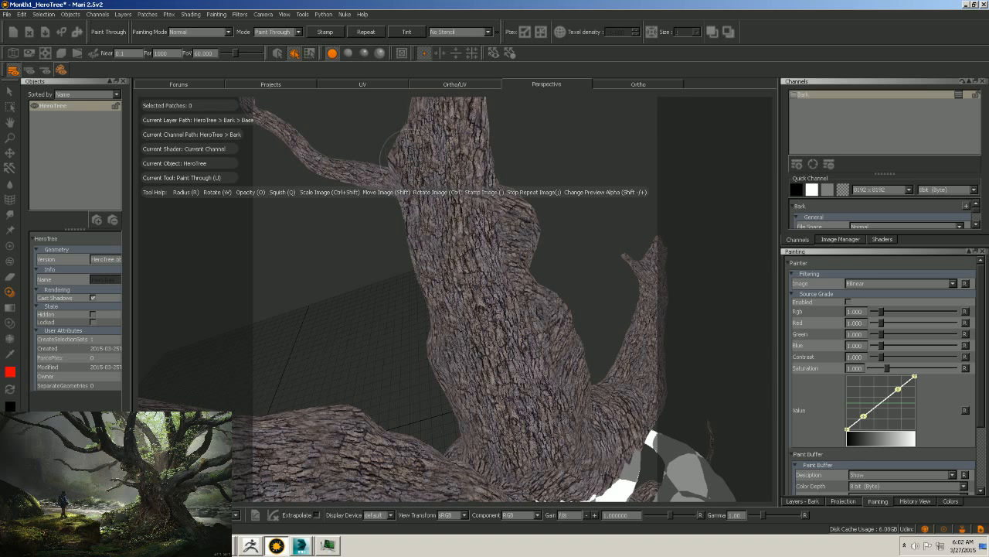
mouse_move(483, 222)
mouse_down()
mouse_move(471, 292)
mouse_move(478, 280)
mouse_up()
key(b)
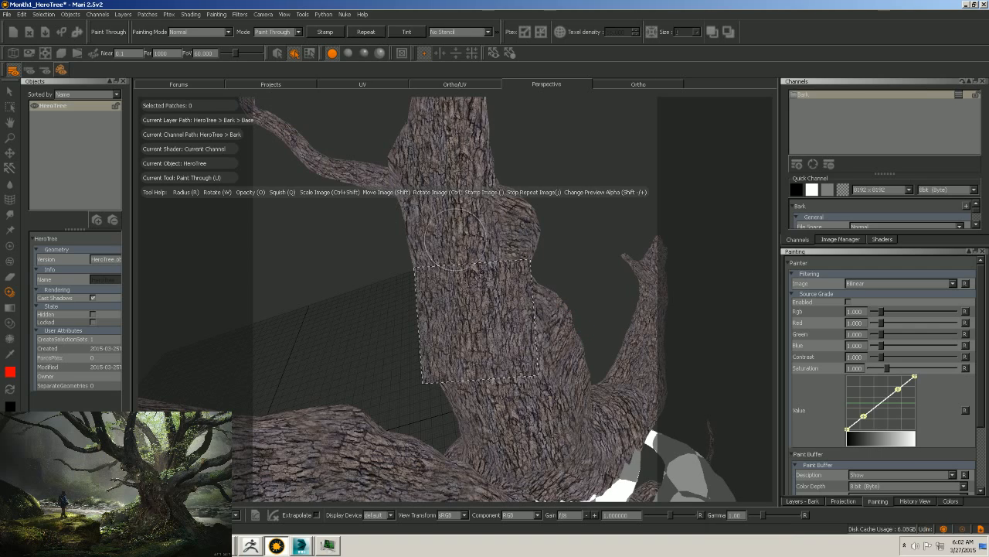
Shrink and rotate the bark image over the forked branch, then paint it through across the junction and the limb below it.
mouse_move(554, 327)
alt+mouse_down()
mouse_move(560, 348)
mouse_move(437, 347)
mouse_move(541, 394)
mouse_move(533, 393)
alt+mouse_up()
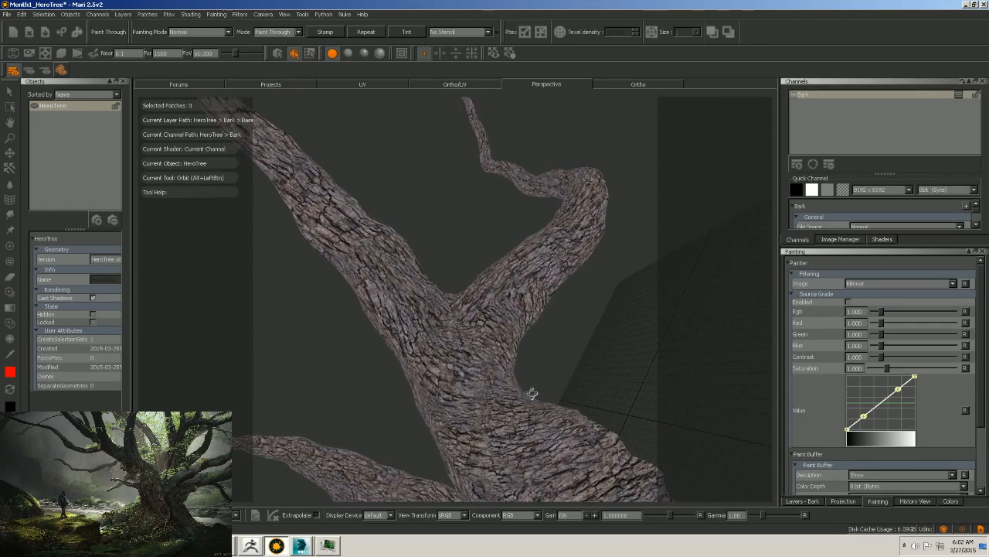
ctrl+drag(555, 357, 529, 405)
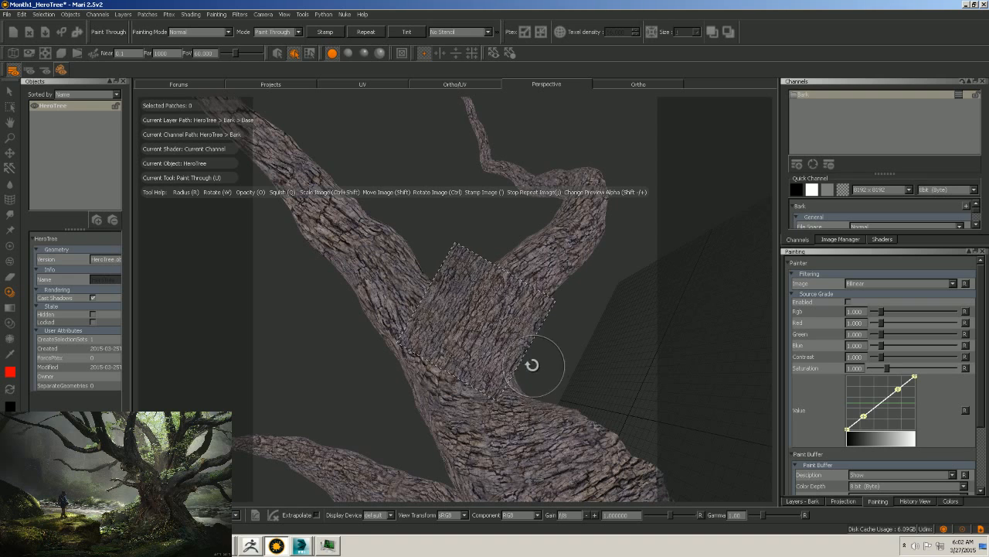
ctrl+shift+drag(497, 350, 488, 351)
click(488, 351)
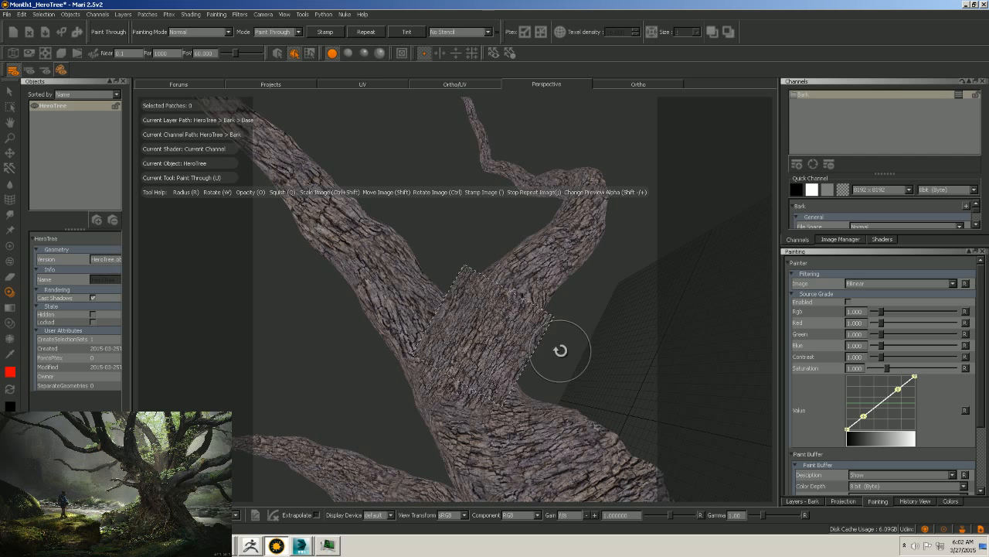
mouse_move(563, 350)
ctrl+mouse_down()
mouse_move(552, 314)
mouse_move(521, 283)
ctrl+mouse_up()
shift+drag(473, 340, 456, 377)
drag(425, 413, 427, 394)
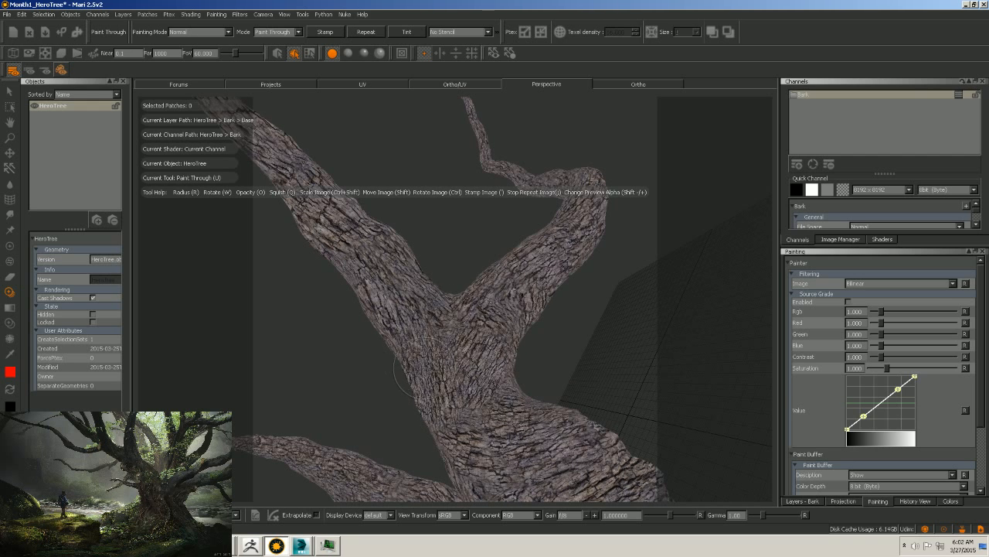
Reposition the bark image along the thicker diagonal limb above the fork and paint it through to blend its base.
mouse_move(470, 388)
shift+mouse_down()
mouse_move(484, 394)
mouse_move(473, 432)
mouse_move(555, 409)
shift+mouse_up()
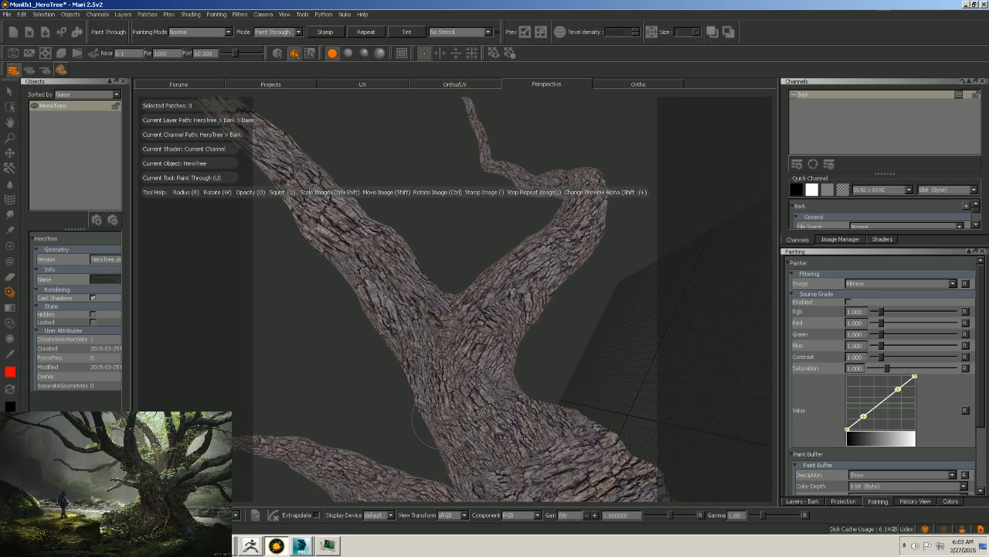
shift+drag(459, 392, 411, 300)
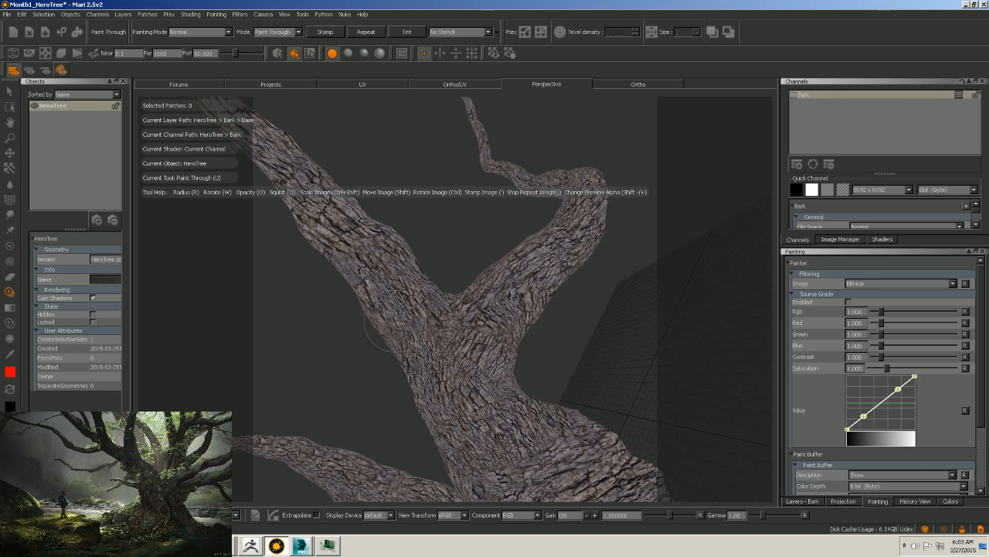
mouse_move(417, 299)
mouse_down()
mouse_move(343, 280)
mouse_move(371, 226)
mouse_move(379, 249)
mouse_move(394, 256)
mouse_move(362, 251)
mouse_move(392, 243)
mouse_up()
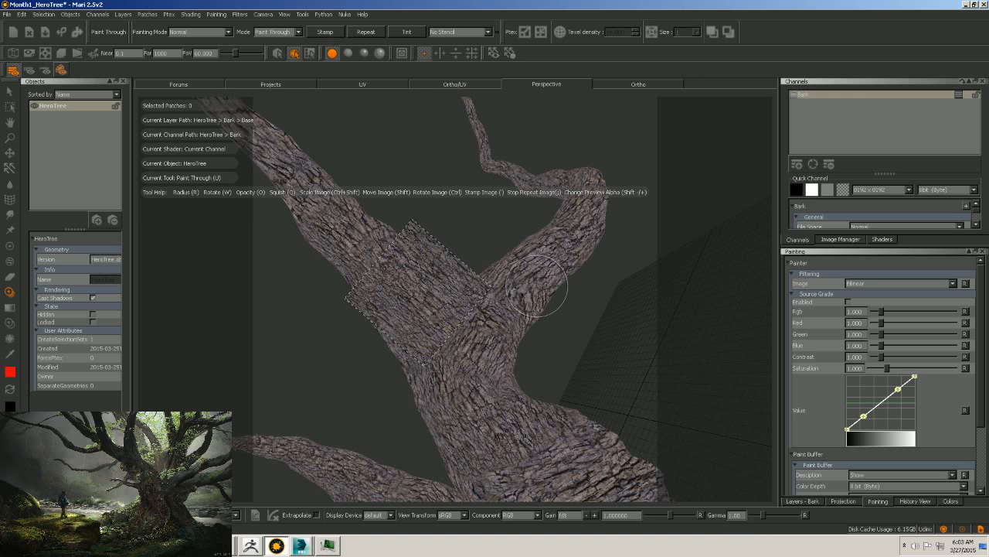
Paint the bark through over the stretched patches and bulges on the other side of the thick diagonal branch and bake the paint.
alt+right_drag(563, 325, 488, 325)
mouse_move(506, 320)
alt+mouse_down()
mouse_move(564, 294)
mouse_move(644, 301)
mouse_move(741, 198)
alt+mouse_up()
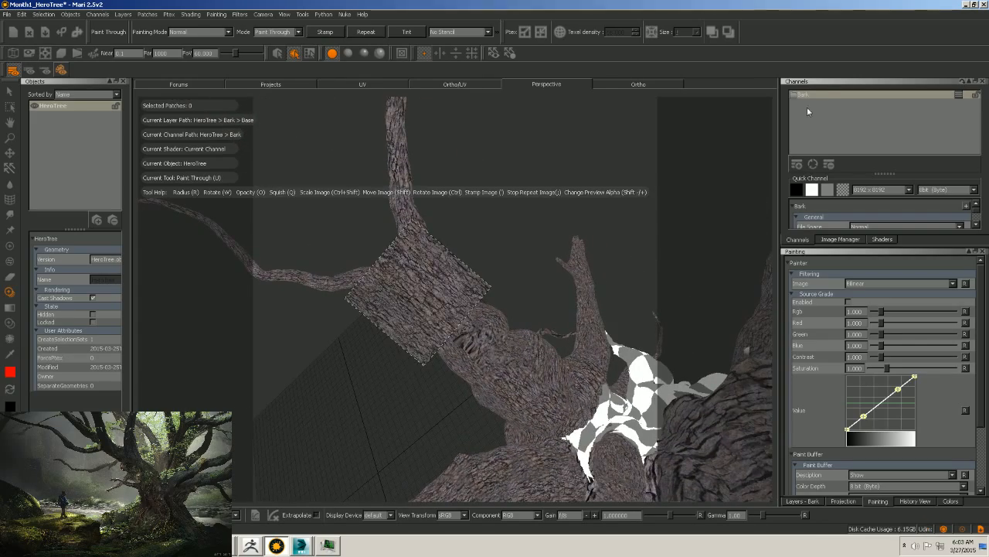
mouse_move(497, 276)
alt+middle_down()
mouse_move(579, 267)
mouse_move(519, 256)
mouse_move(500, 225)
alt+middle_up()
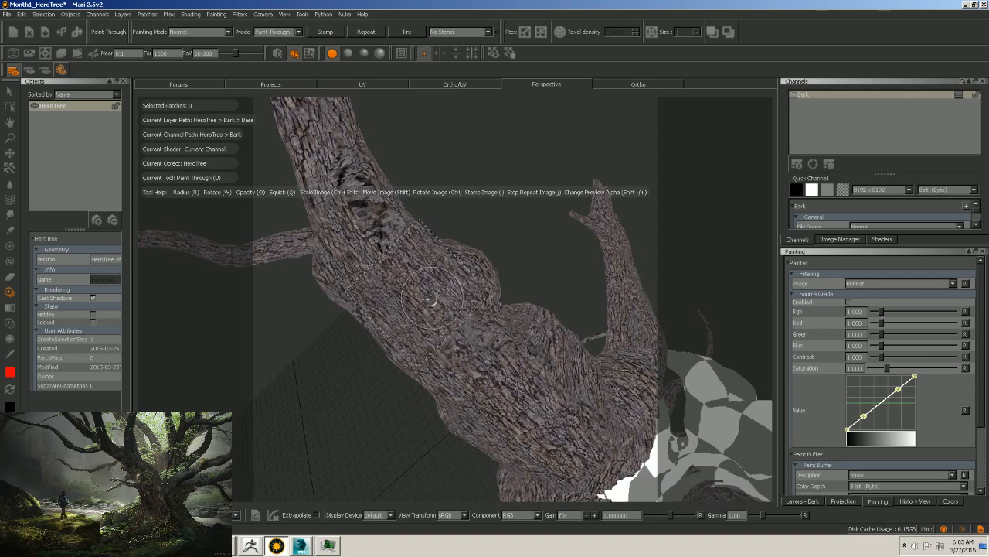
drag(430, 298, 421, 293)
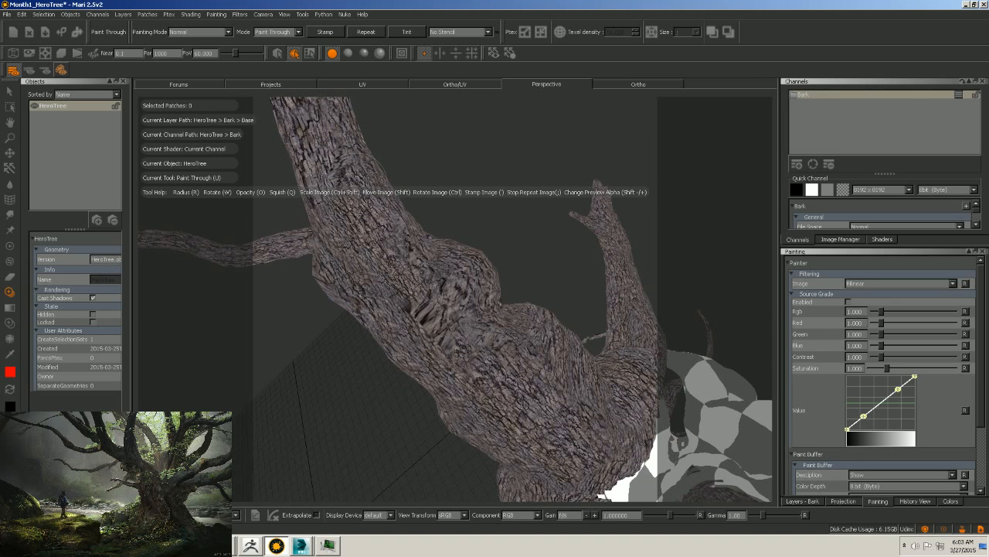
mouse_move(433, 255)
mouse_down()
mouse_move(425, 240)
mouse_move(429, 363)
mouse_move(468, 344)
mouse_move(514, 367)
mouse_move(508, 411)
mouse_move(572, 410)
mouse_move(578, 431)
mouse_move(545, 441)
mouse_up()
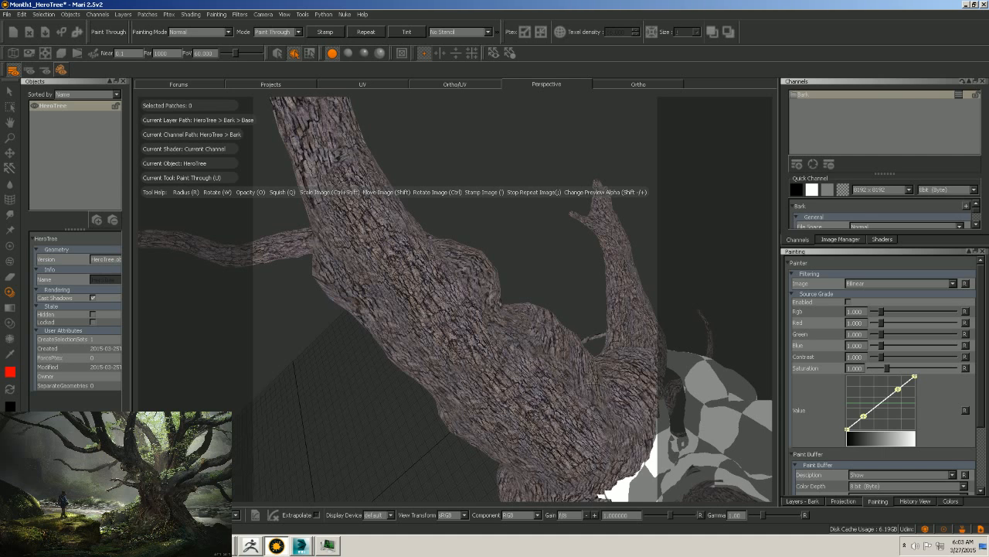
mouse_move(572, 382)
mouse_down()
mouse_move(506, 371)
mouse_move(509, 358)
mouse_up()
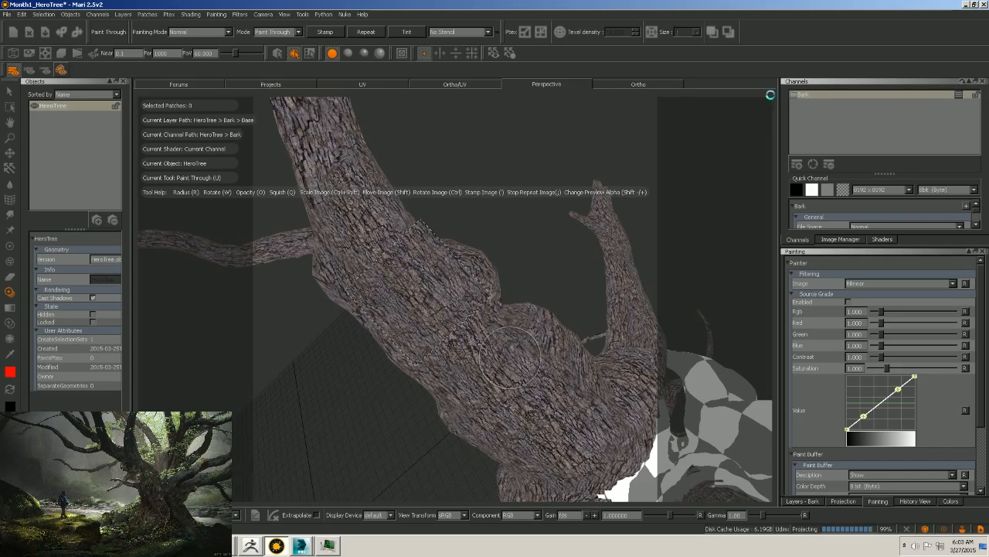
Paint the bark through along the lower flank of the thick diagonal branch down to where it meets the trunk.
mouse_move(496, 305)
alt+mouse_down()
mouse_move(579, 270)
mouse_move(508, 219)
mouse_move(518, 224)
mouse_move(473, 326)
alt+mouse_up()
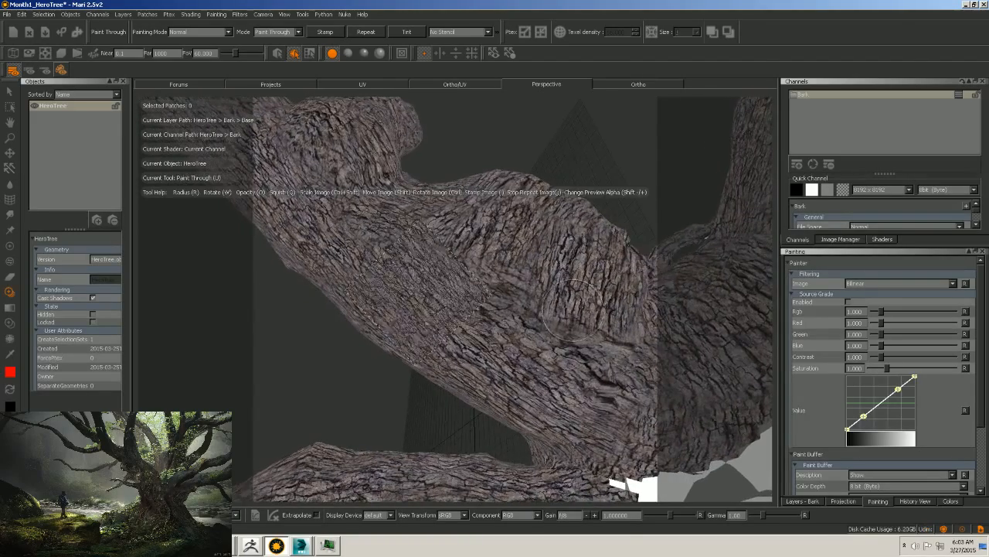
alt+middle_drag(562, 307, 498, 285)
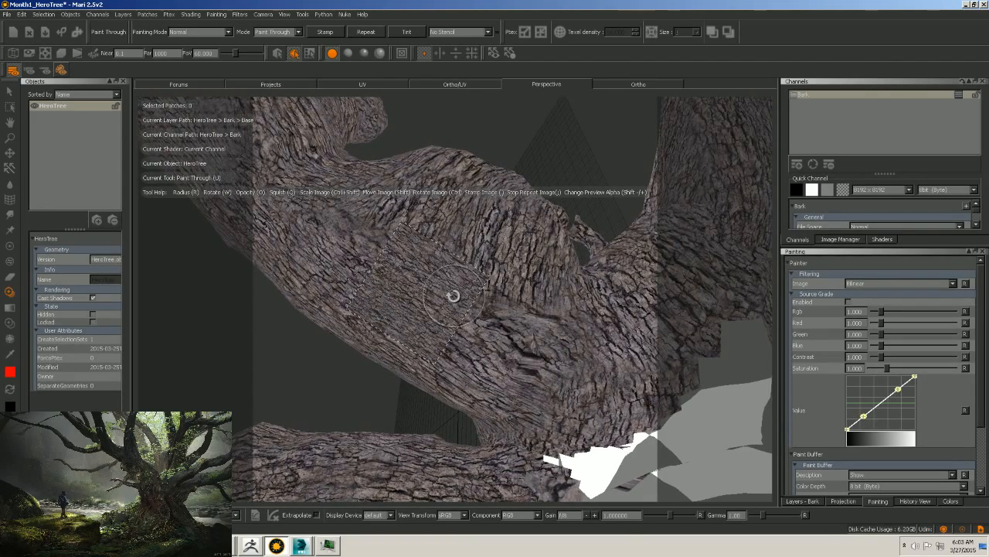
click(455, 297)
mouse_move(309, 213)
mouse_down()
mouse_move(448, 286)
mouse_move(518, 355)
mouse_move(538, 340)
mouse_move(526, 386)
mouse_up()
mouse_move(494, 357)
mouse_down()
mouse_move(508, 391)
mouse_move(578, 364)
mouse_move(587, 344)
mouse_move(595, 433)
mouse_move(517, 437)
mouse_move(587, 473)
mouse_move(584, 483)
mouse_move(556, 479)
mouse_move(587, 313)
mouse_move(534, 290)
mouse_move(494, 301)
mouse_up()
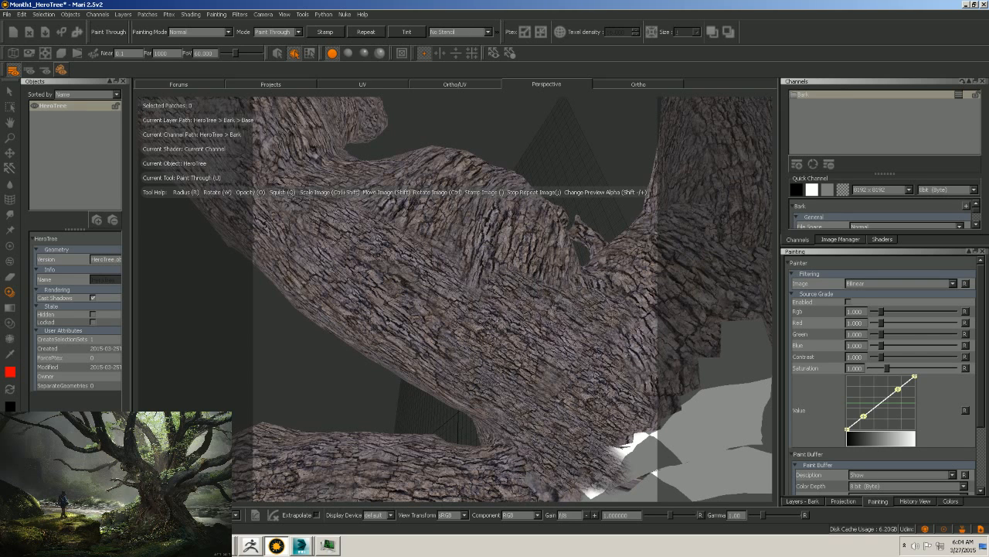
Turn the bark image closer to level, paint it over the ragged unpainted edge at the branch base, and bake the paint.
ctrl+drag(507, 341, 509, 307)
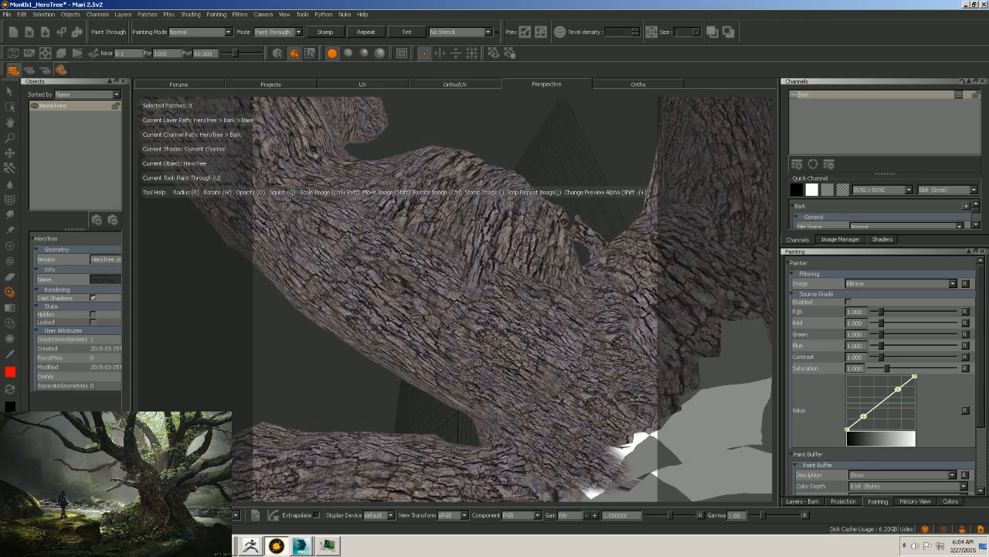
drag(641, 464, 651, 433)
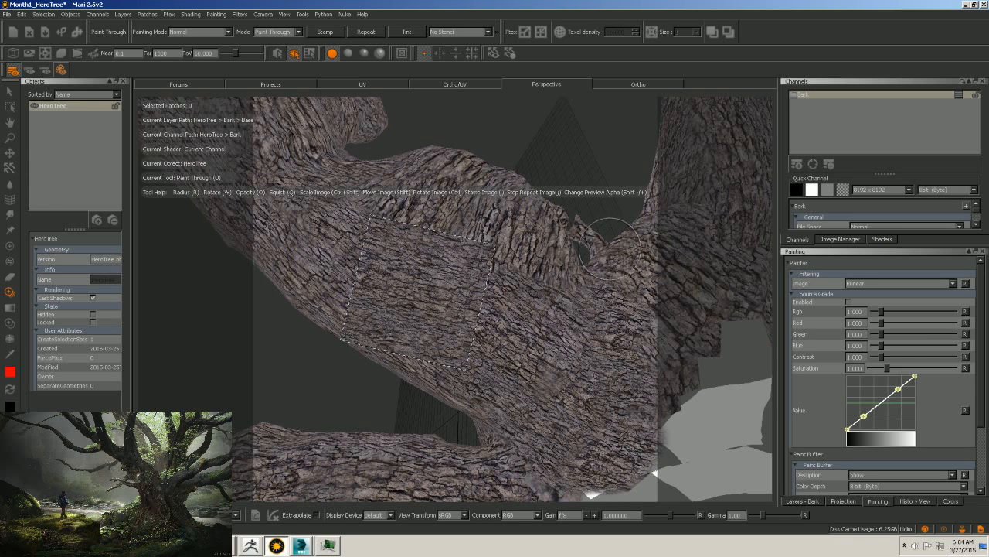
click(573, 236)
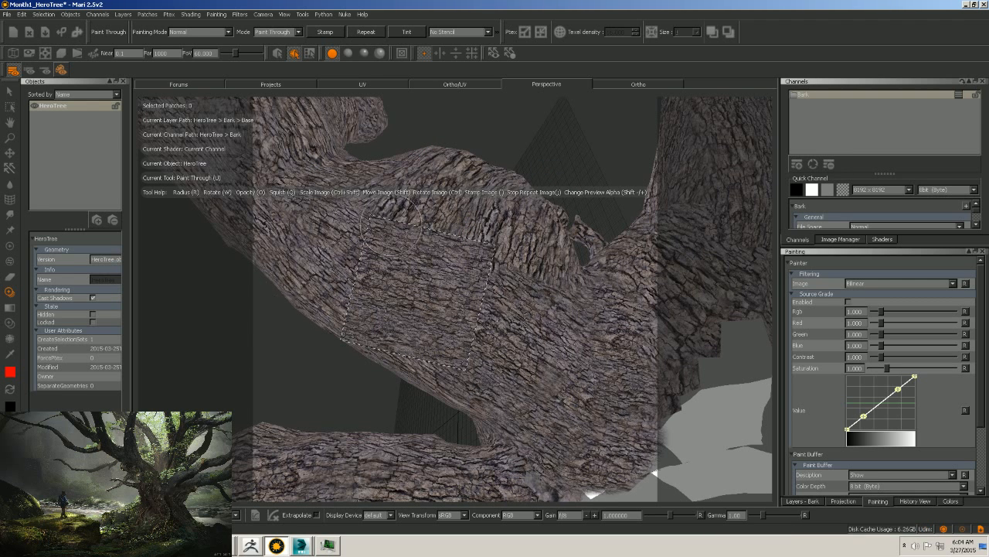
Angle the bark image along the side branch joining the trunk, paint it through over the branch surface and bake the paint.
mouse_move(406, 227)
alt+mouse_down()
mouse_move(478, 264)
mouse_move(463, 377)
mouse_move(424, 397)
mouse_move(444, 495)
mouse_move(446, 473)
mouse_move(634, 382)
mouse_move(636, 338)
mouse_move(634, 394)
mouse_move(515, 410)
mouse_move(471, 442)
mouse_move(464, 435)
alt+mouse_up()
key(u)
mouse_move(454, 312)
ctrl+mouse_down()
mouse_move(428, 283)
mouse_move(432, 265)
mouse_move(417, 302)
ctrl+mouse_up()
mouse_move(398, 355)
mouse_down()
mouse_move(365, 376)
mouse_move(351, 350)
mouse_up()
mouse_move(370, 315)
mouse_down()
mouse_move(437, 383)
mouse_move(389, 413)
mouse_up()
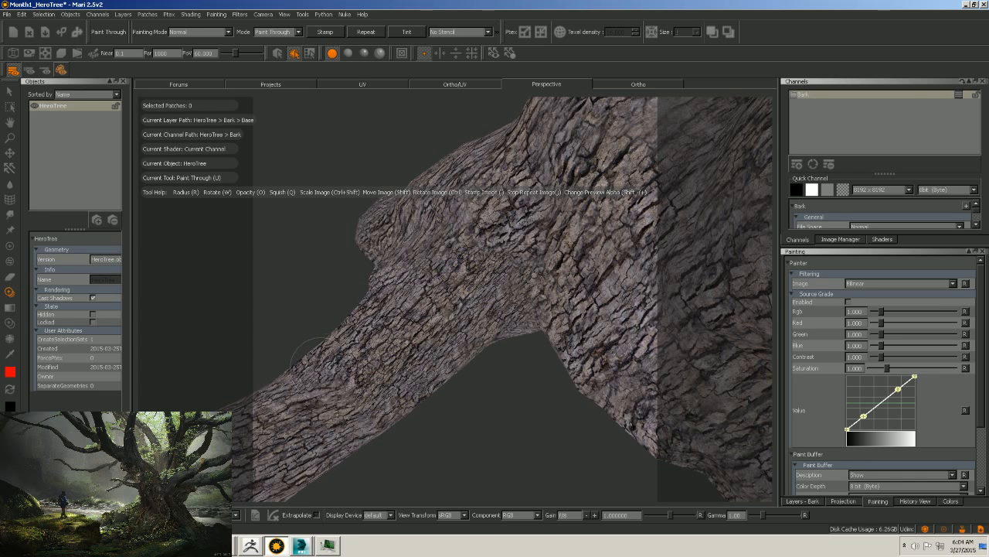
mouse_move(313, 358)
mouse_down()
mouse_move(278, 391)
mouse_move(311, 429)
mouse_up()
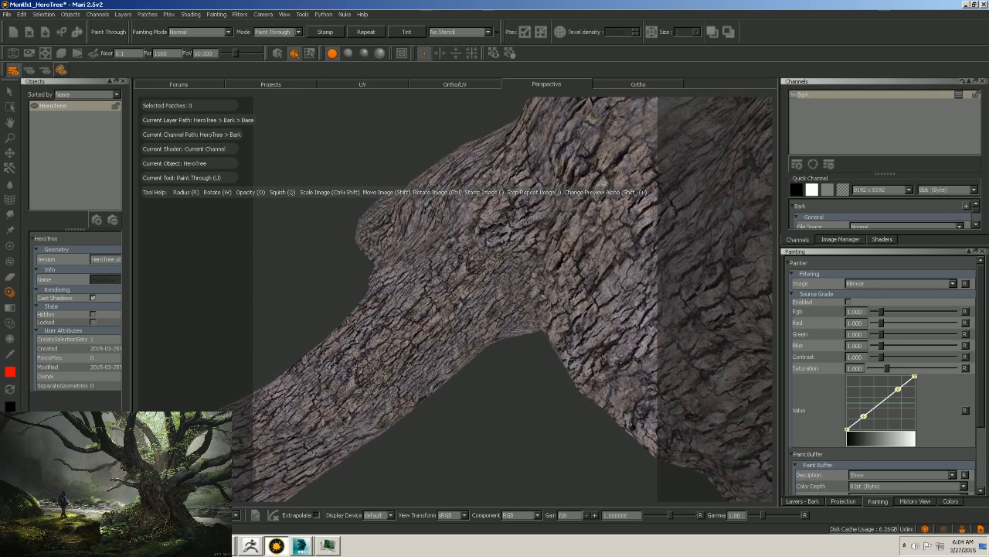
key(b)
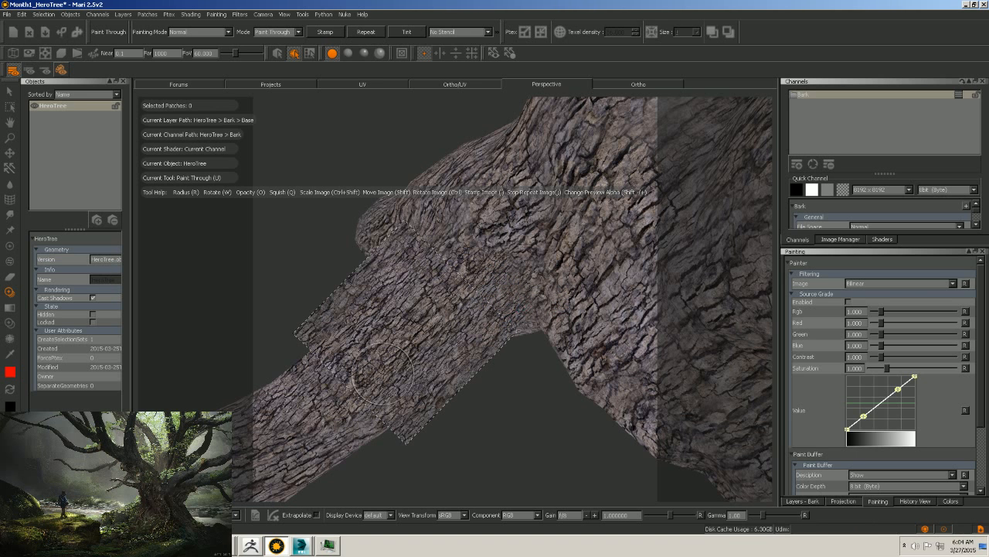
Rotate and rescale the bark image over the knotted branch base, then paint out the stretched knot and dark crease.
mouse_move(482, 292)
alt+mouse_down()
mouse_move(485, 418)
mouse_move(490, 370)
alt+mouse_up()
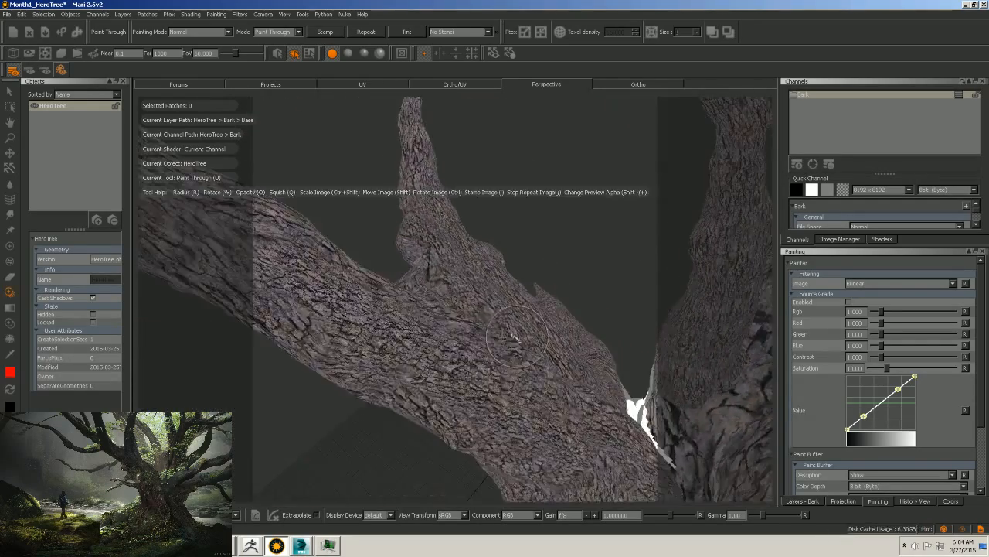
alt+right_drag(491, 367, 609, 316)
alt+drag(609, 316, 541, 301)
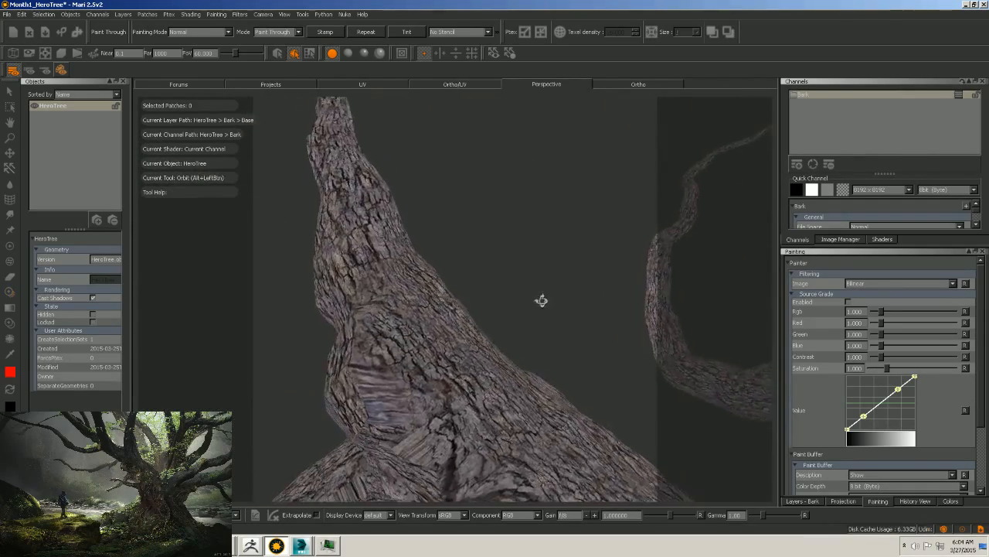
mouse_move(541, 300)
alt+middle_down()
mouse_move(585, 232)
mouse_move(526, 287)
alt+middle_up()
mouse_move(511, 300)
ctrl+mouse_down()
mouse_move(462, 362)
mouse_move(423, 331)
mouse_move(432, 313)
mouse_move(413, 303)
mouse_move(446, 334)
mouse_move(450, 353)
mouse_move(402, 340)
ctrl+mouse_up()
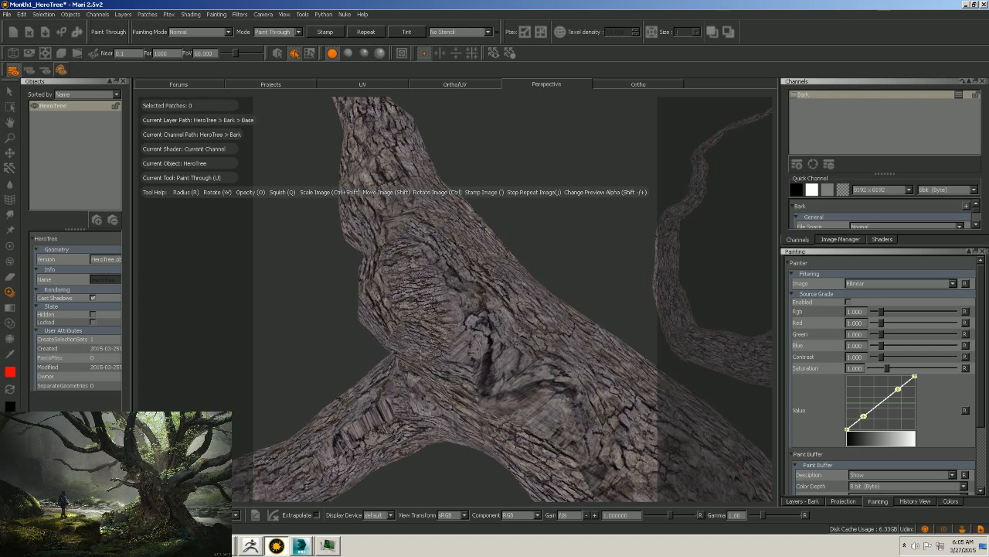
key(ctrl+z)
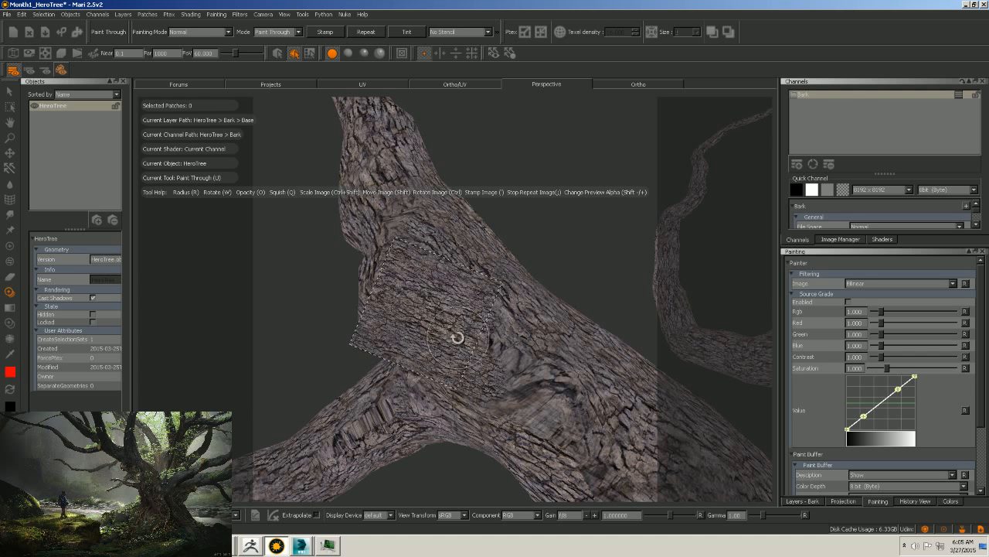
mouse_move(457, 335)
ctrl+shift+mouse_down()
mouse_move(523, 380)
mouse_move(534, 409)
ctrl+shift+mouse_up()
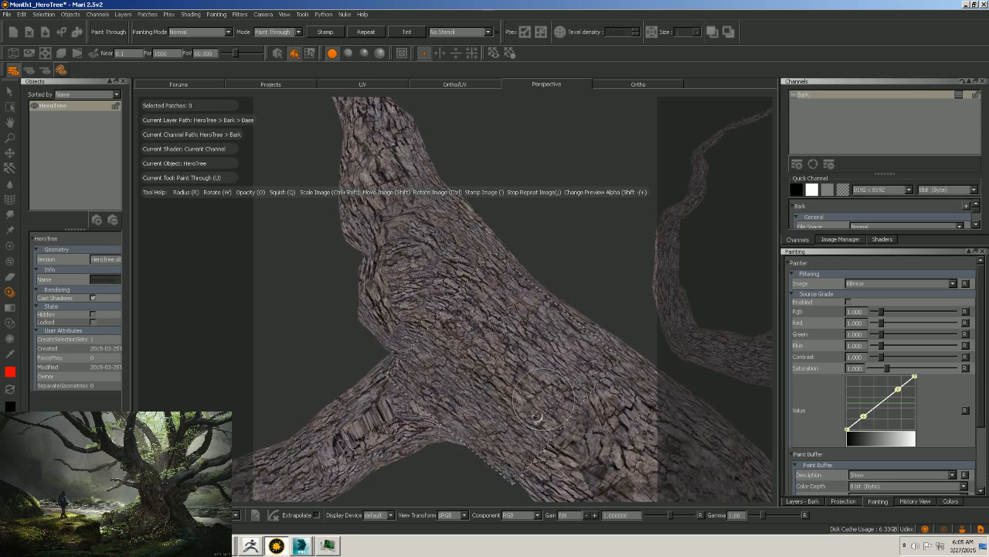
Rotate the bark image to suit the lower side branch, paint it over the stretched patch near the joint, and bake the paint.
mouse_move(462, 416)
ctrl+mouse_down()
mouse_move(533, 325)
mouse_move(505, 314)
mouse_move(453, 260)
mouse_move(462, 257)
ctrl+mouse_up()
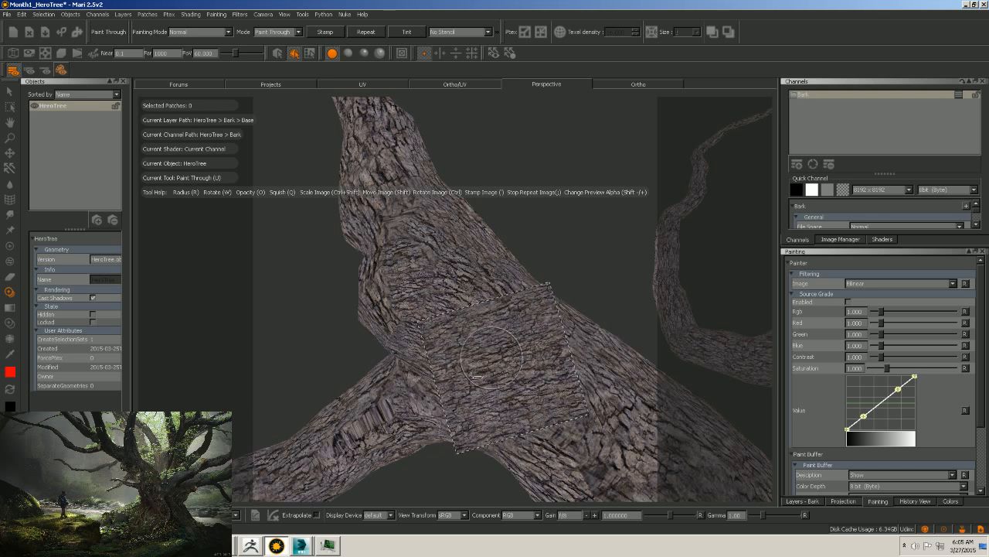
drag(377, 420, 329, 478)
mouse_move(374, 451)
mouse_down()
mouse_move(387, 404)
mouse_move(423, 448)
mouse_up()
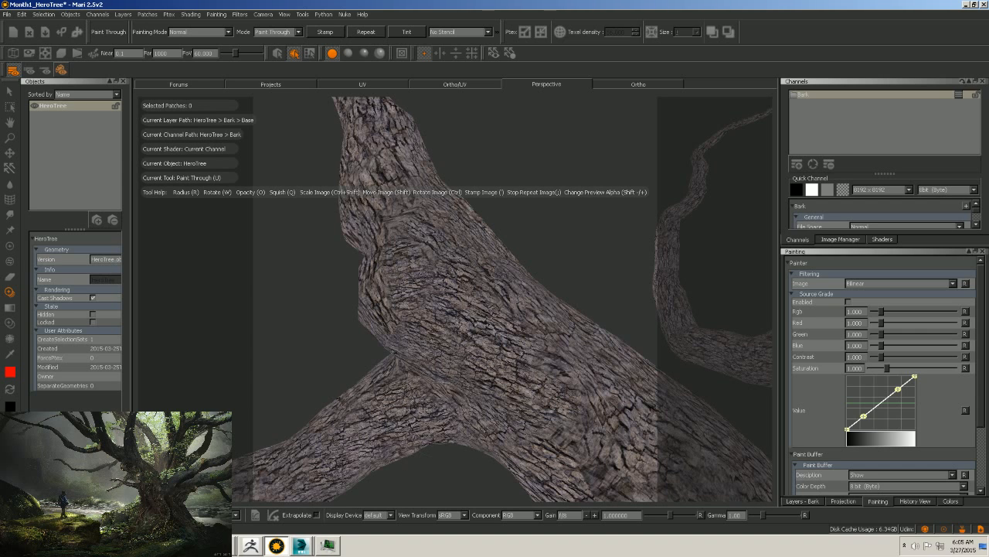
key(shift)
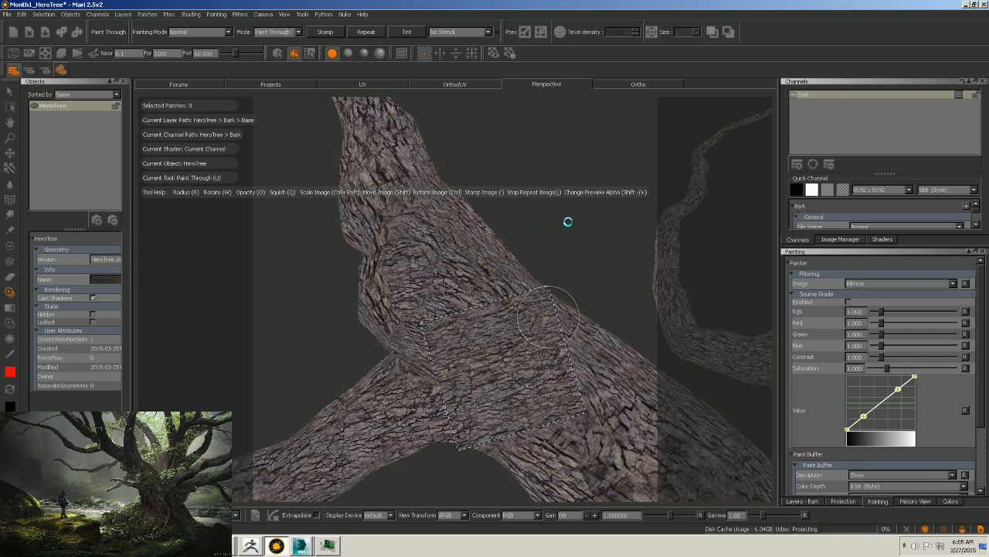
Resize the bark image over the tapering upright branch, paint it through along the branch above the knot, and bake the paint.
alt+middle_drag(567, 222, 609, 379)
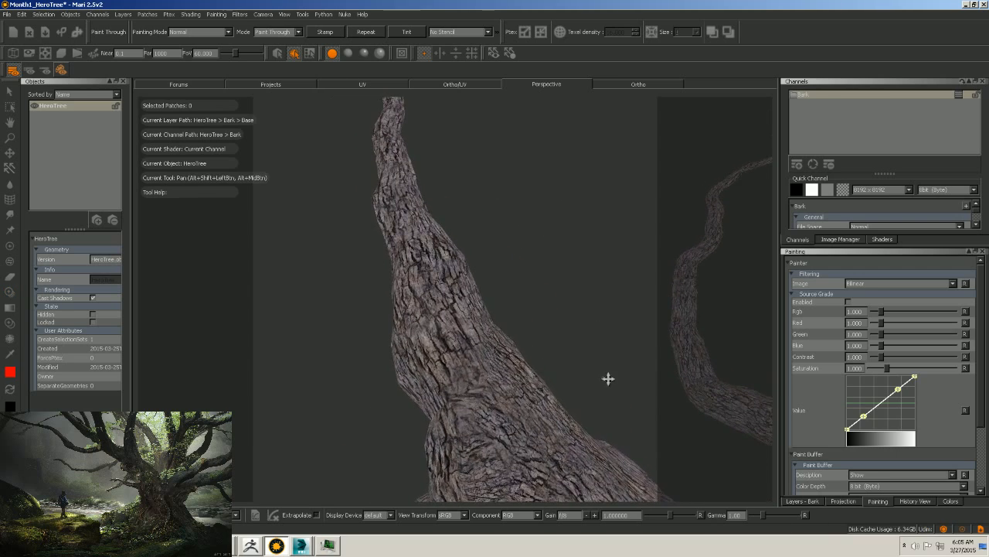
mouse_move(550, 208)
alt+mouse_down()
mouse_move(594, 312)
mouse_move(560, 410)
alt+mouse_up()
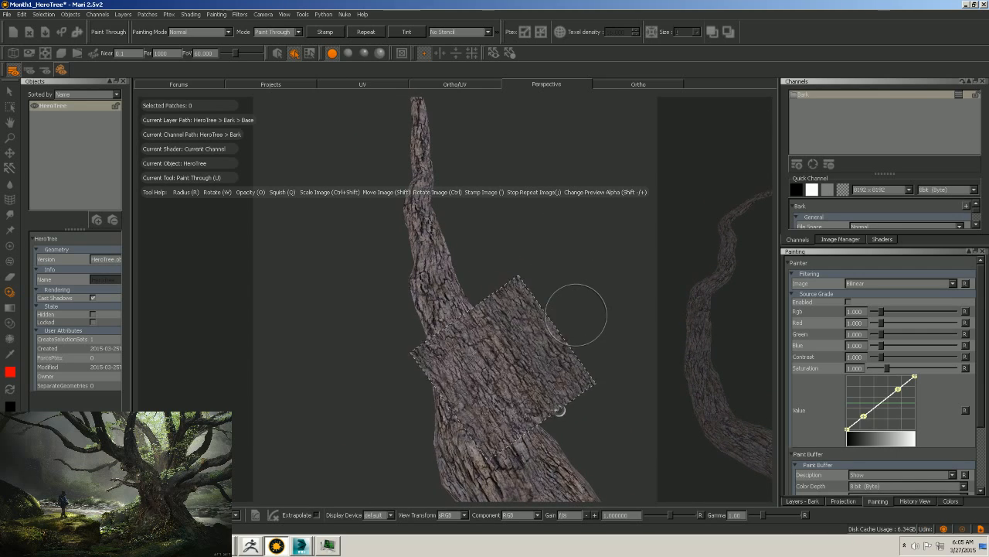
mouse_move(519, 363)
ctrl+shift+mouse_down()
mouse_move(494, 370)
mouse_move(569, 283)
mouse_move(577, 225)
mouse_move(551, 296)
ctrl+shift+mouse_up()
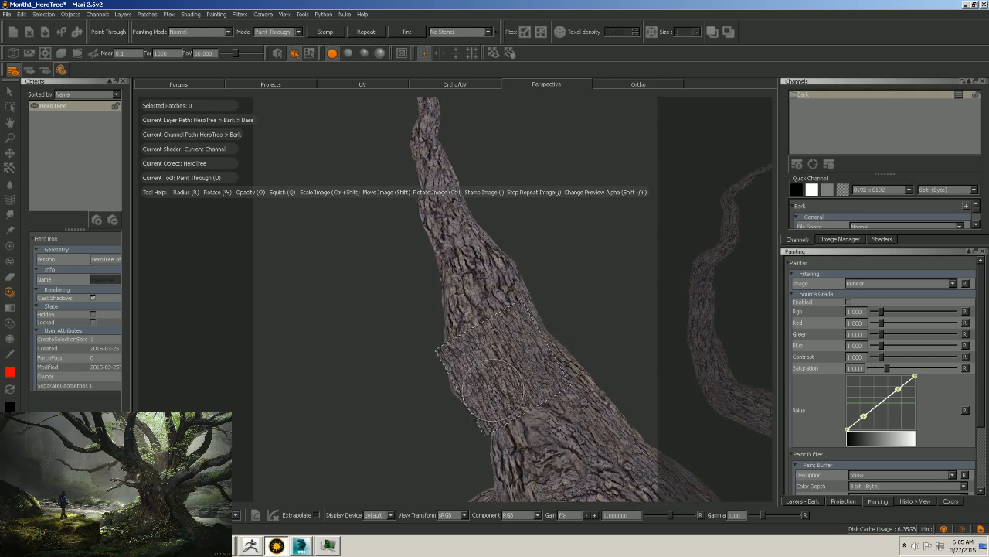
mouse_move(492, 390)
mouse_down()
mouse_move(477, 380)
mouse_move(500, 329)
mouse_move(541, 332)
mouse_move(439, 275)
mouse_up()
mouse_move(437, 332)
mouse_down()
mouse_move(480, 237)
mouse_move(433, 198)
mouse_move(429, 169)
mouse_move(424, 221)
mouse_move(497, 355)
mouse_move(526, 365)
mouse_move(502, 365)
mouse_move(534, 365)
mouse_move(487, 365)
mouse_move(515, 341)
mouse_up()
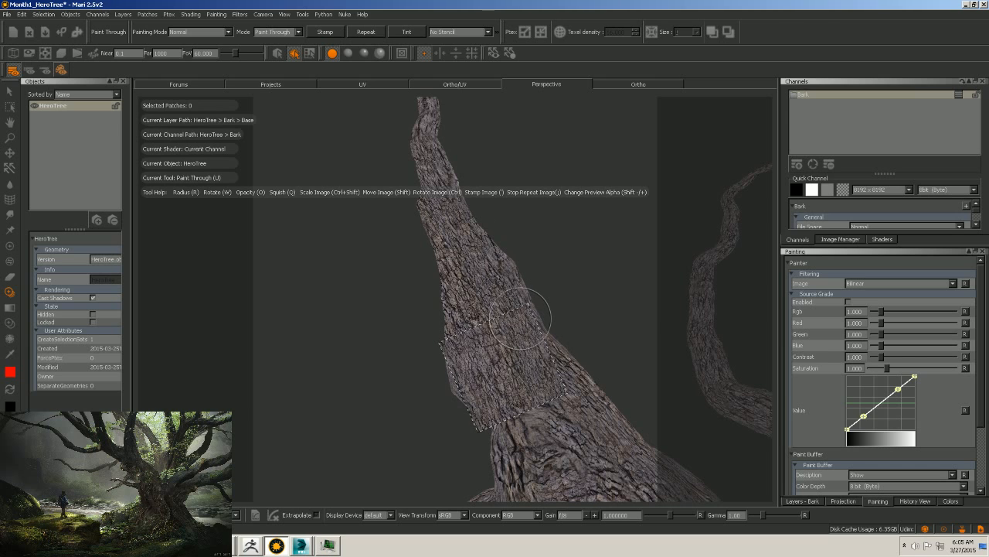
ctrl+shift+drag(543, 287, 551, 282)
right_click(572, 270)
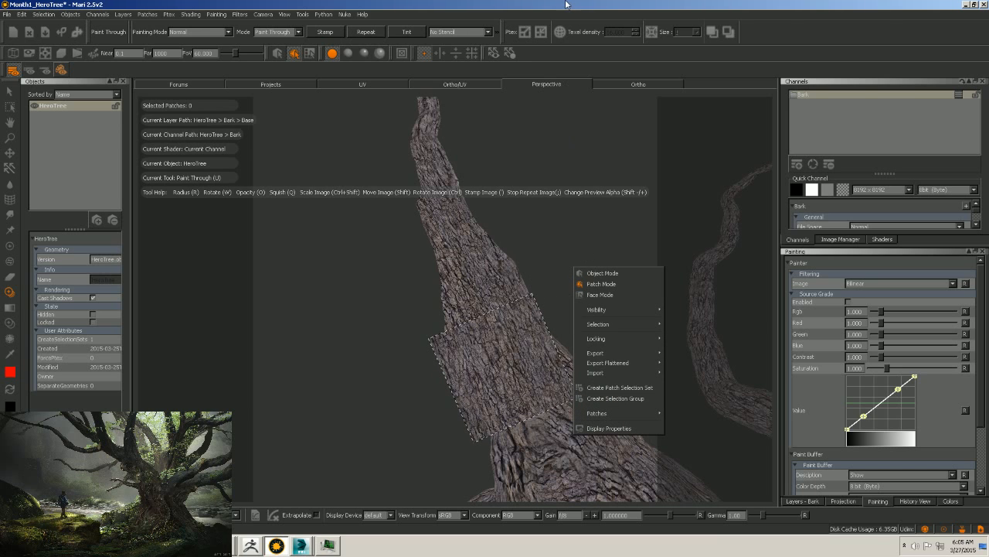
click(569, 173)
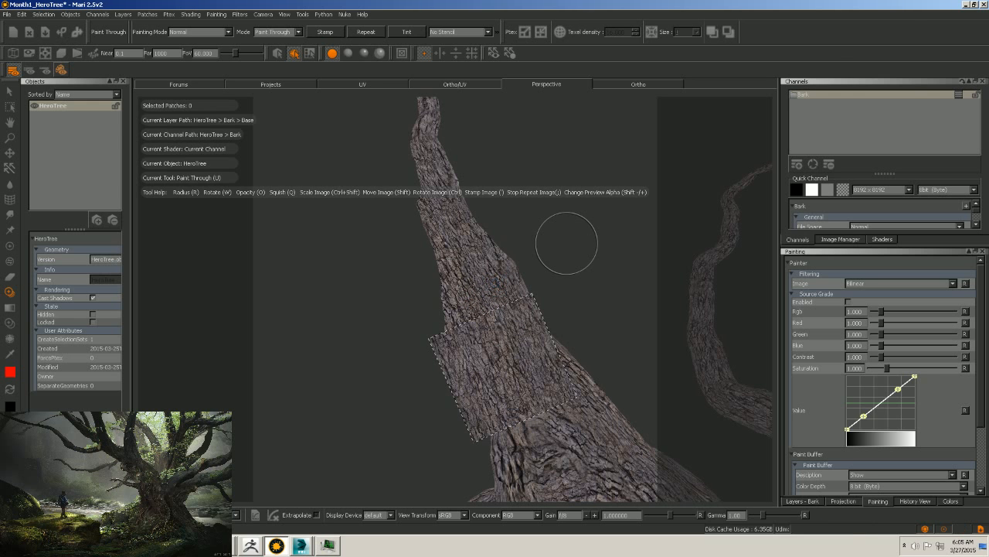
Rescale the bark image over the tapering branch, paint it down across the knotted base, and bake the paint.
mouse_move(556, 302)
alt+right_down()
mouse_move(579, 265)
mouse_move(615, 247)
mouse_move(564, 267)
alt+right_up()
mouse_move(488, 365)
ctrl+shift+mouse_down()
mouse_move(499, 359)
mouse_move(490, 350)
mouse_move(458, 348)
mouse_move(460, 253)
mouse_move(449, 218)
mouse_move(423, 221)
mouse_move(442, 159)
ctrl+shift+mouse_up()
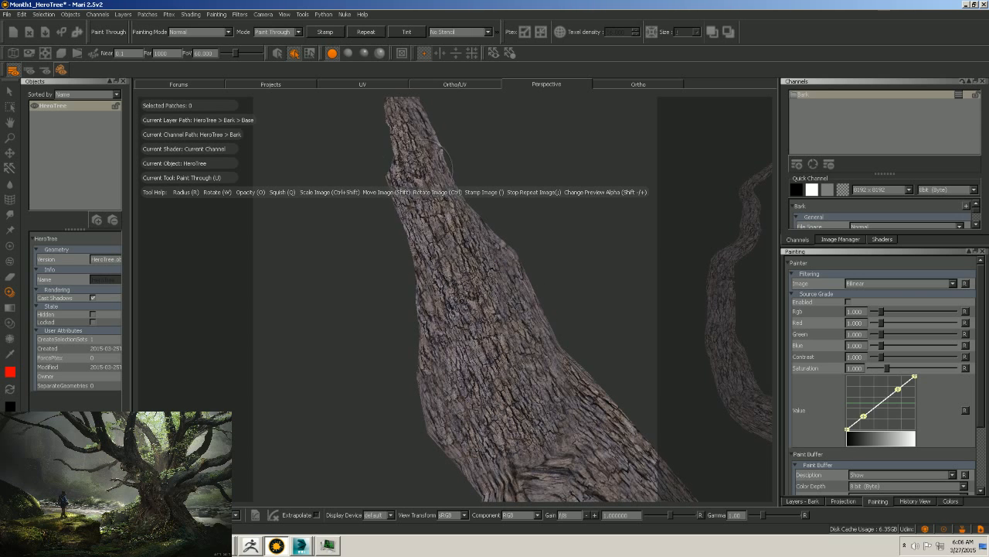
mouse_move(468, 216)
mouse_down()
mouse_move(533, 390)
mouse_move(476, 459)
mouse_move(507, 475)
mouse_move(580, 410)
mouse_move(553, 425)
mouse_up()
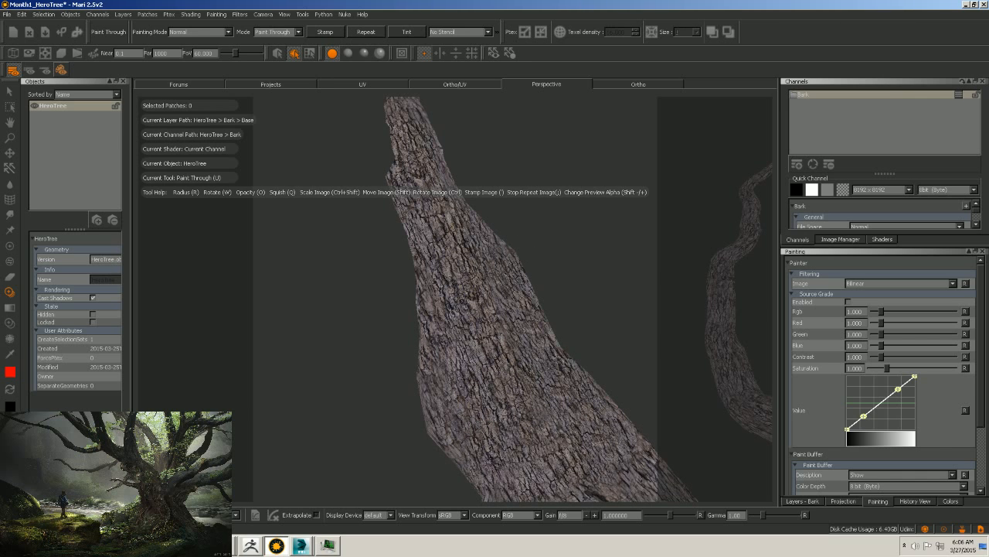
key(b)
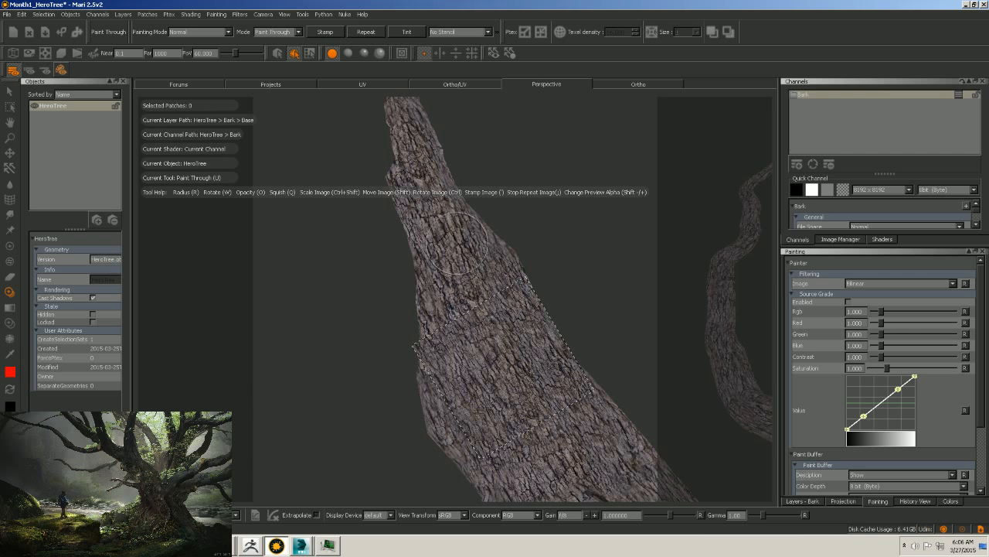
Rotate the bark image over the dark stretched knot at the branch joint and paint fresh bark through it.
mouse_move(579, 306)
alt+right_down()
mouse_move(599, 276)
mouse_move(469, 287)
mouse_move(537, 293)
alt+right_up()
mouse_move(537, 293)
alt+mouse_down()
mouse_move(570, 256)
mouse_move(548, 283)
alt+mouse_up()
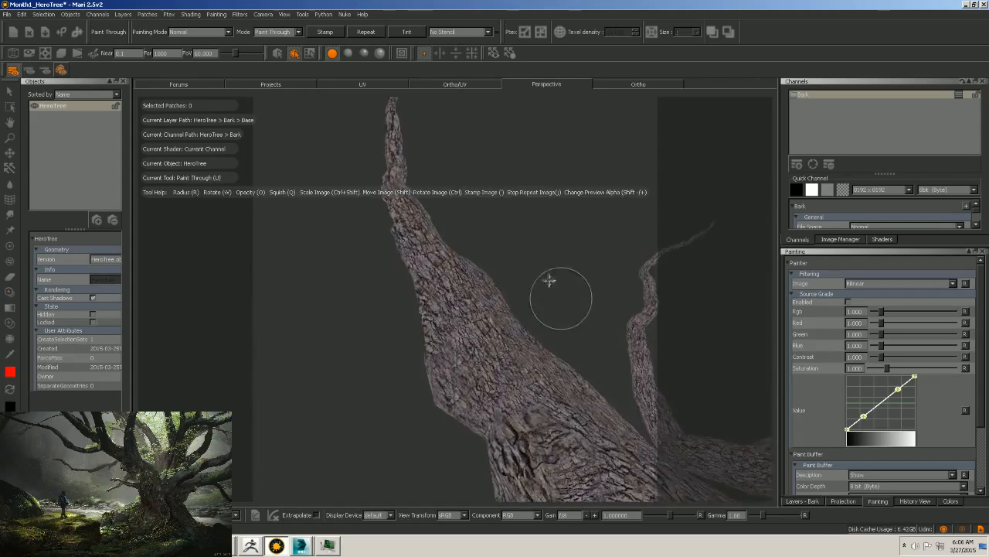
alt+drag(530, 193, 530, 177)
mouse_move(530, 177)
alt+middle_down()
mouse_move(568, 150)
mouse_move(566, 178)
mouse_move(635, 109)
mouse_move(579, 155)
alt+middle_up()
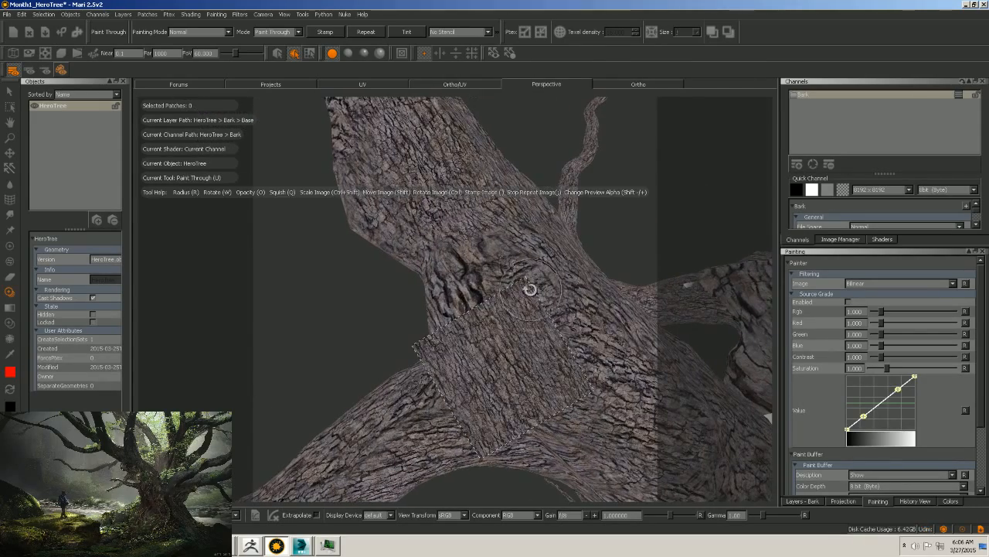
mouse_move(496, 340)
ctrl+shift+mouse_down()
mouse_move(514, 340)
mouse_move(477, 283)
mouse_move(466, 285)
ctrl+shift+mouse_up()
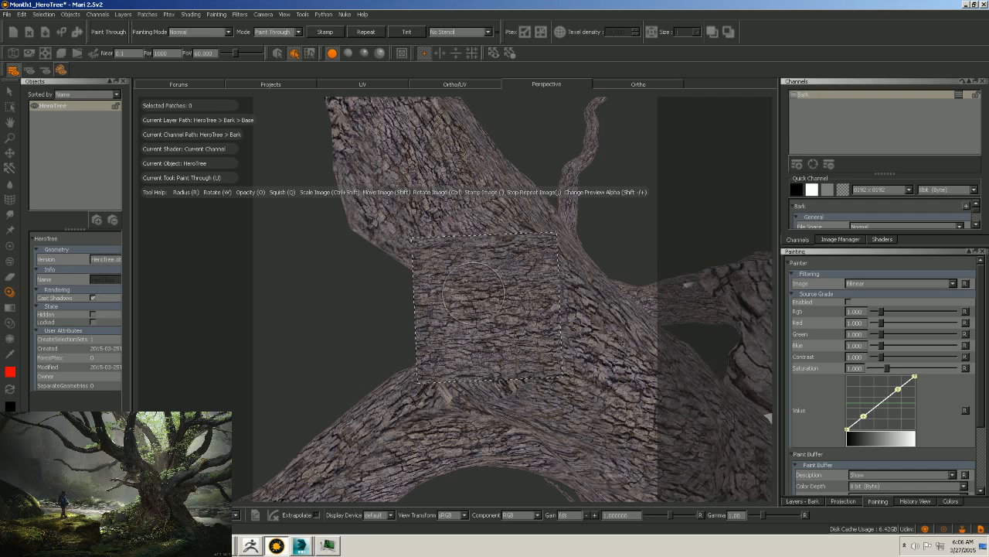
click(528, 266)
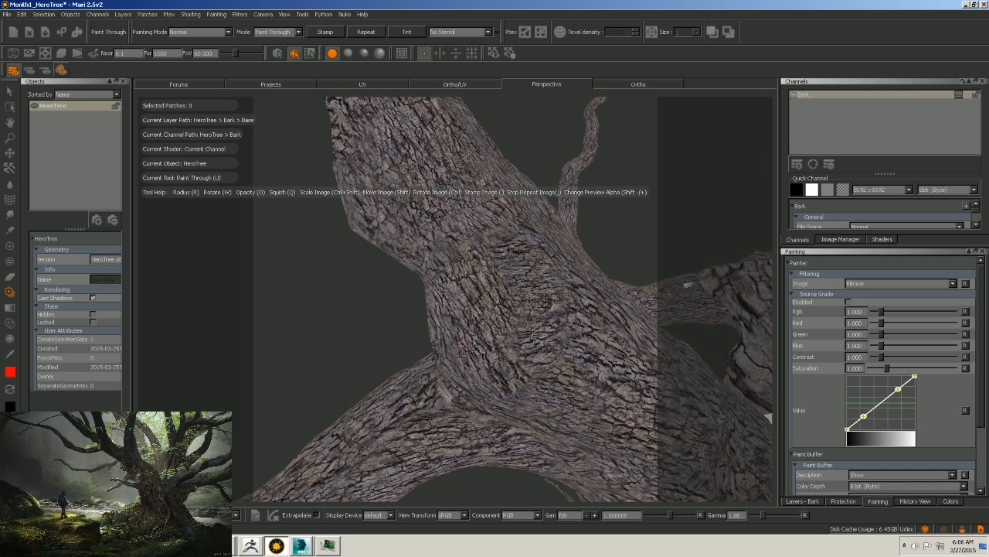
Angle the bark image diagonally across the branch joint and paint it over the seam between the upper limb and lower branch.
mouse_move(506, 296)
ctrl+mouse_down()
mouse_move(505, 316)
mouse_move(483, 328)
mouse_move(466, 385)
mouse_move(519, 376)
mouse_move(517, 358)
ctrl+mouse_up()
click(467, 385)
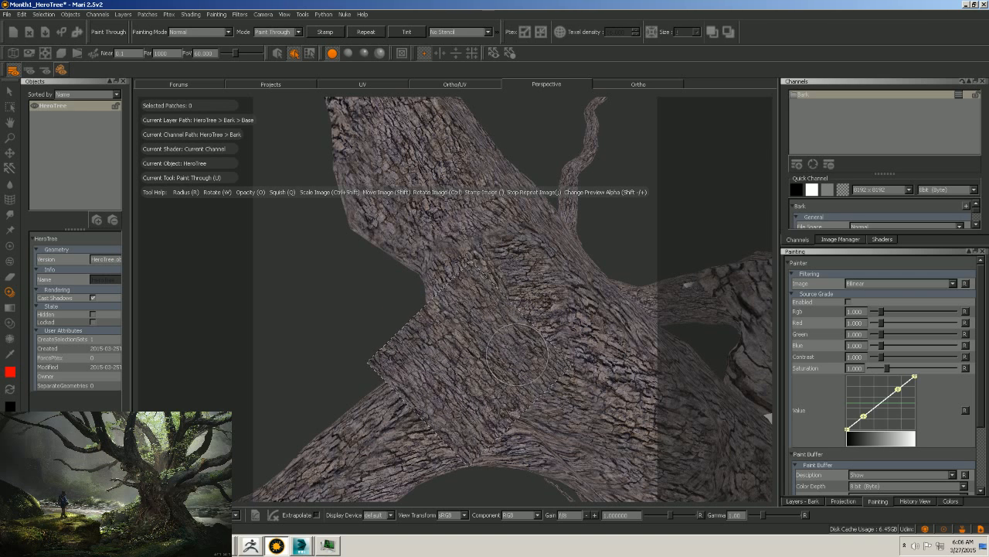
click(517, 354)
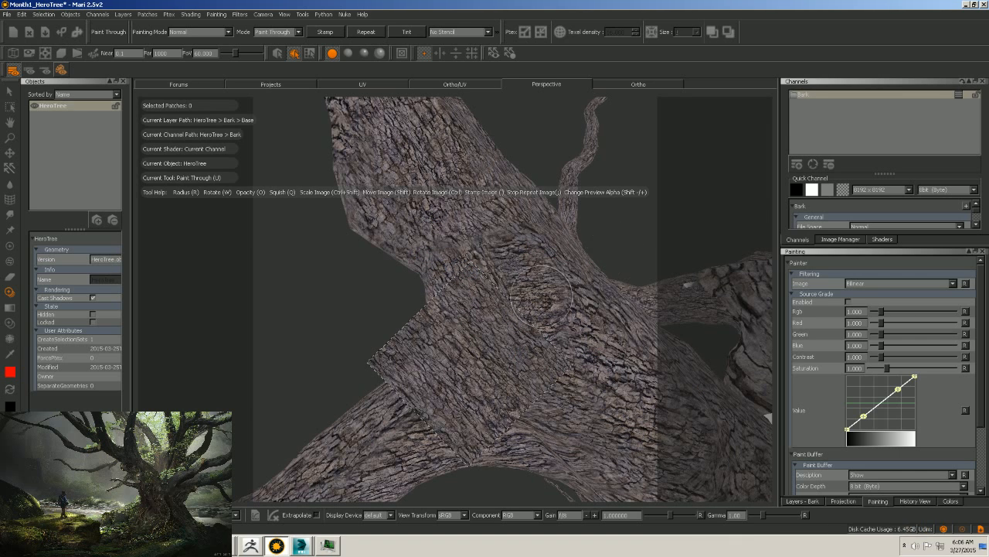
Turn the bark image along the thick limb with oversized bark and paint finer bark up its upper section.
alt+drag(590, 247, 403, 202)
scroll(432, 212, down, 10)
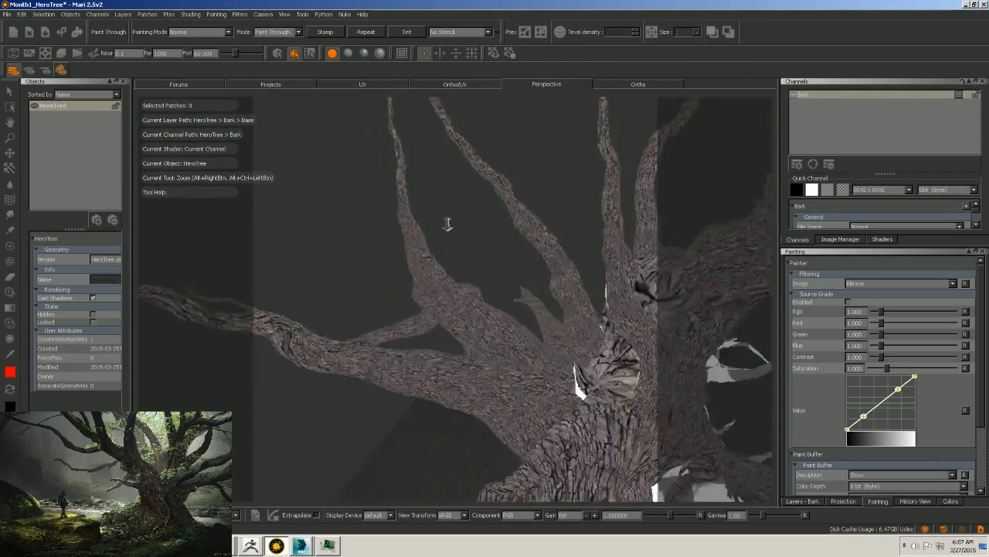
alt+drag(475, 176, 642, 270)
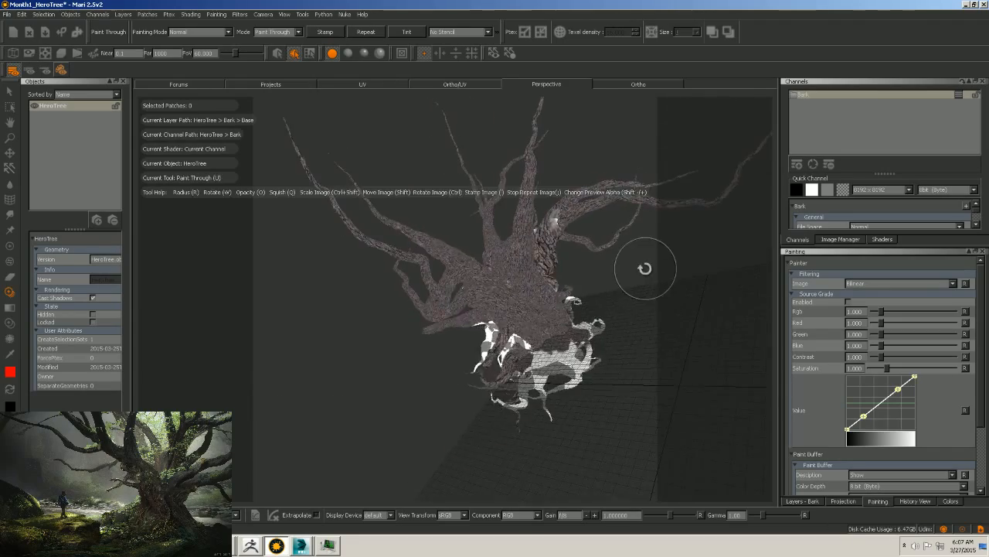
alt+right_drag(642, 270, 453, 409)
alt+drag(453, 409, 549, 331)
alt+middle_drag(549, 331, 572, 236)
alt+right_drag(552, 313, 614, 315)
alt+drag(561, 333, 590, 319)
alt+right_drag(591, 320, 609, 313)
alt+drag(609, 313, 568, 325)
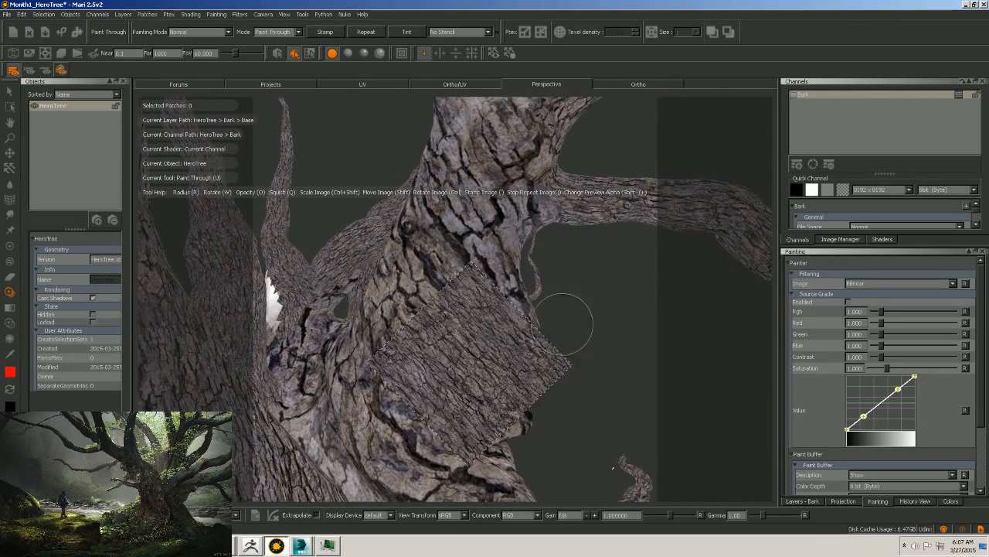
mouse_move(521, 354)
ctrl+mouse_down()
mouse_move(547, 393)
mouse_move(509, 402)
mouse_move(414, 352)
ctrl+mouse_up()
click(414, 352)
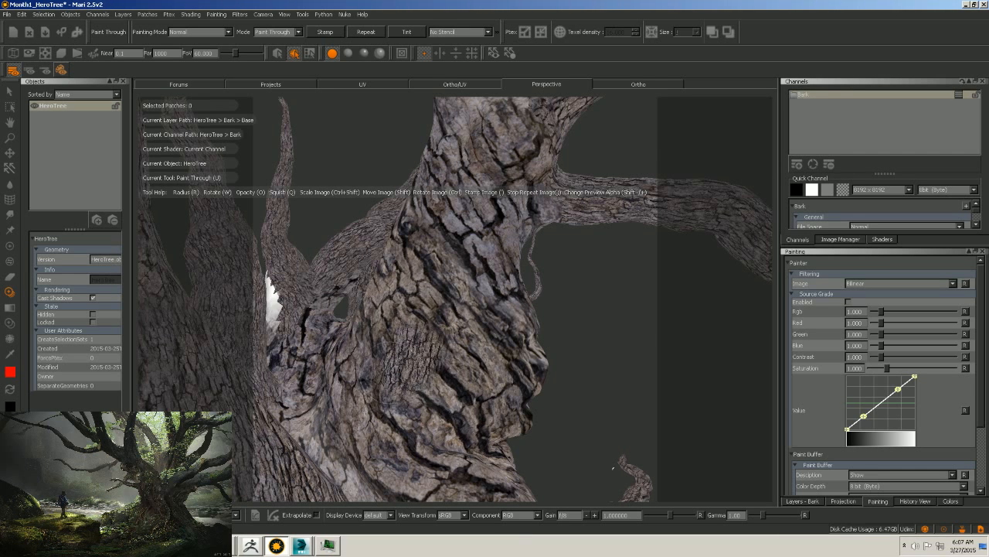
mouse_move(404, 251)
mouse_down()
mouse_move(445, 181)
mouse_move(409, 220)
mouse_move(487, 221)
mouse_move(516, 197)
mouse_move(518, 166)
mouse_move(479, 120)
mouse_move(432, 147)
mouse_up()
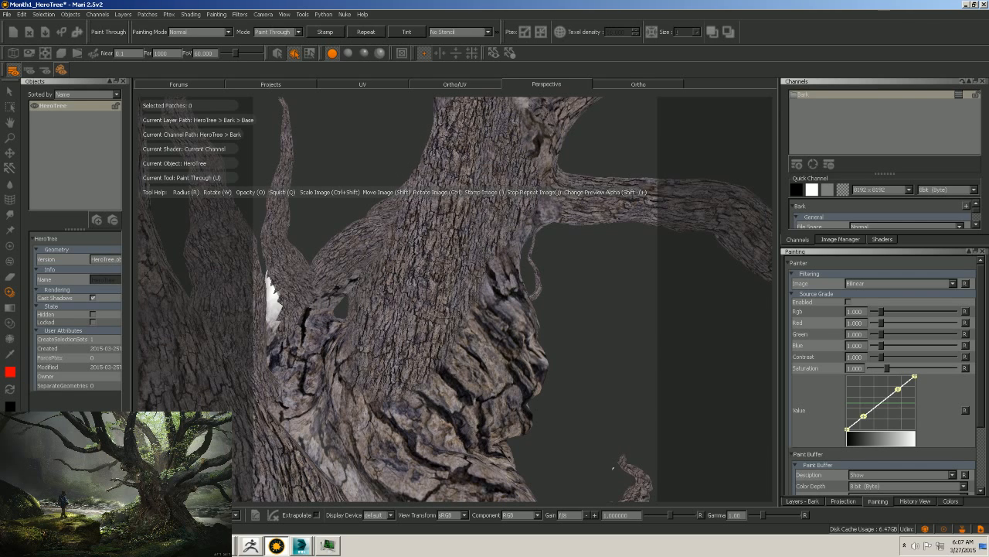
Extend the finer bark down the thick limb, then angle the image along the adjoining side branch and paint their junction.
drag(464, 303, 491, 295)
mouse_move(453, 371)
mouse_down()
mouse_move(402, 403)
mouse_move(317, 402)
mouse_move(405, 445)
mouse_move(452, 413)
mouse_move(464, 456)
mouse_move(495, 480)
mouse_up()
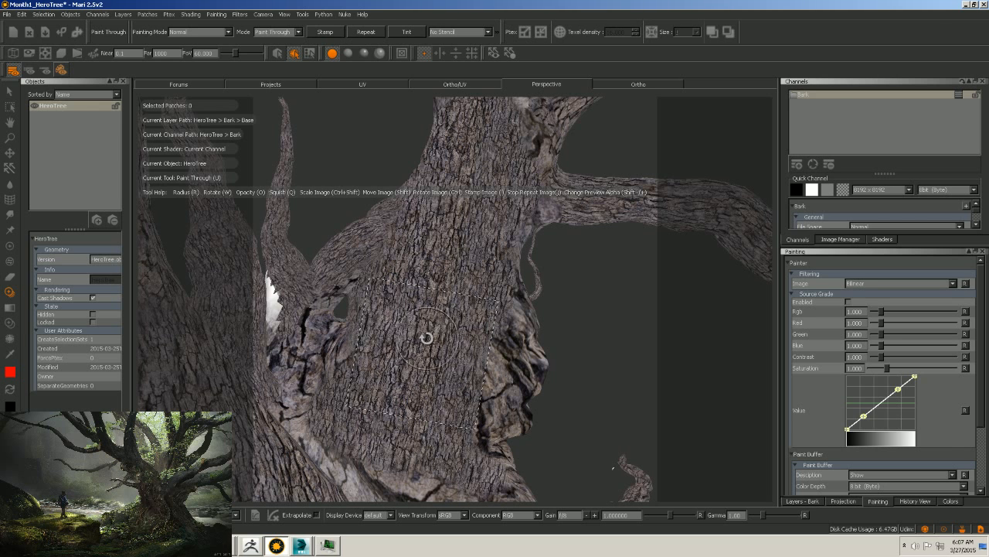
mouse_move(424, 342)
ctrl+mouse_down()
mouse_move(426, 352)
mouse_move(596, 230)
mouse_move(599, 219)
mouse_move(585, 217)
ctrl+mouse_up()
mouse_move(585, 217)
mouse_down()
mouse_move(558, 216)
mouse_move(540, 232)
mouse_up()
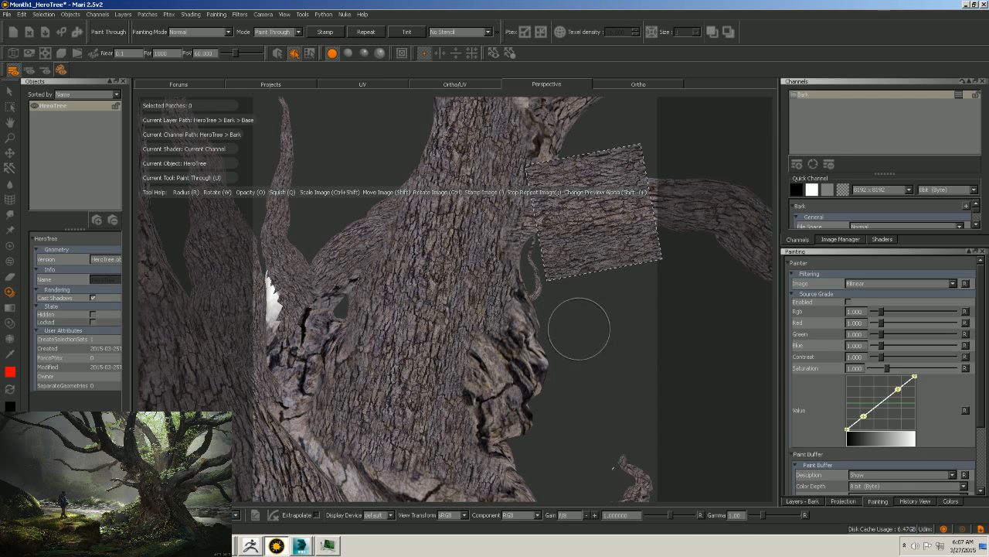
Angle the bark image across the swollen knot below the fork and paint over its stretched hollow.
alt+right_drag(578, 327, 608, 322)
alt+drag(607, 322, 449, 347)
mouse_move(549, 308)
alt+right_down()
mouse_move(447, 396)
mouse_move(475, 328)
mouse_move(472, 308)
alt+right_up()
alt+middle_drag(405, 399, 524, 4)
alt+middle_drag(530, 348, 541, 77)
alt+drag(477, 133, 425, 162)
alt+middle_drag(495, 193, 524, 283)
mouse_move(525, 282)
alt+mouse_down()
mouse_move(464, 290)
mouse_move(495, 302)
mouse_move(535, 351)
alt+mouse_up()
alt+middle_drag(535, 350, 518, 219)
alt+right_drag(517, 218, 499, 239)
alt+middle_drag(498, 240, 509, 316)
mouse_move(509, 316)
alt+right_down()
mouse_move(549, 307)
mouse_move(545, 316)
alt+right_up()
mouse_move(574, 194)
ctrl+mouse_down()
mouse_move(576, 231)
mouse_move(501, 337)
mouse_move(503, 321)
ctrl+mouse_up()
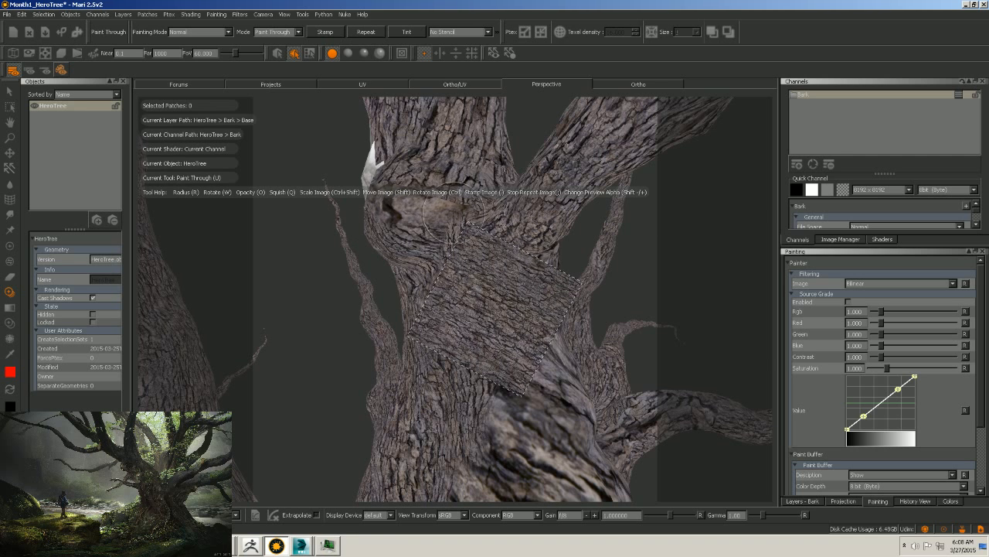
drag(453, 216, 387, 203)
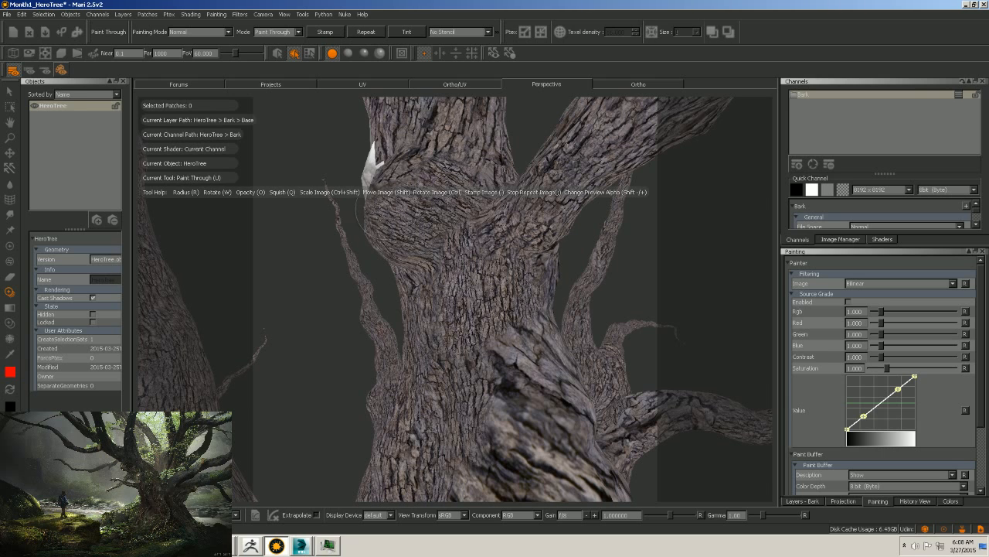
Reposition the bark image, repaint the swollen knot's upper surface and its edge toward the fork, and bake the paint.
shift+drag(479, 271, 482, 285)
mouse_move(394, 180)
mouse_down()
mouse_move(384, 193)
mouse_move(453, 195)
mouse_move(445, 227)
mouse_up()
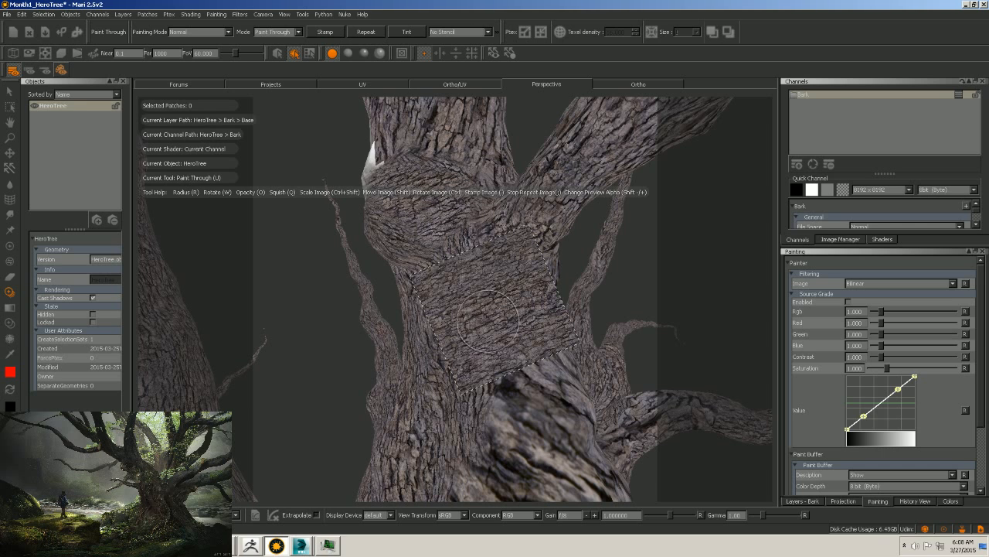
key(b)
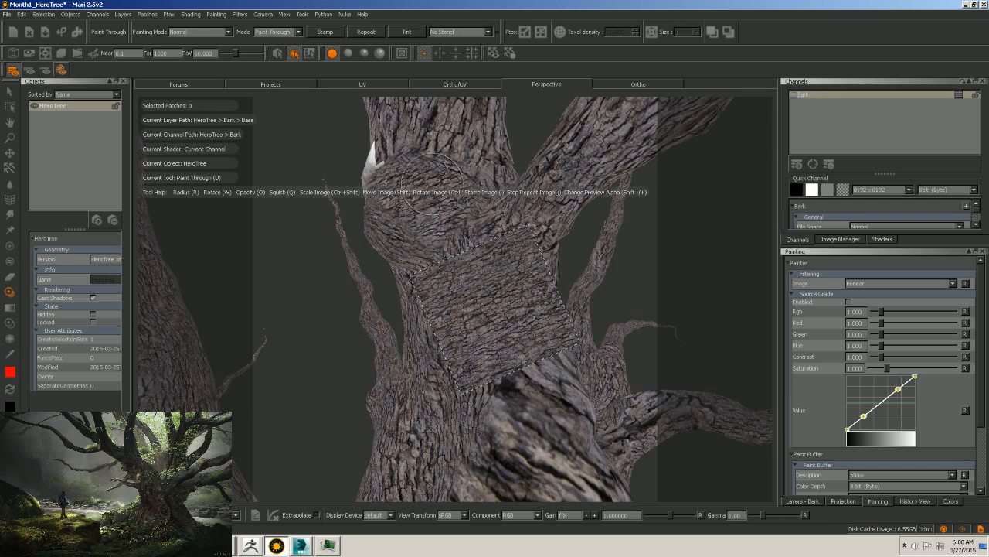
Align the bark image with the forked trunk and paint it through over the trunk and the thicker upright limb.
alt+drag(408, 178, 547, 269)
ctrl+drag(517, 309, 518, 304)
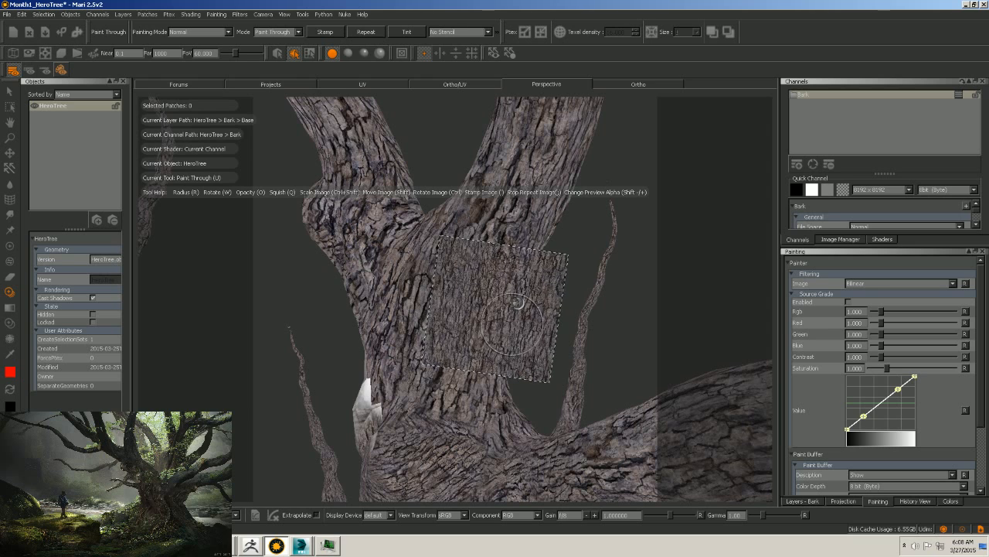
mouse_move(520, 418)
mouse_down()
mouse_move(475, 340)
mouse_move(487, 255)
mouse_move(511, 301)
mouse_up()
mouse_move(506, 231)
mouse_down()
mouse_move(483, 207)
mouse_move(541, 223)
mouse_move(517, 220)
mouse_move(497, 198)
mouse_move(525, 128)
mouse_move(557, 147)
mouse_move(544, 201)
mouse_move(495, 119)
mouse_move(547, 170)
mouse_move(465, 236)
mouse_move(429, 247)
mouse_move(415, 302)
mouse_move(432, 309)
mouse_move(419, 384)
mouse_move(405, 398)
mouse_up()
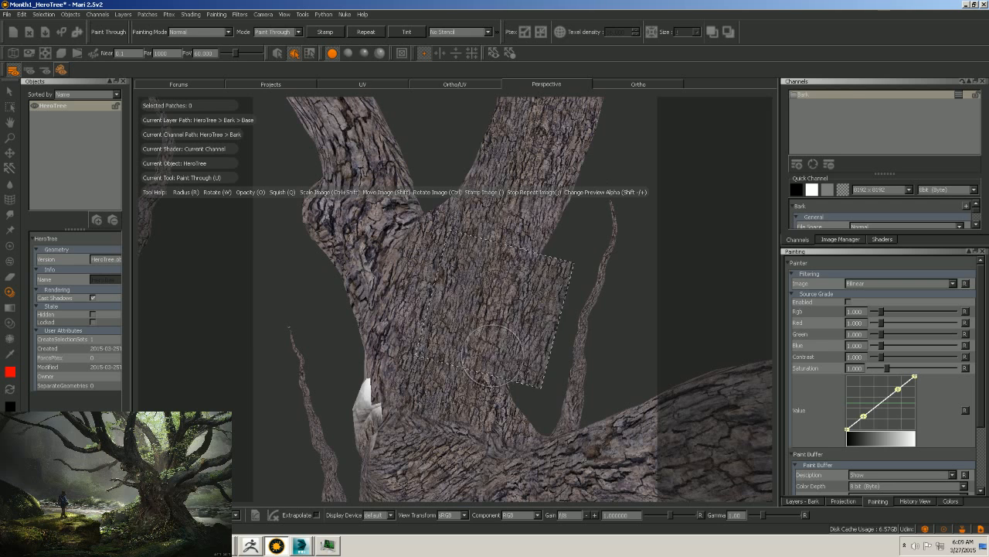
Angle the bark image toward the fork's other limb and paint it along that limb and down the trunk's knotted edge.
mouse_move(503, 333)
ctrl+mouse_down()
mouse_move(535, 329)
mouse_move(492, 309)
mouse_move(481, 299)
mouse_move(490, 289)
ctrl+mouse_up()
mouse_move(376, 196)
mouse_down()
mouse_move(377, 218)
mouse_move(369, 180)
mouse_move(339, 171)
mouse_move(348, 193)
mouse_move(362, 124)
mouse_move(340, 108)
mouse_move(297, 119)
mouse_up()
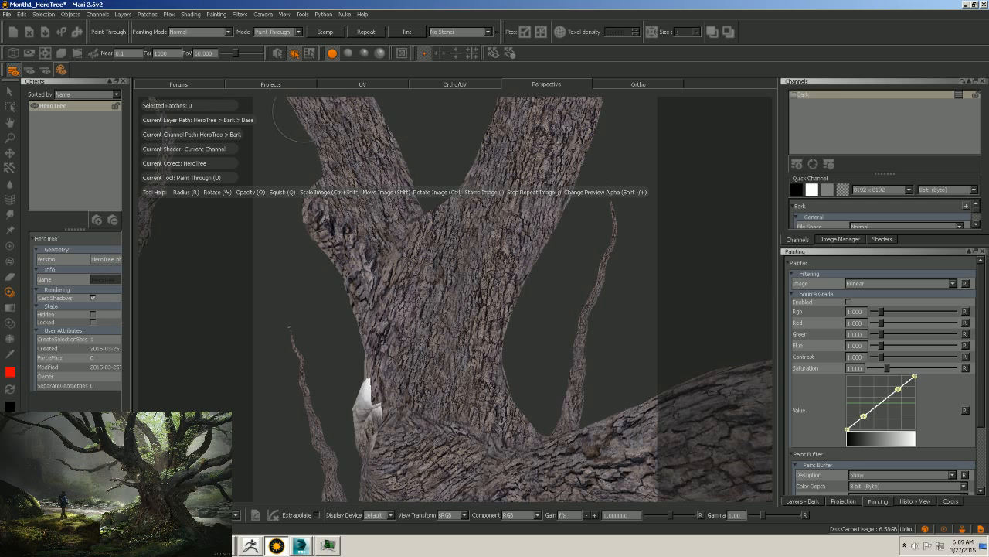
mouse_move(381, 171)
mouse_down()
mouse_move(367, 272)
mouse_move(360, 259)
mouse_up()
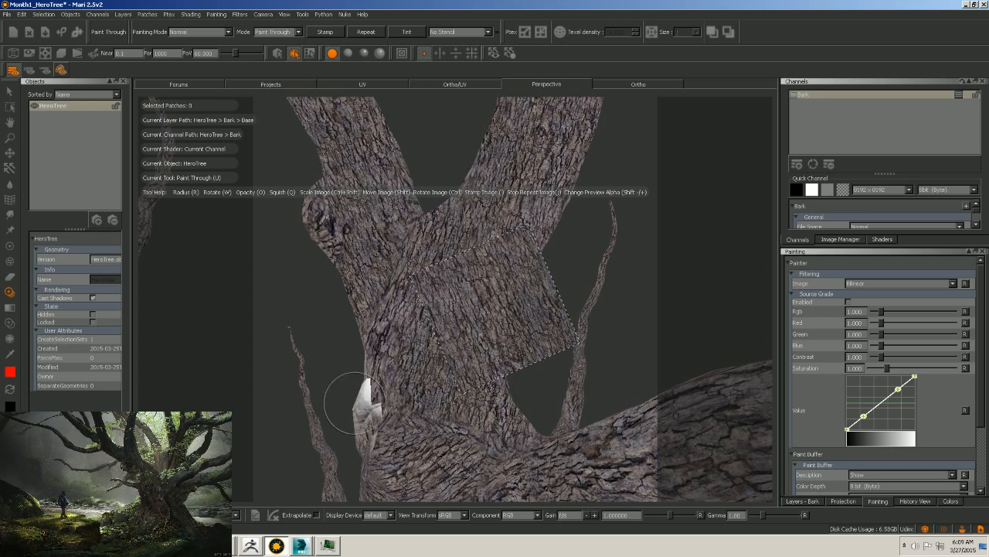
Turn the bark image upright and paint it down the trunk base over the unpainted white patch and the side branch seam.
ctrl+drag(488, 317, 477, 290)
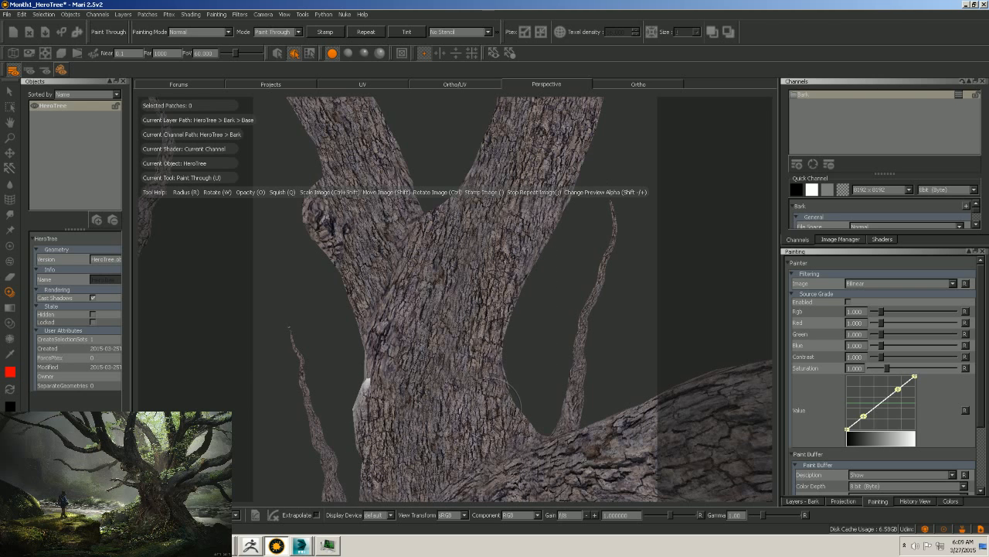
ctrl+drag(490, 394, 510, 426)
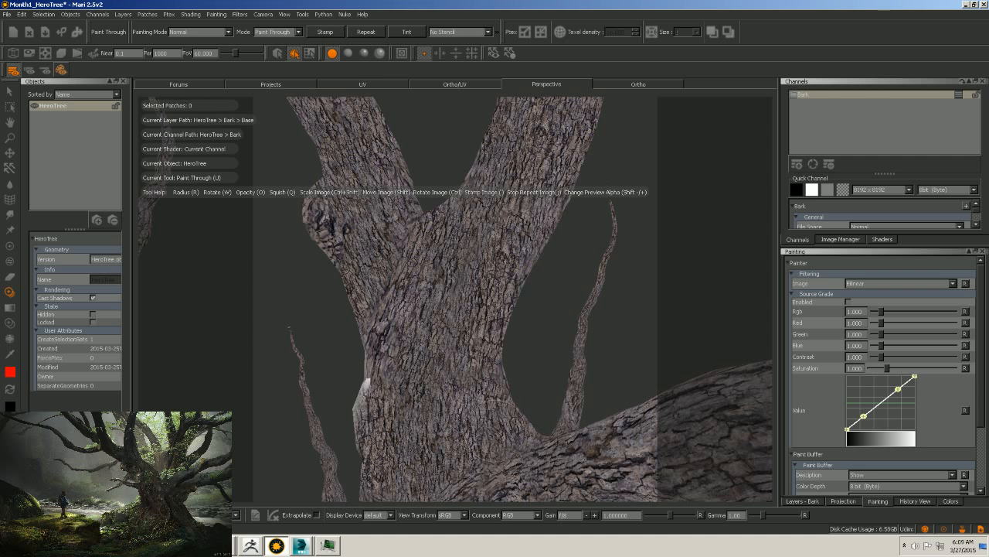
click(500, 376)
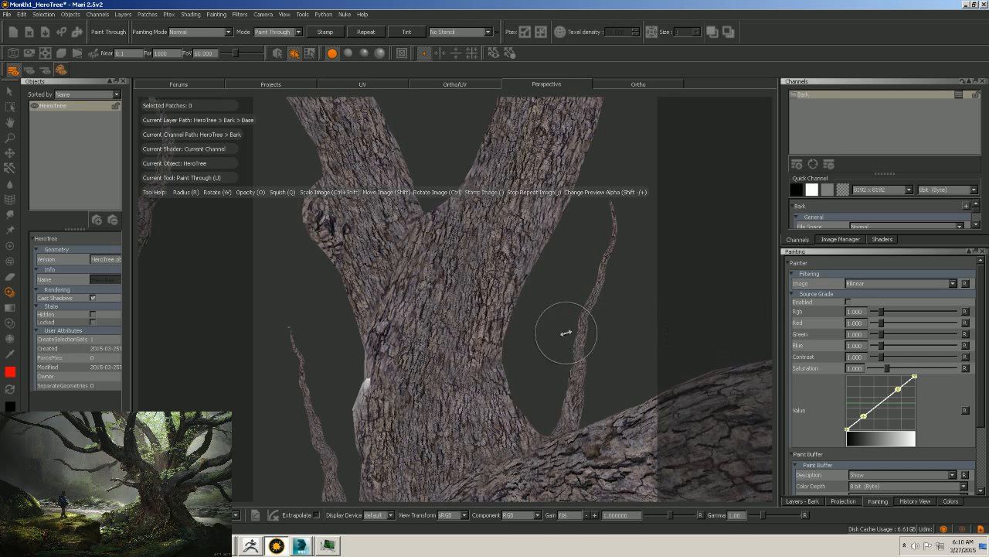
Align the bark image vertically with the limb's other side, paint it along the full height and edges, and bake the paint.
mouse_move(563, 327)
alt+right_down()
mouse_move(587, 327)
mouse_move(502, 350)
mouse_move(512, 357)
alt+right_up()
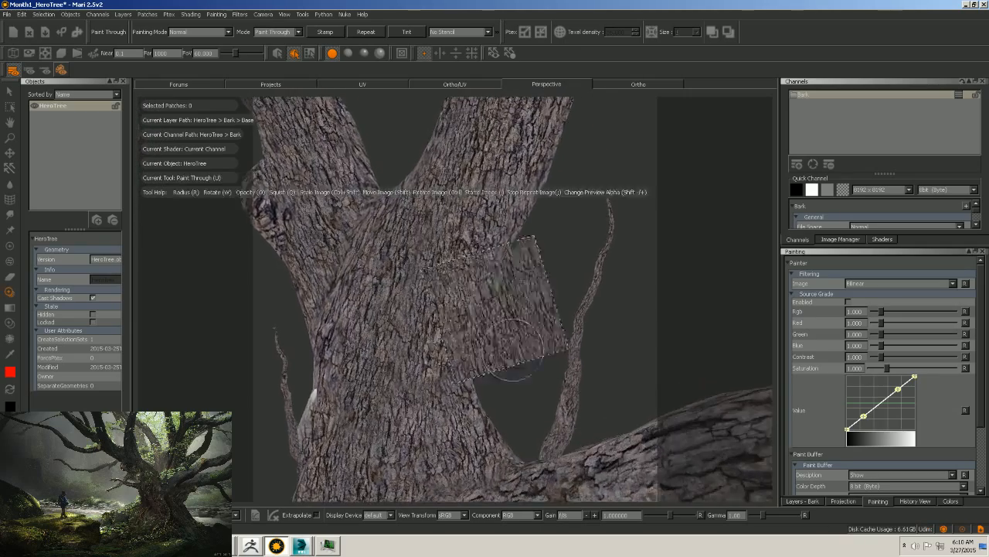
alt+drag(513, 358, 371, 342)
alt+drag(623, 314, 612, 294)
alt+middle_drag(657, 290, 618, 285)
mouse_move(540, 310)
ctrl+mouse_down()
mouse_move(530, 320)
mouse_move(515, 302)
mouse_move(489, 323)
mouse_move(527, 307)
mouse_move(478, 323)
mouse_move(405, 325)
mouse_move(423, 382)
mouse_move(444, 255)
mouse_move(464, 278)
mouse_move(430, 234)
mouse_move(422, 193)
mouse_move(479, 236)
mouse_move(448, 387)
mouse_move(491, 377)
mouse_move(464, 444)
mouse_move(429, 448)
ctrl+mouse_up()
mouse_move(444, 180)
mouse_down()
mouse_move(436, 128)
mouse_move(409, 147)
mouse_move(476, 155)
mouse_move(487, 131)
mouse_up()
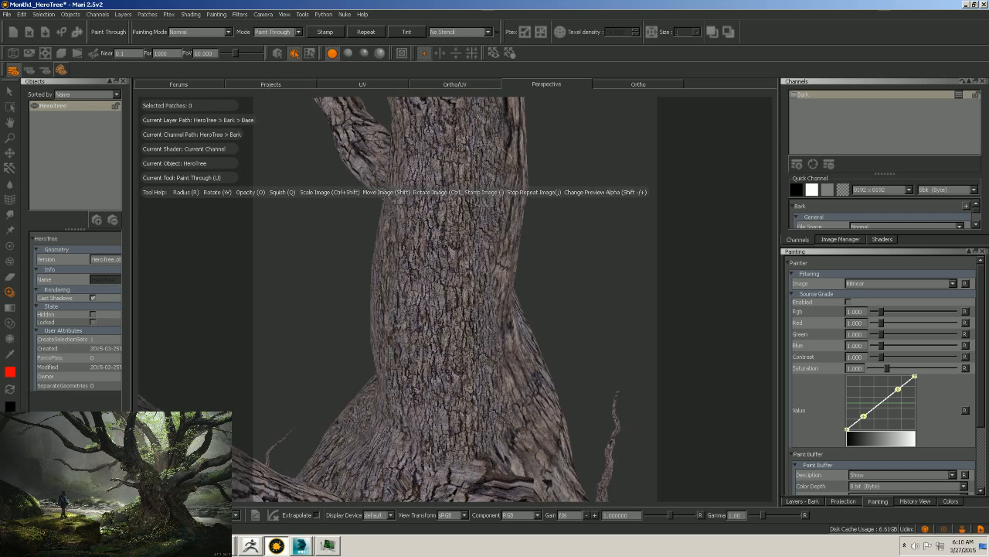
drag(502, 275, 499, 107)
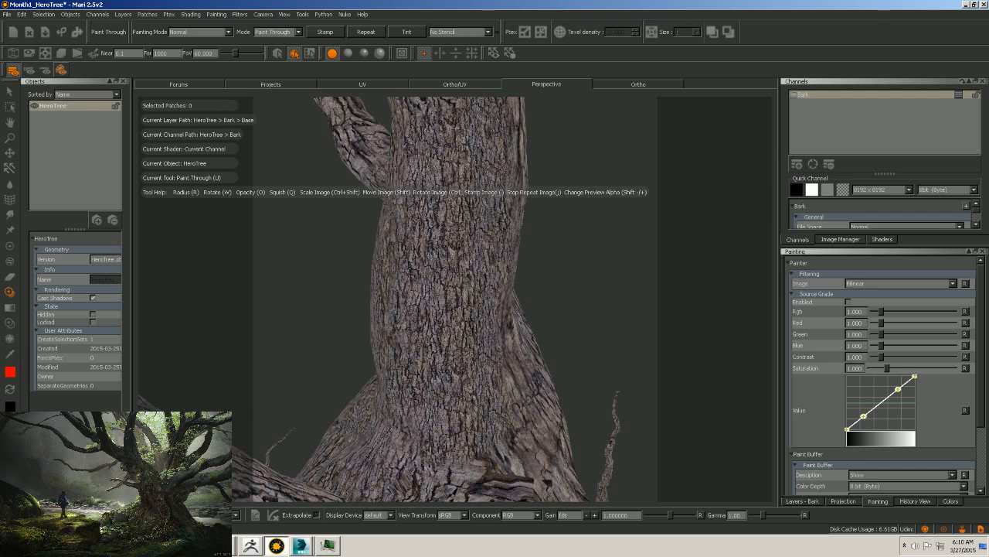
drag(423, 108, 383, 112)
drag(509, 143, 516, 117)
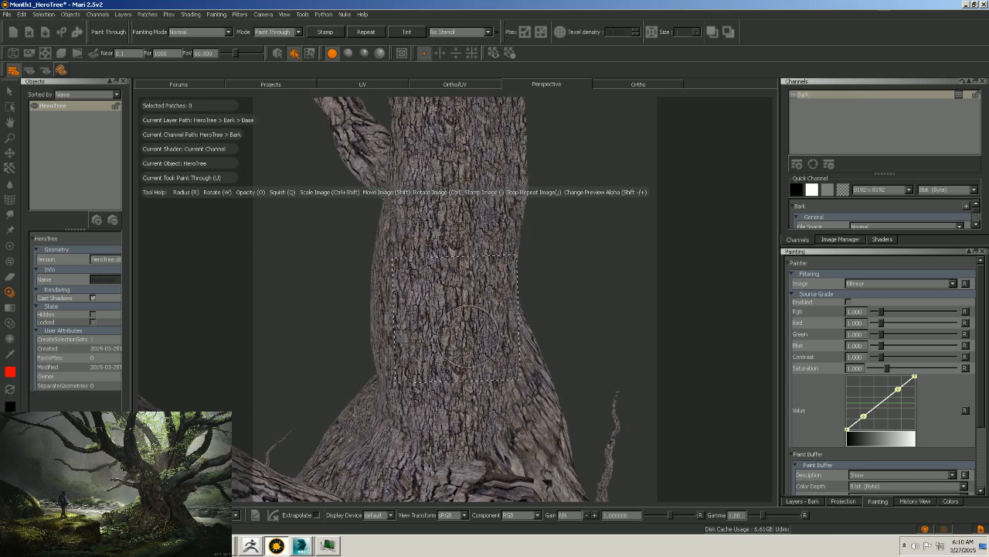
Paint the bark down the limb's next side into the base of the fork, blending the coarse bark seam, and bake the paint.
alt+drag(592, 306, 463, 276)
mouse_move(579, 175)
alt+mouse_down()
mouse_move(563, 345)
mouse_move(550, 324)
mouse_move(488, 350)
mouse_move(482, 324)
mouse_move(503, 357)
mouse_move(460, 316)
mouse_move(429, 255)
mouse_move(479, 274)
mouse_move(529, 344)
mouse_move(492, 246)
mouse_move(424, 255)
mouse_move(438, 175)
mouse_move(483, 155)
mouse_move(442, 133)
alt+mouse_up()
drag(384, 164, 396, 116)
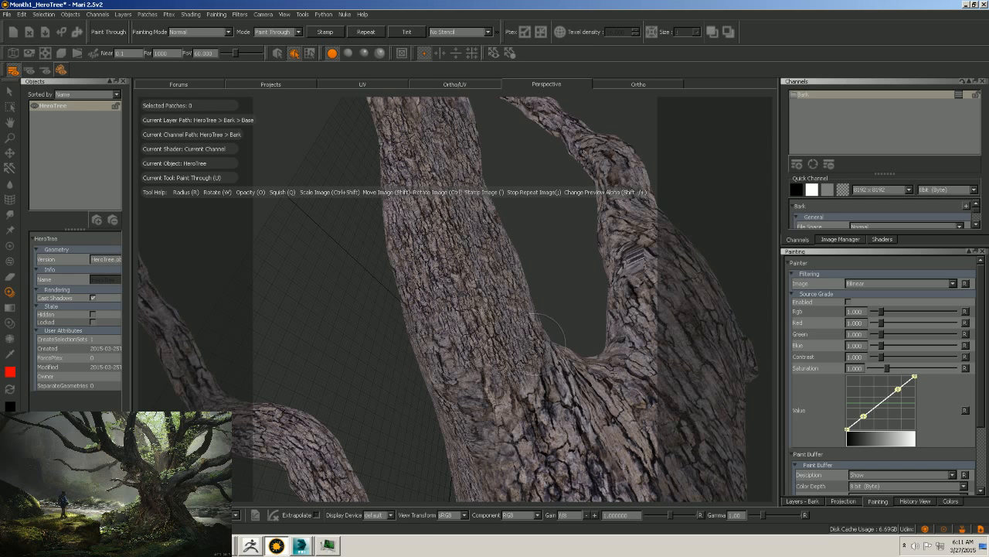
drag(542, 339, 555, 387)
mouse_move(566, 348)
mouse_down()
mouse_move(527, 404)
mouse_move(458, 403)
mouse_move(447, 349)
mouse_up()
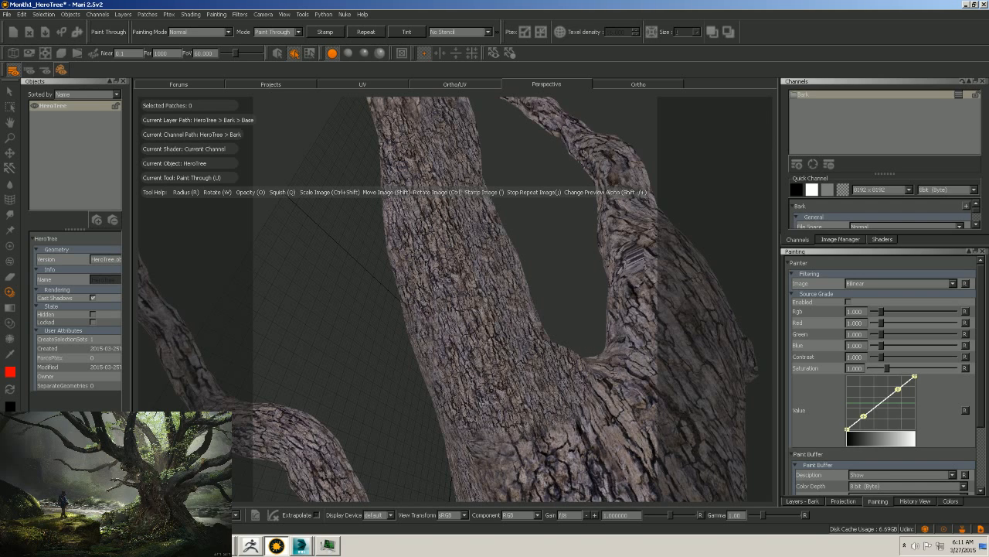
mouse_move(469, 424)
mouse_down()
mouse_move(463, 464)
mouse_move(516, 457)
mouse_move(547, 345)
mouse_move(571, 420)
mouse_move(555, 433)
mouse_up()
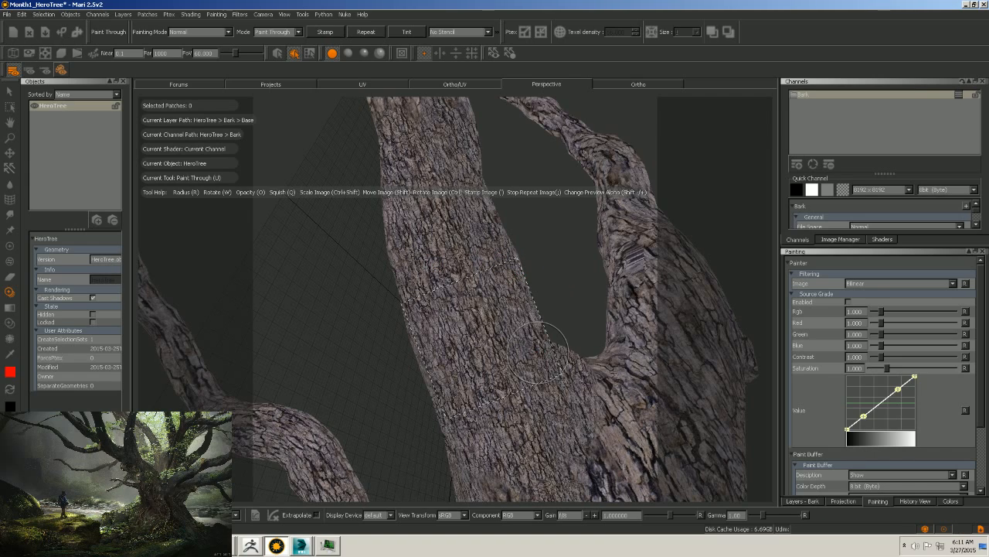
alt+drag(570, 318, 431, 348)
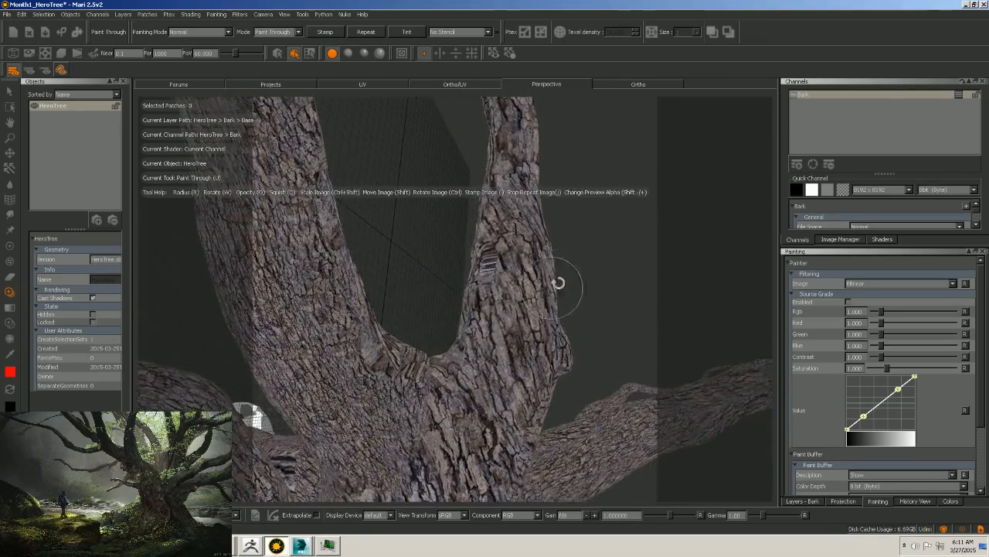
Align the bark image vertically with the fork's limb and paint it down the limb, over the bulging knot and into the base below.
alt+right_drag(559, 283, 605, 267)
alt+middle_drag(605, 268, 572, 256)
mouse_move(492, 339)
ctrl+mouse_down()
mouse_move(465, 309)
mouse_move(470, 243)
mouse_move(456, 270)
mouse_move(504, 243)
mouse_move(493, 184)
mouse_move(470, 175)
mouse_move(490, 176)
ctrl+mouse_up()
mouse_move(494, 291)
ctrl+mouse_down()
mouse_move(486, 307)
mouse_move(496, 324)
mouse_move(500, 218)
mouse_move(523, 255)
mouse_move(532, 307)
mouse_move(429, 329)
mouse_move(439, 361)
mouse_move(485, 338)
mouse_move(482, 100)
mouse_move(511, 117)
ctrl+mouse_up()
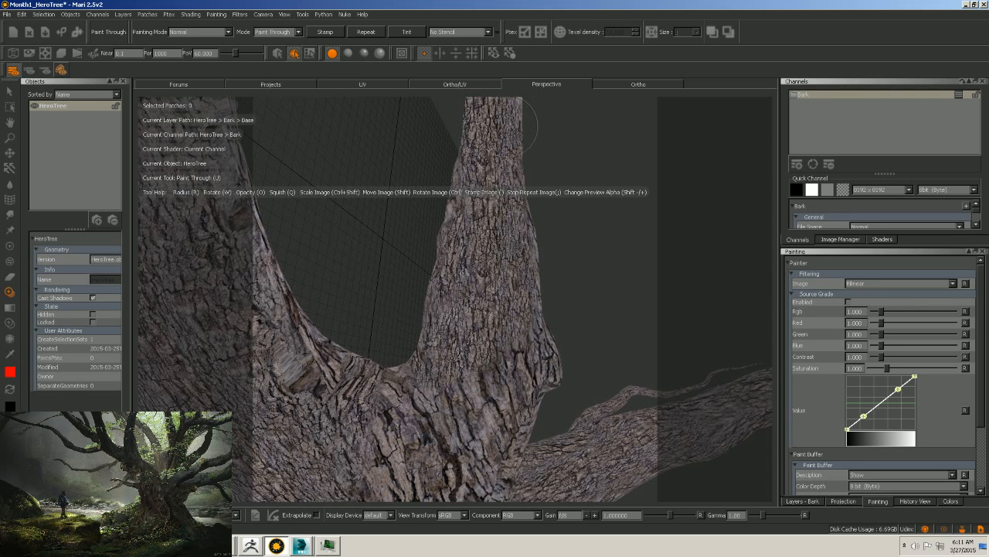
mouse_move(464, 147)
mouse_down()
mouse_move(456, 232)
mouse_move(529, 232)
mouse_move(541, 372)
mouse_move(507, 383)
mouse_move(487, 375)
mouse_up()
drag(410, 348, 439, 400)
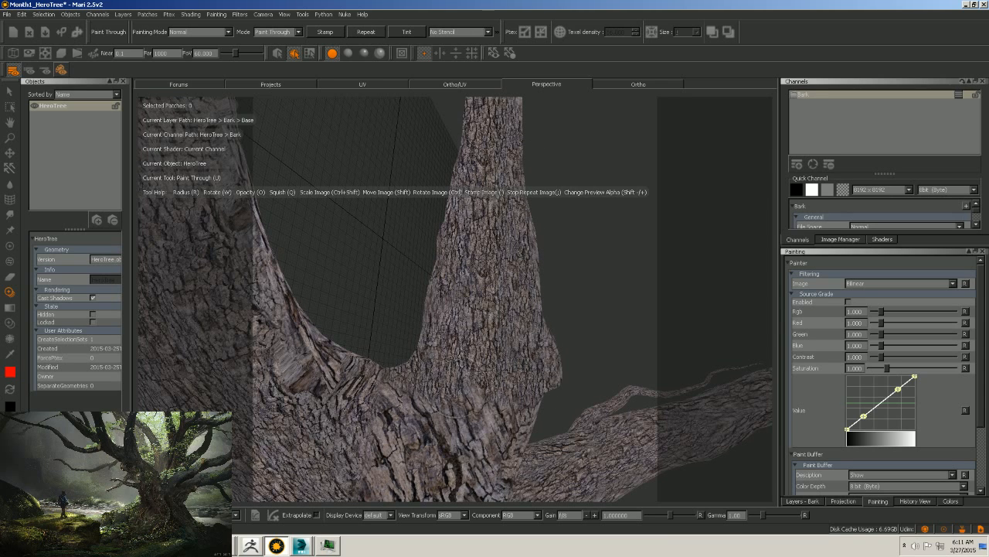
drag(537, 398, 519, 424)
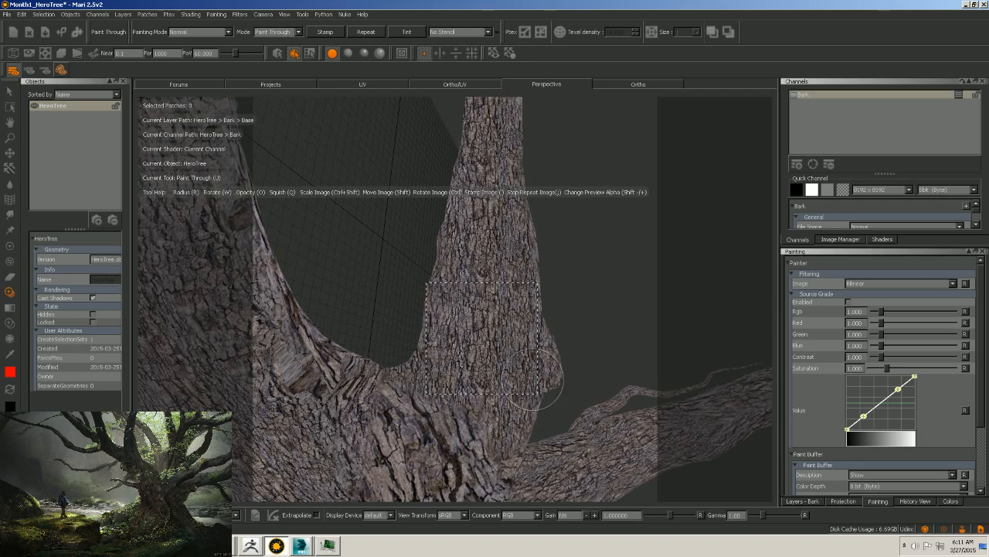
click(479, 261)
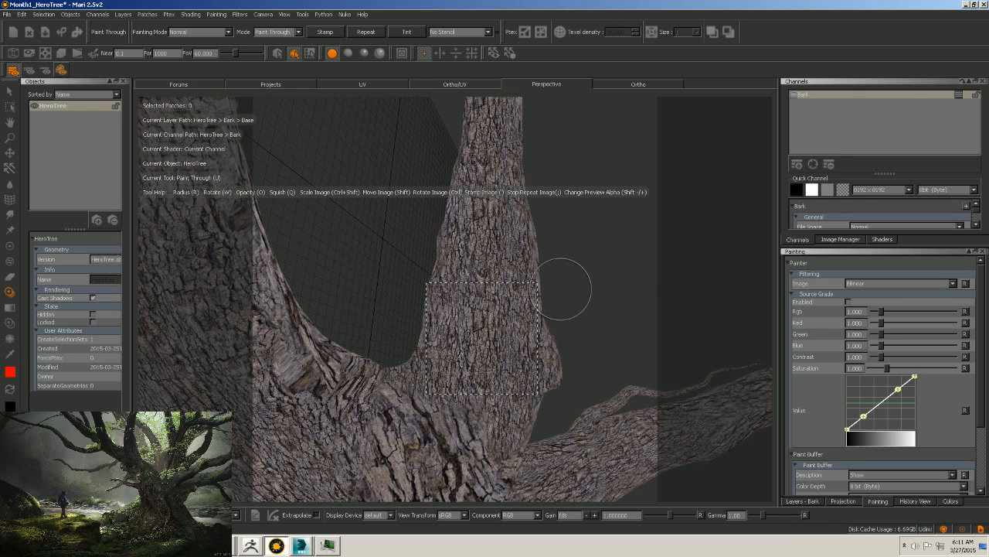
Angle the bark image along the fork's opposite limb and paint it over the knots and stretched bark from the crotch upward.
mouse_move(643, 266)
alt+mouse_down()
mouse_move(588, 322)
mouse_move(568, 295)
mouse_move(623, 338)
mouse_move(435, 313)
mouse_move(427, 334)
mouse_move(464, 268)
mouse_move(557, 230)
alt+mouse_up()
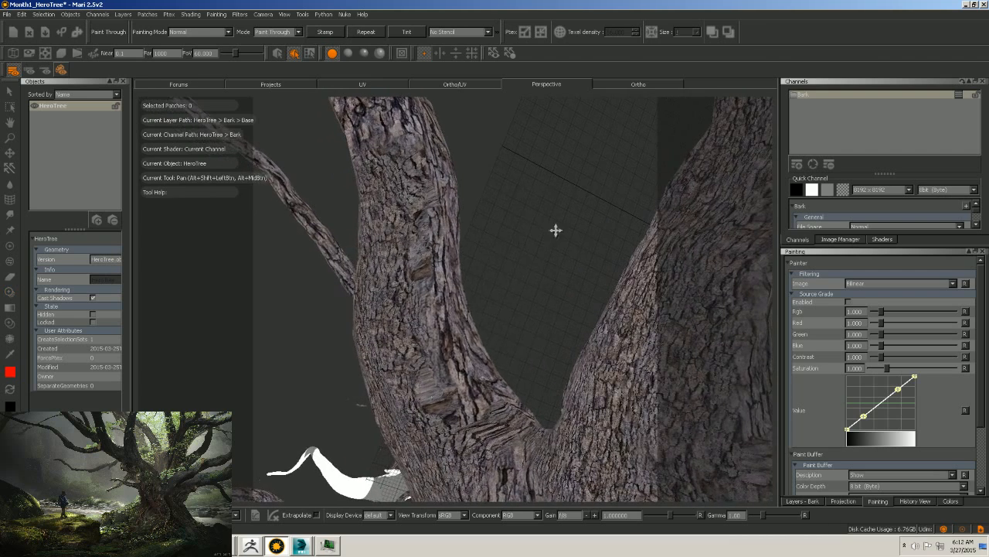
mouse_move(422, 282)
mouse_down()
mouse_move(440, 328)
mouse_move(429, 399)
mouse_move(462, 432)
mouse_up()
mouse_move(460, 345)
mouse_down()
mouse_move(508, 382)
mouse_move(499, 391)
mouse_move(457, 384)
mouse_up()
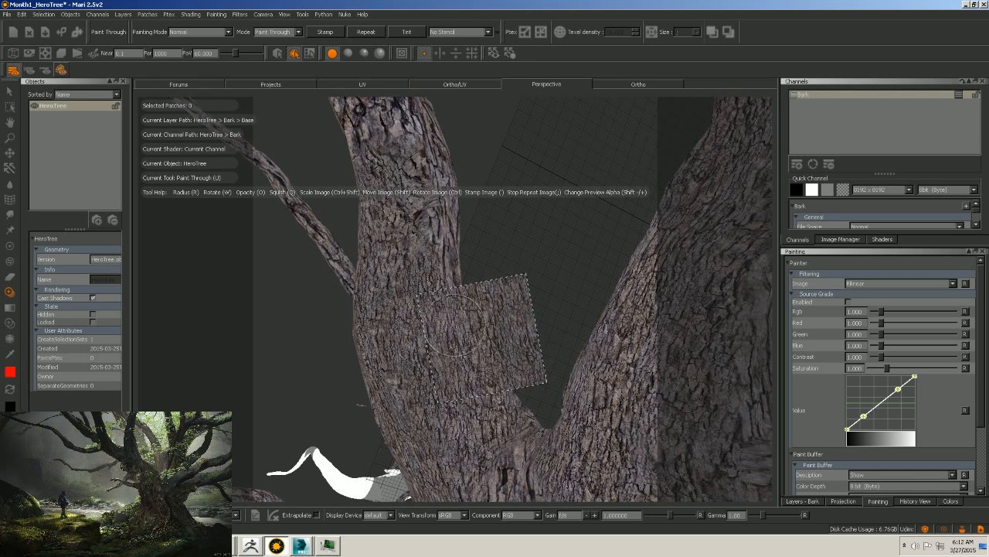
mouse_move(435, 235)
mouse_down()
mouse_move(433, 249)
mouse_move(428, 181)
mouse_move(410, 139)
mouse_move(354, 141)
mouse_up()
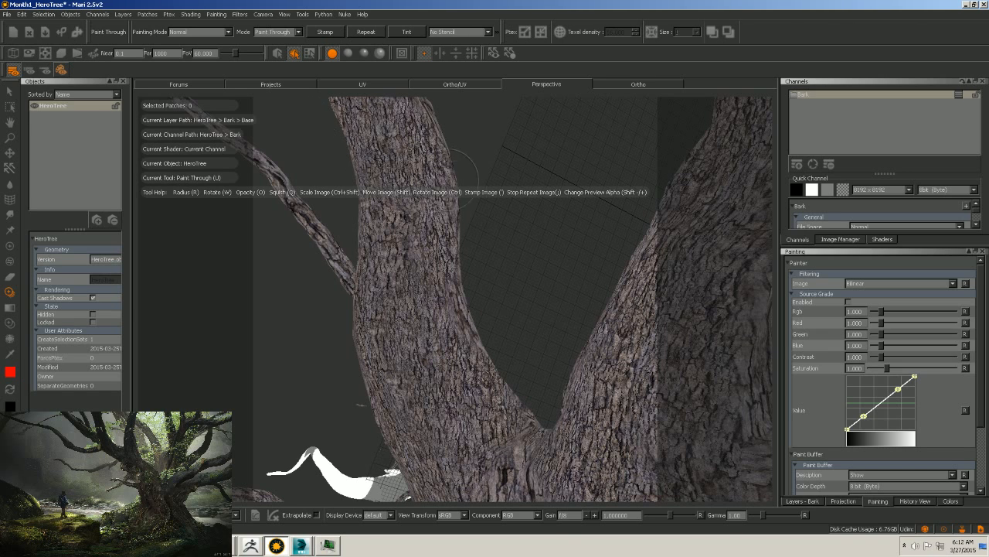
shift+drag(447, 295, 464, 314)
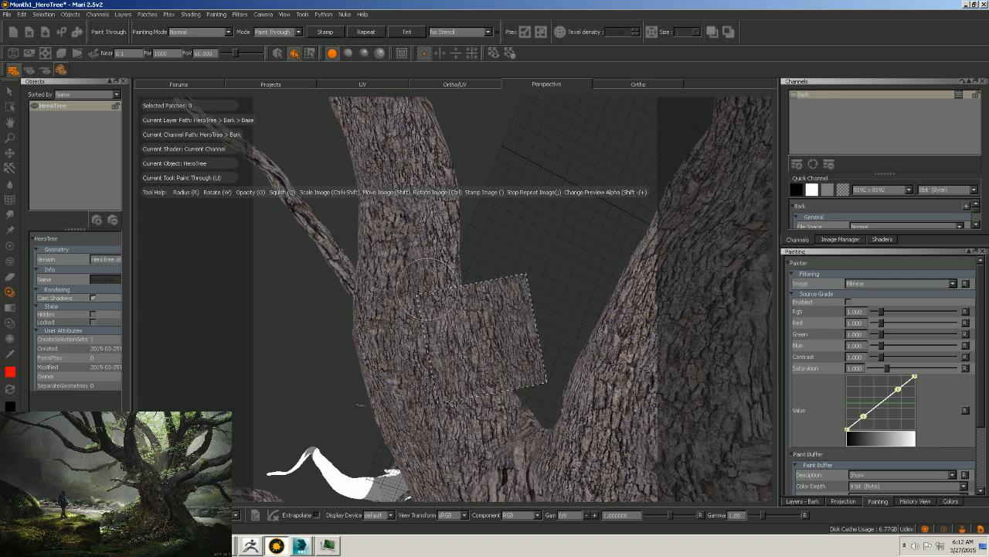
ctrl+drag(503, 360, 495, 361)
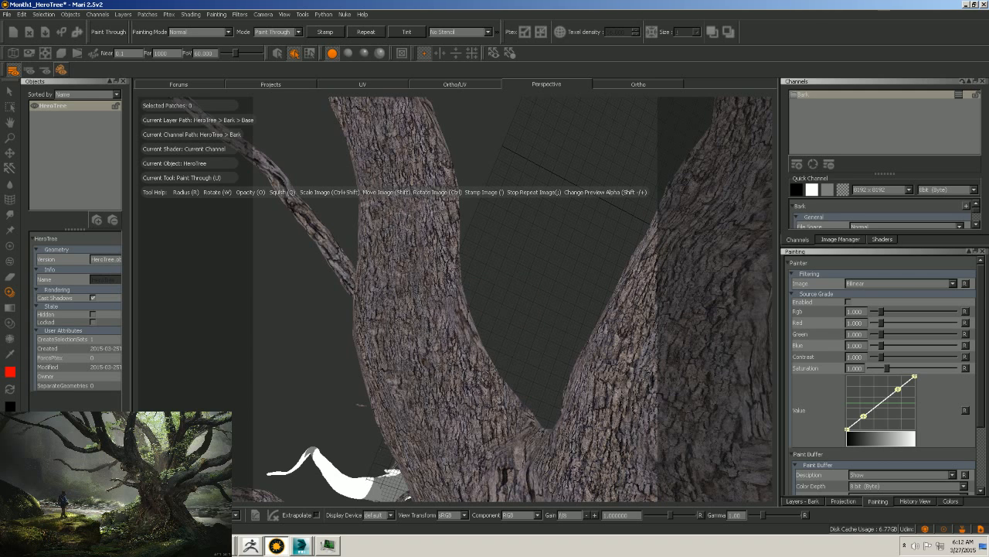
mouse_move(394, 249)
mouse_down()
mouse_move(392, 206)
mouse_move(394, 305)
mouse_up()
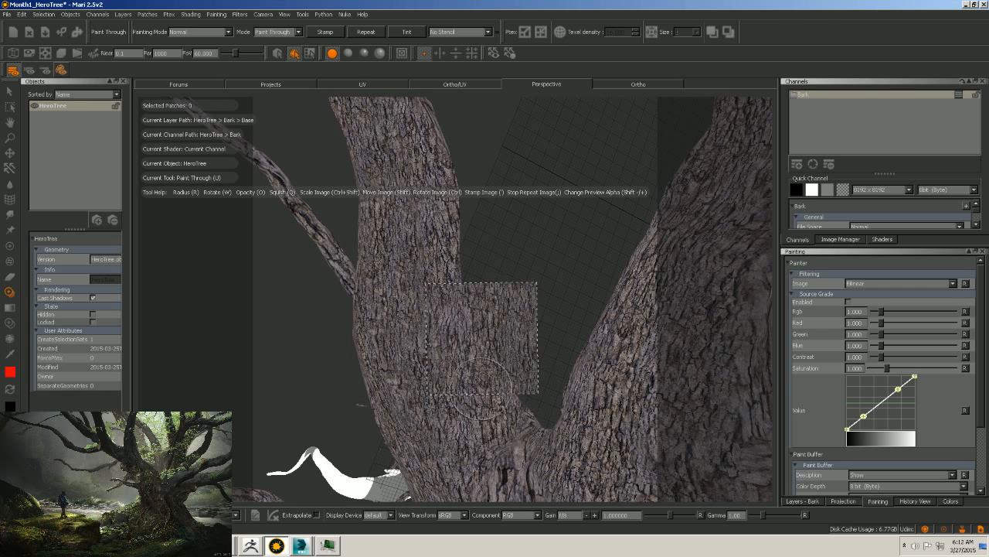
ctrl+drag(482, 387, 492, 349)
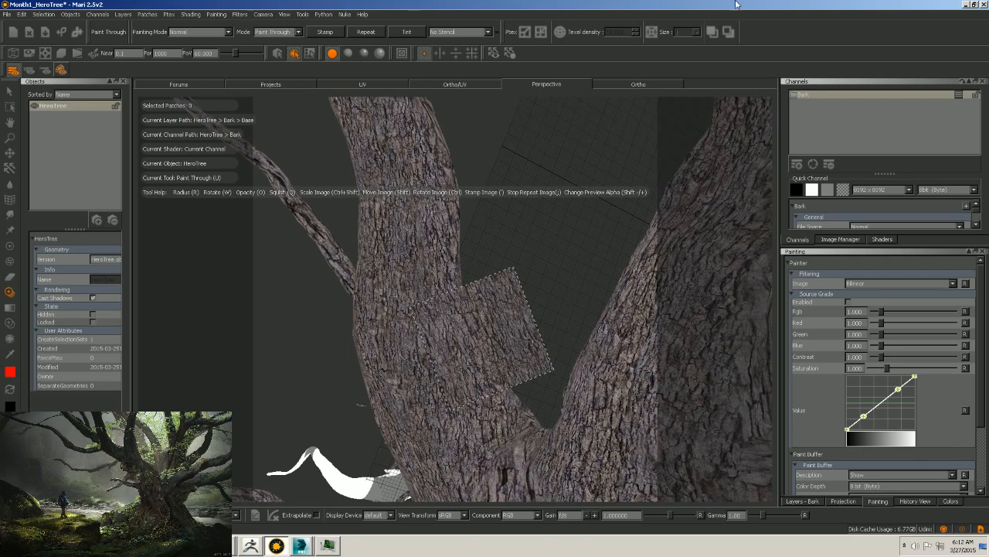
Paint the bark over the coarse, oversized texture on the trunk beneath the fork, from the second limb's base across the trunk.
mouse_move(490, 230)
alt+mouse_down()
mouse_move(525, 221)
mouse_move(560, 166)
mouse_move(598, 198)
mouse_move(567, 222)
mouse_move(519, 223)
mouse_move(536, 201)
mouse_move(565, 214)
mouse_move(451, 150)
mouse_move(464, 181)
mouse_move(452, 199)
alt+mouse_up()
key(u)
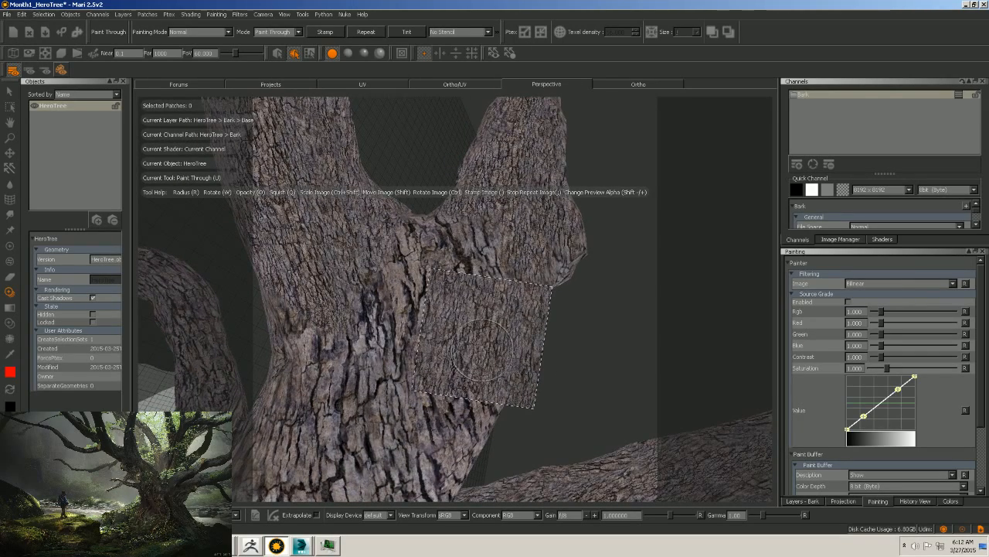
key(apostrophe)
key(ctrl+z)
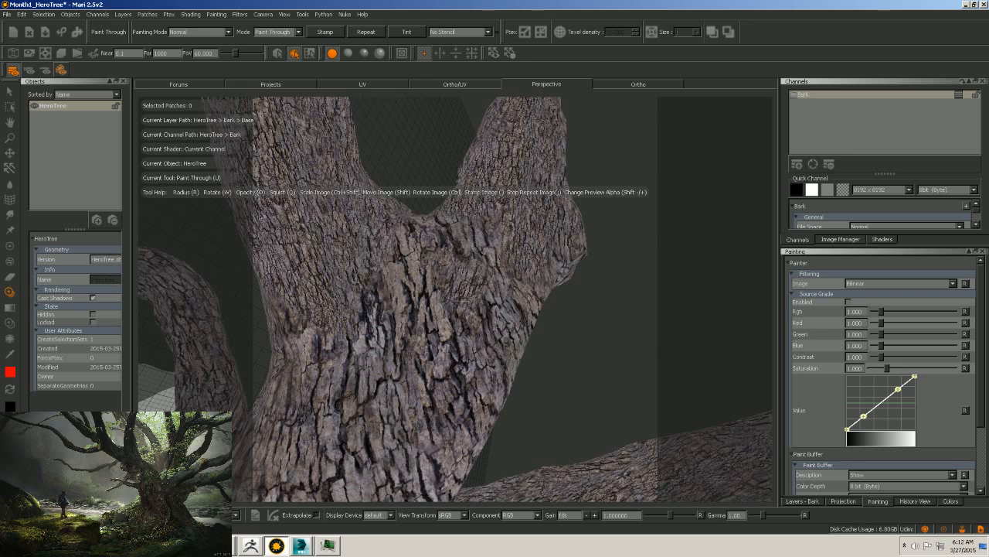
drag(480, 177, 433, 256)
mouse_move(502, 329)
mouse_down()
mouse_move(484, 391)
mouse_move(411, 439)
mouse_move(439, 464)
mouse_move(473, 409)
mouse_up()
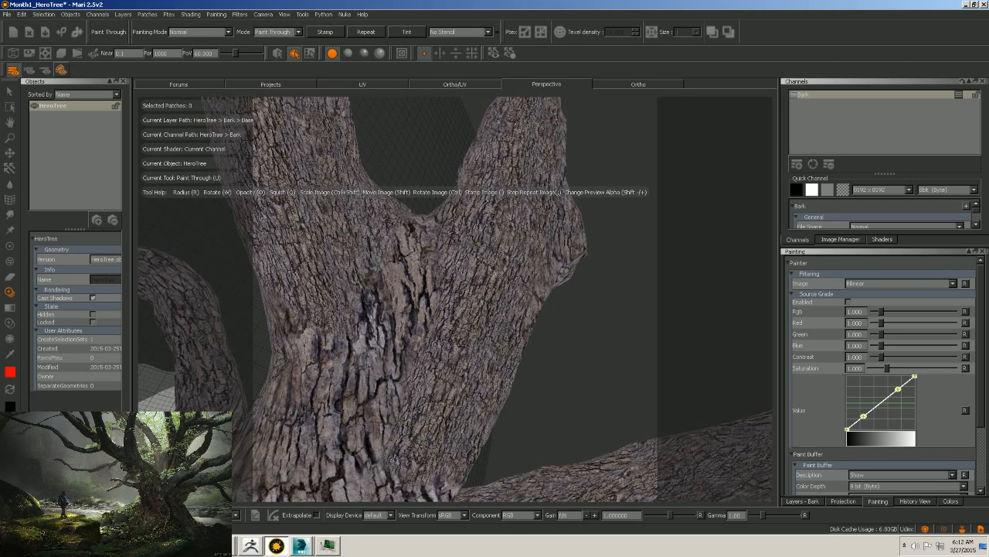
mouse_move(391, 361)
mouse_down()
mouse_move(345, 397)
mouse_move(279, 360)
mouse_move(371, 321)
mouse_up()
mouse_move(376, 402)
mouse_down()
mouse_move(363, 471)
mouse_move(463, 472)
mouse_move(340, 464)
mouse_move(282, 448)
mouse_move(309, 487)
mouse_move(360, 313)
mouse_move(348, 334)
mouse_up()
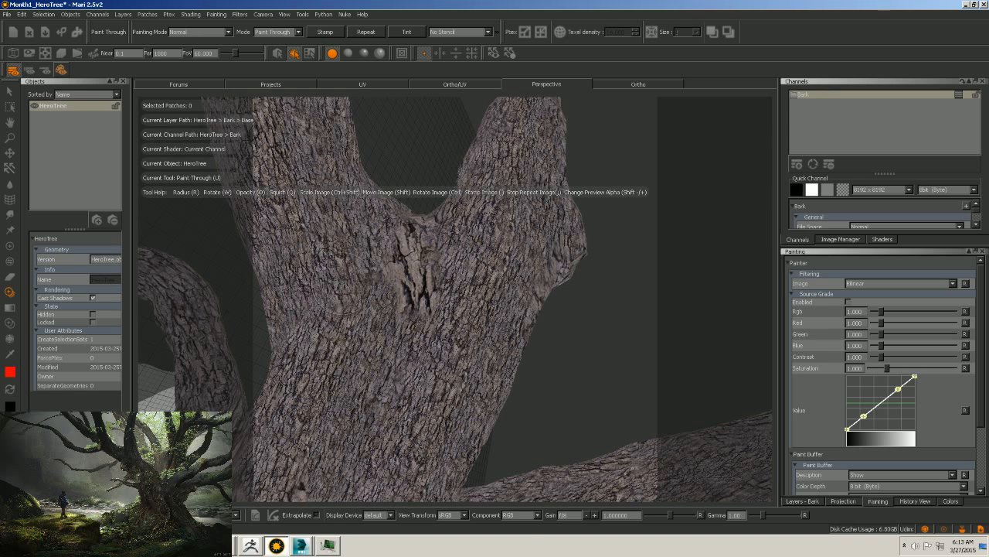
Rotate the bark image and paint it over the remaining coarse patch in the crotch of the fork.
mouse_move(371, 286)
ctrl+mouse_down()
mouse_move(431, 285)
mouse_move(437, 275)
mouse_move(490, 295)
ctrl+mouse_up()
mouse_move(419, 278)
mouse_down()
mouse_move(405, 272)
mouse_move(401, 246)
mouse_up()
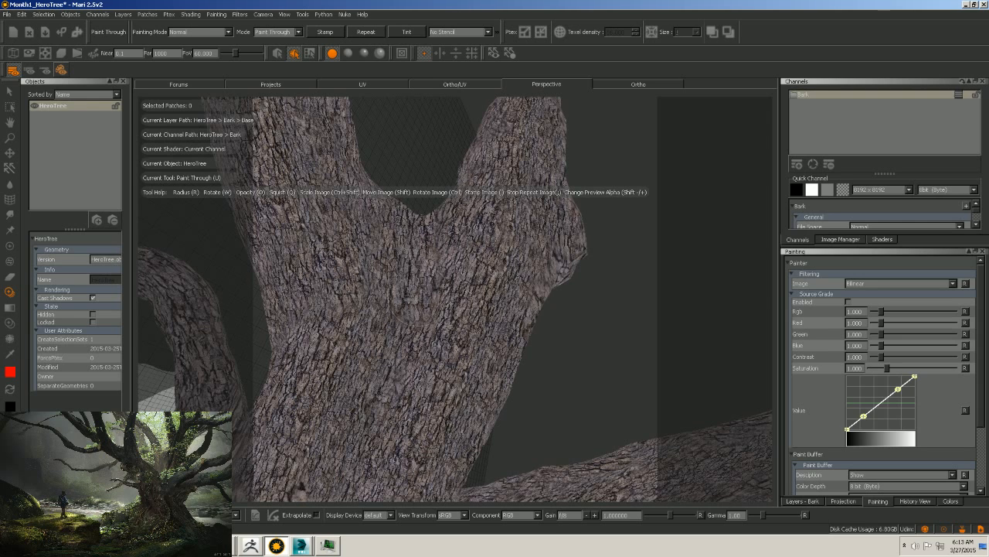
drag(419, 294, 459, 268)
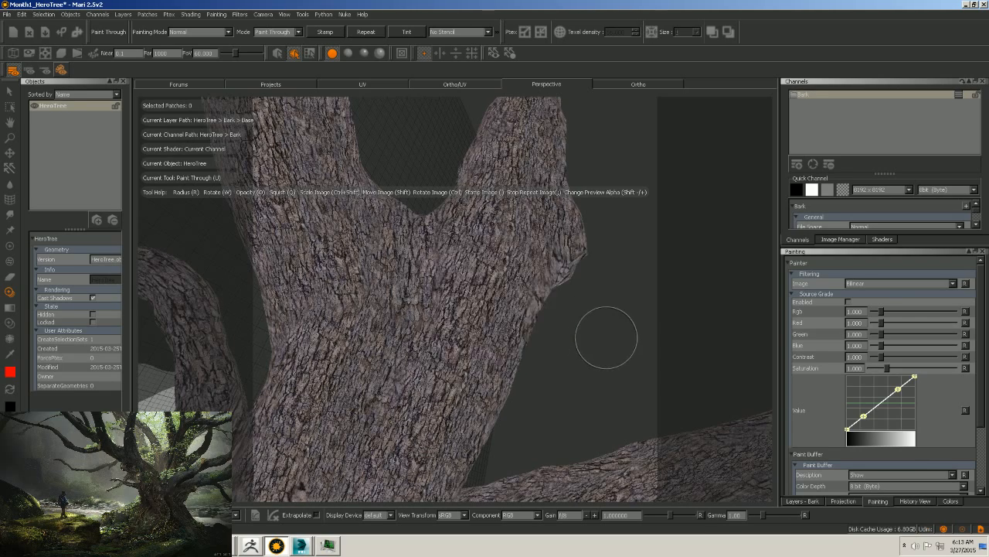
Paint the bark over the lower trunk's stretched edge, side branch junction and knotted seam above the lower limb, and bake the paint.
mouse_move(608, 335)
alt+right_down()
mouse_move(505, 332)
mouse_move(526, 291)
alt+right_up()
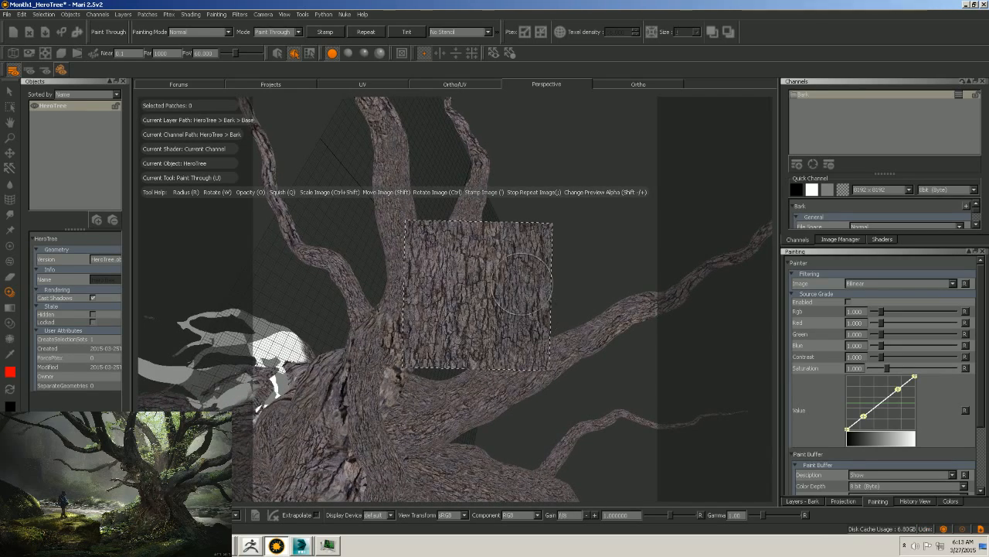
mouse_move(510, 290)
alt+middle_down()
mouse_move(557, 279)
mouse_move(532, 312)
mouse_move(542, 302)
mouse_move(654, 289)
alt+middle_up()
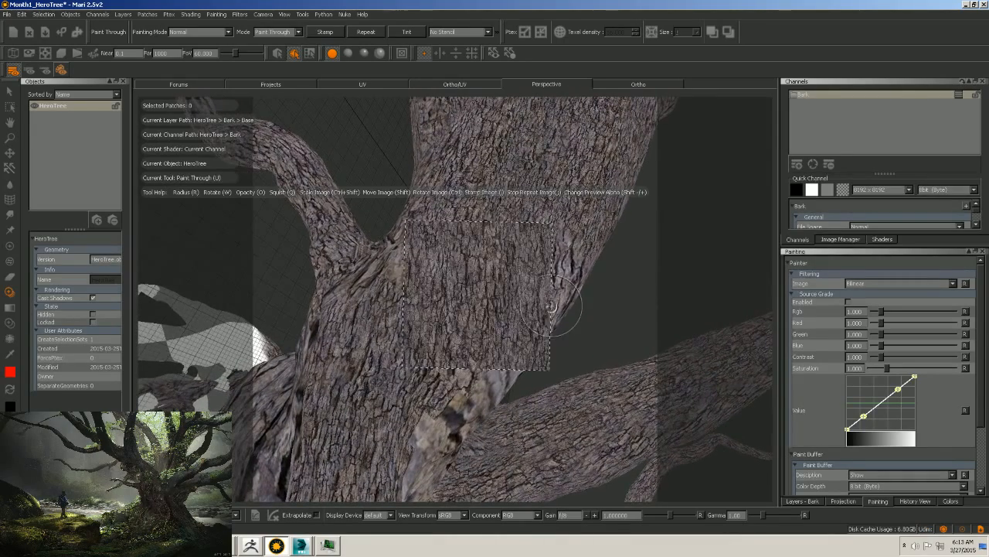
mouse_move(550, 305)
mouse_down()
mouse_move(518, 325)
mouse_move(452, 295)
mouse_move(485, 245)
mouse_move(417, 292)
mouse_move(422, 238)
mouse_move(532, 253)
mouse_move(551, 287)
mouse_move(514, 340)
mouse_move(452, 340)
mouse_move(379, 325)
mouse_move(336, 267)
mouse_up()
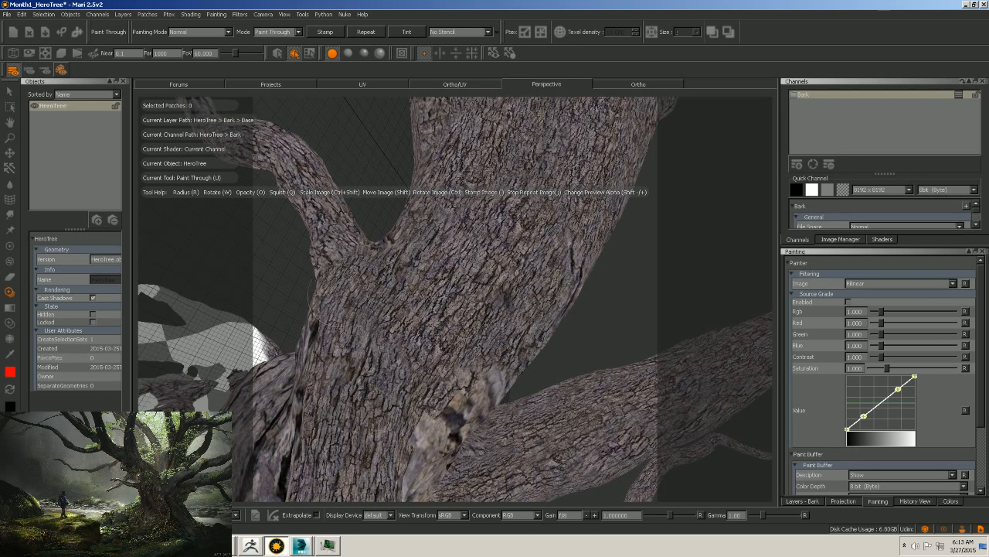
mouse_move(495, 370)
mouse_down()
mouse_move(456, 422)
mouse_move(427, 398)
mouse_up()
drag(399, 444, 375, 351)
mouse_move(443, 324)
ctrl+mouse_down()
mouse_move(470, 335)
mouse_move(479, 317)
mouse_move(355, 257)
ctrl+mouse_up()
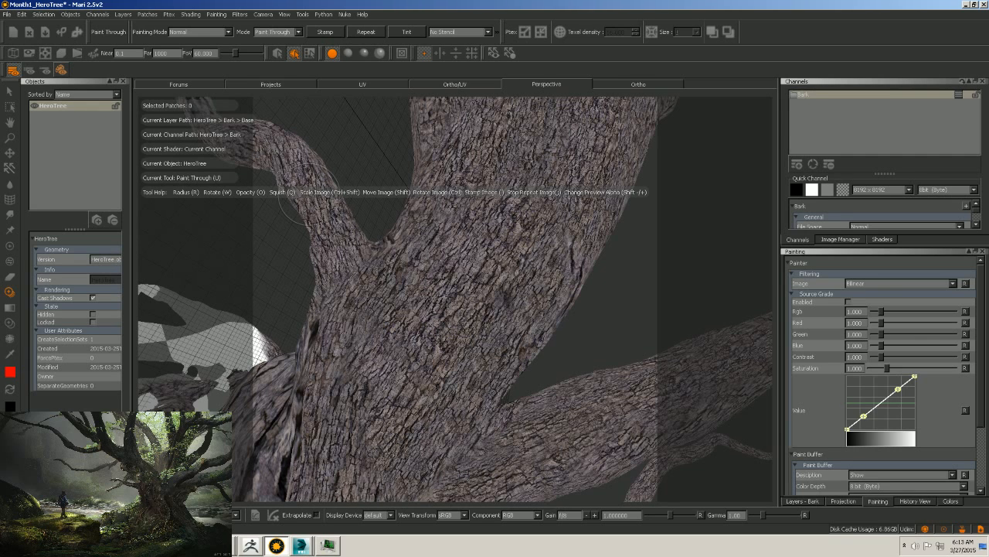
key(shift)
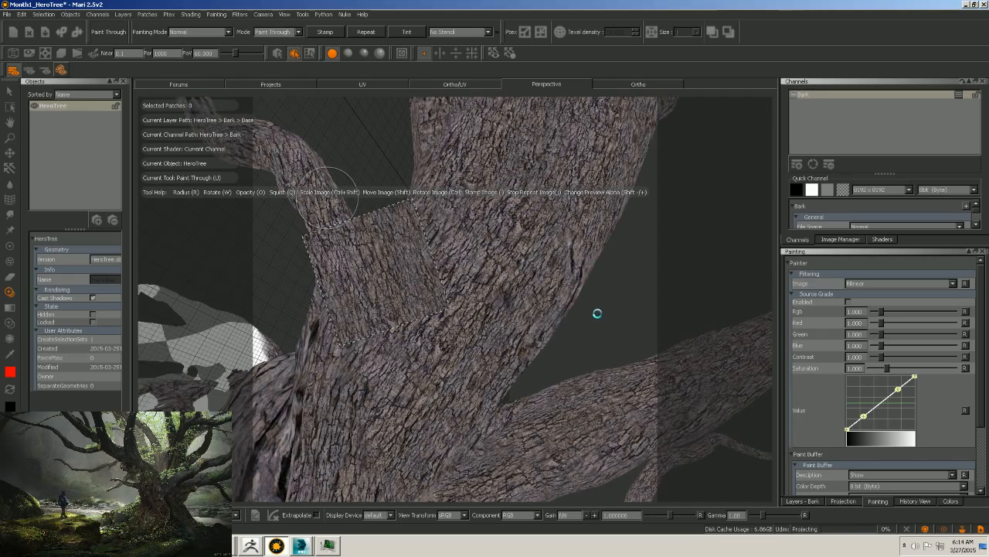
Angle the bark image along the thick bent limb and paint over its coarse bark and the white patches, including the side branch junction.
alt+drag(530, 311, 464, 270)
alt+middle_drag(503, 282, 494, 247)
alt+right_drag(494, 246, 603, 254)
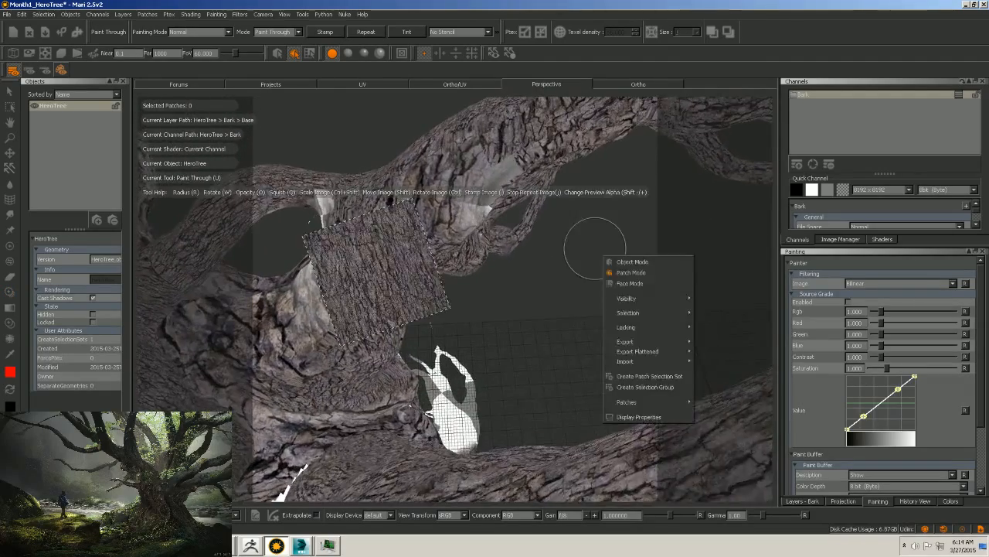
alt+middle_drag(587, 305, 570, 359)
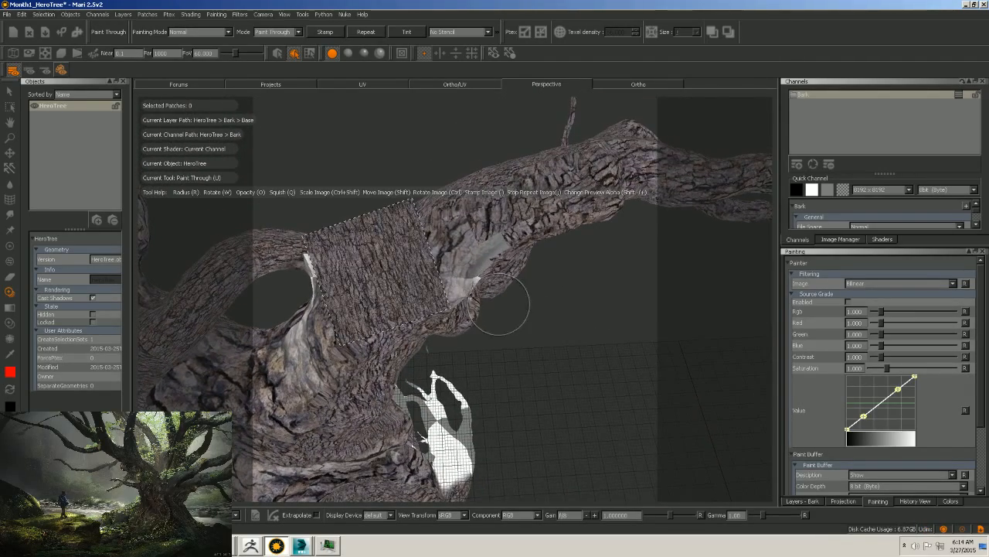
mouse_move(498, 305)
alt+mouse_down()
mouse_move(534, 293)
mouse_move(533, 274)
alt+mouse_up()
ctrl+drag(420, 281, 396, 376)
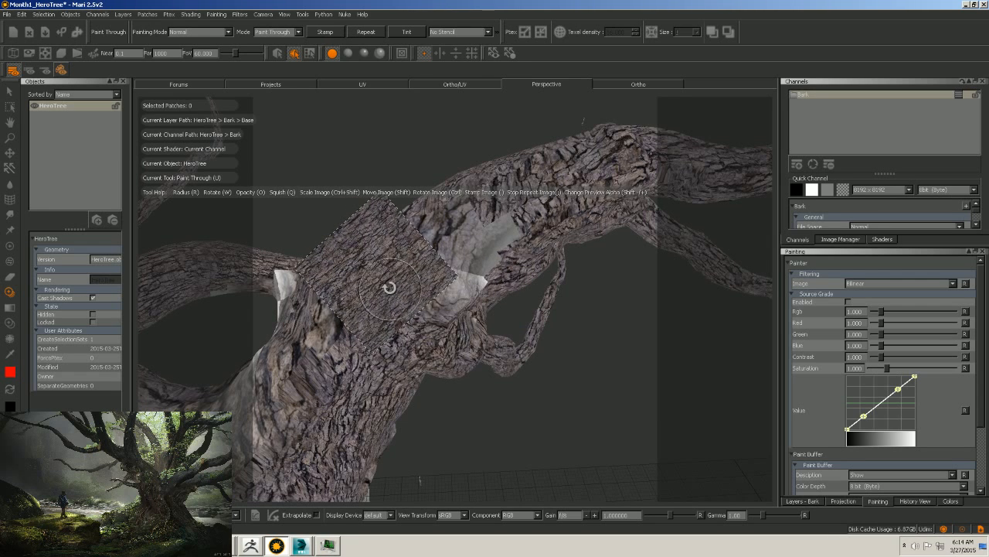
mouse_move(389, 287)
ctrl+mouse_down()
mouse_move(389, 310)
mouse_move(384, 299)
mouse_move(396, 297)
mouse_move(382, 281)
mouse_move(408, 227)
mouse_move(465, 230)
mouse_move(458, 289)
mouse_move(545, 209)
mouse_move(465, 220)
mouse_move(524, 190)
mouse_move(340, 263)
mouse_move(332, 340)
mouse_move(278, 363)
mouse_move(317, 379)
mouse_move(310, 382)
mouse_move(342, 341)
mouse_move(376, 324)
mouse_move(356, 393)
mouse_move(383, 391)
mouse_move(453, 296)
mouse_move(310, 429)
mouse_move(263, 417)
mouse_move(286, 348)
mouse_move(274, 396)
mouse_move(341, 410)
mouse_move(401, 402)
ctrl+mouse_up()
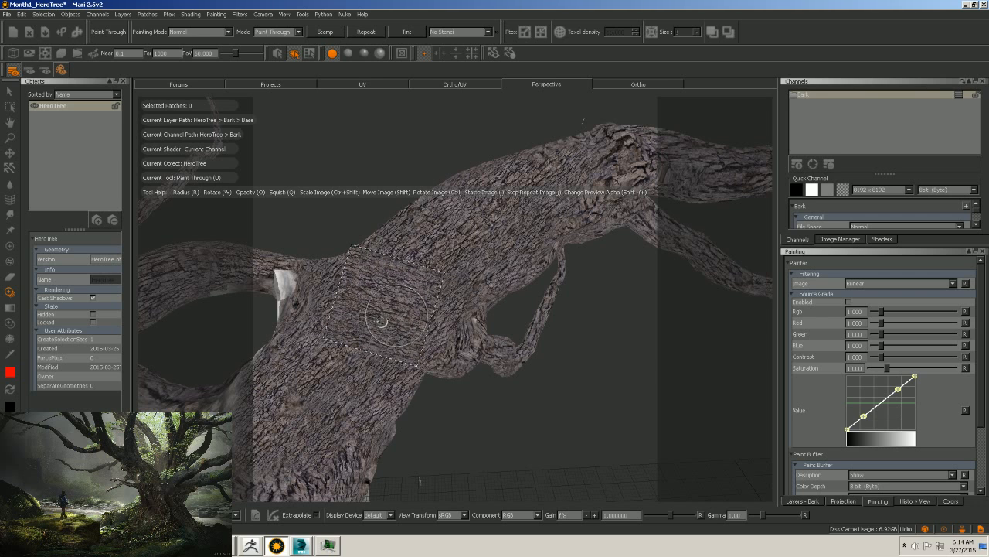
click(287, 258)
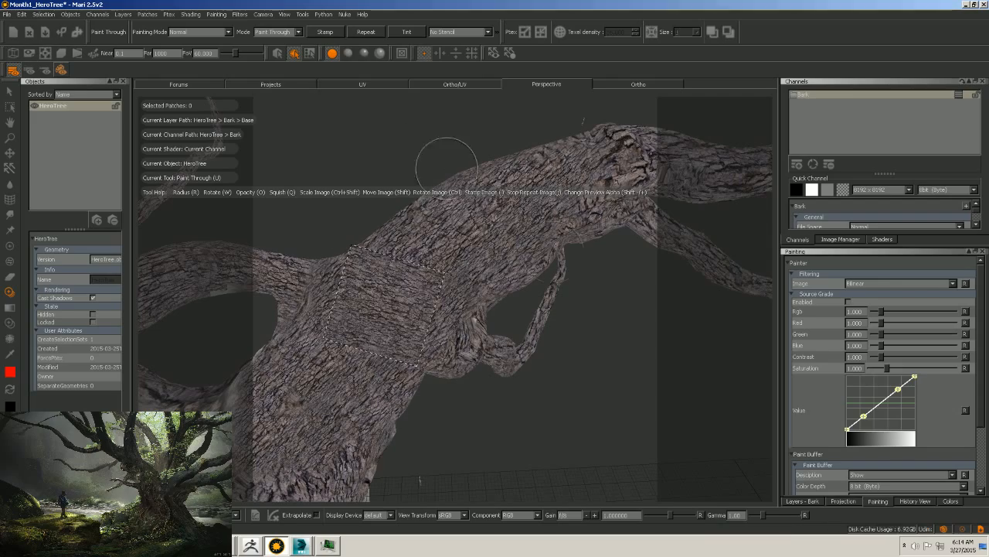
Examine the bark coverage and direction across the whole tree from several angles, with the viewport's shaded lighting turned on.
mouse_move(541, 404)
alt+mouse_down()
mouse_move(521, 378)
mouse_move(577, 415)
alt+mouse_up()
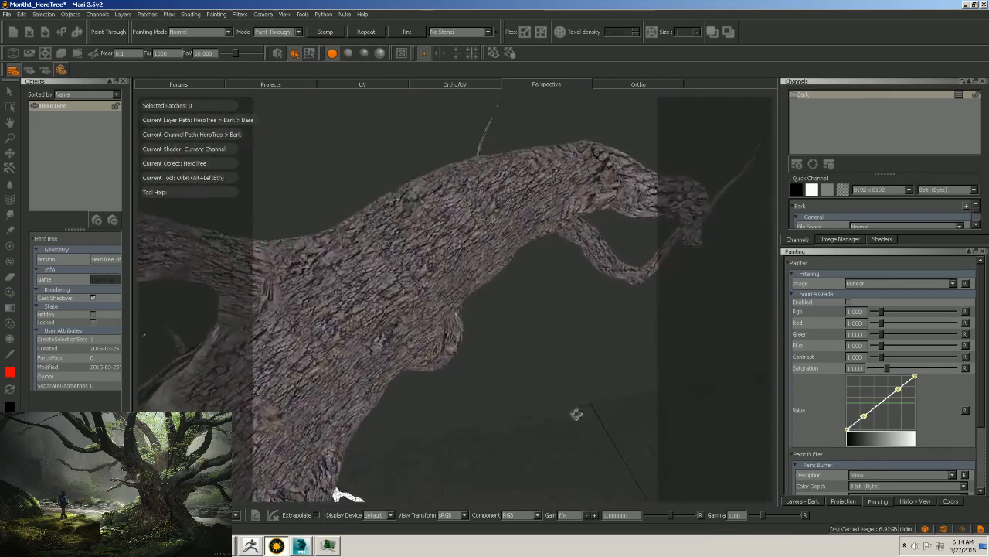
alt+right_drag(577, 415, 334, 366)
mouse_move(404, 377)
alt+mouse_down()
mouse_move(581, 394)
mouse_move(603, 380)
mouse_move(639, 410)
mouse_move(738, 413)
alt+mouse_up()
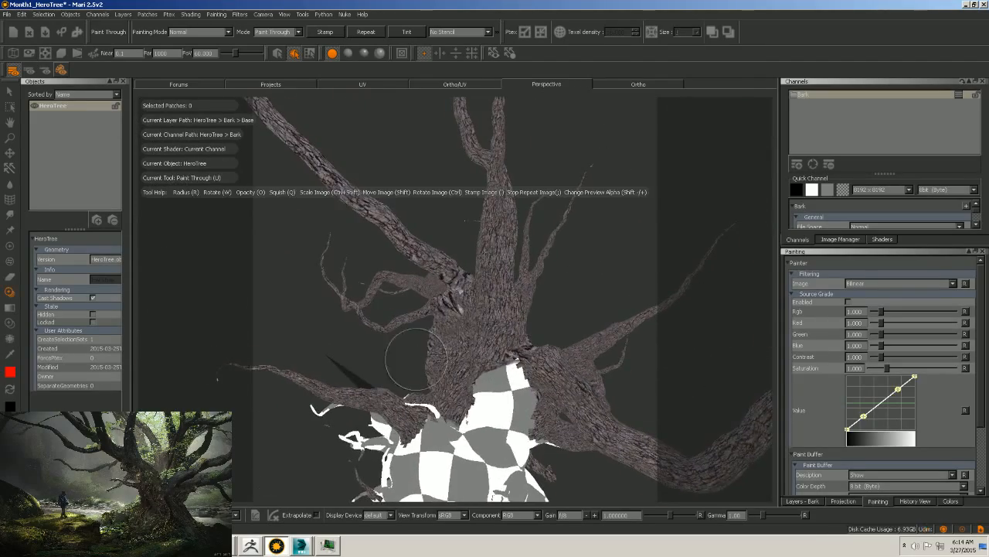
mouse_move(561, 283)
alt+mouse_down()
mouse_move(610, 296)
mouse_move(726, 291)
mouse_move(717, 320)
mouse_move(637, 358)
mouse_move(703, 360)
mouse_move(639, 410)
alt+mouse_up()
alt+middle_drag(638, 410, 538, 316)
mouse_move(539, 316)
alt+mouse_down()
mouse_move(630, 258)
mouse_move(670, 258)
mouse_move(586, 320)
alt+mouse_up()
scroll(631, 327, up, 5)
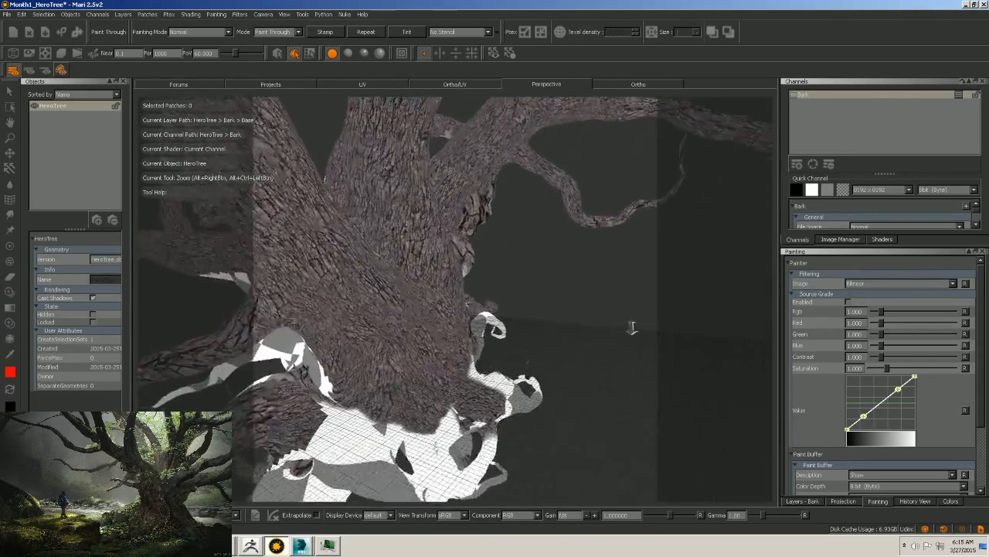
click(349, 52)
mouse_move(587, 300)
alt+mouse_down()
mouse_move(557, 289)
mouse_move(573, 300)
mouse_move(557, 309)
mouse_move(572, 321)
mouse_move(550, 322)
mouse_move(584, 337)
mouse_move(401, 333)
alt+mouse_up()
mouse_move(575, 342)
alt+mouse_down()
mouse_move(545, 343)
mouse_move(613, 342)
mouse_move(639, 353)
mouse_move(627, 293)
alt+mouse_up()
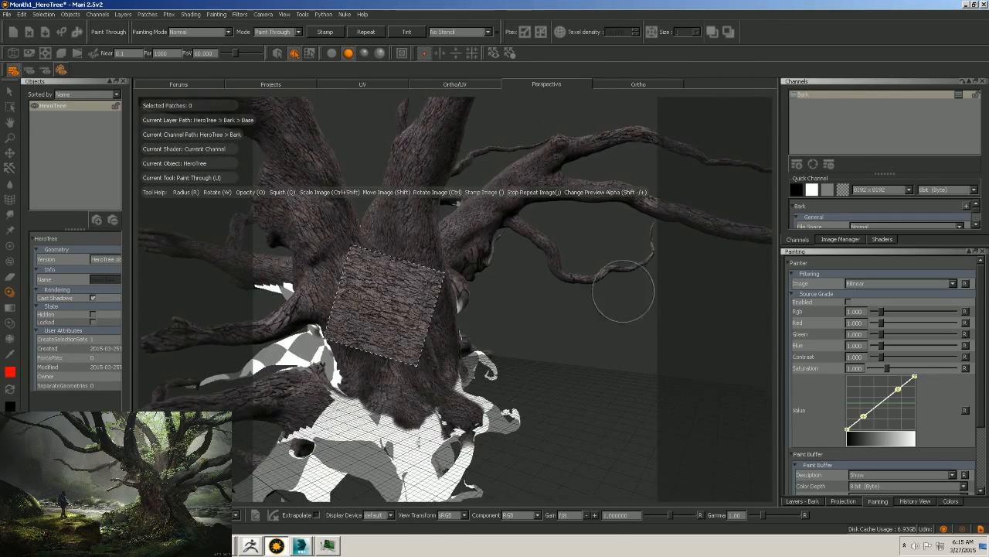
Show the image library and open the maps folder inside Month1's Class11 folder in Windows Explorer.
click(841, 239)
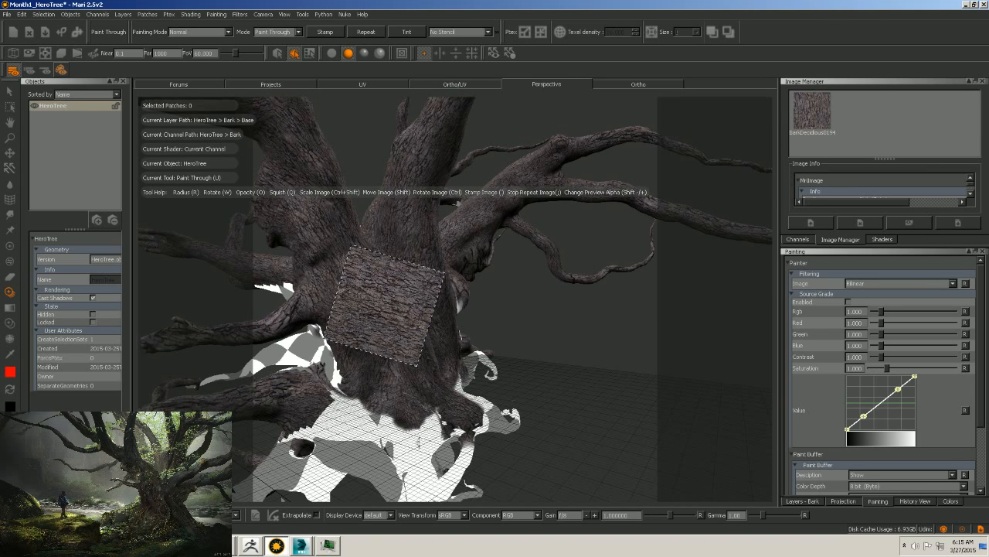
right_click(72, 546)
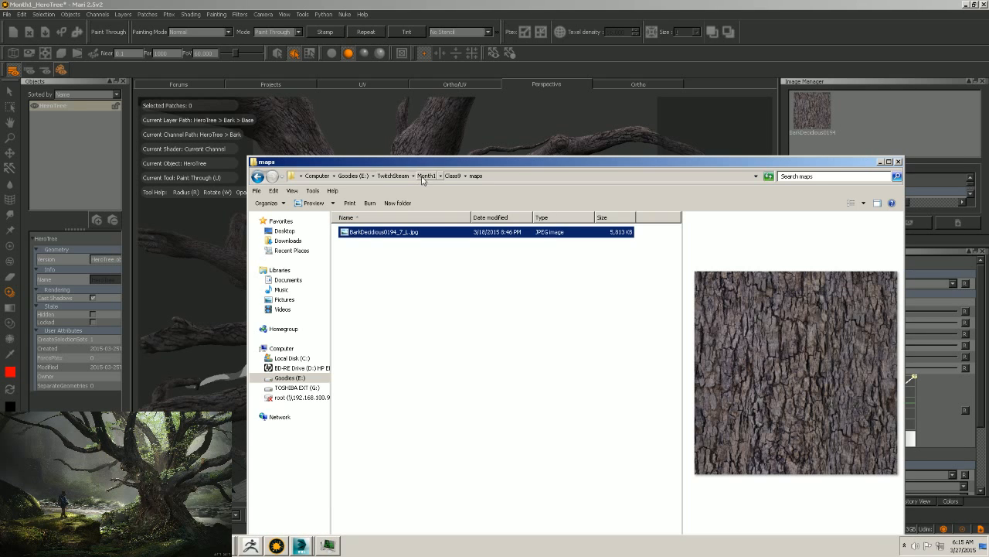
click(426, 176)
double_click(356, 345)
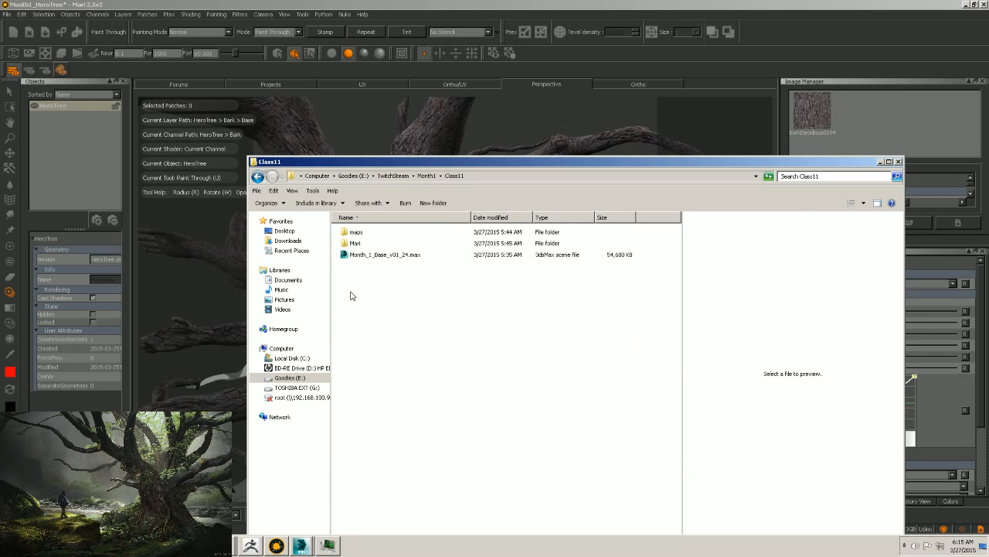
double_click(355, 233)
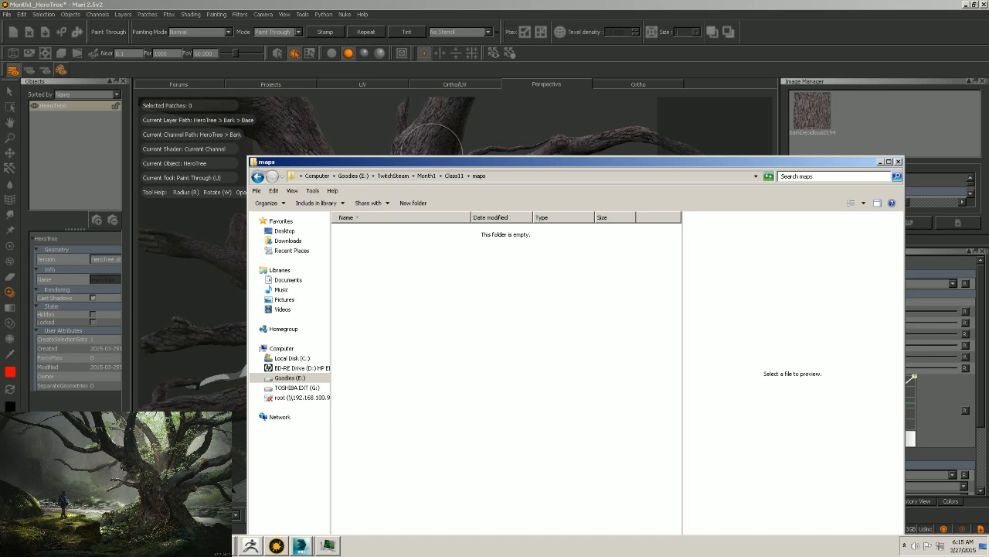
Copy the eight bark images from the Downloads folder into Class11's maps folder and close the Downloads window.
drag(463, 161, 414, 109)
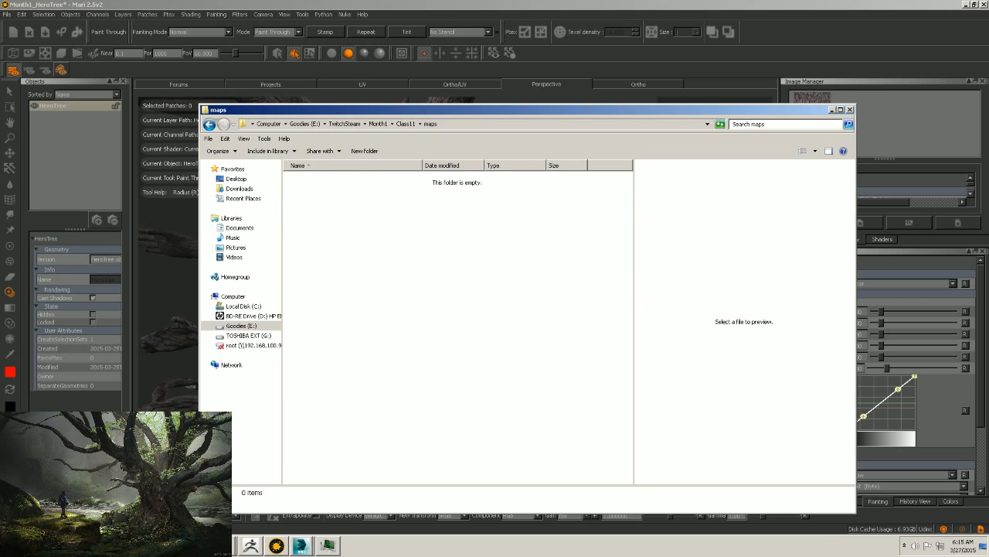
click(71, 545)
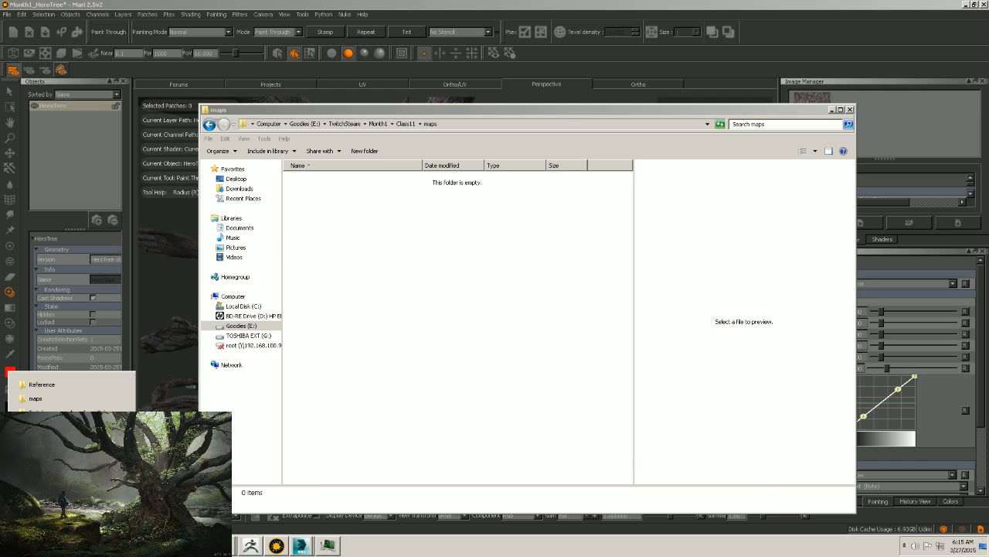
click(68, 426)
right_click(504, 183)
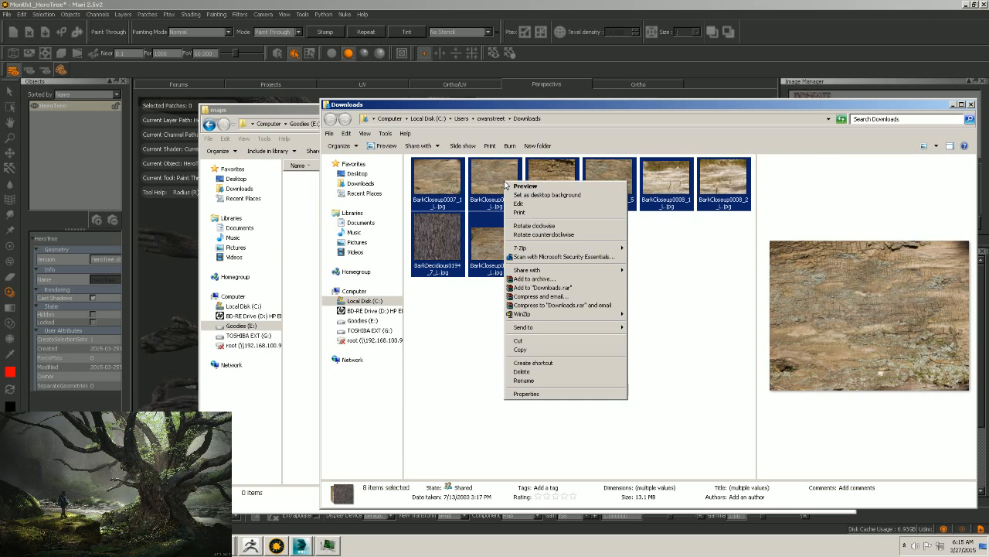
click(522, 354)
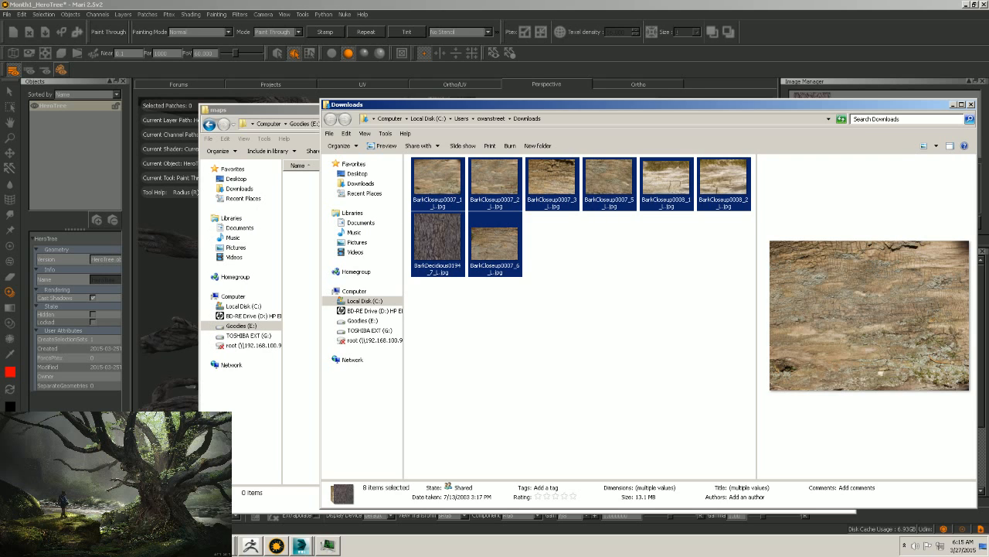
click(300, 268)
right_click(345, 254)
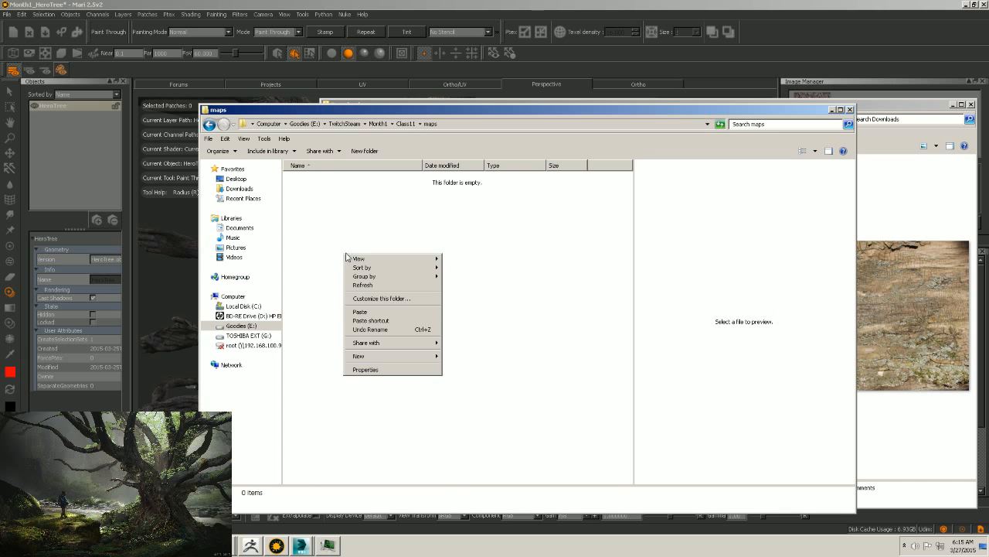
click(366, 307)
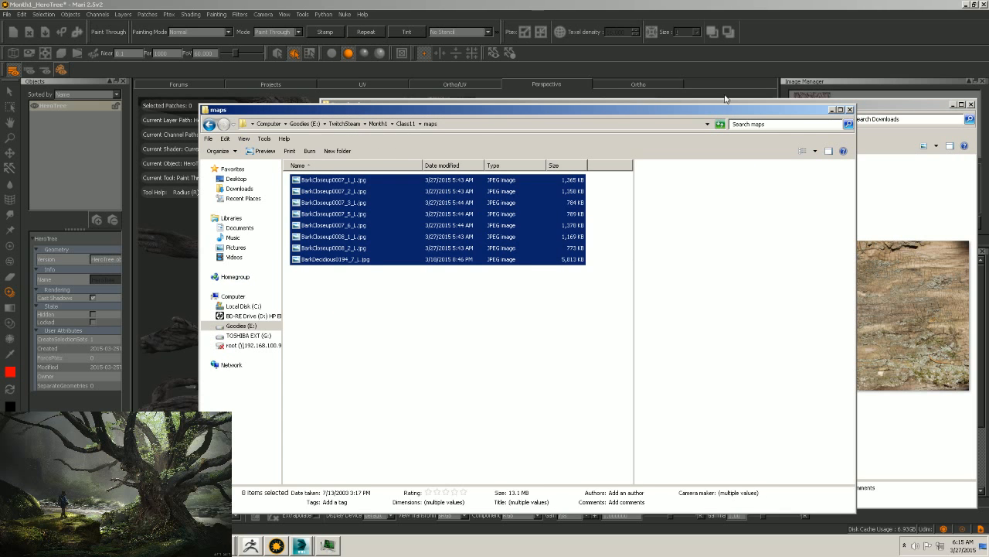
click(927, 104)
click(953, 105)
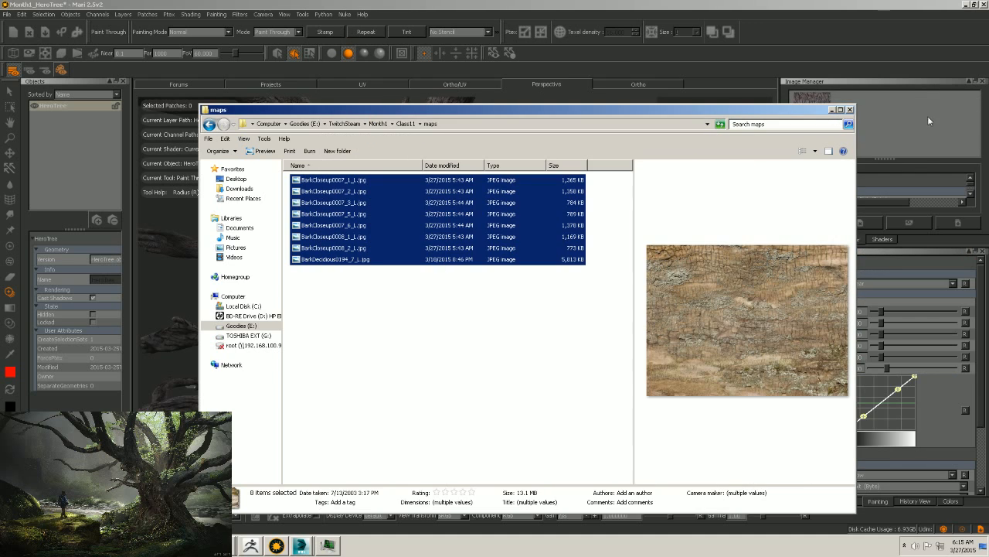
Enlarge the image library's thumbnail area and add BarkCloseup0007_1_L.jpg to it from the maps folder.
drag(761, 116, 689, 118)
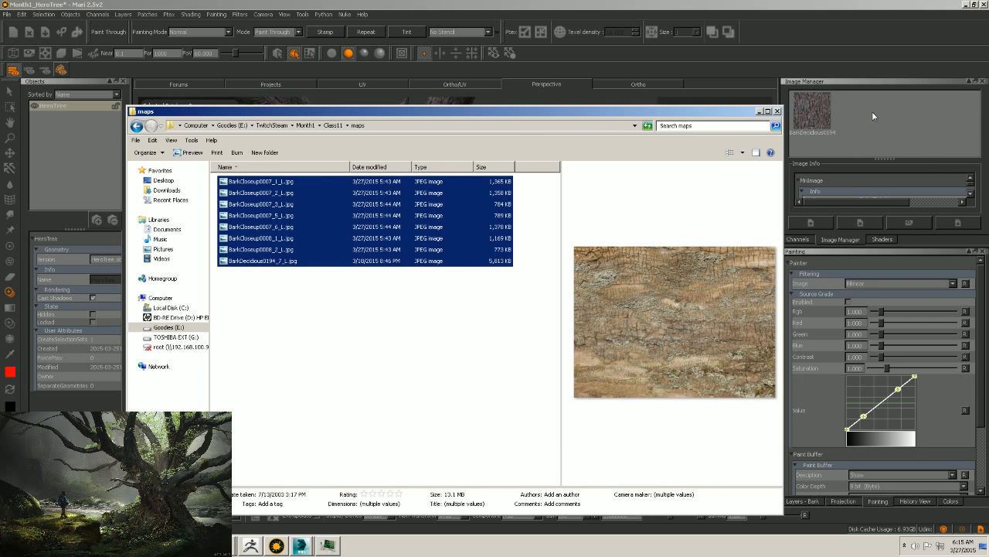
drag(884, 160, 884, 204)
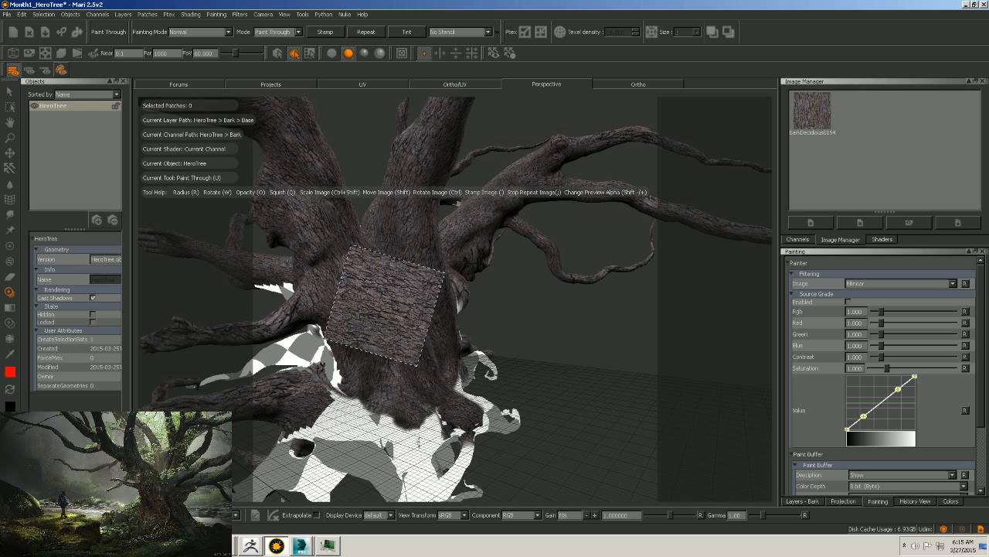
click(72, 546)
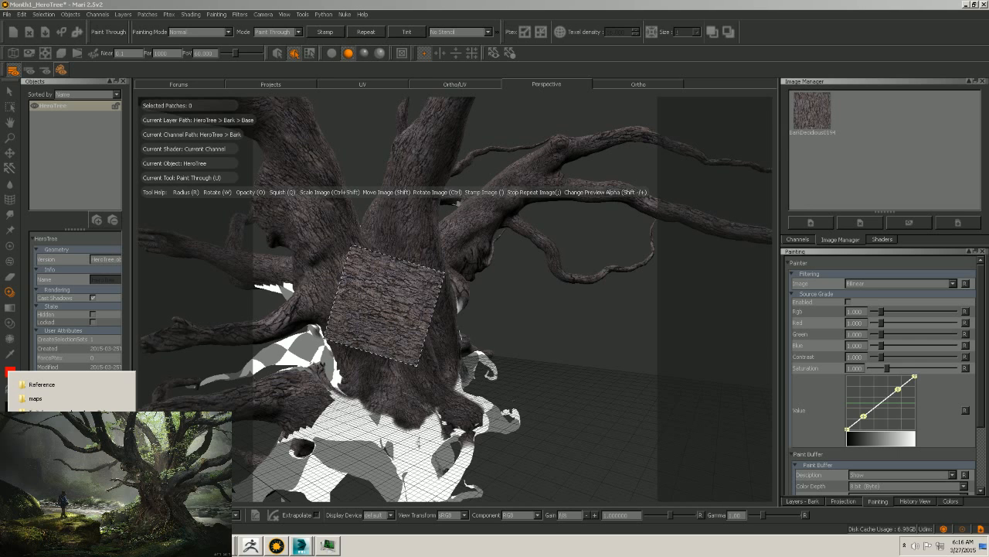
click(72, 421)
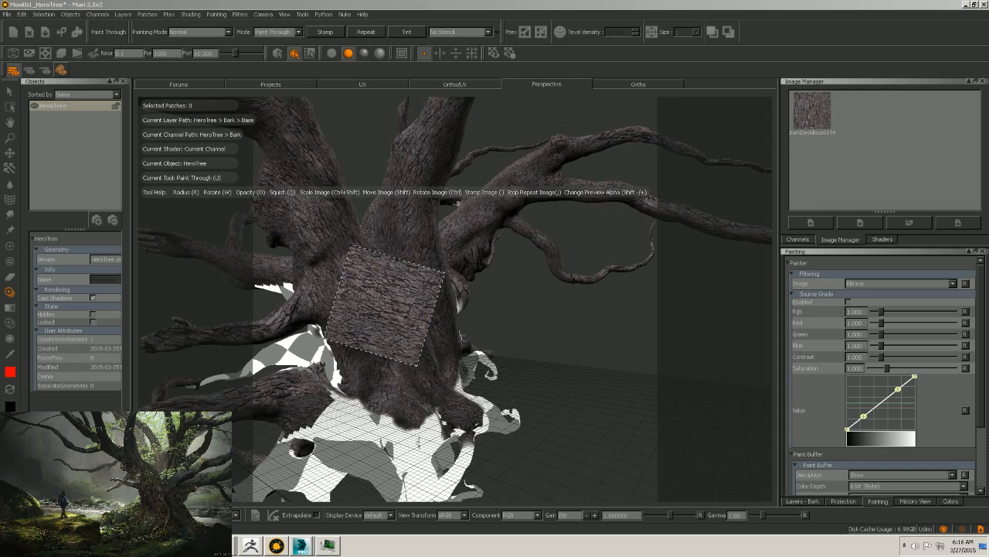
mouse_move(596, 177)
mouse_down()
mouse_move(551, 120)
mouse_move(502, 126)
mouse_up()
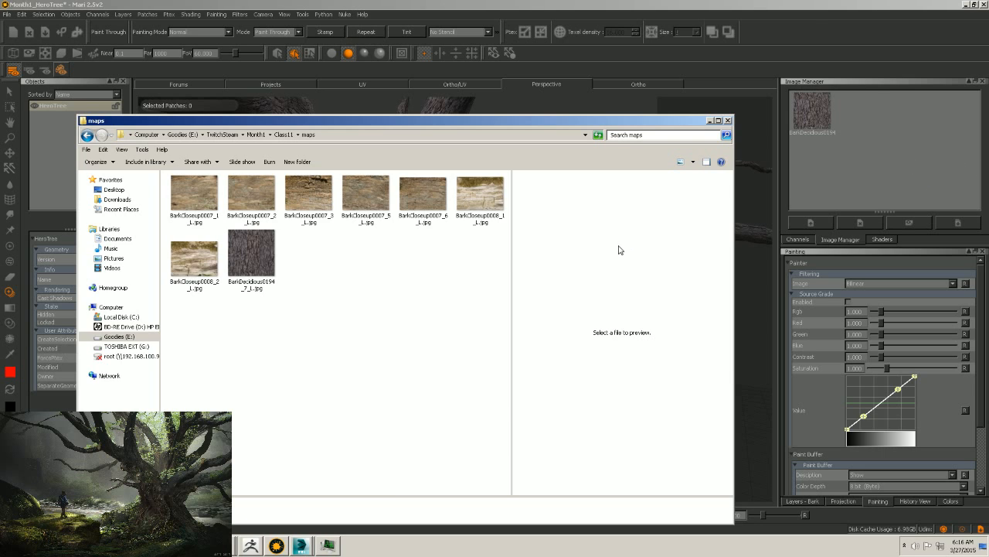
click(193, 195)
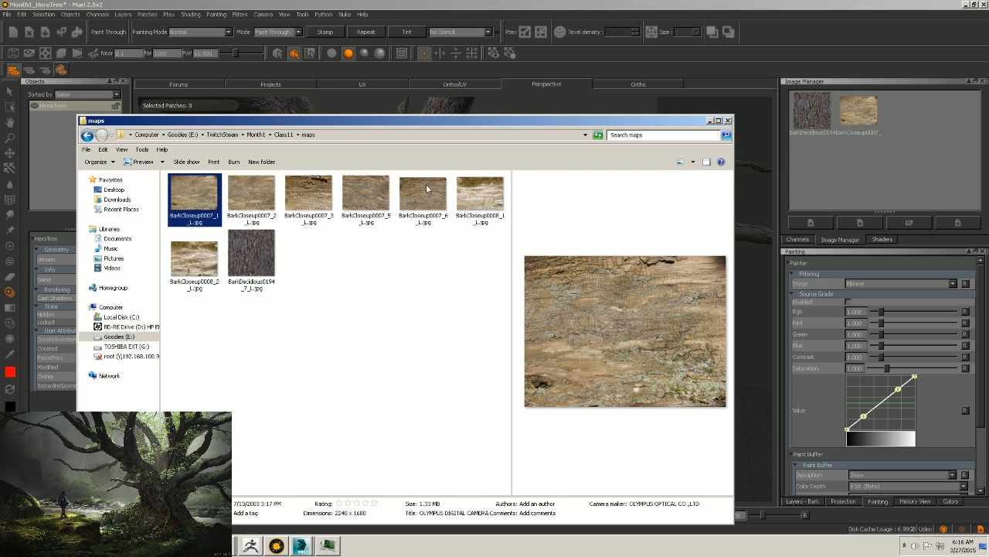
Add the remaining BarkCloseup0007 and BarkCloseup0008 images to the image library and put the maps window away.
click(474, 196)
shift+click(260, 200)
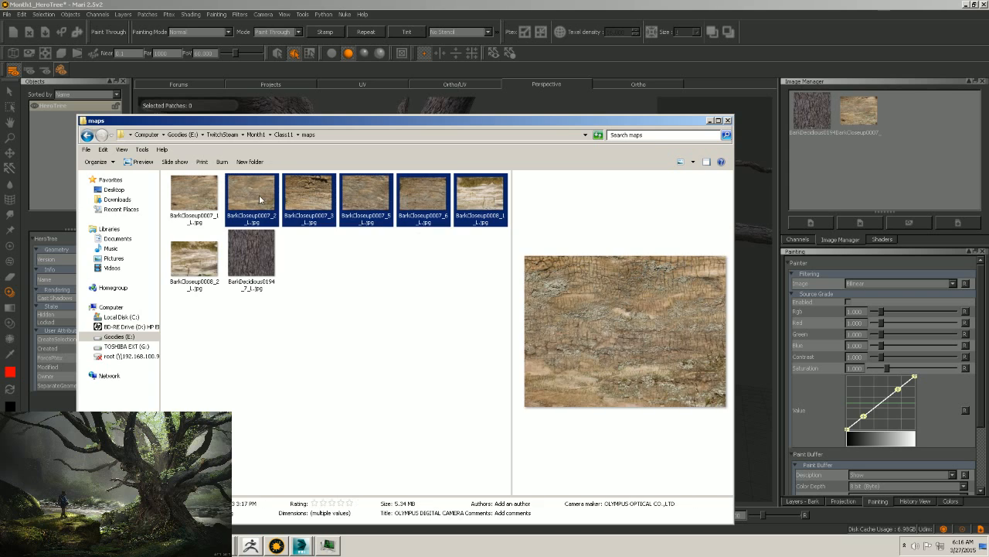
ctrl+click(189, 265)
drag(248, 212, 820, 172)
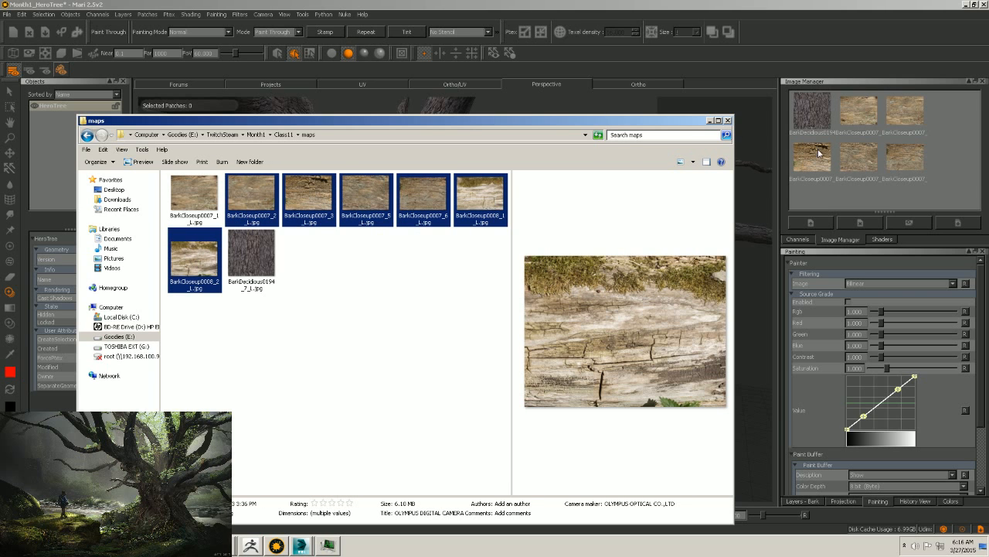
click(709, 122)
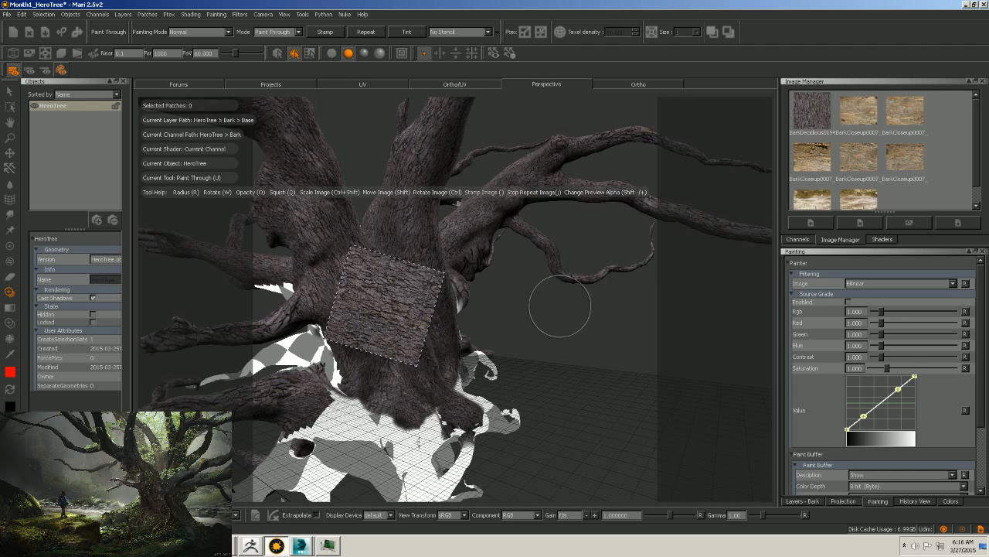
Preview the BarkCloseup0007_1_L image and load it as the paint-through image over a close view of the trunk.
mouse_move(524, 344)
alt+mouse_down()
mouse_move(510, 335)
mouse_move(533, 335)
alt+mouse_up()
alt+middle_drag(533, 335, 595, 316)
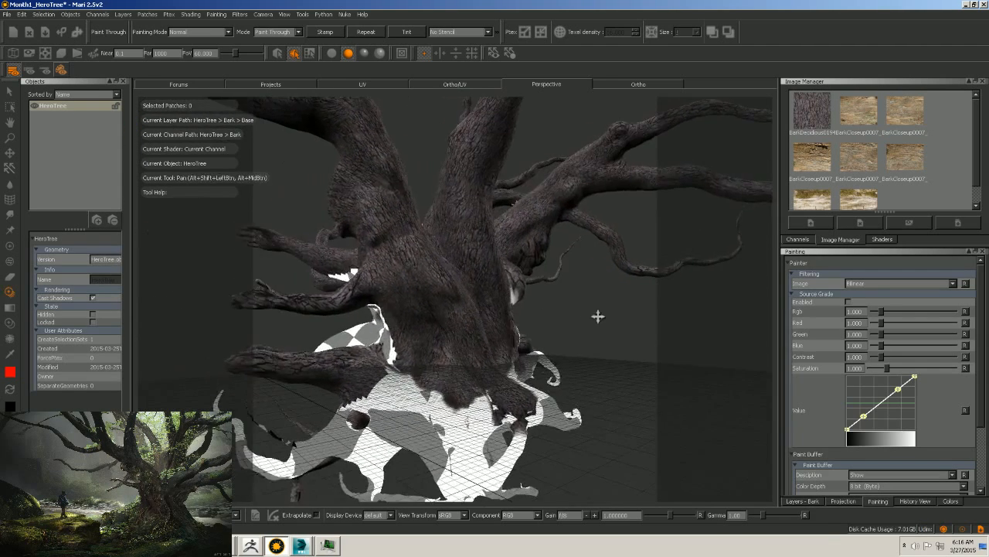
mouse_move(596, 317)
alt+right_down()
mouse_move(563, 328)
mouse_move(612, 320)
alt+right_up()
mouse_move(612, 320)
alt+middle_down()
mouse_move(583, 327)
mouse_move(599, 334)
alt+middle_up()
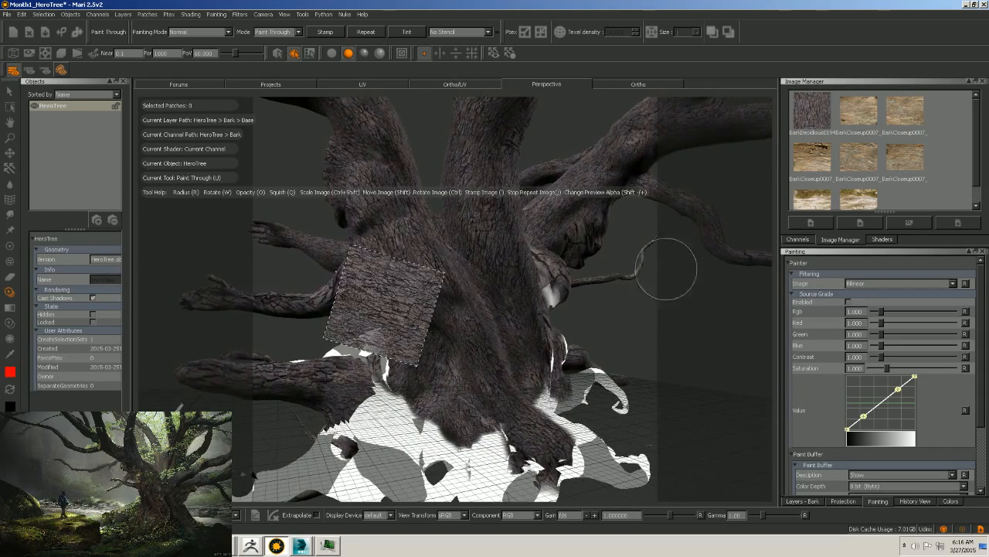
double_click(859, 108)
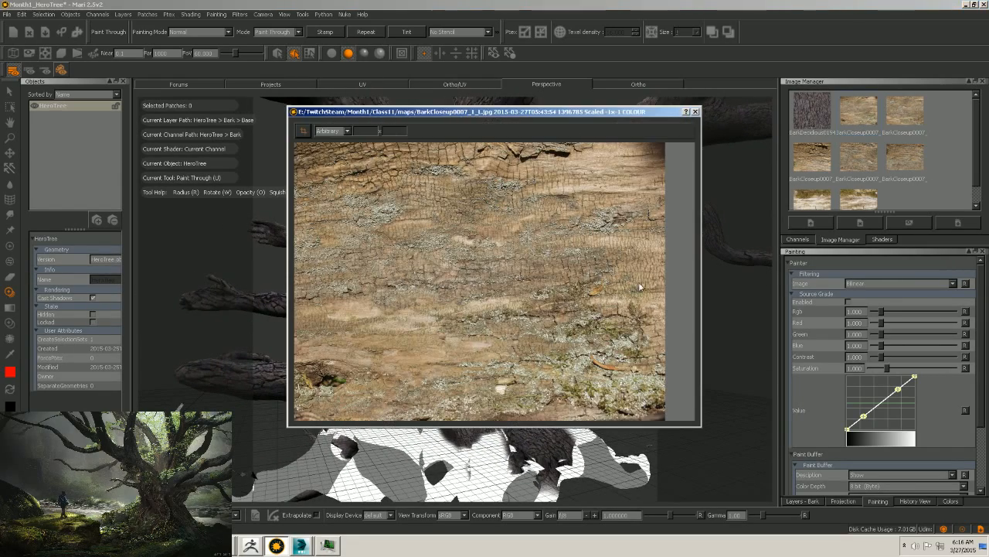
click(696, 112)
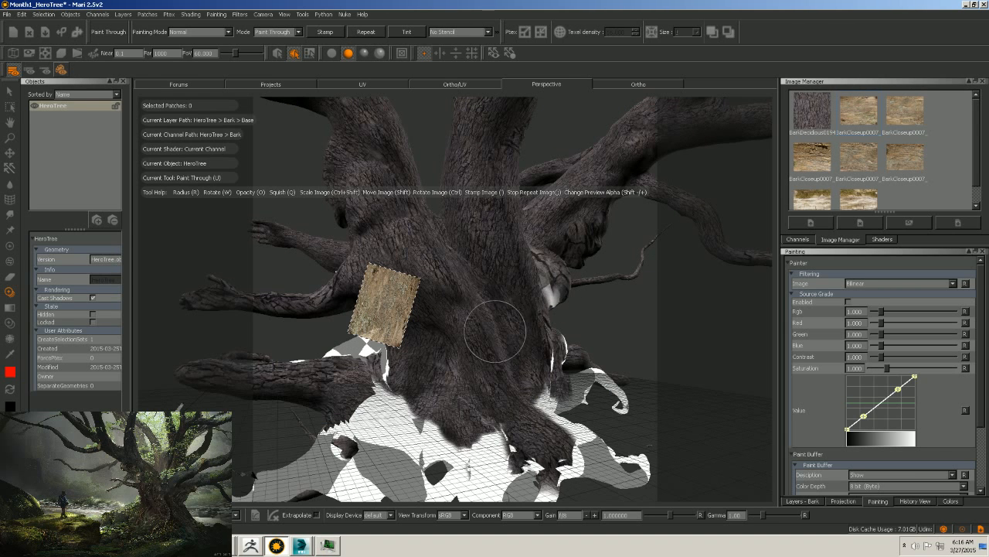
alt+right_drag(495, 328, 625, 286)
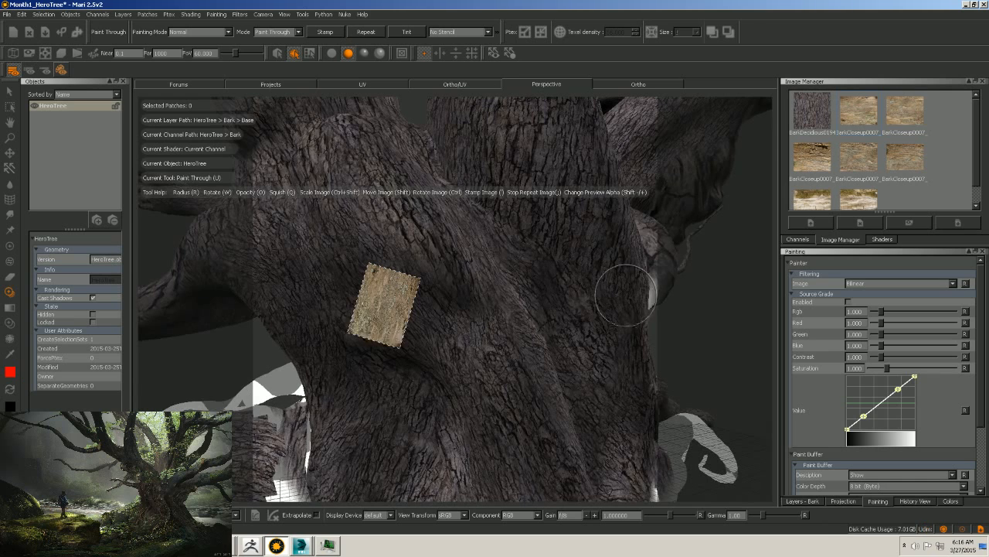
Add an 8192 x 8192, 8-bit channel named color with a fully transparent white base colour.
click(800, 239)
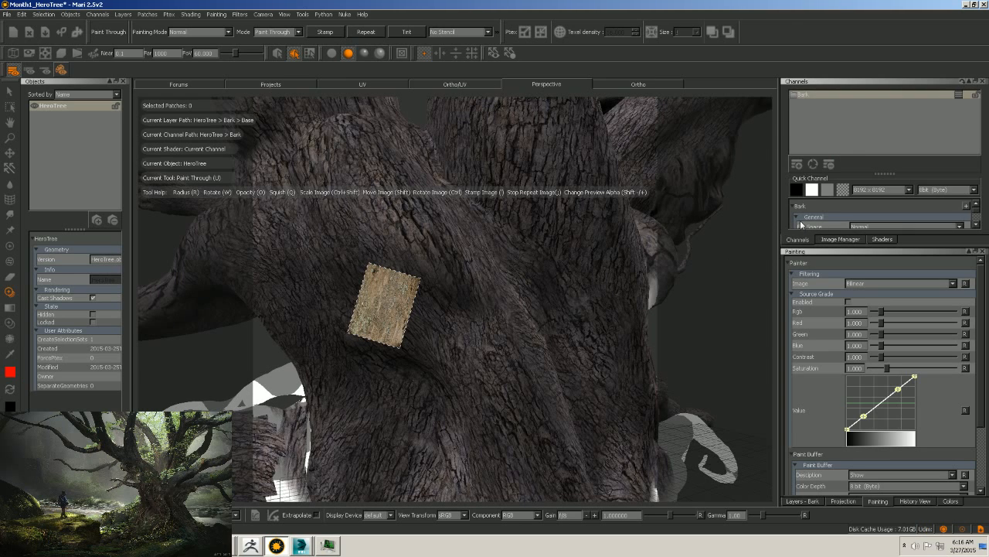
click(798, 164)
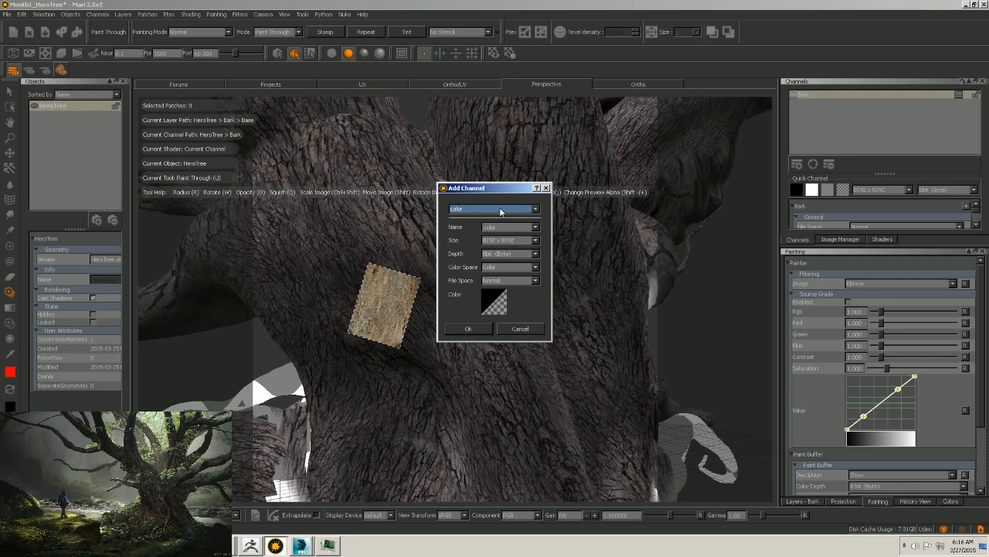
click(488, 299)
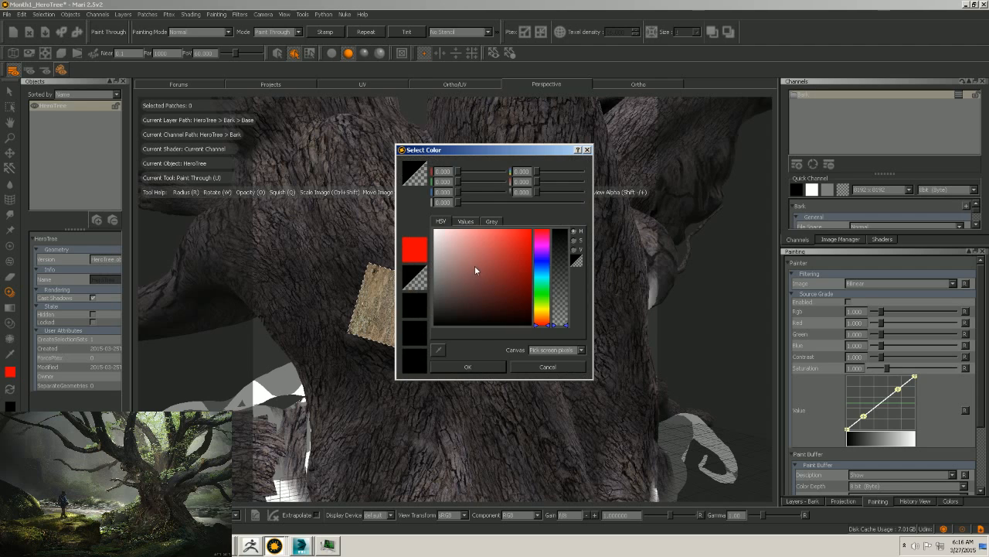
drag(442, 242, 421, 229)
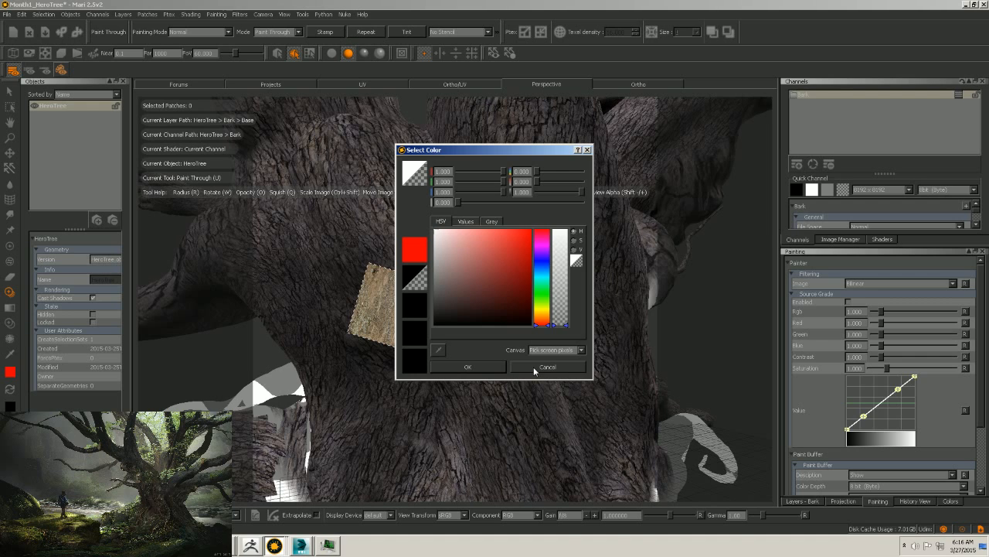
click(472, 366)
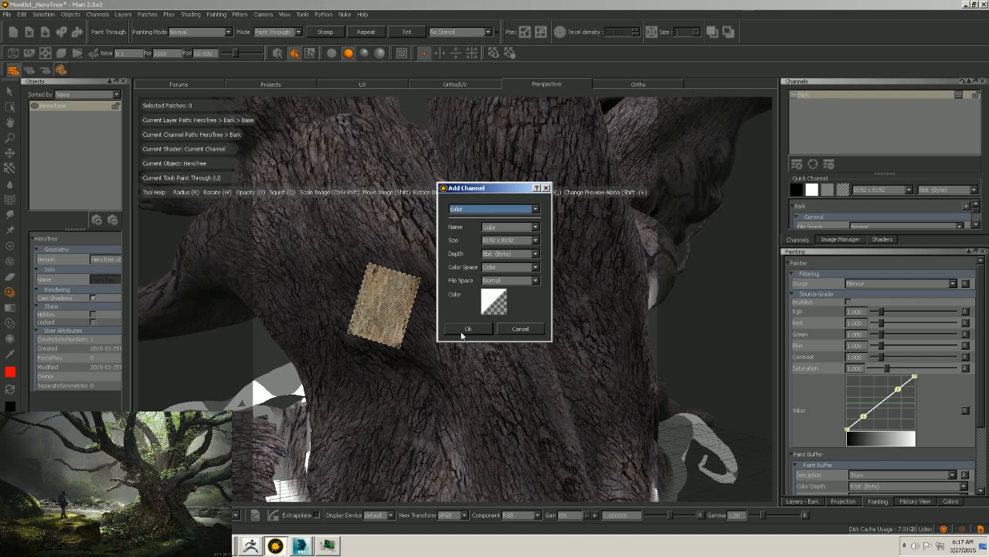
click(462, 332)
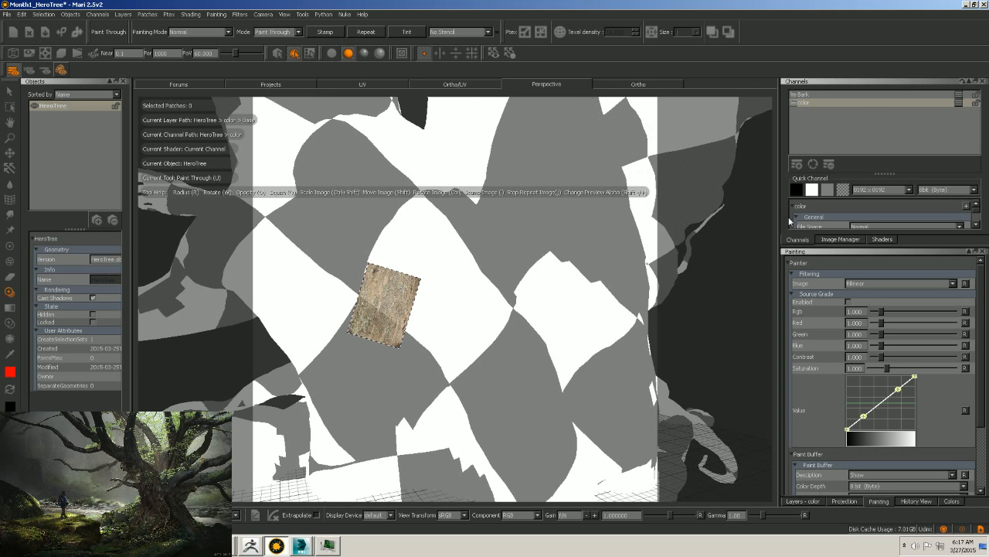
Inspect the current channel's shader settings and the Base layer in the color channel's layer stack.
click(882, 239)
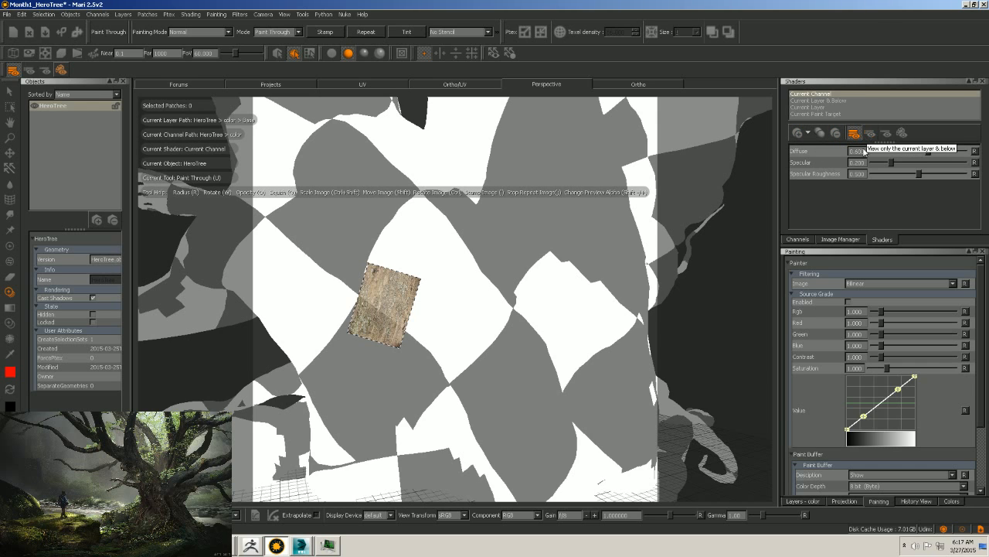
click(785, 241)
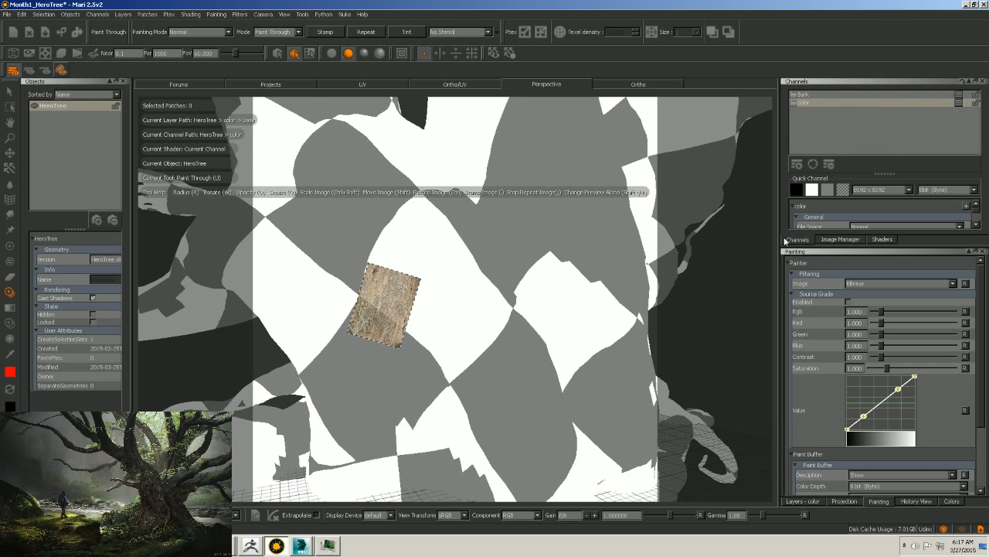
click(958, 103)
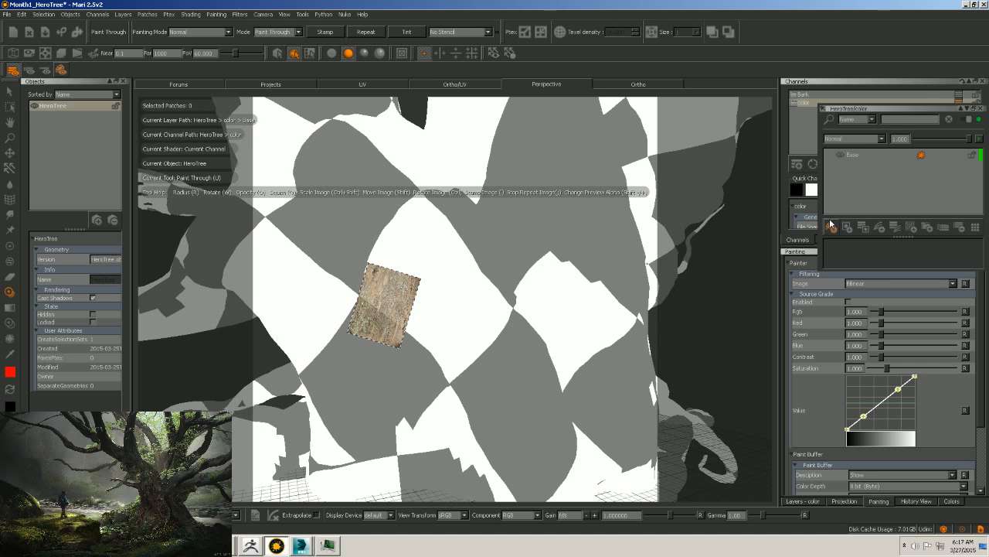
click(853, 157)
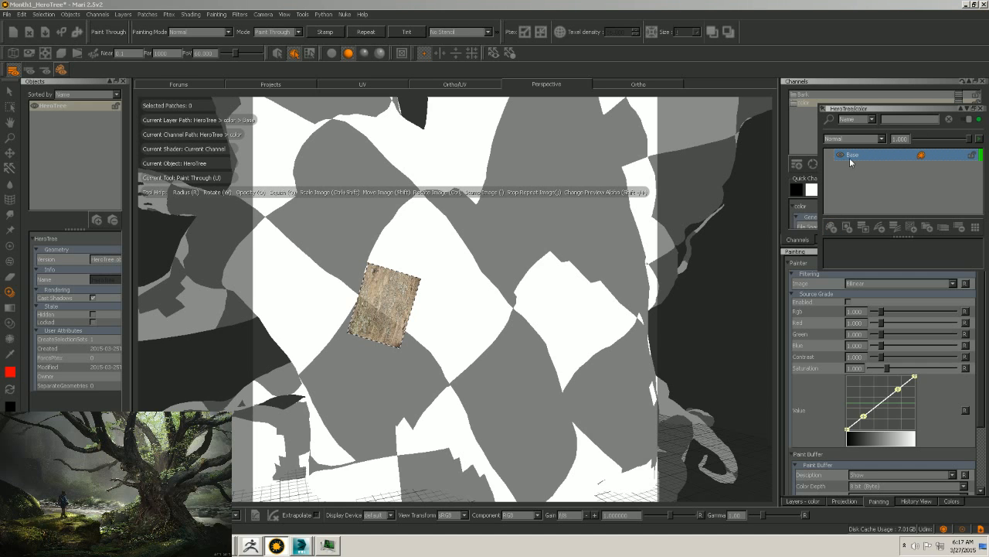
click(980, 109)
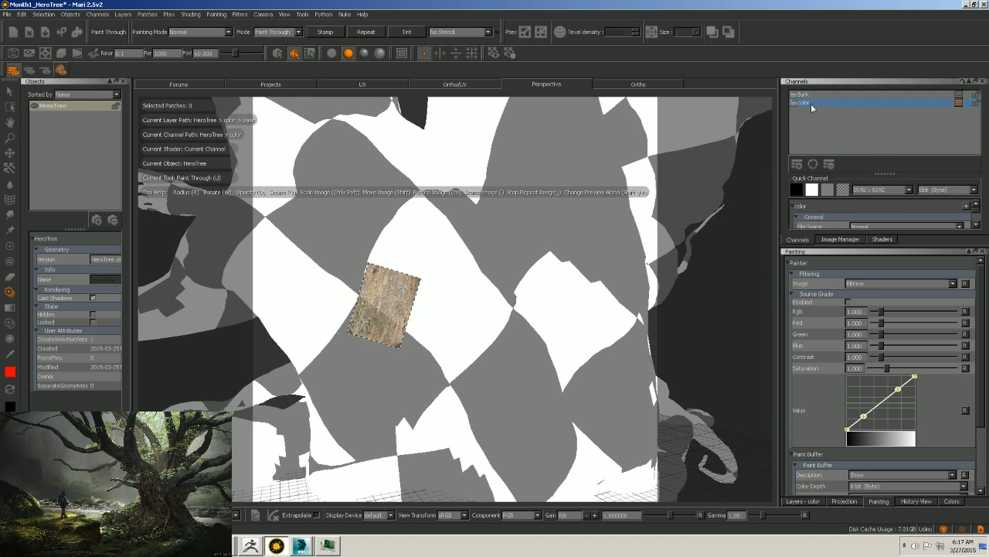
Remove the color channel from the tree.
right_click(807, 106)
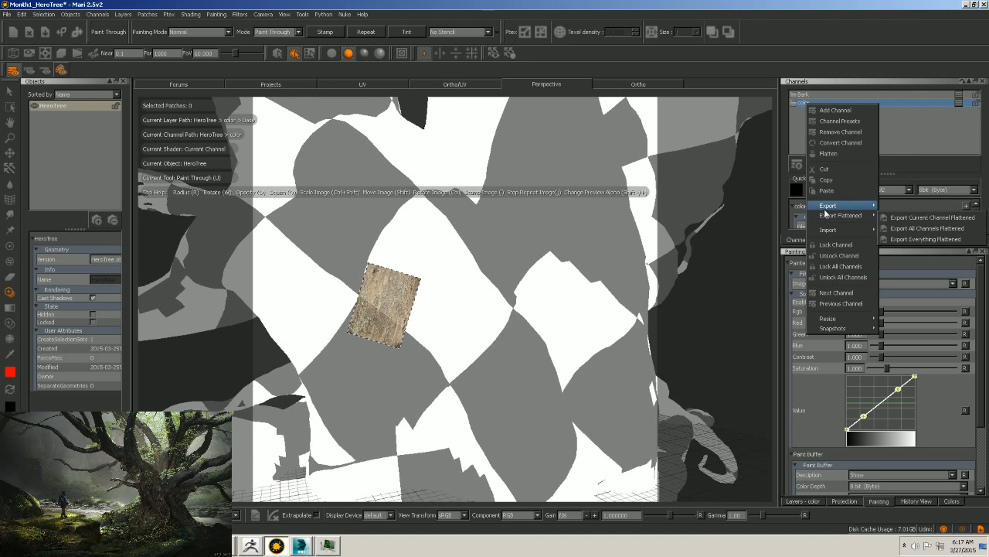
click(889, 150)
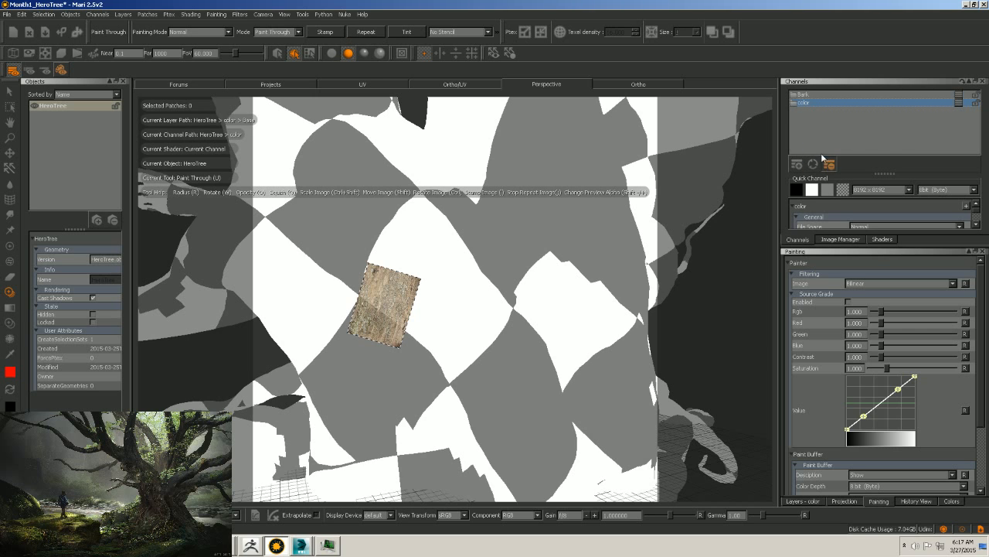
click(826, 161)
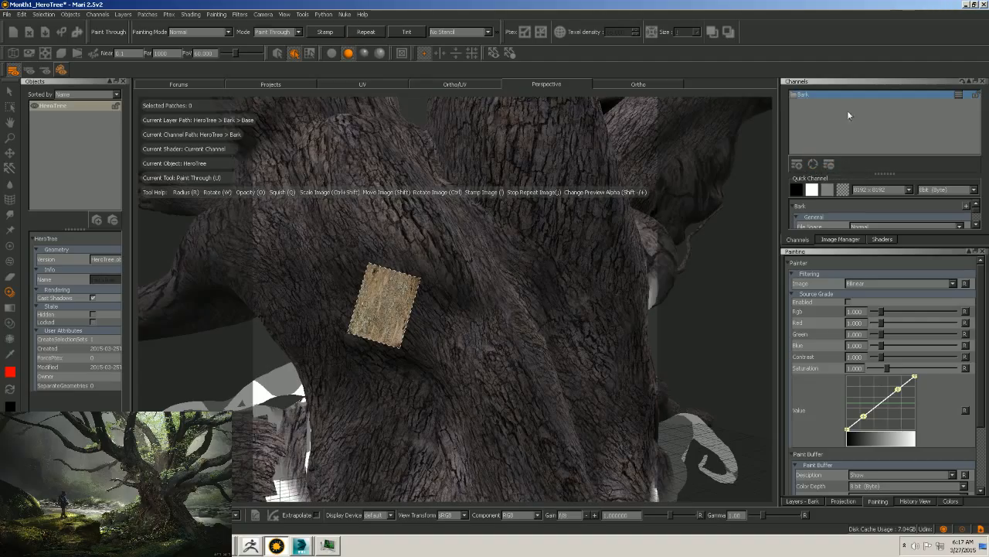
Add a new paint layer above the Base layer in the Bark channel.
click(958, 95)
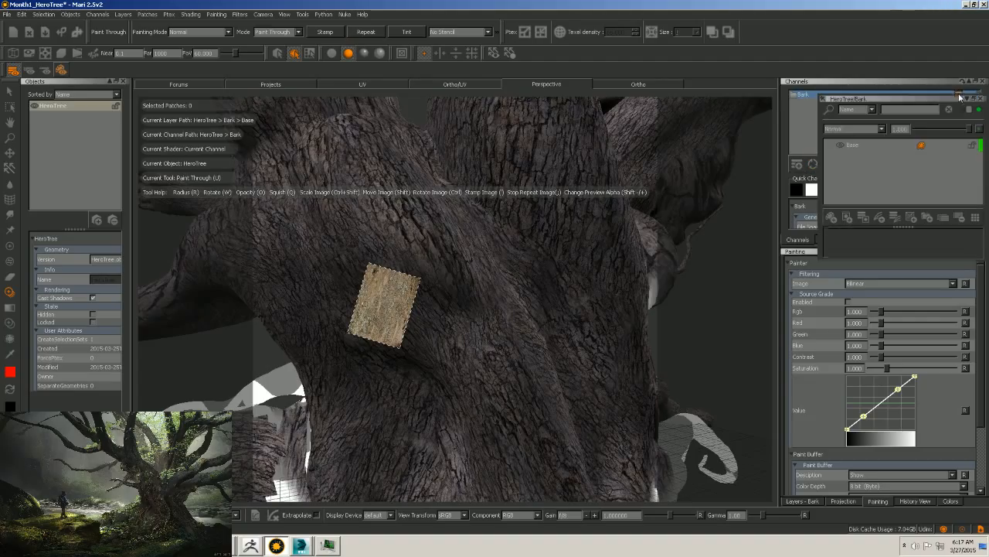
click(832, 219)
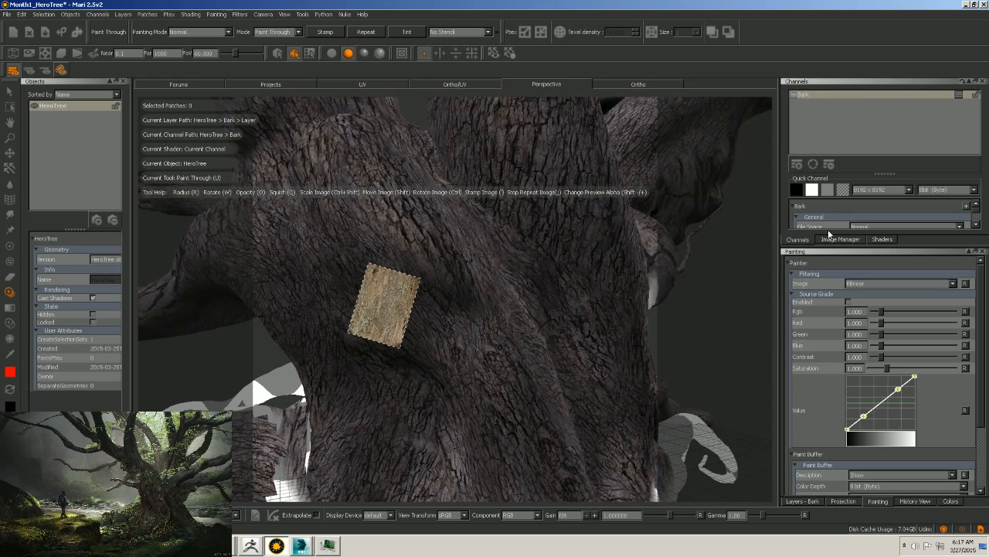
mouse_move(959, 94)
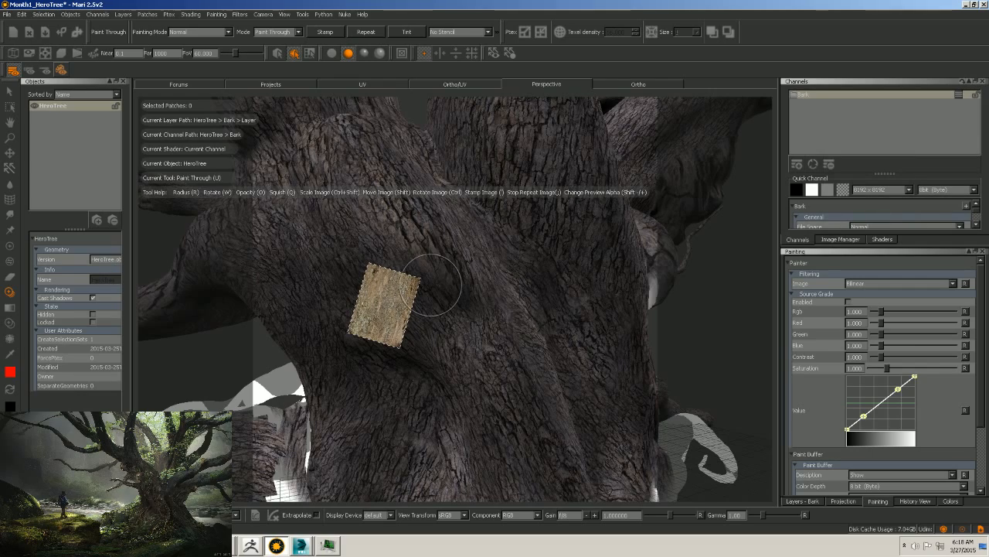
Rotate and enlarge the light close-up bark image over the lower trunk hollow and paint a first patch through it.
alt+drag(385, 305, 540, 265)
alt+right_drag(539, 264, 537, 312)
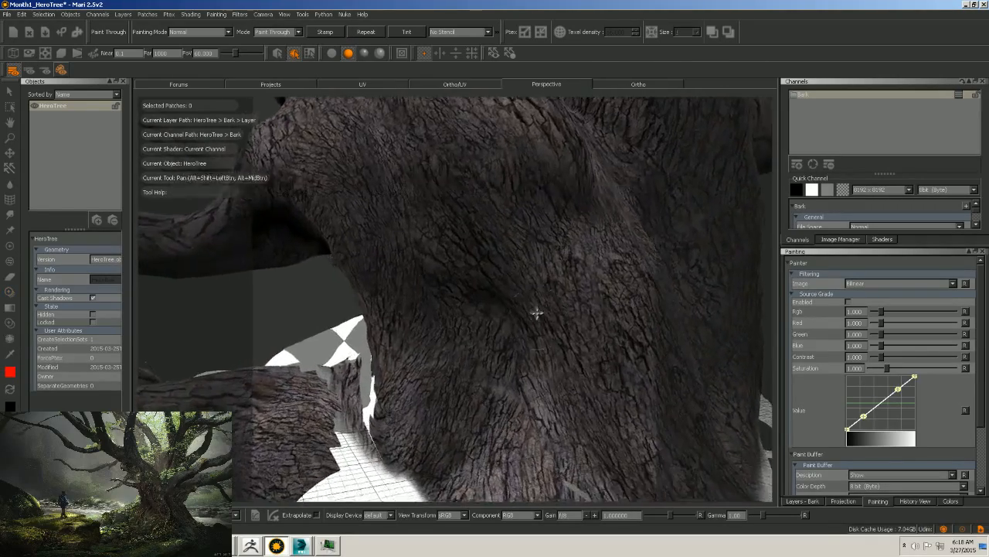
mouse_move(536, 311)
alt+mouse_down()
mouse_move(534, 252)
mouse_move(508, 237)
mouse_move(518, 271)
mouse_move(490, 282)
alt+mouse_up()
key(u)
ctrl+drag(402, 300, 397, 302)
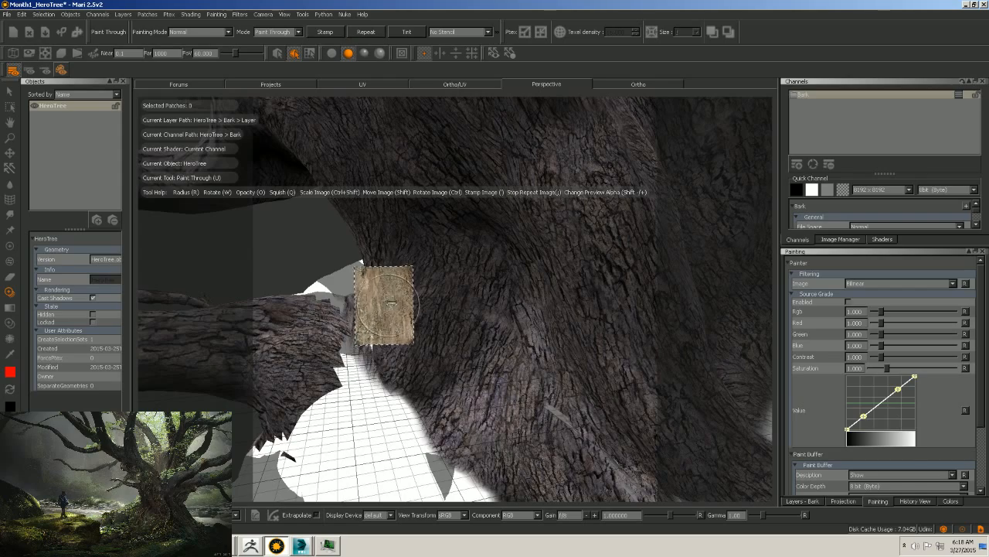
mouse_move(498, 271)
alt+mouse_down()
mouse_move(486, 265)
mouse_move(517, 263)
mouse_move(502, 275)
alt+mouse_up()
mouse_move(384, 297)
shift+mouse_down()
mouse_move(422, 287)
mouse_move(421, 299)
shift+mouse_up()
click(419, 304)
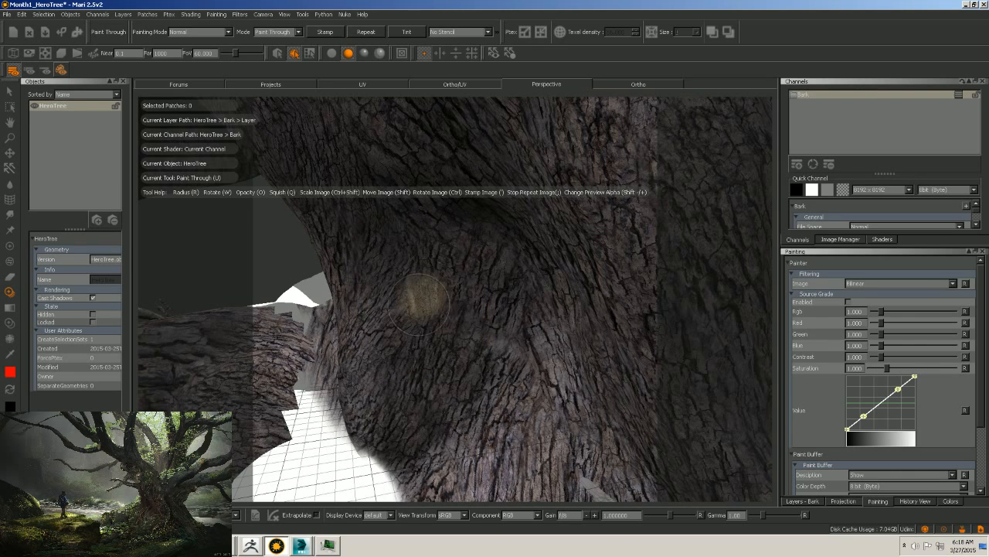
mouse_move(474, 332)
mouse_down()
mouse_move(495, 309)
mouse_move(499, 266)
mouse_move(480, 324)
mouse_up()
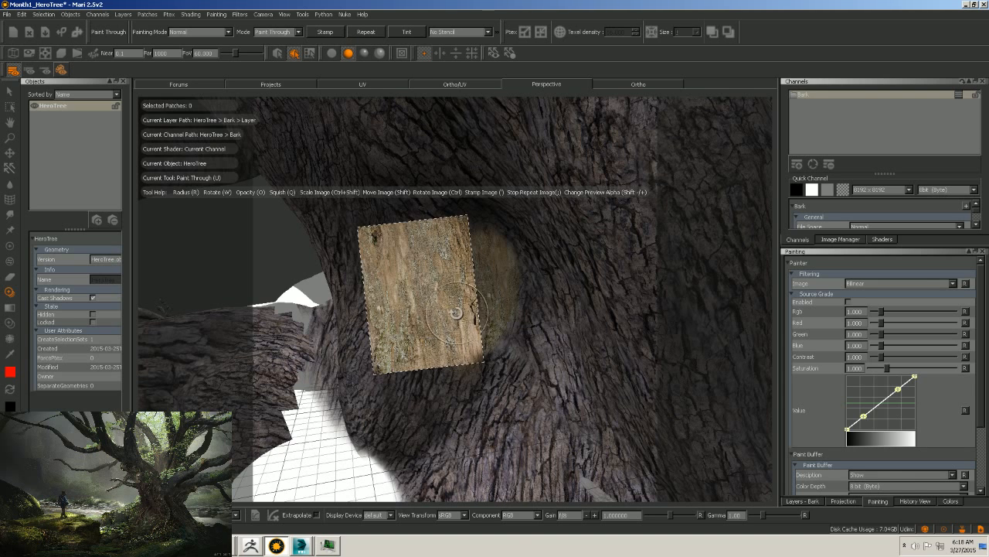
mouse_move(457, 313)
ctrl+mouse_down()
mouse_move(463, 329)
mouse_move(425, 378)
mouse_move(457, 401)
mouse_move(506, 310)
mouse_move(463, 240)
mouse_move(433, 220)
mouse_move(460, 267)
mouse_move(379, 255)
mouse_move(413, 277)
mouse_move(412, 290)
ctrl+mouse_up()
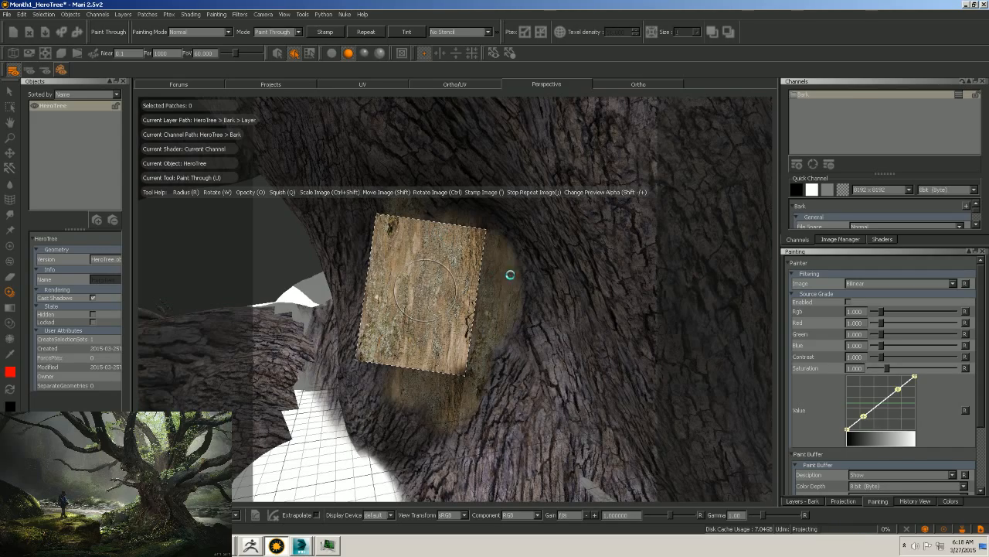
Enlarge and reposition the paint-through image, and extend the light bark patch across the right and lower parts of the trunk hollow.
mouse_move(522, 288)
alt+mouse_down()
mouse_move(515, 254)
mouse_move(529, 269)
mouse_move(466, 281)
mouse_move(494, 274)
mouse_move(523, 306)
alt+mouse_up()
alt+middle_drag(523, 307, 523, 294)
mouse_move(523, 294)
alt+mouse_down()
mouse_move(569, 296)
mouse_move(513, 300)
alt+mouse_up()
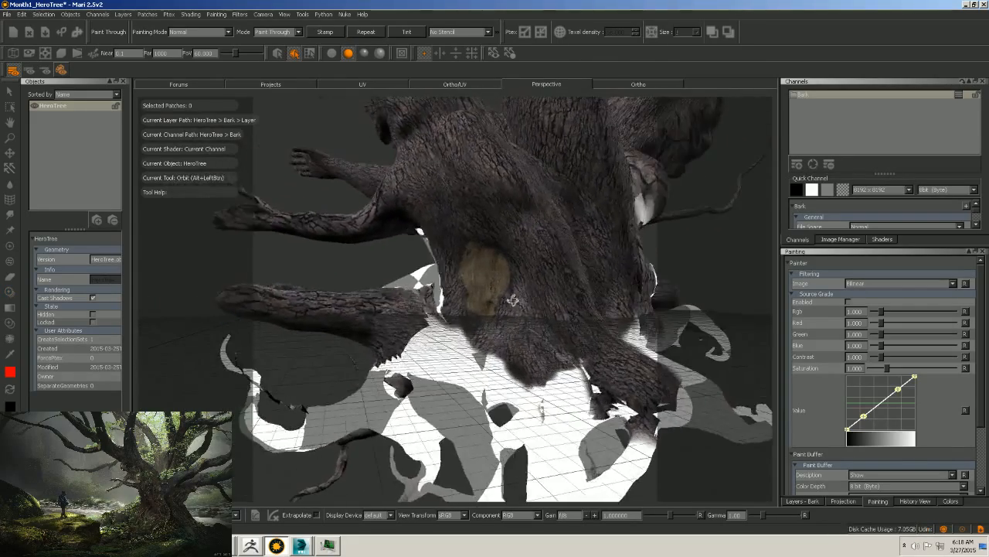
alt+right_drag(512, 300, 636, 302)
alt+middle_drag(636, 303, 585, 301)
alt+drag(586, 300, 534, 305)
alt+middle_drag(534, 304, 481, 331)
key(u)
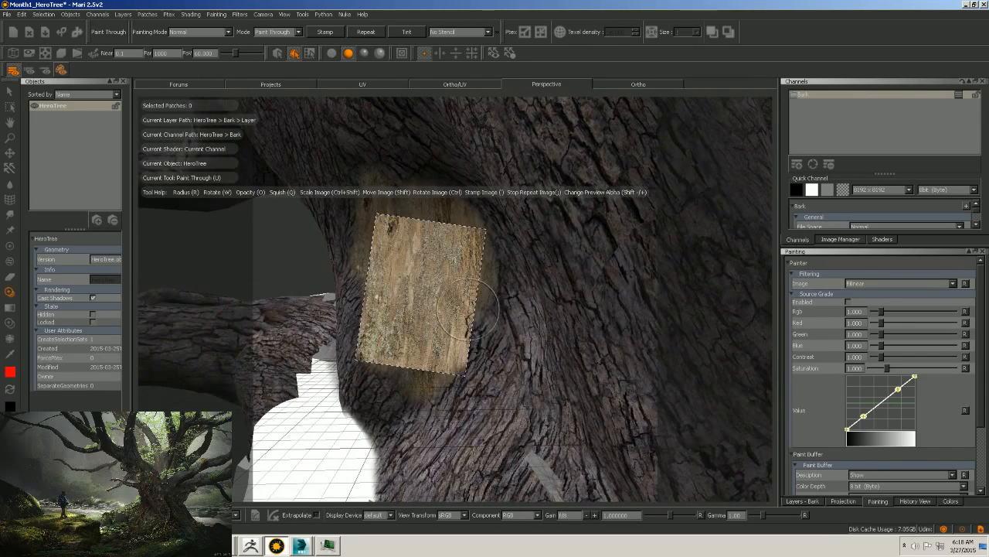
mouse_move(456, 300)
shift+mouse_down()
mouse_move(480, 307)
mouse_move(497, 274)
shift+mouse_up()
mouse_move(499, 276)
alt+right_down()
mouse_move(526, 291)
mouse_move(495, 300)
alt+right_up()
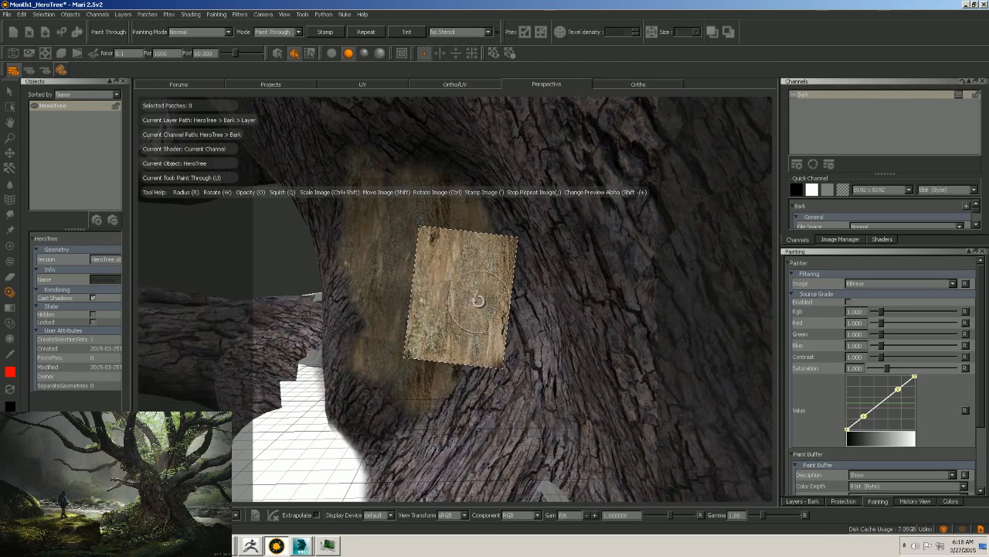
mouse_move(479, 301)
ctrl+shift+mouse_down()
mouse_move(487, 298)
mouse_move(469, 323)
ctrl+shift+mouse_up()
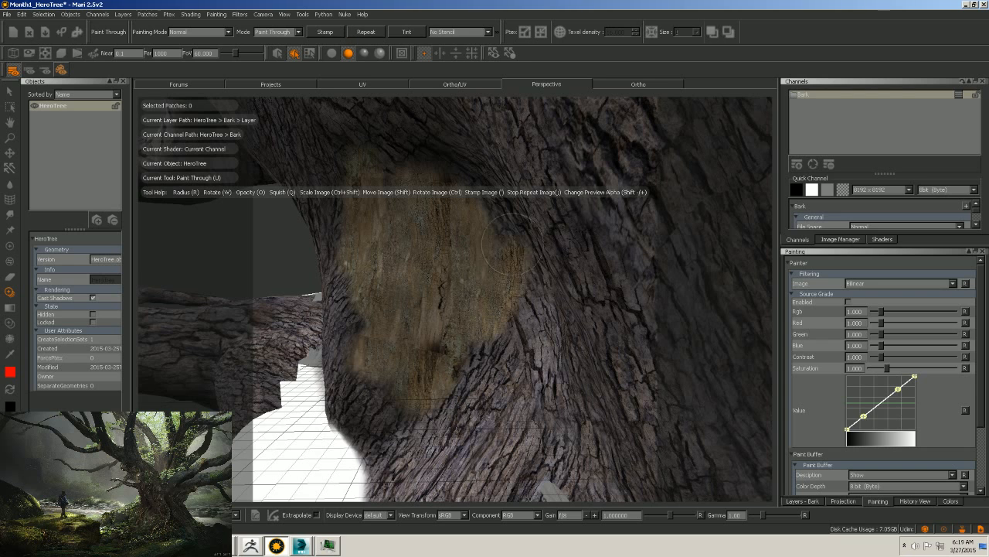
mouse_move(512, 244)
mouse_down()
mouse_move(493, 227)
mouse_move(511, 230)
mouse_move(512, 322)
mouse_move(510, 285)
mouse_move(551, 309)
mouse_move(448, 410)
mouse_move(533, 363)
mouse_move(437, 433)
mouse_move(402, 417)
mouse_move(364, 352)
mouse_up()
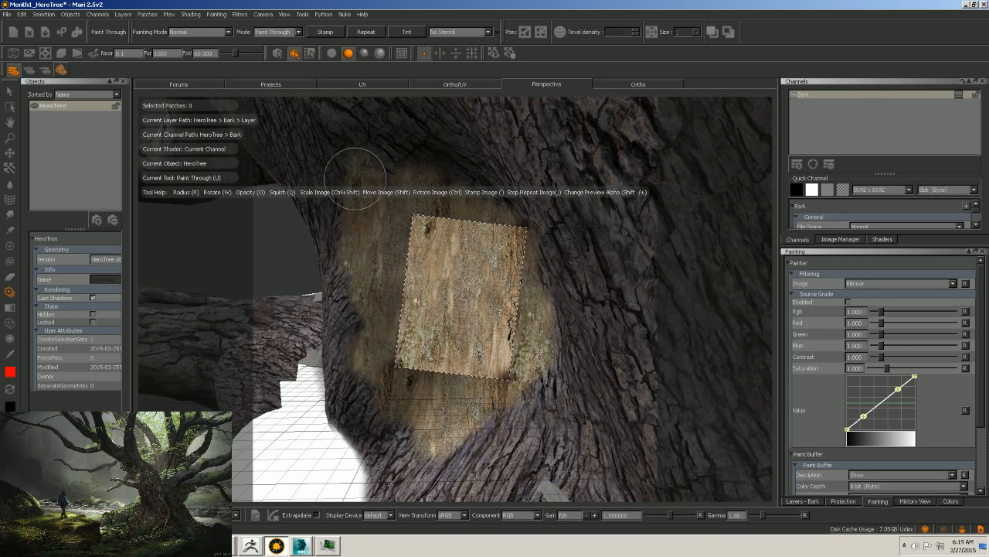
Paint more bark along the patch's left side, tilting the image counterclockwise to follow the trunk and break up repetition.
mouse_move(377, 337)
mouse_down()
mouse_move(406, 409)
mouse_move(438, 324)
mouse_move(441, 345)
mouse_move(414, 313)
mouse_move(393, 330)
mouse_move(385, 365)
mouse_move(410, 299)
mouse_move(426, 373)
mouse_move(503, 363)
mouse_move(421, 181)
mouse_move(360, 232)
mouse_move(384, 271)
mouse_move(395, 175)
mouse_move(387, 155)
mouse_move(439, 225)
mouse_move(425, 183)
mouse_move(399, 167)
mouse_move(404, 178)
mouse_up()
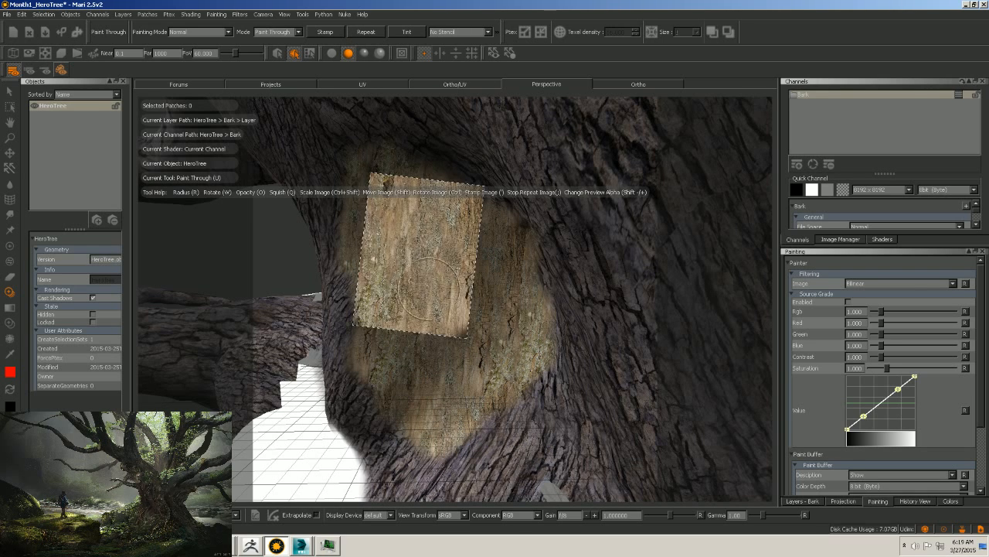
mouse_move(416, 283)
ctrl+mouse_down()
mouse_move(425, 275)
mouse_move(391, 205)
mouse_move(396, 163)
mouse_move(417, 211)
mouse_move(369, 258)
mouse_move(373, 272)
ctrl+mouse_up()
mouse_move(361, 308)
mouse_down()
mouse_move(394, 425)
mouse_move(378, 387)
mouse_move(380, 398)
mouse_move(394, 371)
mouse_move(390, 414)
mouse_move(405, 420)
mouse_move(390, 409)
mouse_move(386, 418)
mouse_up()
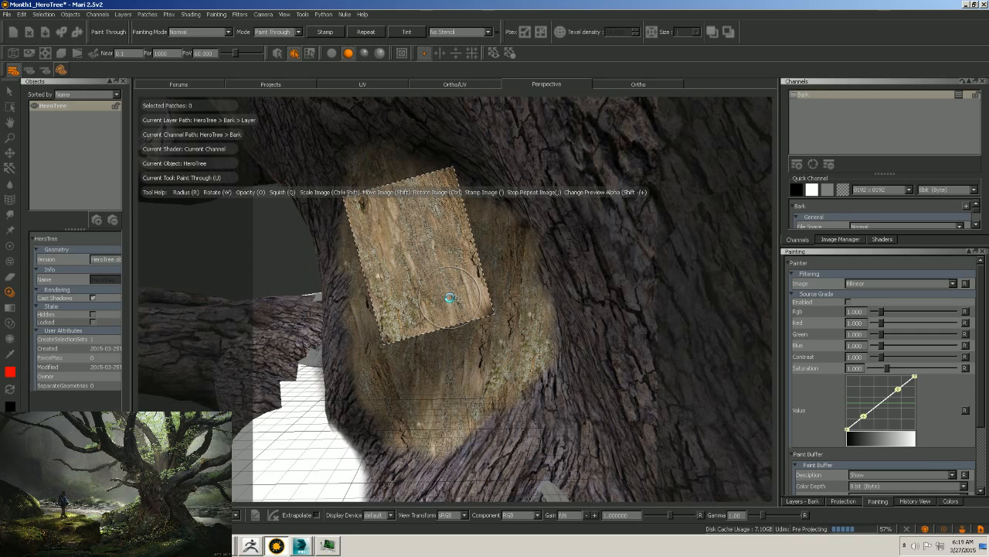
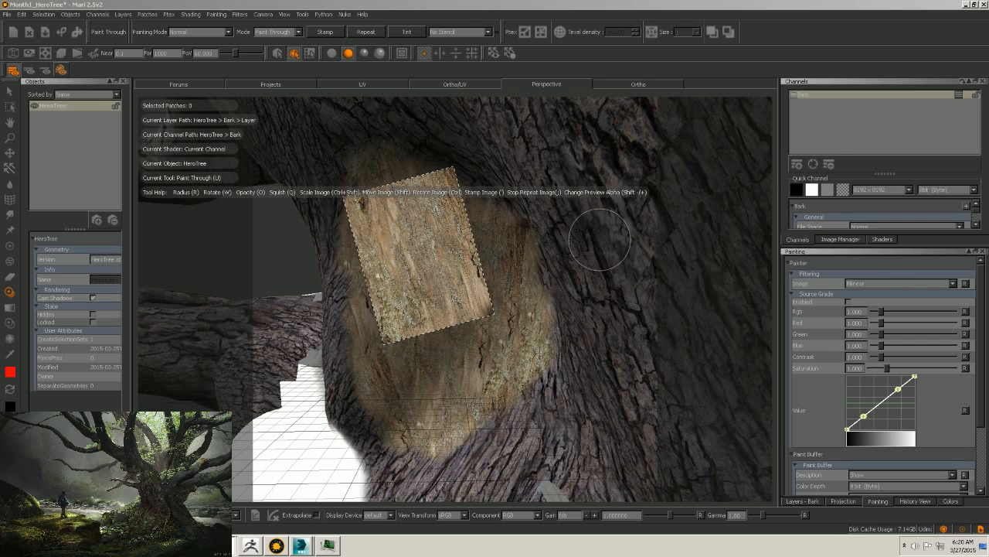
Apply the Brightness filter to the current paint target with brightness set to 0.907.
click(238, 15)
mouse_move(257, 50)
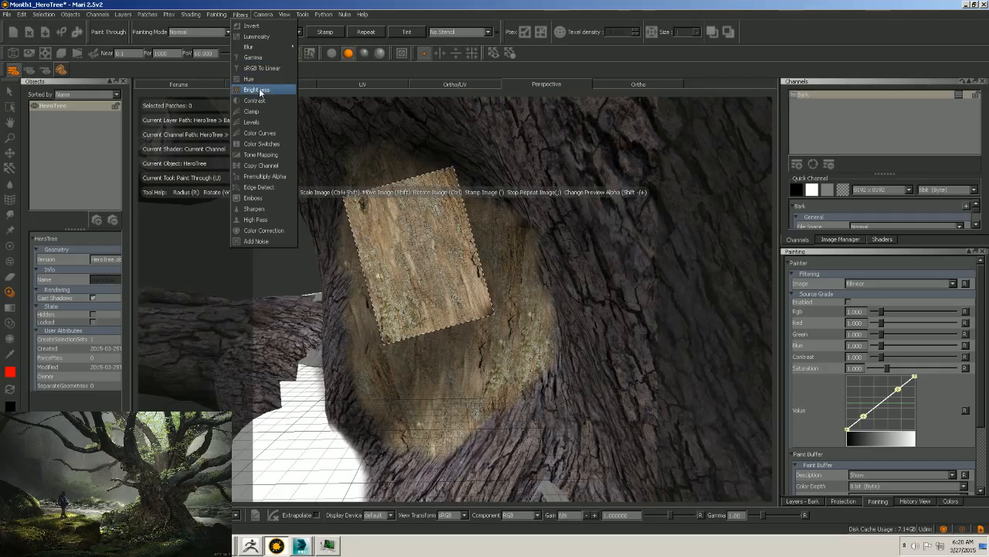
click(257, 89)
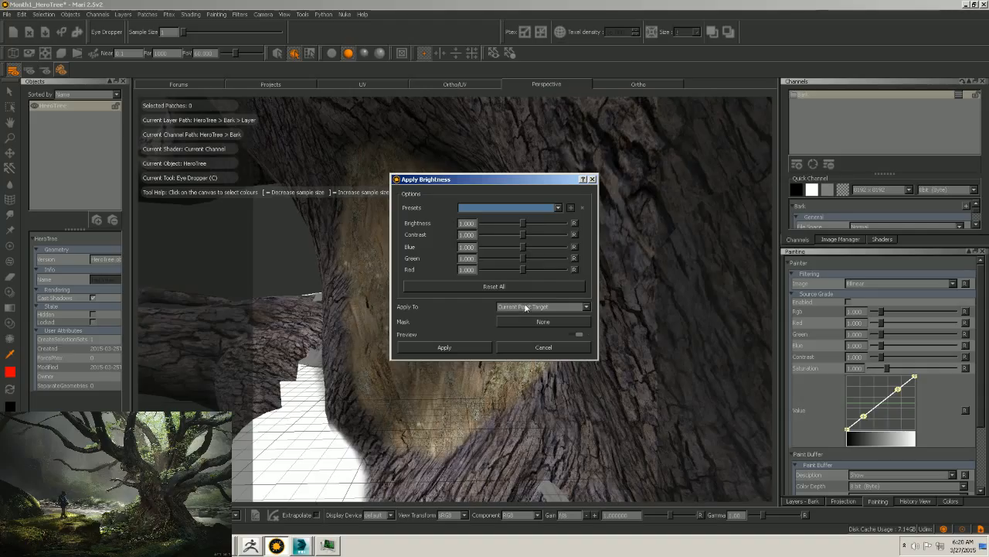
click(584, 308)
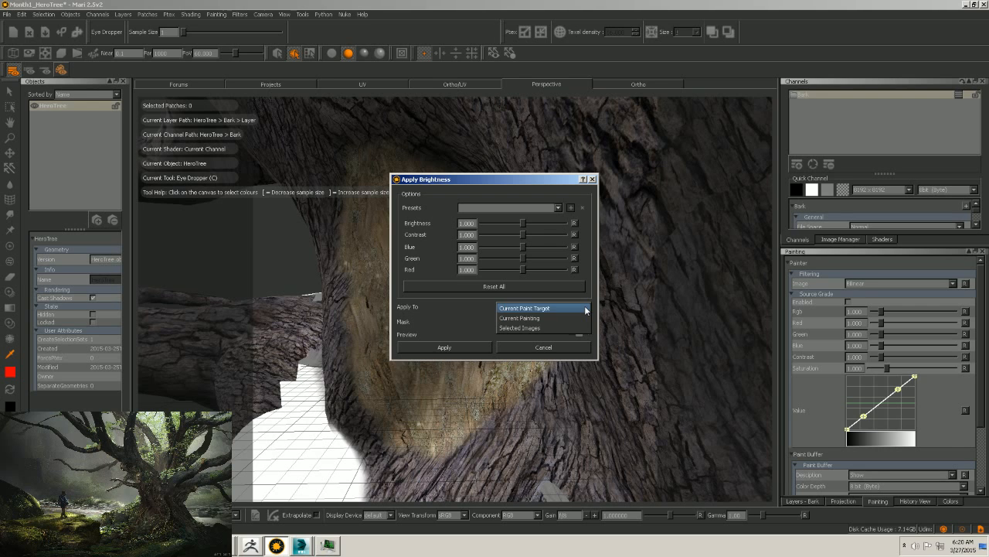
click(585, 309)
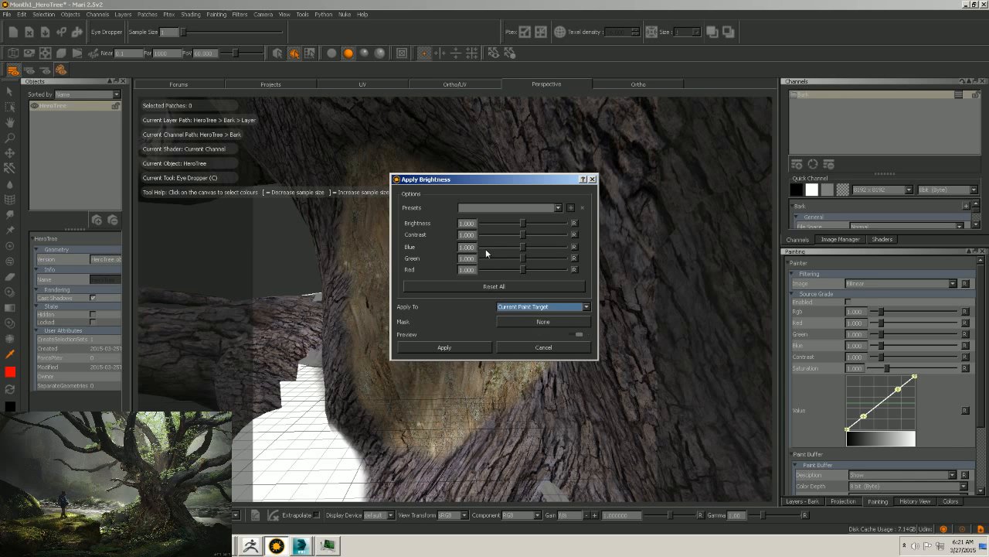
drag(503, 179, 571, 162)
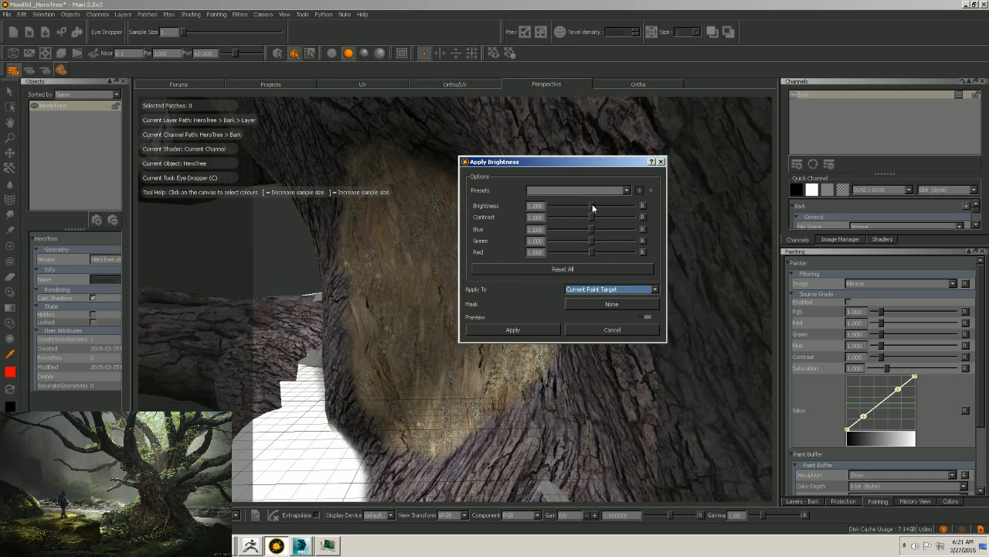
drag(592, 206, 575, 205)
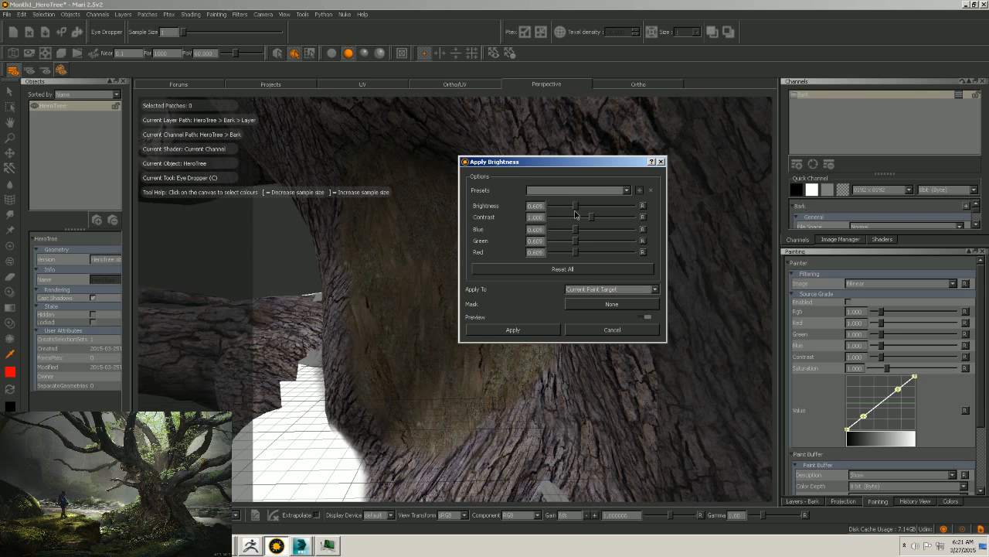
drag(578, 213, 584, 207)
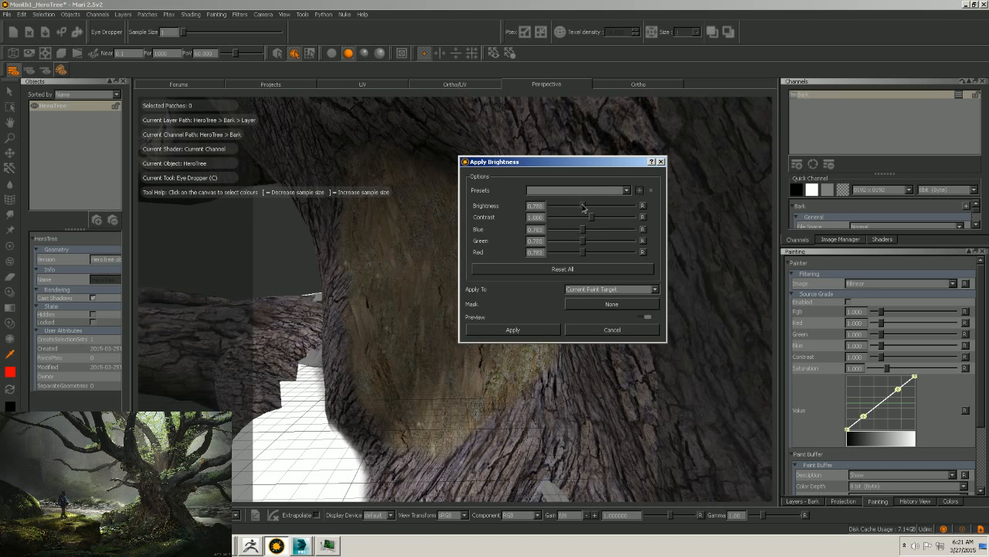
drag(583, 207, 587, 207)
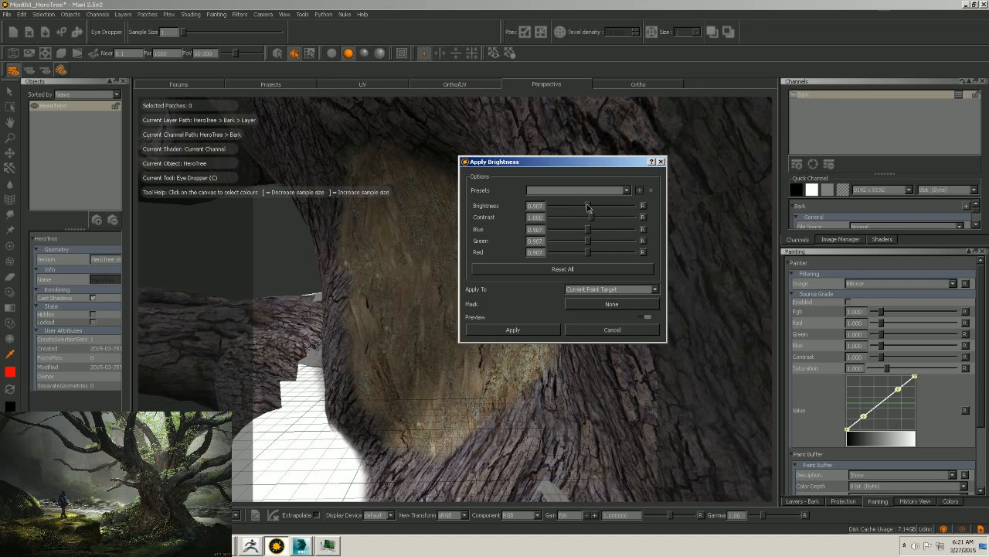
click(555, 327)
Examine from a distance how the light bark patch blends with the surrounding dark bark on the whole tree.
key(u)
mouse_move(572, 283)
alt+mouse_down()
mouse_move(557, 274)
mouse_move(570, 292)
mouse_move(515, 332)
mouse_move(547, 334)
mouse_move(505, 327)
mouse_move(490, 278)
mouse_move(474, 277)
mouse_move(499, 317)
alt+mouse_up()
alt+middle_drag(499, 317, 521, 302)
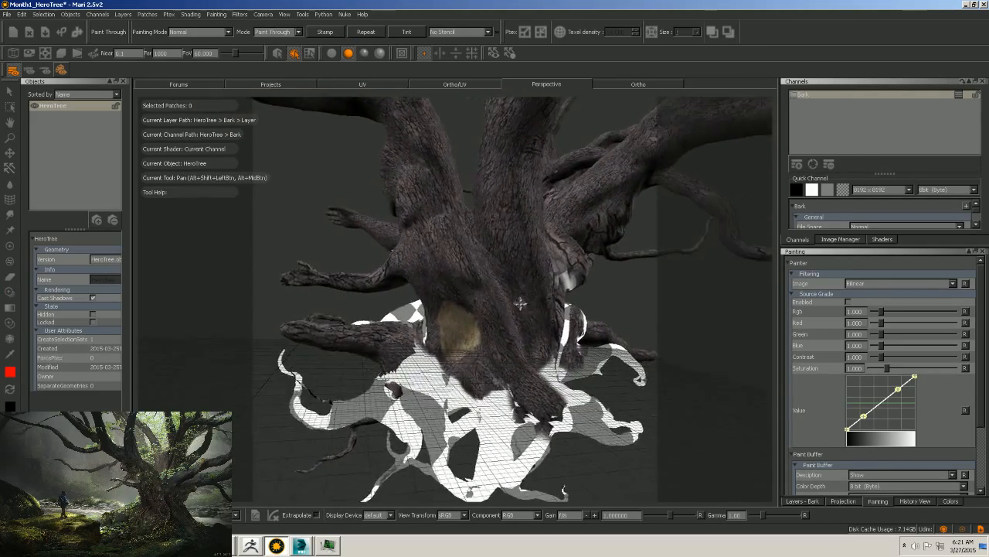
alt+drag(521, 302, 472, 311)
alt+middle_drag(472, 312, 503, 297)
alt+right_drag(503, 296, 572, 294)
mouse_move(572, 294)
alt+mouse_down()
mouse_move(540, 290)
mouse_move(650, 286)
alt+mouse_up()
key(u)
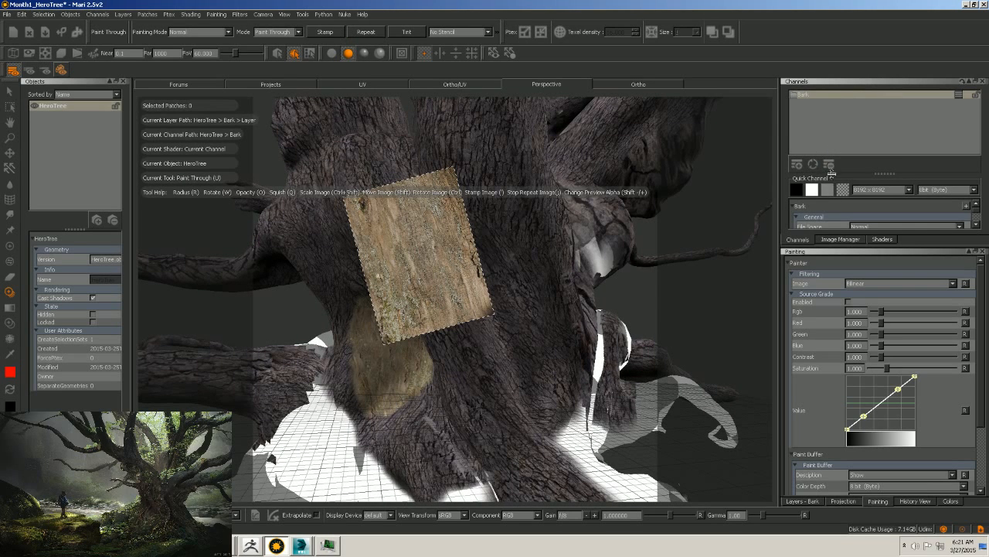
Load the deeply cracked BarkCloseup0007 image for paint-through over a close view of the patch and rotate it nearly upright.
click(842, 239)
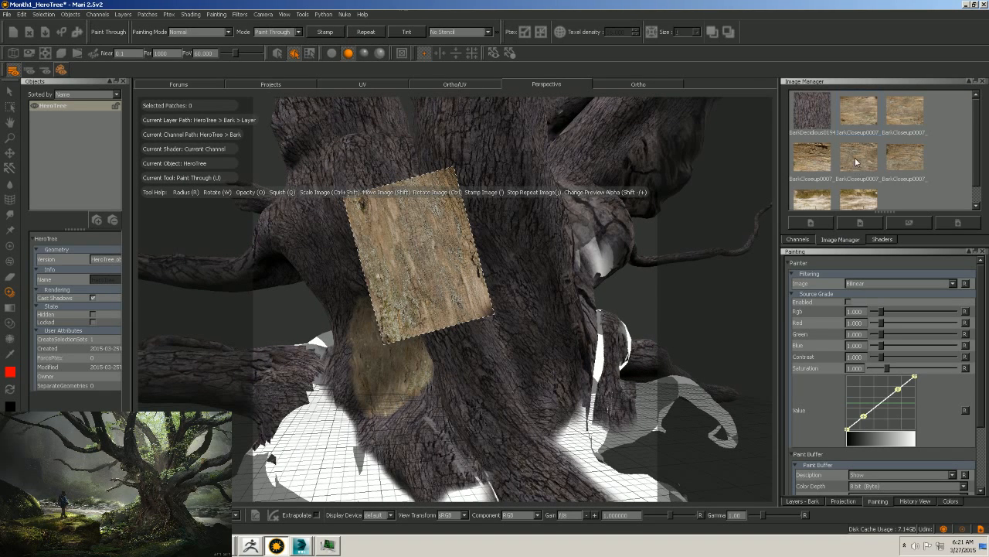
alt+drag(545, 250, 486, 291)
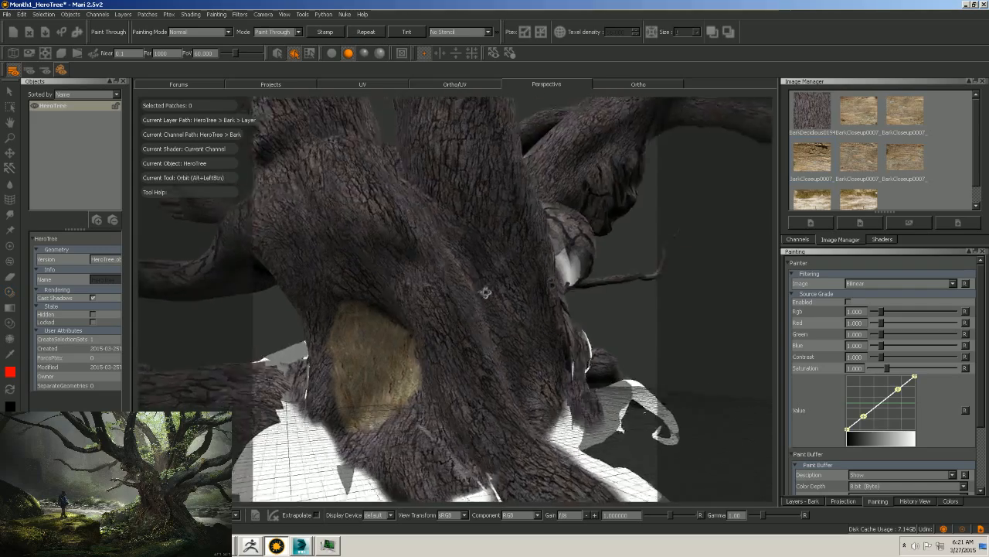
alt+right_drag(487, 292, 449, 306)
mouse_move(449, 305)
alt+middle_down()
mouse_move(477, 244)
mouse_move(523, 207)
alt+middle_up()
mouse_move(815, 157)
mouse_down()
mouse_move(654, 200)
mouse_move(470, 306)
mouse_up()
alt+drag(366, 338, 386, 300)
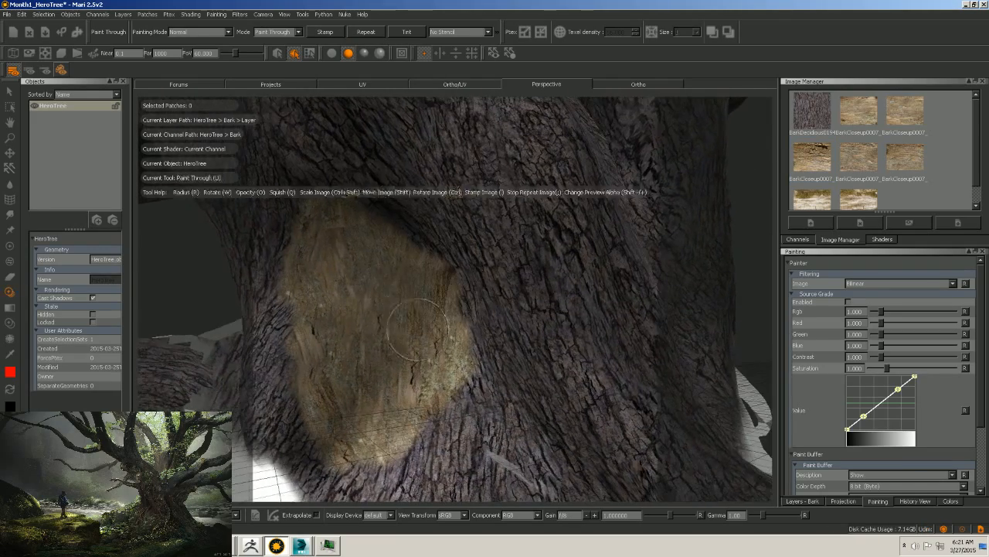
alt+right_drag(387, 301, 490, 294)
alt+middle_drag(490, 293, 571, 227)
alt+right_drag(572, 227, 473, 276)
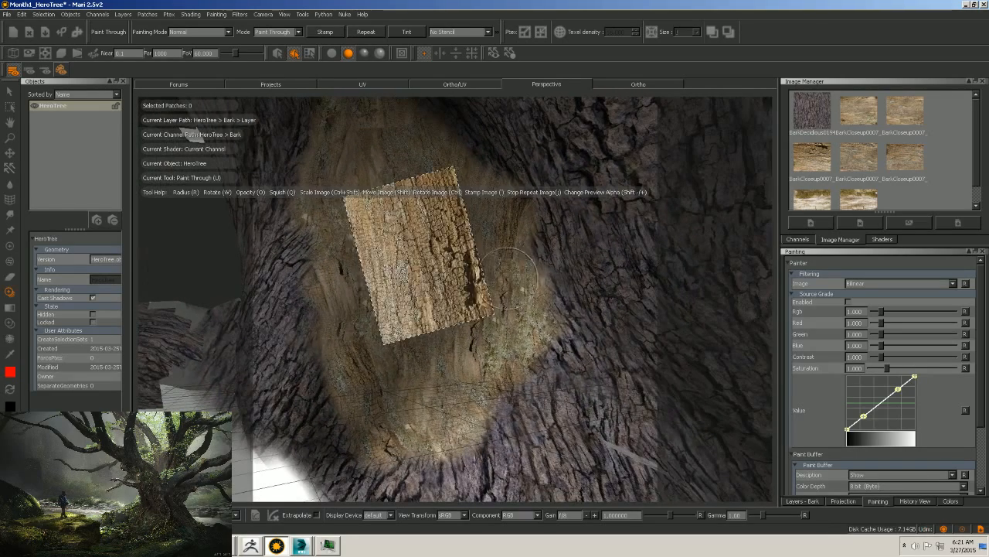
mouse_move(473, 275)
ctrl+mouse_down()
mouse_move(464, 304)
mouse_move(473, 296)
ctrl+mouse_up()
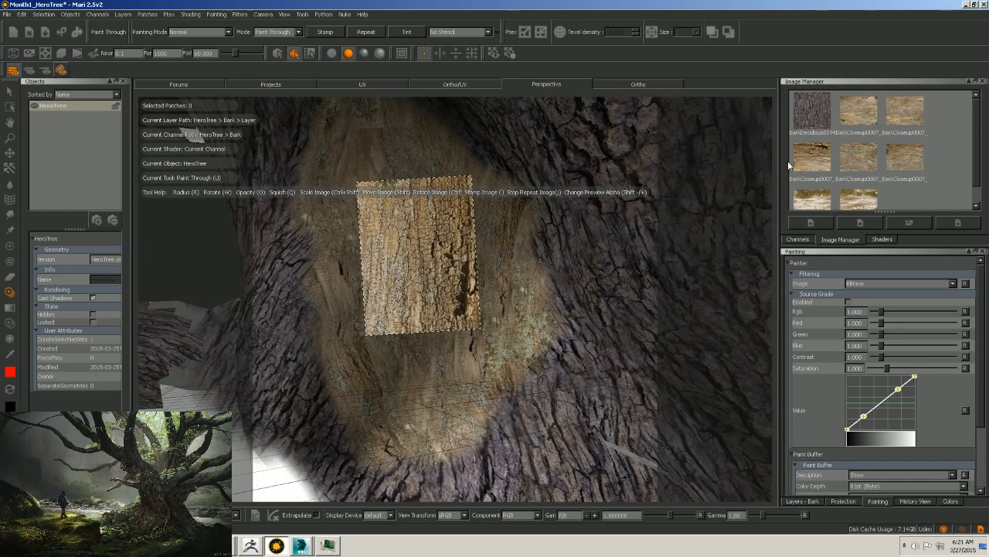
Switch the paint-through image to the finer-grained brown BarkCloseup0007 image and paint it over the patch's right side.
mouse_move(904, 158)
mouse_down()
mouse_move(508, 327)
mouse_move(431, 269)
mouse_up()
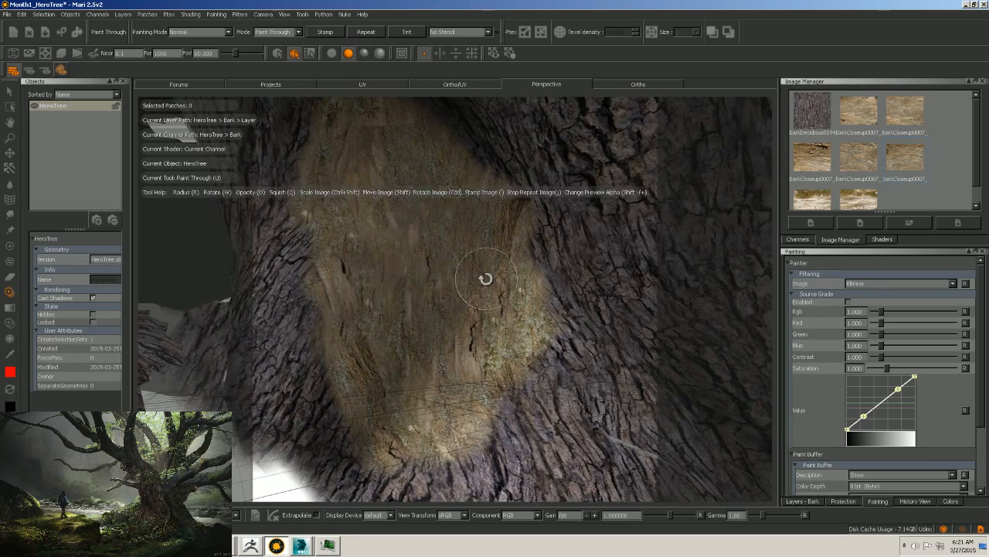
alt+right_drag(484, 280, 451, 285)
shift+drag(445, 280, 479, 283)
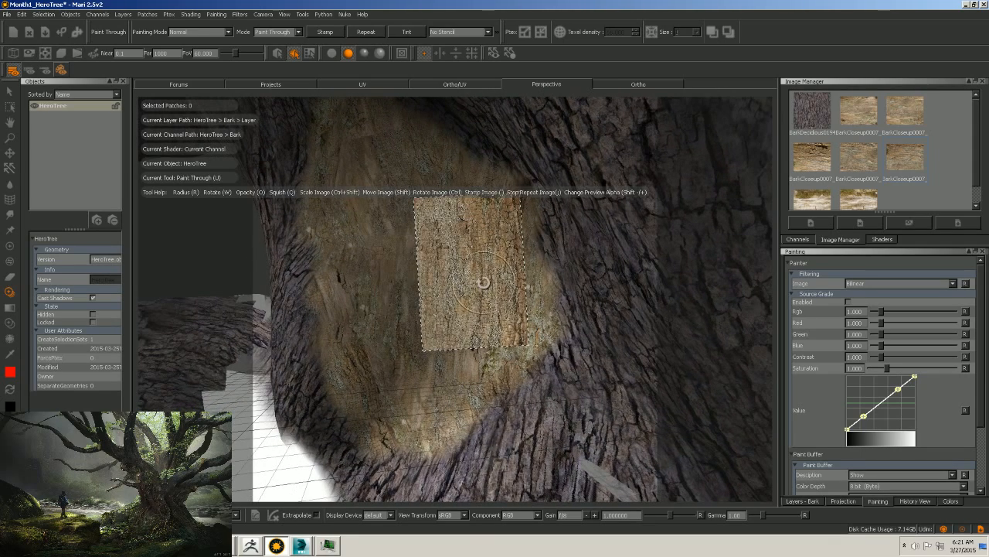
click(483, 282)
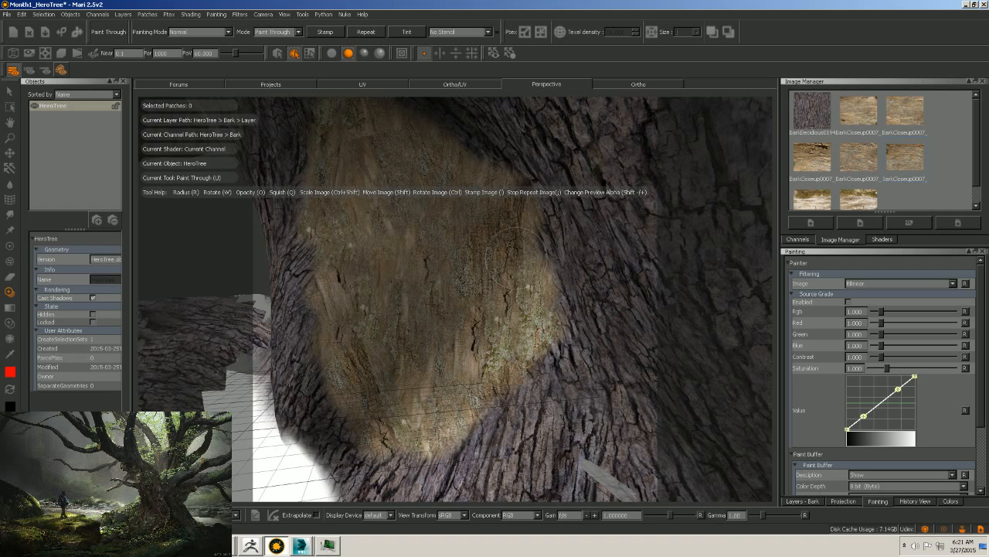
mouse_move(471, 279)
shift+mouse_down()
mouse_move(508, 278)
mouse_move(492, 286)
mouse_move(510, 272)
shift+mouse_up()
click(499, 303)
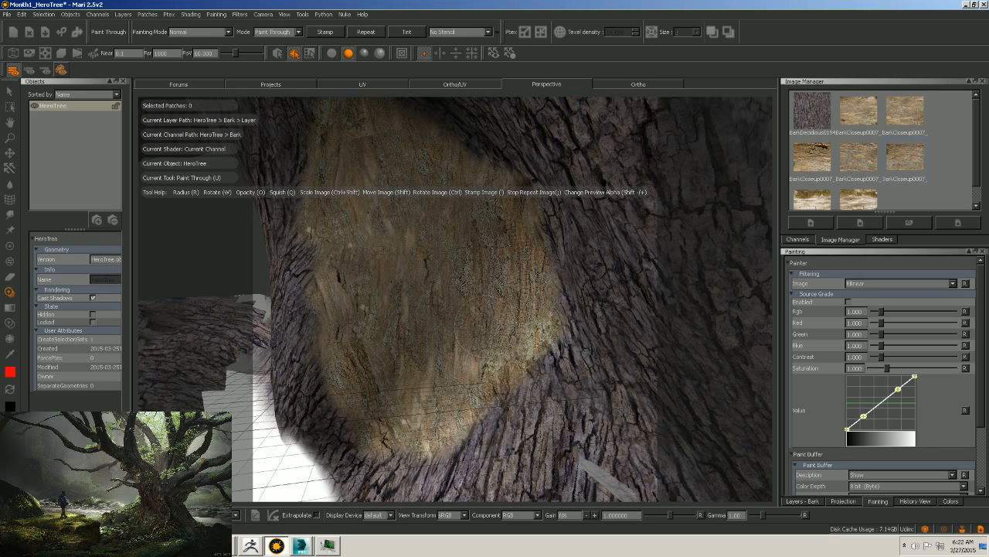
Reposition and tilt the fine-grained bark image and paint it over the patch's remaining left, middle and lower-right areas.
mouse_move(516, 338)
mouse_down()
mouse_move(514, 380)
mouse_move(475, 367)
mouse_move(464, 337)
mouse_up()
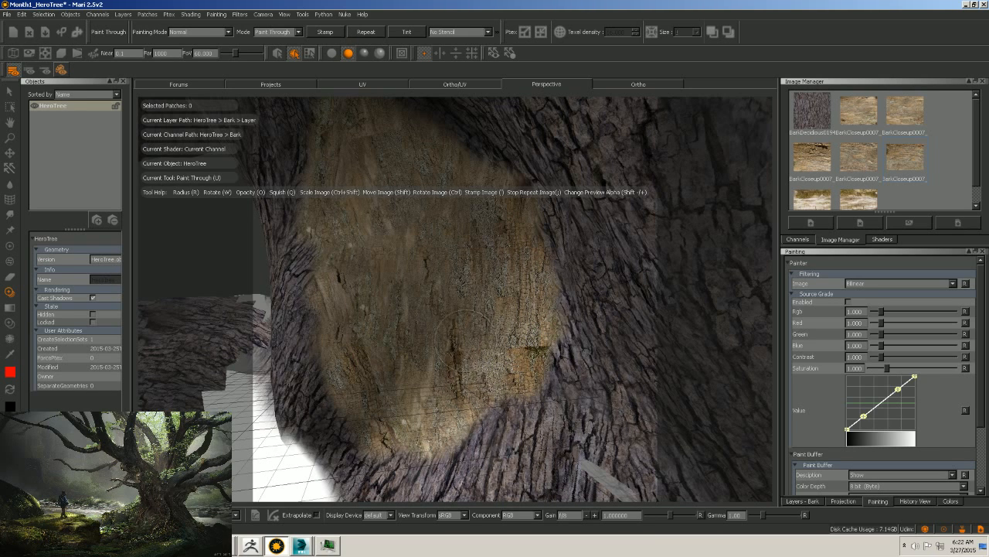
mouse_move(487, 287)
shift+mouse_down()
mouse_move(467, 349)
mouse_move(475, 192)
mouse_move(464, 198)
mouse_move(434, 144)
mouse_move(420, 140)
mouse_move(417, 181)
shift+mouse_up()
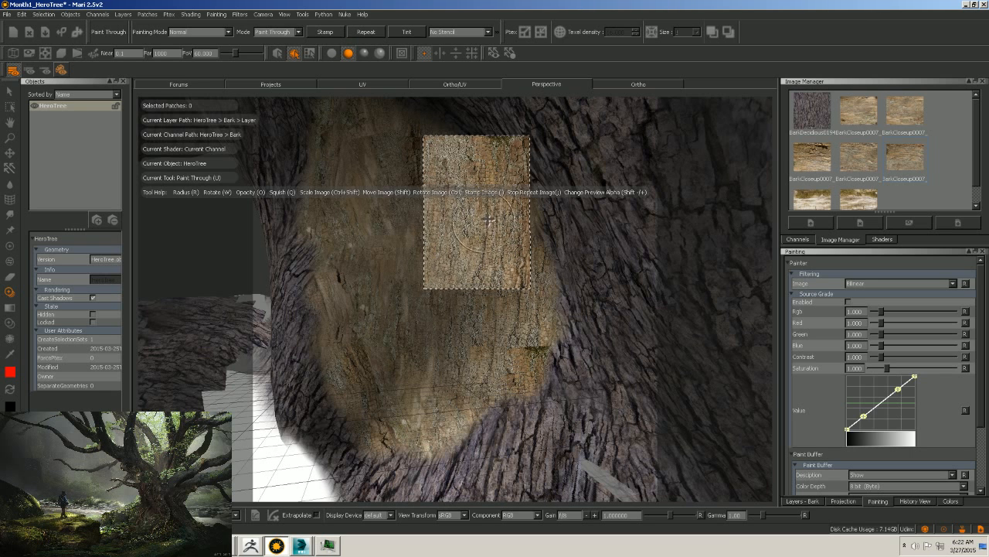
mouse_move(454, 232)
shift+mouse_down()
mouse_move(432, 230)
mouse_move(460, 233)
mouse_move(431, 181)
mouse_move(388, 153)
mouse_move(366, 161)
mouse_move(414, 191)
mouse_move(370, 166)
mouse_move(352, 182)
mouse_move(361, 227)
shift+mouse_up()
mouse_move(345, 191)
mouse_down()
mouse_move(327, 231)
mouse_move(342, 258)
mouse_up()
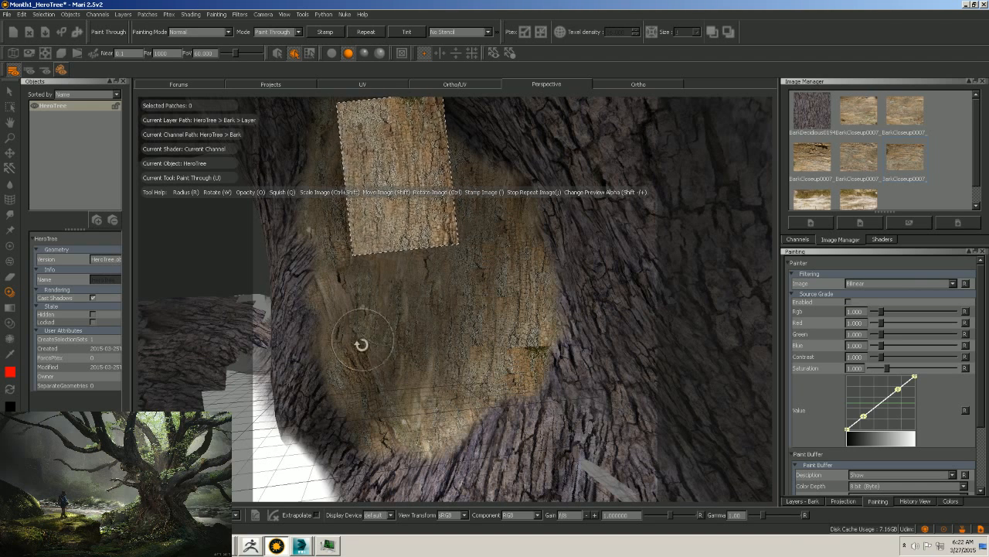
mouse_move(360, 348)
mouse_down()
mouse_move(362, 365)
mouse_move(340, 386)
mouse_move(383, 425)
mouse_move(369, 386)
mouse_move(376, 398)
mouse_up()
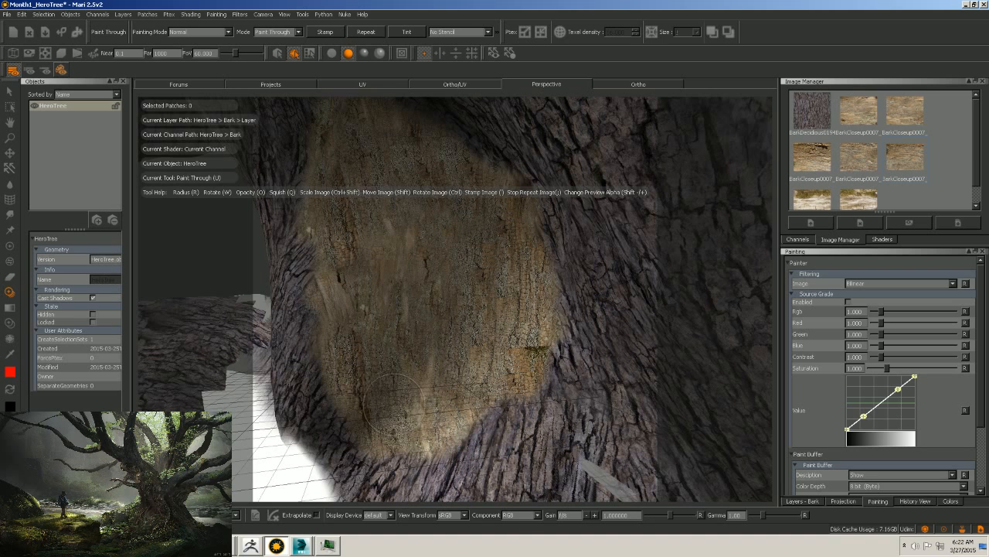
mouse_move(523, 338)
mouse_down()
mouse_move(533, 360)
mouse_move(523, 390)
mouse_move(534, 355)
mouse_up()
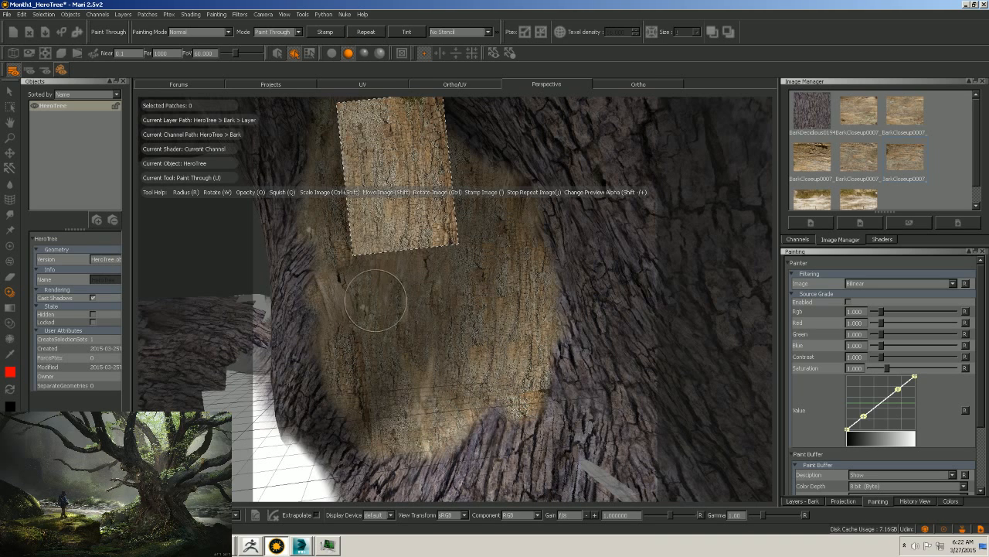
mouse_move(375, 302)
mouse_down()
mouse_move(401, 302)
mouse_move(388, 272)
mouse_up()
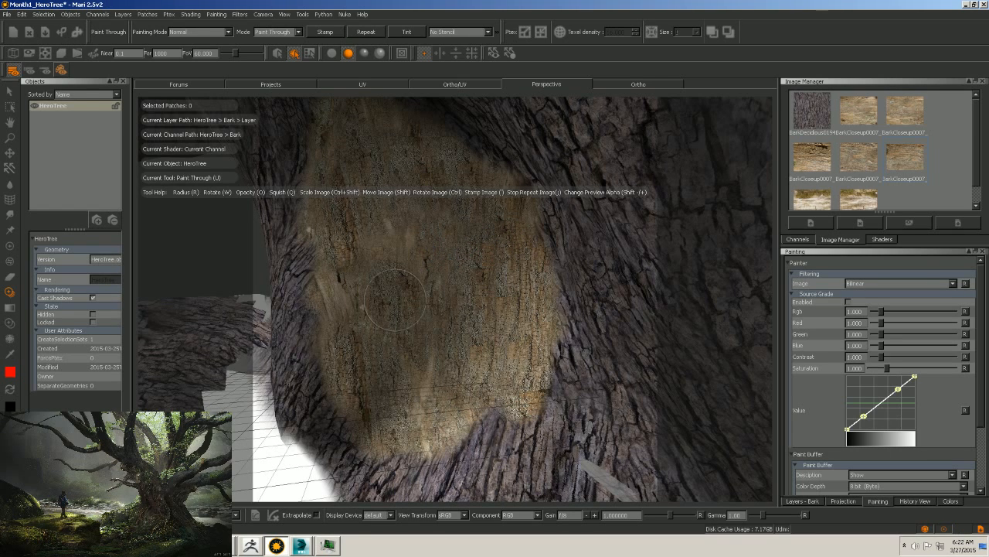
Paint a second, diagonal strip of light bark along the neighbouring trunk ridge, rotating and shifting the image to cover the seams.
alt+right_drag(463, 310, 371, 300)
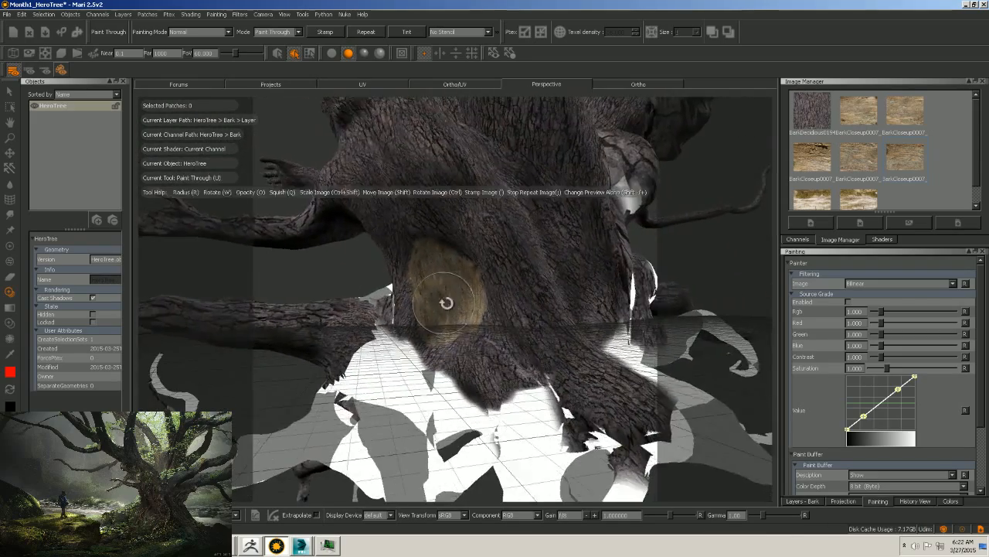
mouse_move(447, 303)
alt+mouse_down()
mouse_move(435, 304)
mouse_move(450, 349)
mouse_move(440, 353)
mouse_move(487, 335)
mouse_move(475, 350)
mouse_move(499, 302)
mouse_move(436, 311)
mouse_move(390, 217)
mouse_move(409, 203)
mouse_move(452, 282)
mouse_move(461, 352)
mouse_move(492, 403)
mouse_move(394, 154)
mouse_move(391, 207)
mouse_move(387, 151)
mouse_move(456, 282)
mouse_move(484, 384)
alt+mouse_up()
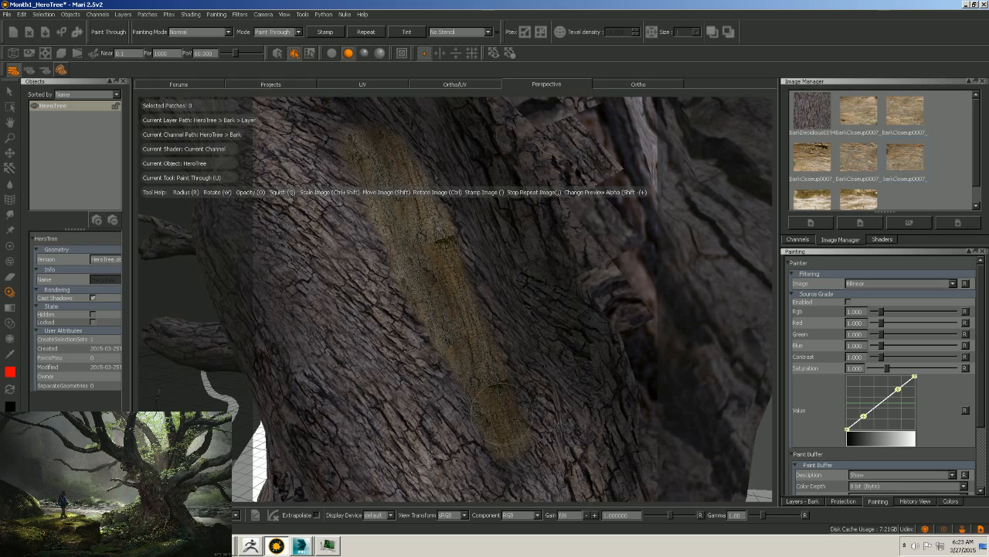
key(ctrl)
mouse_move(475, 341)
ctrl+mouse_down()
mouse_move(475, 323)
mouse_move(494, 304)
ctrl+mouse_up()
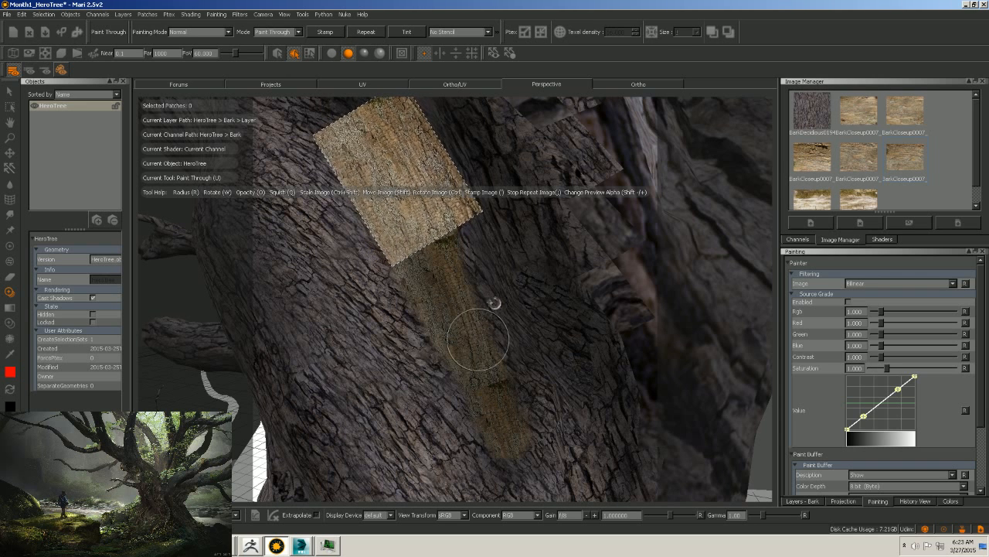
shift+drag(440, 235, 451, 235)
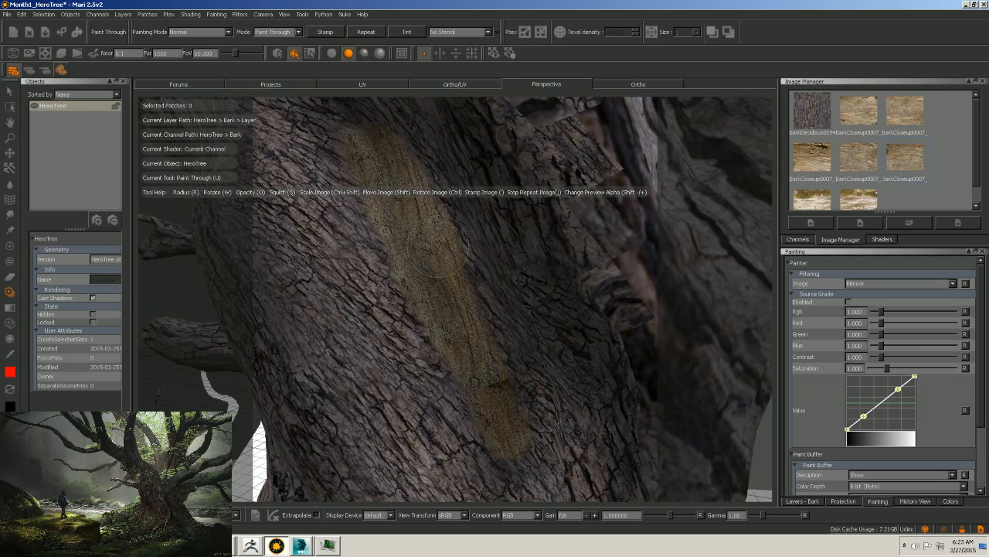
mouse_move(492, 386)
mouse_down()
mouse_move(504, 380)
mouse_move(489, 392)
mouse_up()
key(shift)
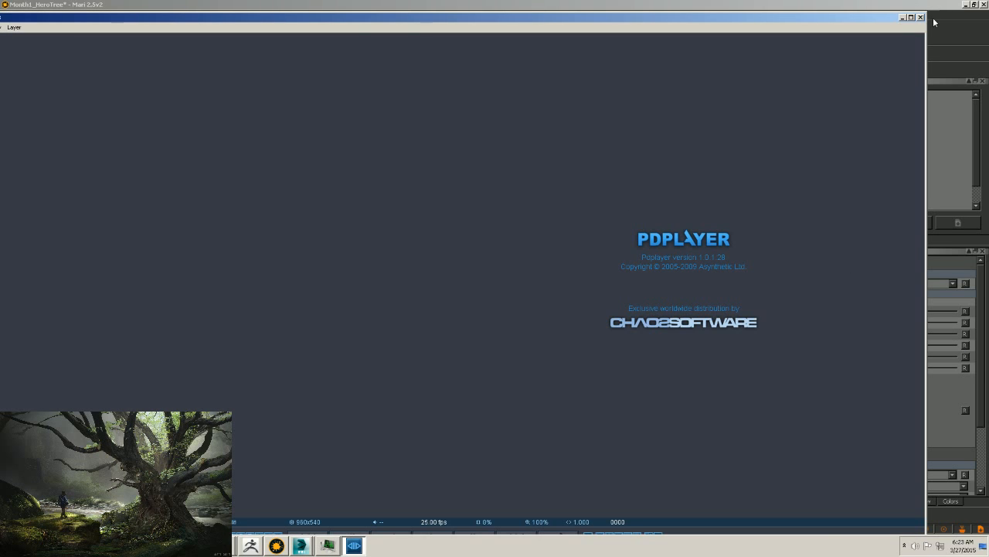
Switch to Pdplayer and try to load vray_render_elements.pdpcomp from the Downloads folder.
click(921, 17)
click(15, 545)
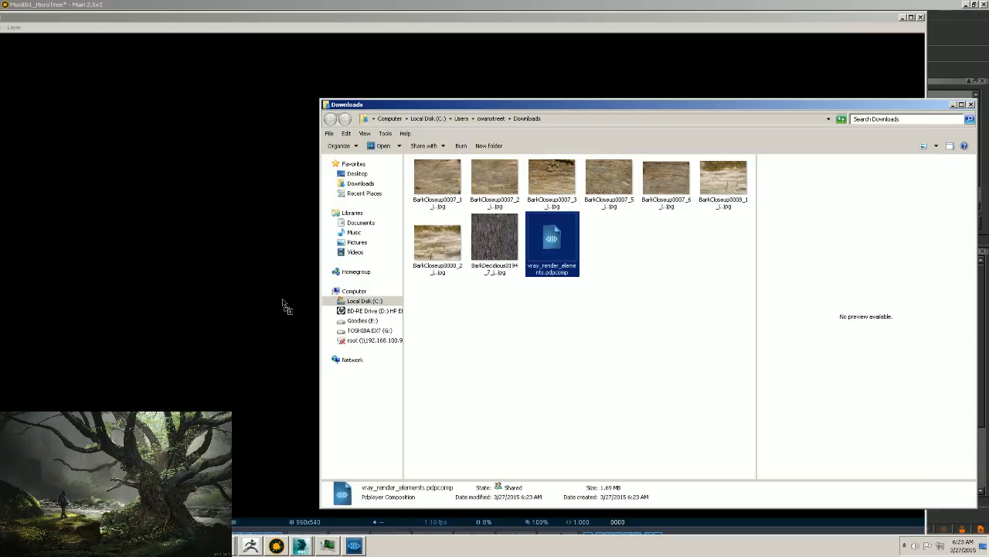
drag(283, 301, 276, 300)
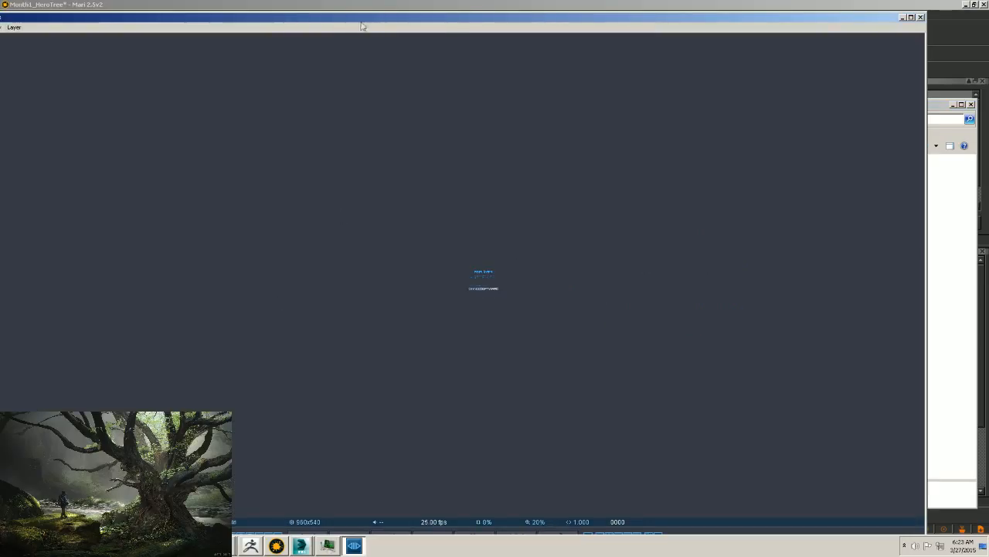
double_click(443, 17)
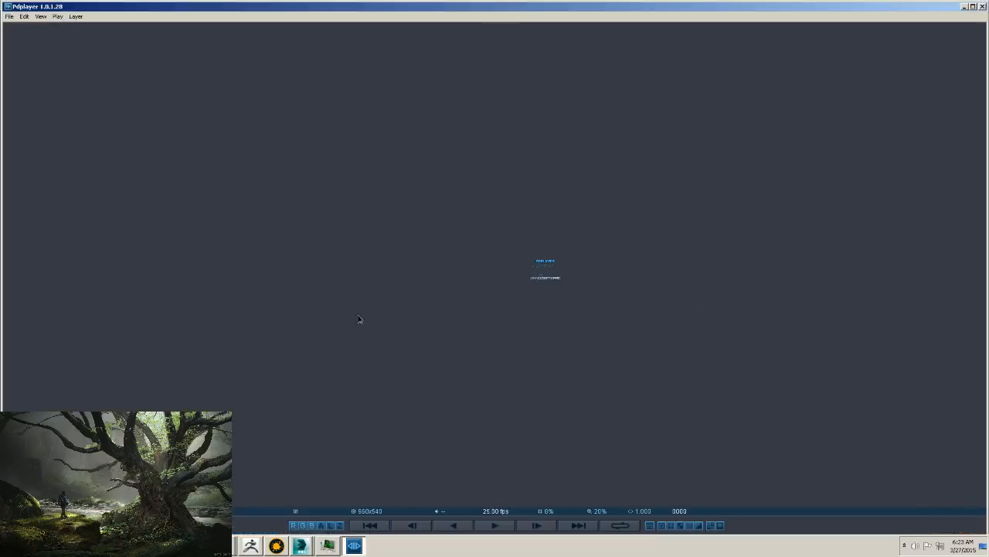
scroll(554, 178, up, 3)
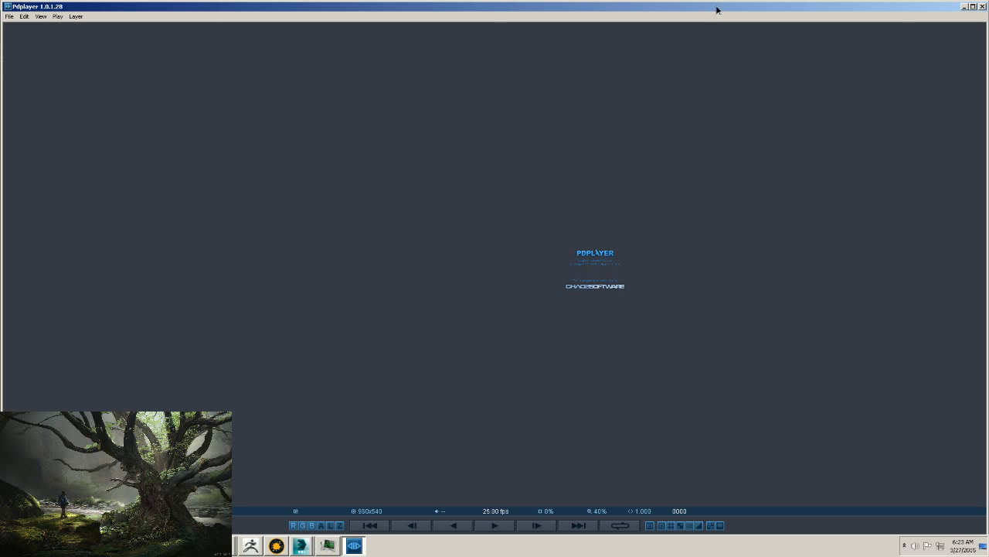
drag(716, 7, 706, 7)
Try again to load vray_render_elements.pdpcomp from Downloads into Pdplayer, moving the folder window clear of the viewer.
key(alt+Tab)
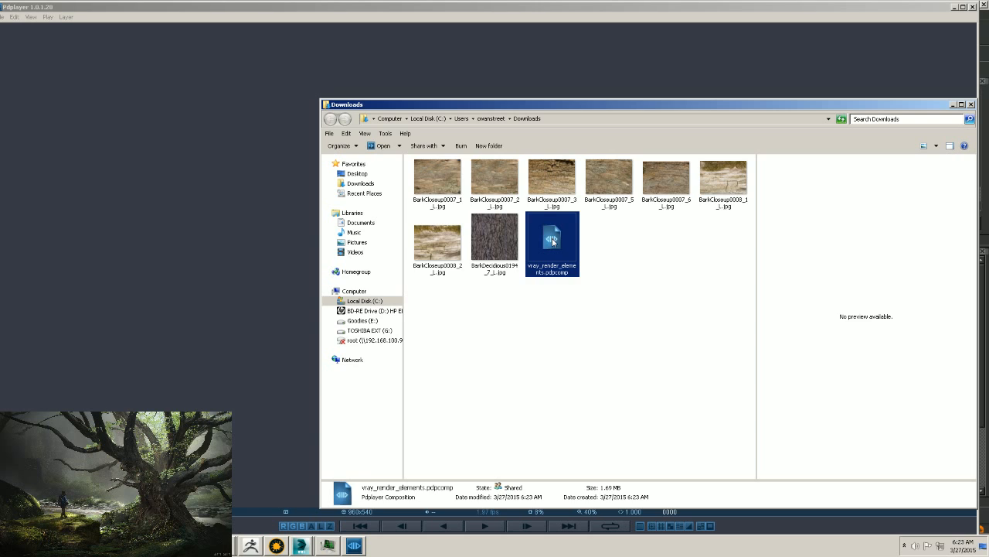
drag(539, 106, 511, 106)
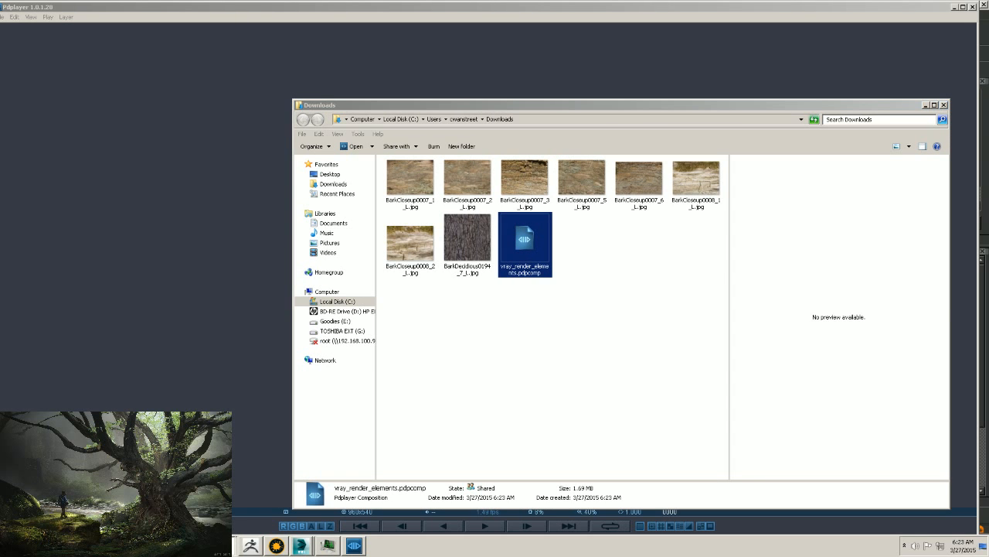
click(528, 243)
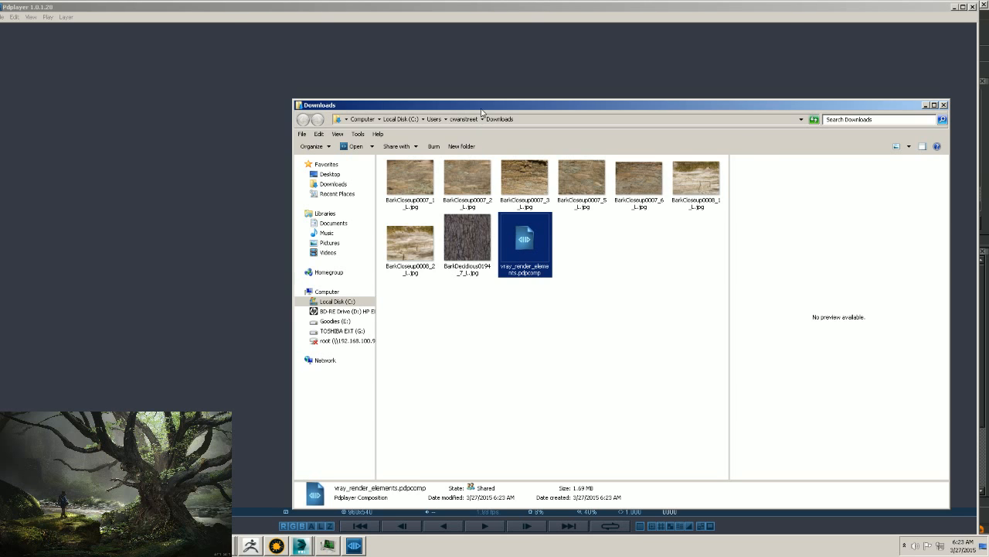
drag(481, 108, 482, 113)
drag(743, 111, 988, 113)
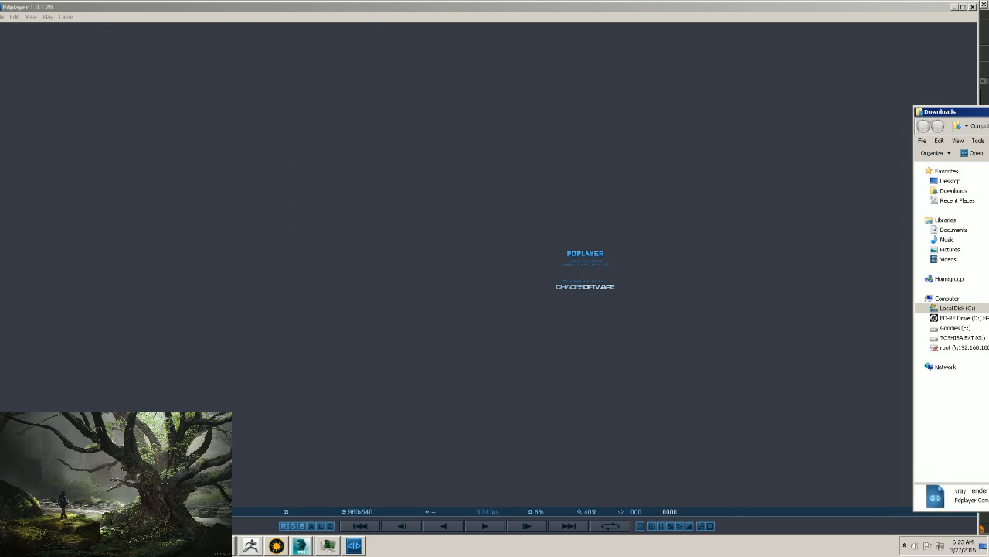
click(569, 315)
scroll(569, 315, down, 1)
middle_drag(568, 315, 494, 298)
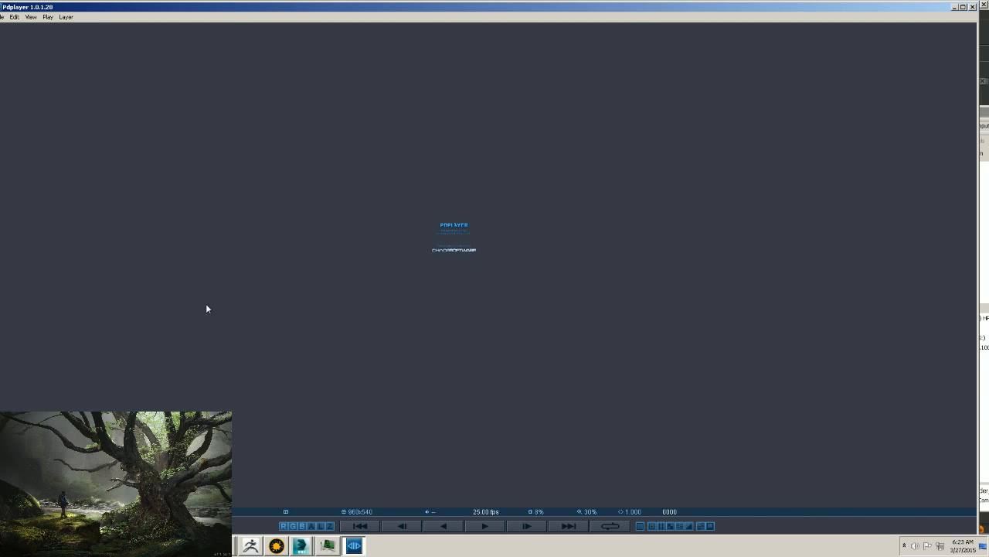
Open the vray_render_elements.pdpcomp composition from the Downloads folder through Pdplayer's Open Composition dialog.
double_click(106, 8)
click(5, 15)
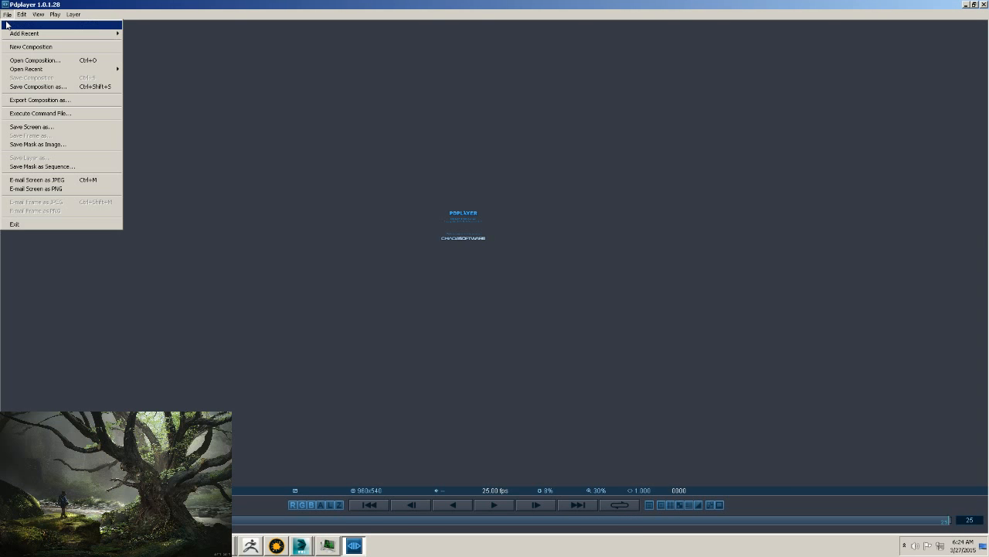
click(28, 59)
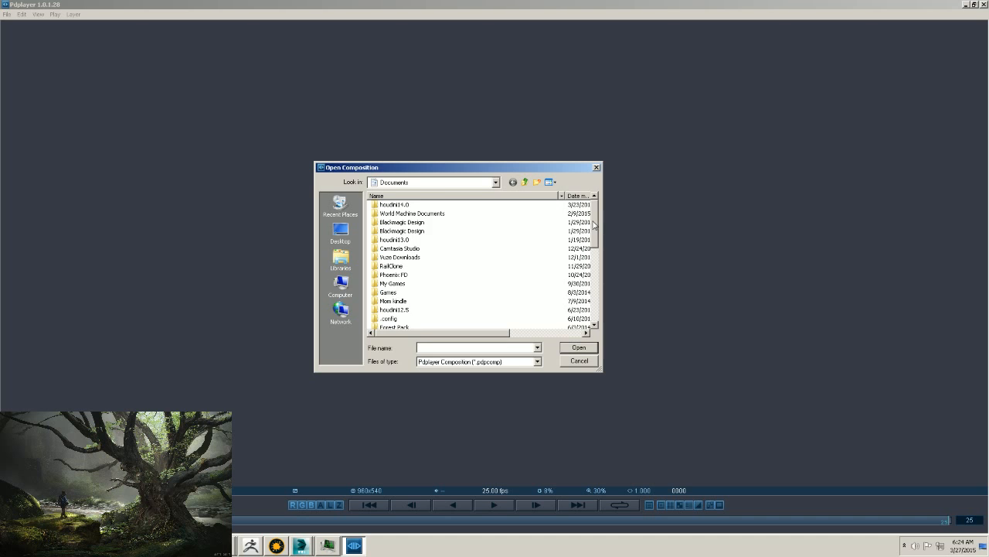
drag(595, 225, 594, 288)
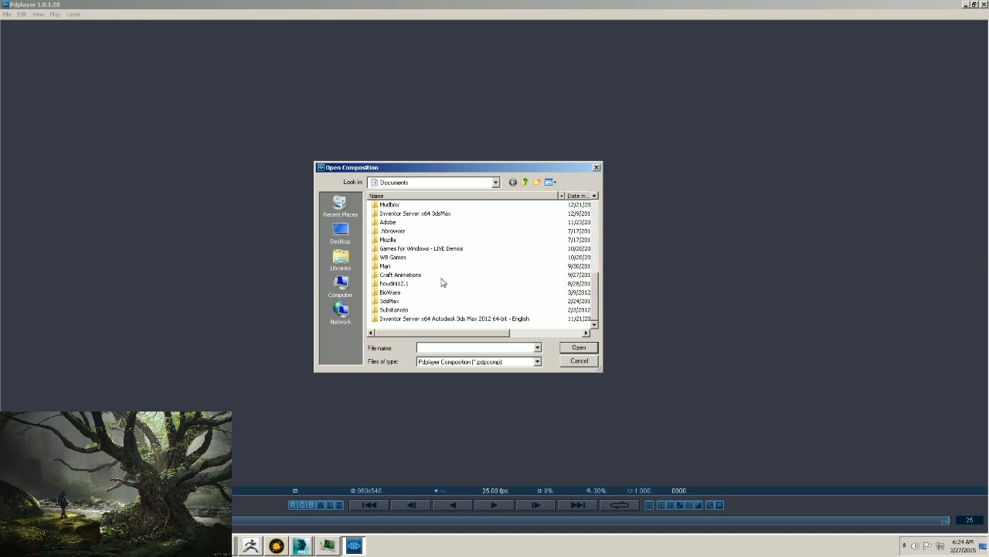
key(alt+Tab)
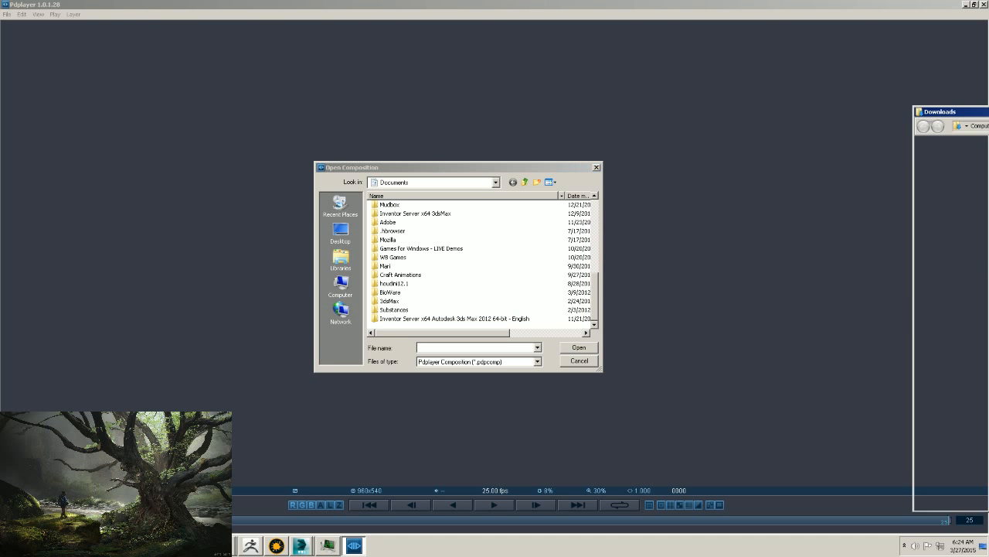
key(alt+Tab)
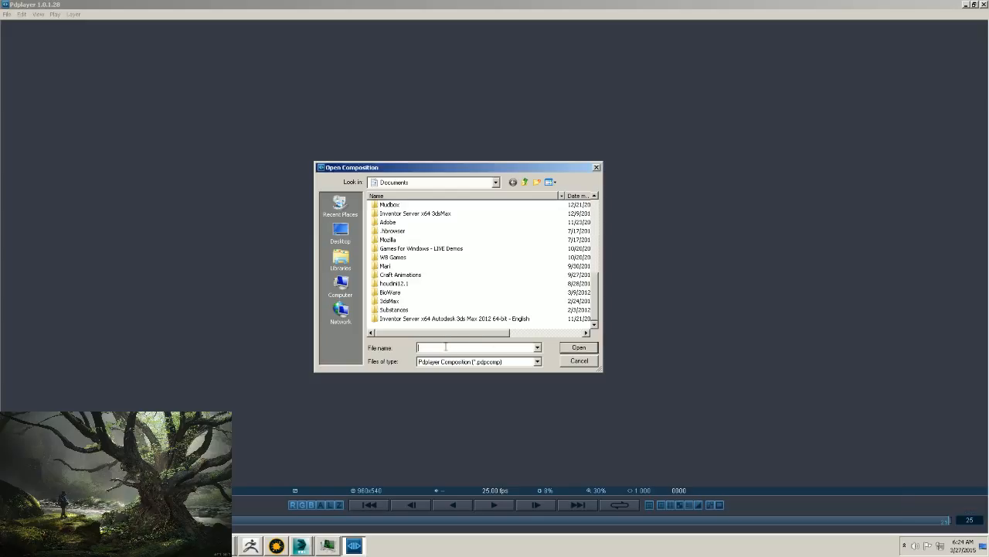
text(C:\Users\dvanstreet\Downloads)
click(395, 224)
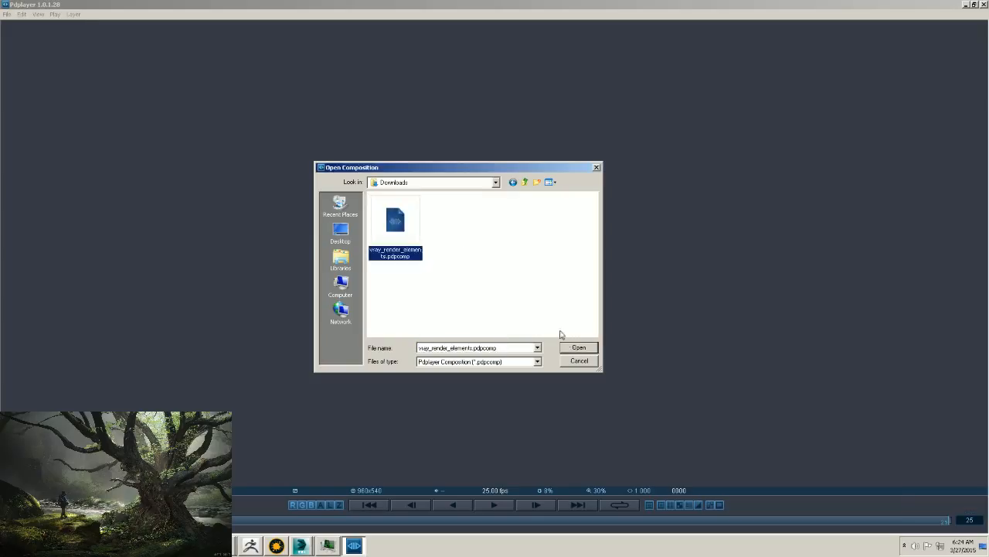
click(579, 347)
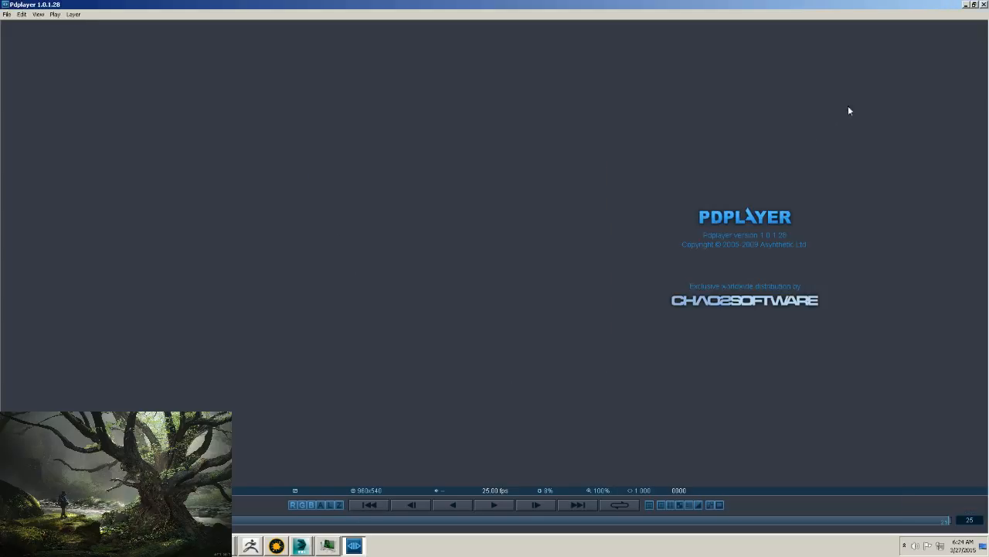
Close Pdplayer, move the Downloads window aside and return to the tree in Mari.
click(982, 5)
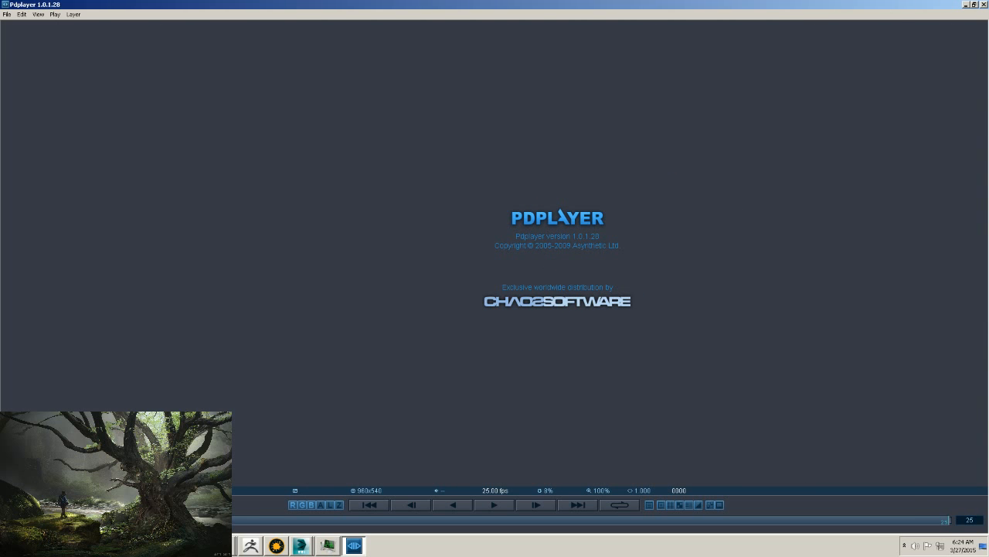
click(983, 4)
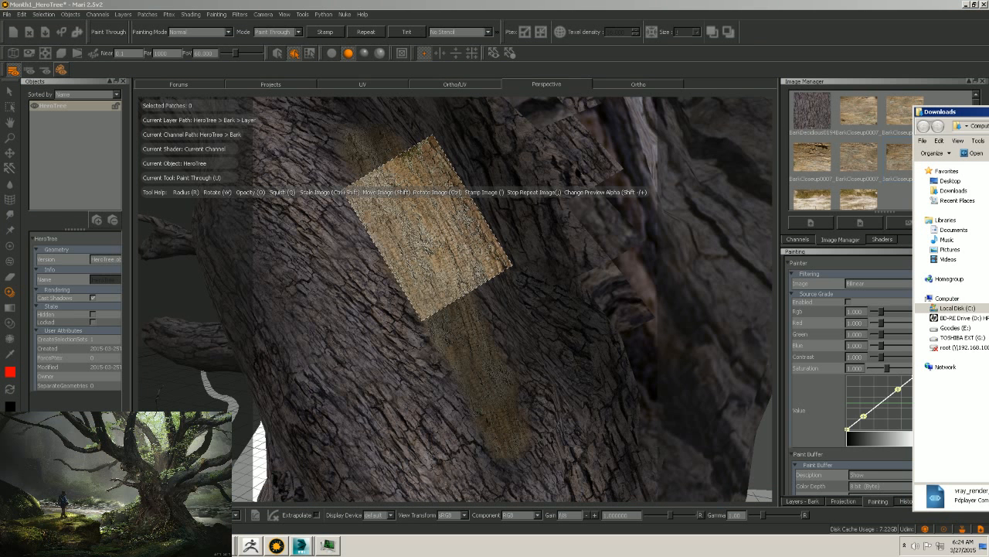
drag(938, 111, 972, 129)
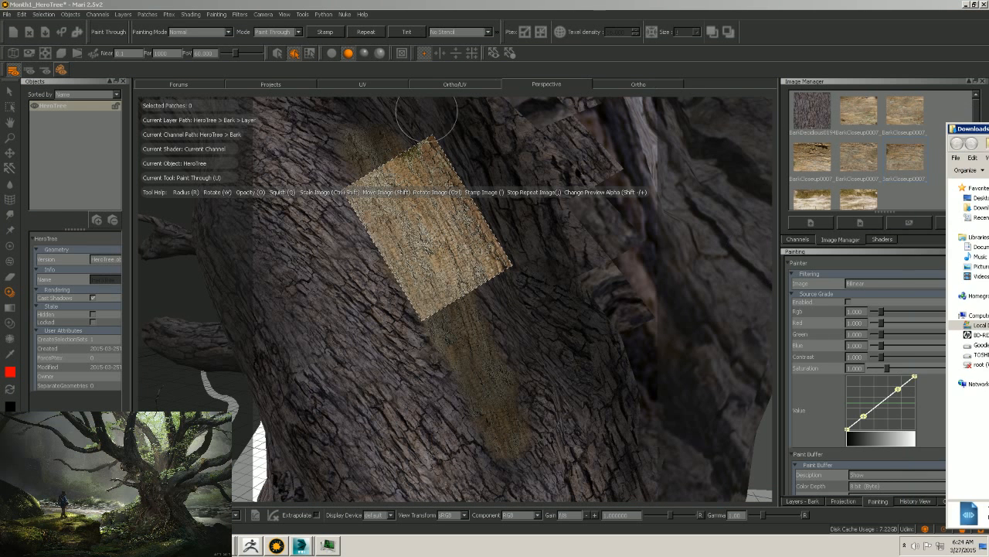
click(361, 130)
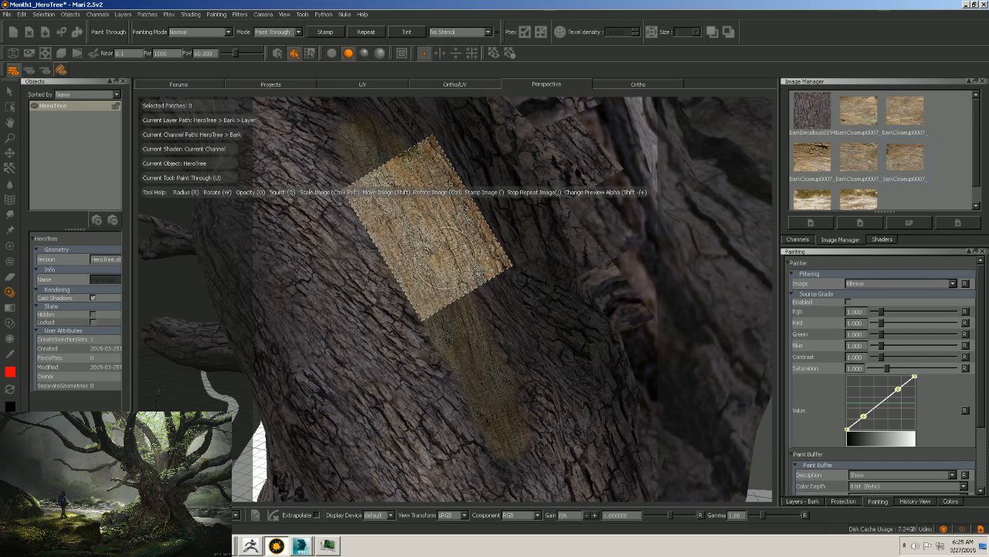
Place the brown bark image over the diagonal ridge strip and paint it wider and longer down the trunk.
alt+drag(531, 348, 443, 320)
alt+right_drag(444, 320, 530, 311)
alt+drag(530, 311, 425, 332)
shift+drag(427, 233, 408, 285)
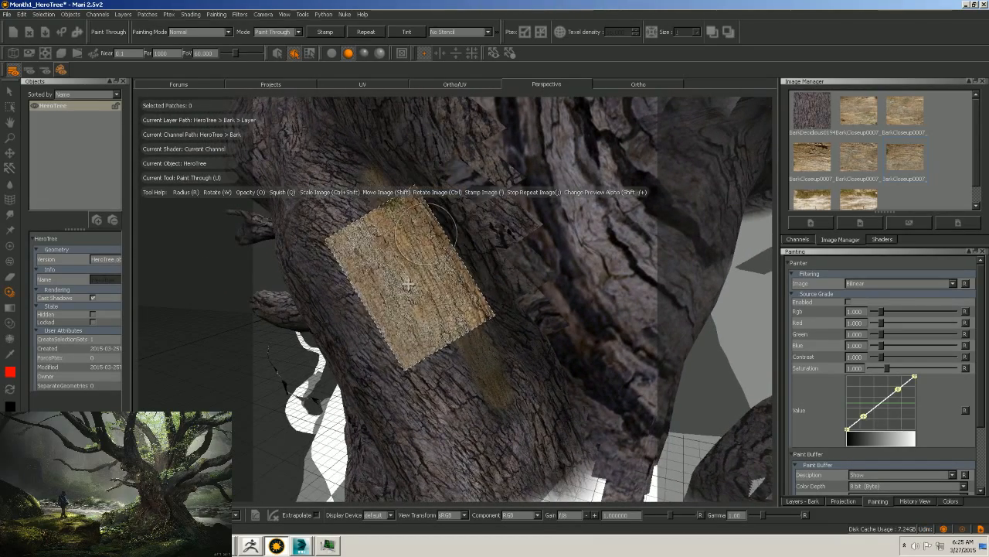
mouse_move(411, 348)
mouse_down()
mouse_move(407, 308)
mouse_move(380, 249)
mouse_move(394, 273)
mouse_up()
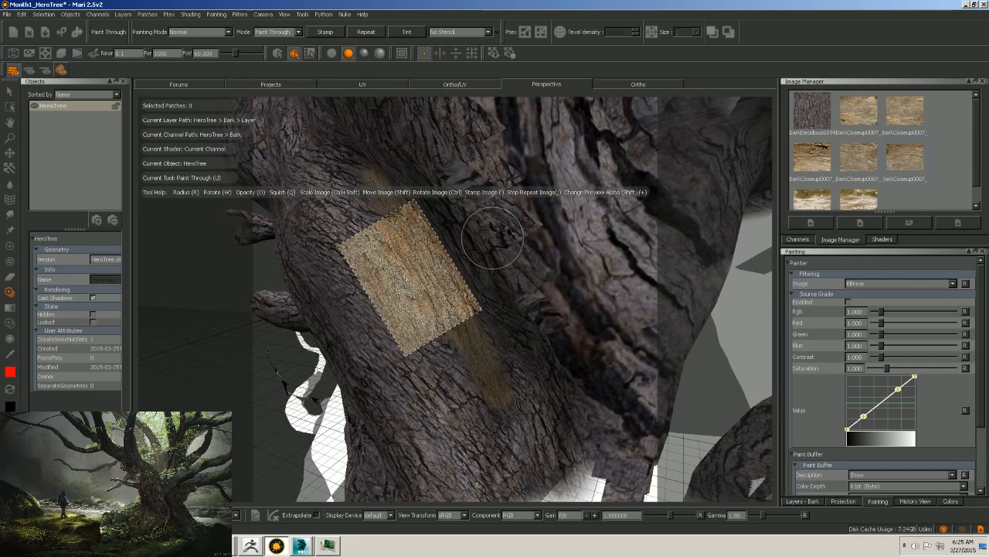
mouse_move(493, 240)
alt+right_down()
mouse_move(505, 218)
mouse_move(523, 218)
mouse_move(519, 244)
mouse_move(530, 232)
alt+right_up()
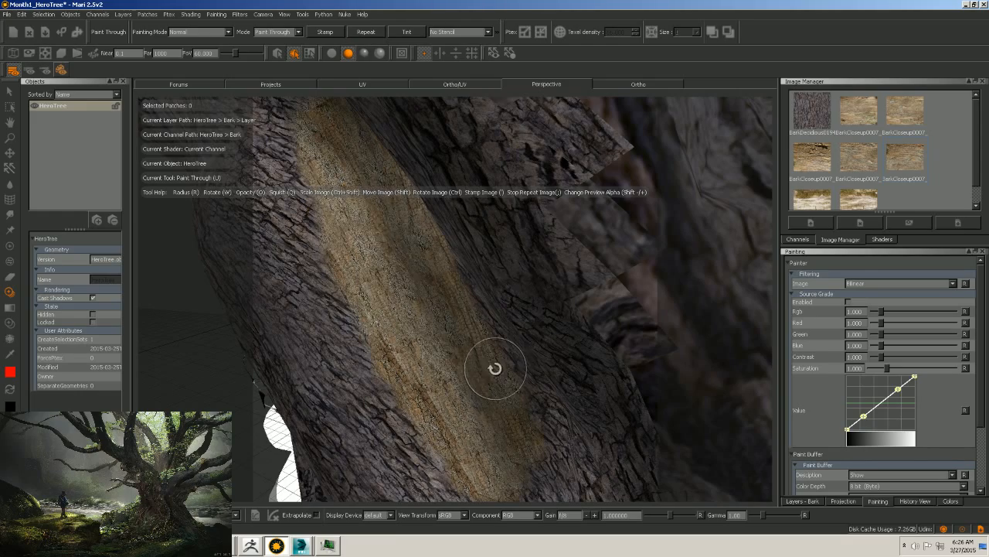
Examine the two light bark patches from a distance and inspect the trunk from another side.
mouse_move(497, 369)
alt+mouse_down()
mouse_move(450, 338)
mouse_move(503, 353)
mouse_move(515, 338)
alt+mouse_up()
alt+right_drag(514, 338, 495, 356)
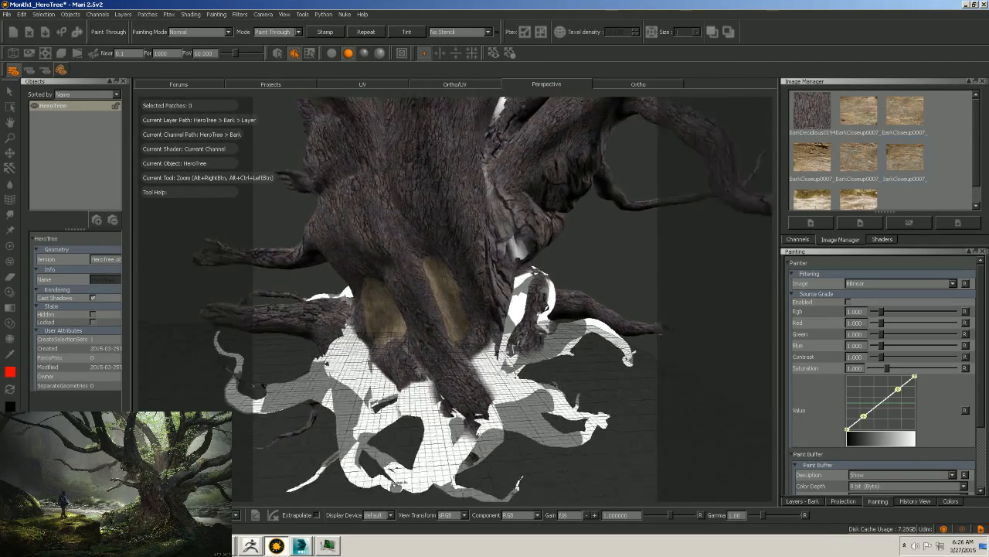
mouse_move(514, 352)
alt+mouse_down()
mouse_move(482, 335)
mouse_move(630, 364)
mouse_move(534, 356)
mouse_move(470, 393)
mouse_move(332, 379)
mouse_move(371, 357)
mouse_move(307, 356)
alt+mouse_up()
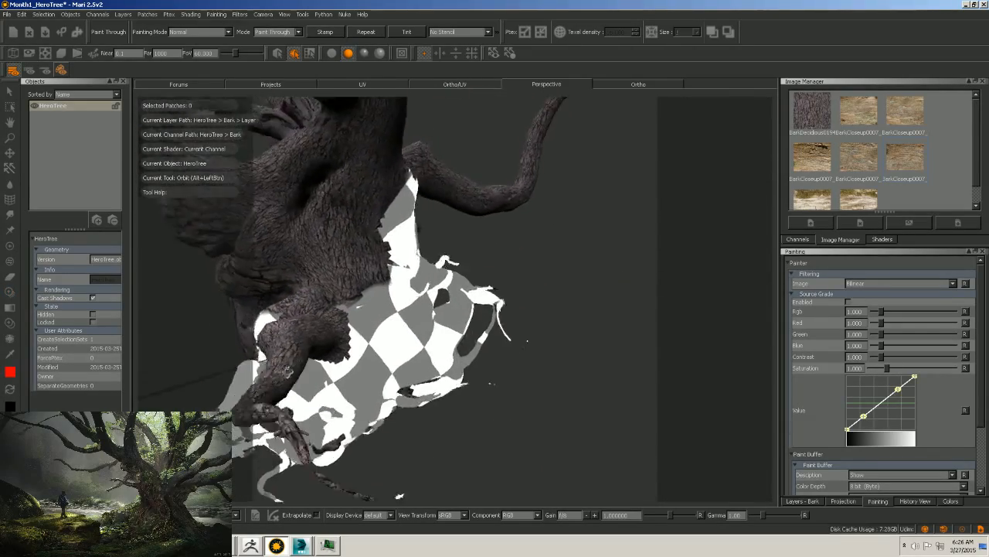
Paint the light brown bark image onto the centre of the trunk bulge with the Paint Through tool.
alt+right_drag(306, 356, 397, 320)
alt+middle_drag(397, 320, 649, 413)
alt+right_drag(523, 353, 278, 340)
alt+drag(461, 294, 451, 352)
alt+right_drag(451, 352, 630, 340)
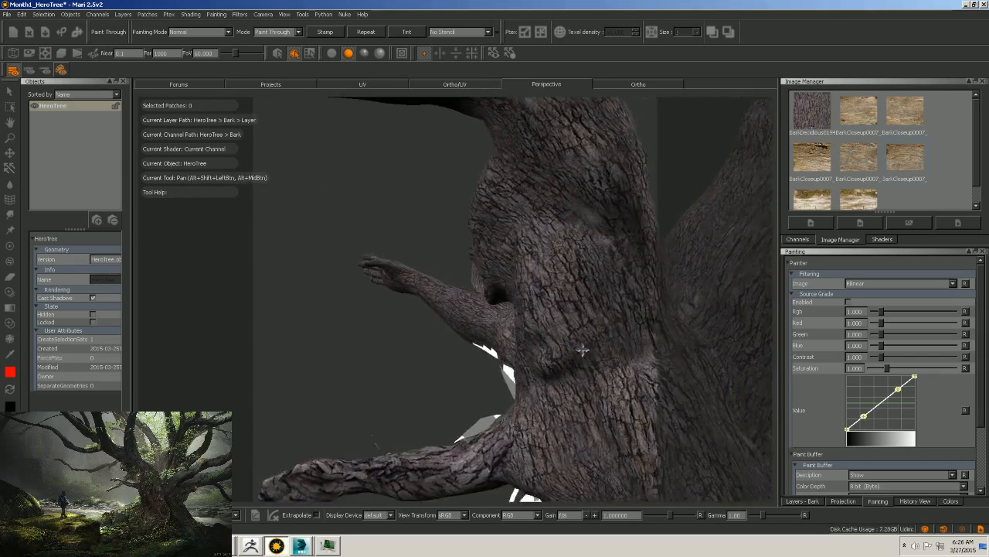
alt+middle_drag(630, 340, 516, 337)
key(u)
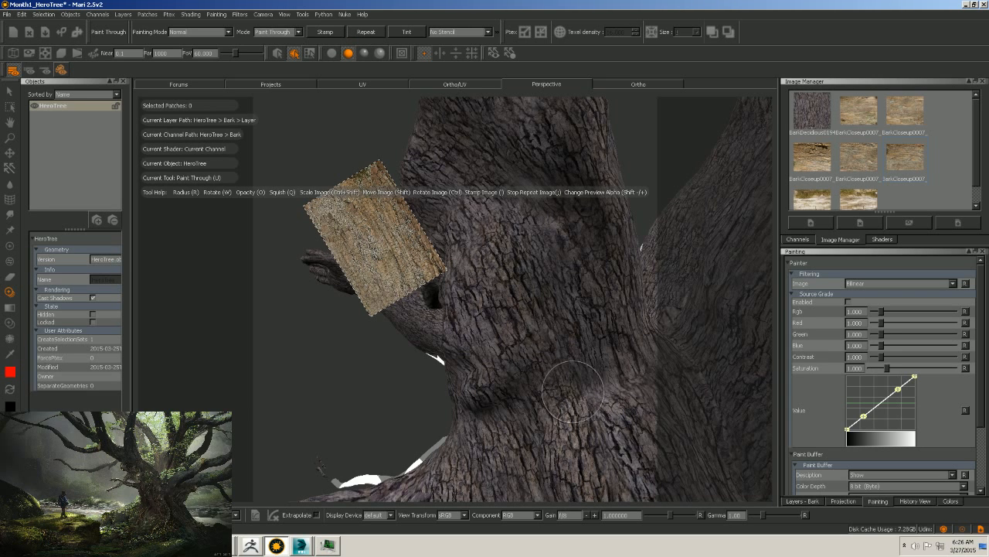
alt+middle_drag(541, 360, 473, 333)
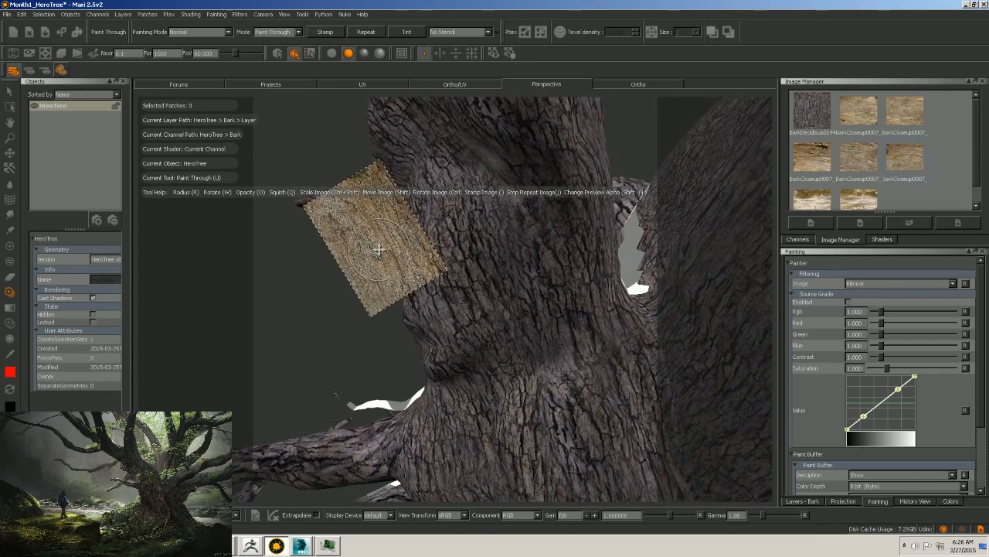
mouse_move(364, 245)
shift+mouse_down()
mouse_move(473, 294)
mouse_move(499, 297)
mouse_move(515, 276)
shift+mouse_up()
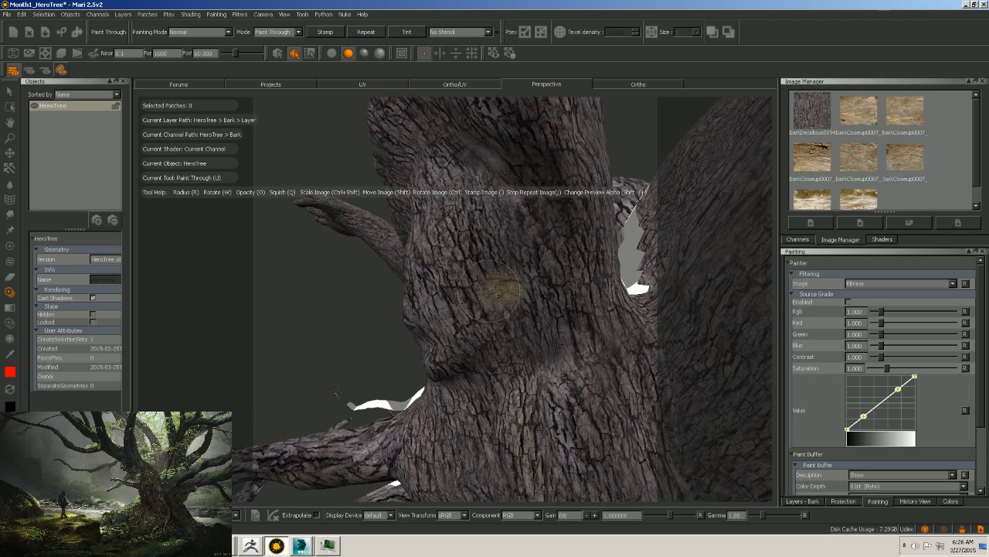
drag(497, 310, 486, 344)
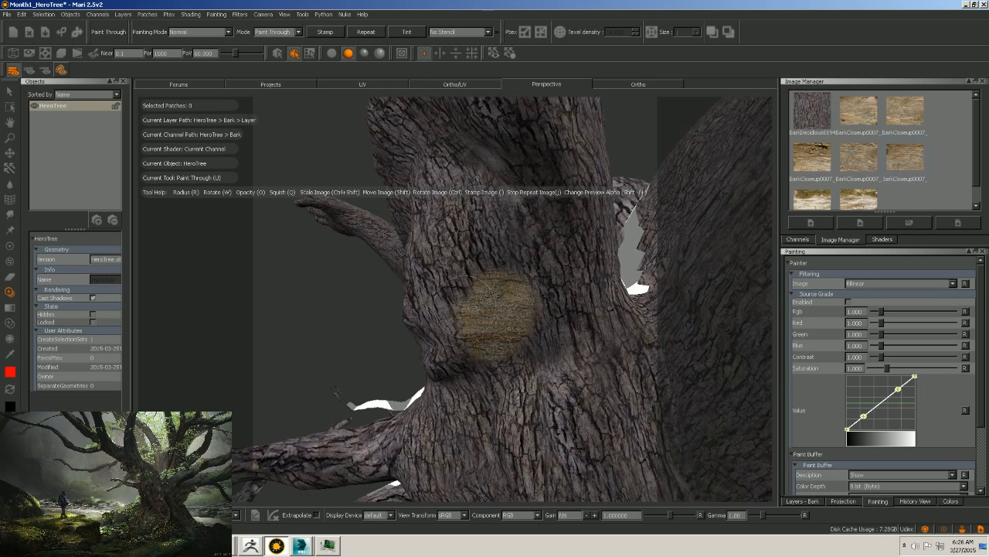
drag(470, 327, 464, 357)
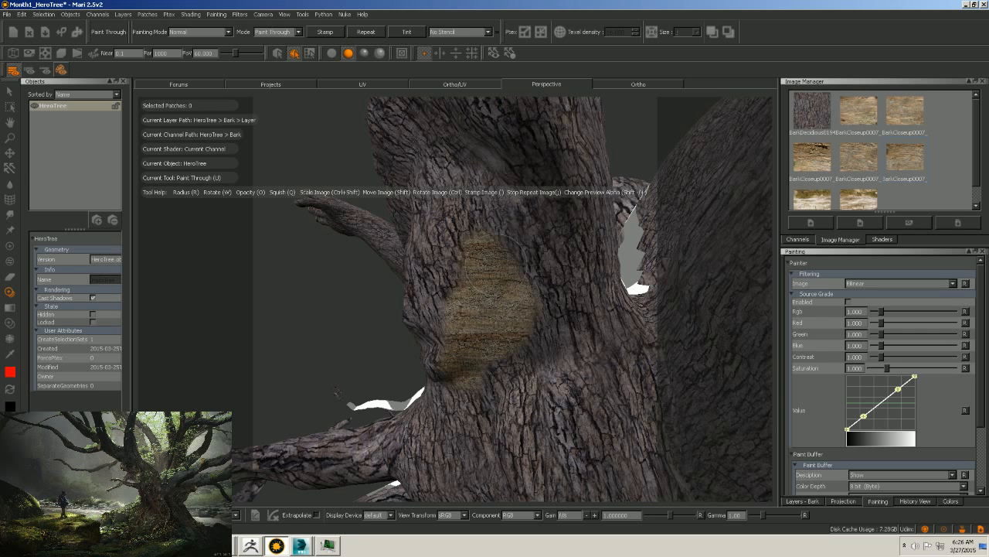
Rotate the bark image and extend the light bark over the bulge's upper part and outer edge.
ctrl+drag(494, 276, 480, 226)
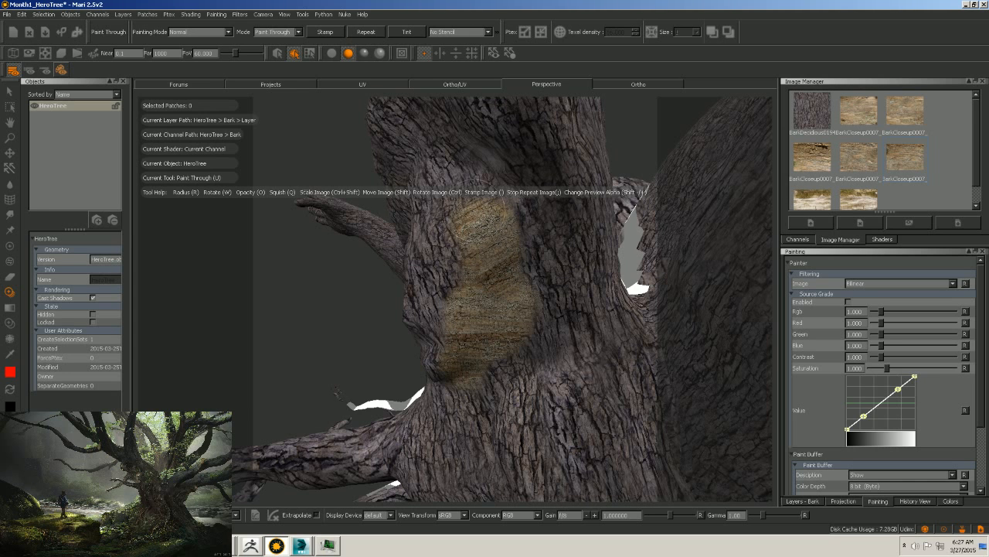
mouse_move(480, 232)
ctrl+mouse_down()
mouse_move(484, 310)
mouse_move(457, 328)
mouse_move(487, 240)
mouse_move(450, 324)
mouse_move(427, 334)
ctrl+mouse_up()
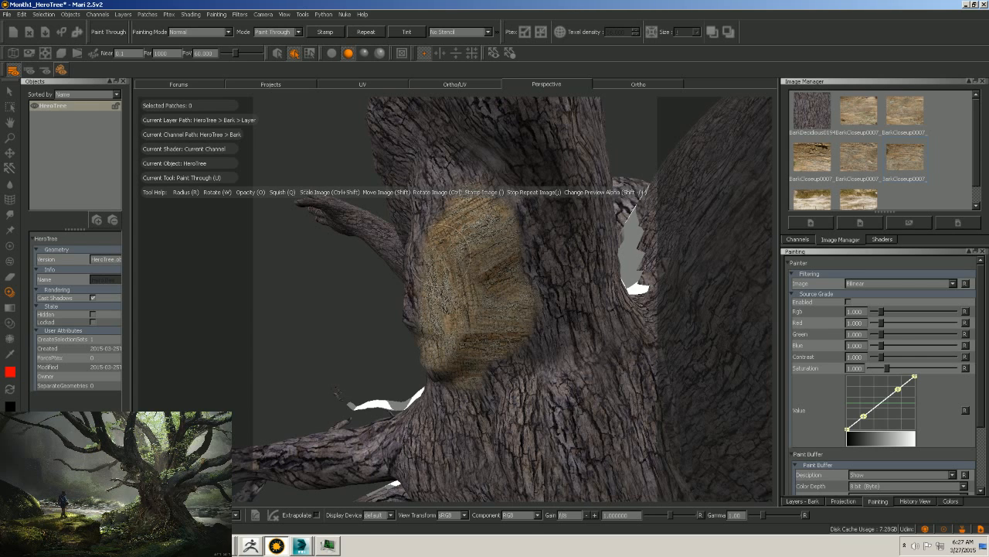
mouse_move(408, 286)
mouse_down()
mouse_move(408, 246)
mouse_move(429, 224)
mouse_up()
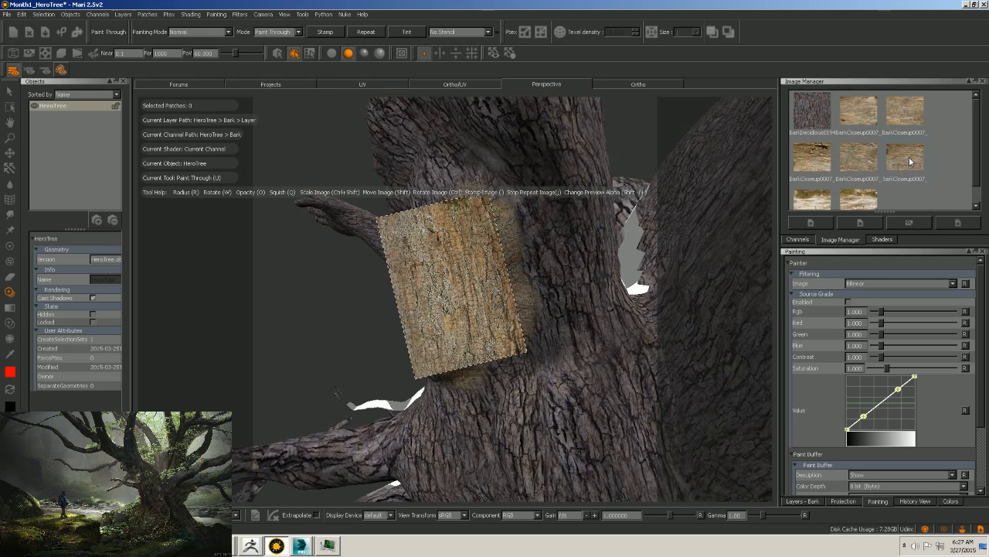
Switch to the middle BarkCloseup0007 image in the second row, then rescale, rotate and paint it over the bulge.
click(856, 159)
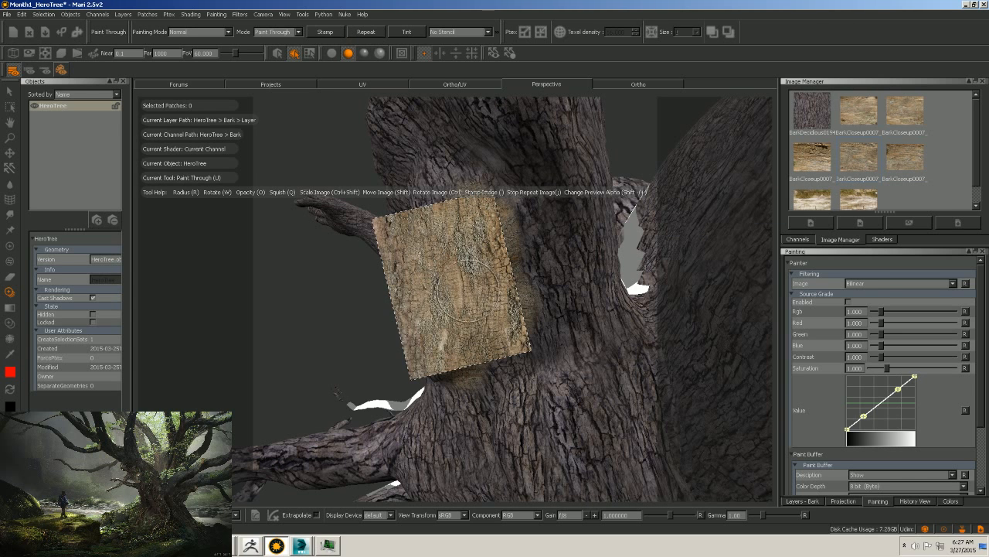
mouse_move(467, 290)
ctrl+shift+mouse_down()
mouse_move(456, 306)
mouse_move(470, 308)
mouse_move(463, 292)
mouse_move(479, 255)
mouse_move(421, 280)
ctrl+shift+mouse_up()
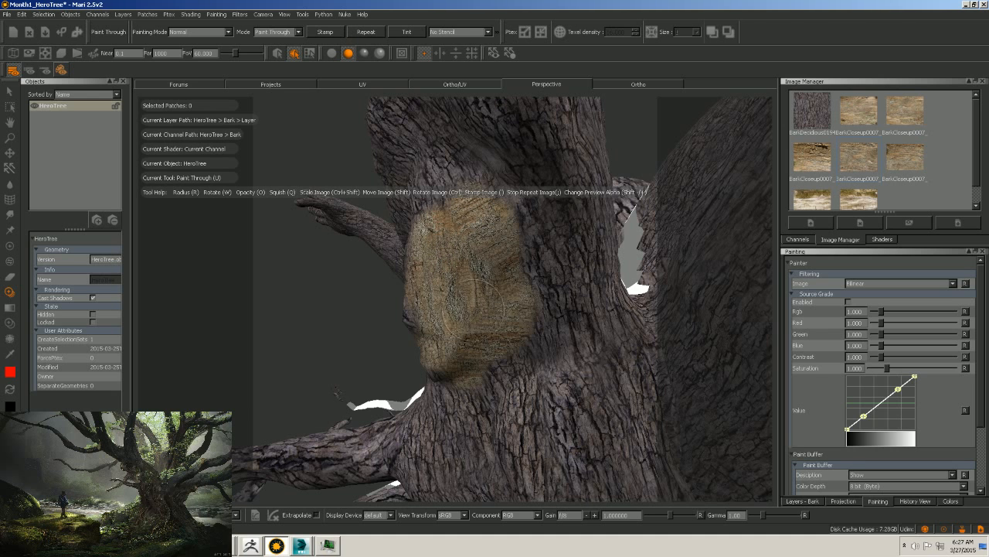
mouse_move(482, 286)
ctrl+mouse_down()
mouse_move(472, 323)
mouse_move(481, 333)
ctrl+mouse_up()
key(ctrl+z)
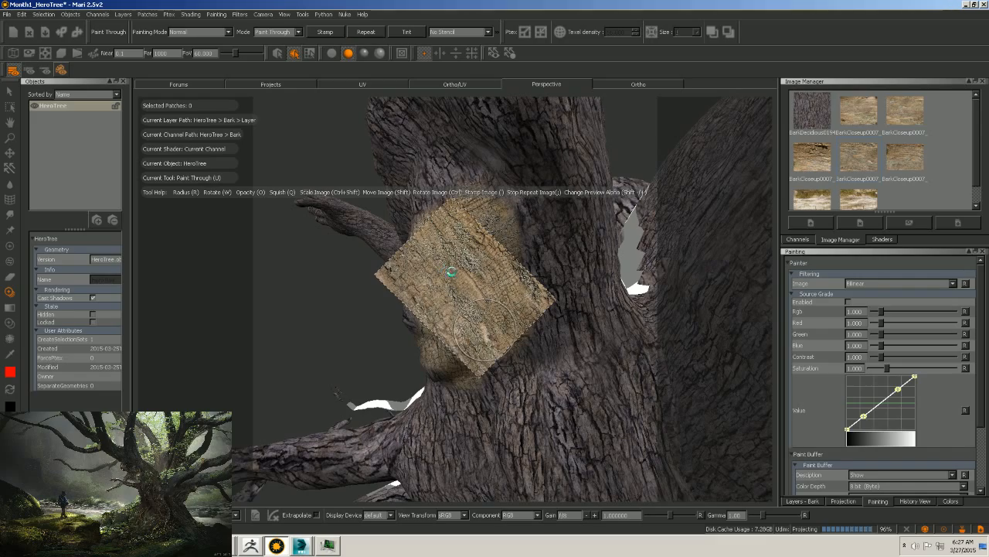
Enlarge the bark image and paint it down the unpainted side of the bulge, from its top to its lower lip.
alt+drag(431, 245, 487, 261)
mouse_move(487, 261)
alt+right_down()
mouse_move(539, 261)
mouse_move(507, 278)
alt+right_up()
alt+drag(507, 278, 645, 270)
mouse_move(532, 296)
alt+mouse_down()
mouse_move(607, 280)
mouse_move(544, 340)
alt+mouse_up()
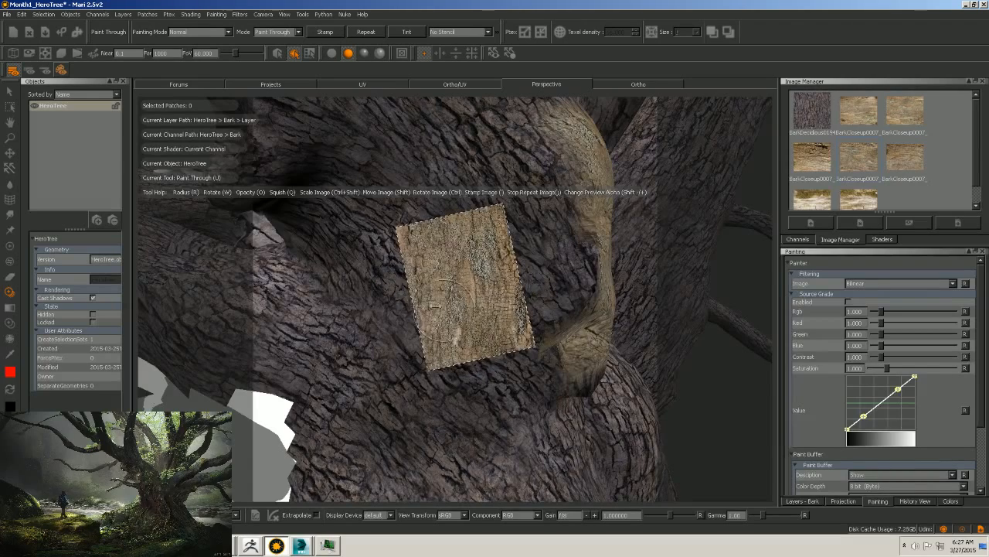
mouse_move(435, 302)
ctrl+shift+mouse_down()
mouse_move(455, 276)
mouse_move(437, 300)
mouse_move(466, 288)
mouse_move(573, 285)
mouse_move(585, 267)
mouse_move(533, 340)
mouse_move(551, 383)
mouse_move(512, 305)
mouse_move(533, 228)
mouse_move(516, 204)
mouse_move(557, 178)
mouse_move(524, 173)
mouse_move(495, 193)
mouse_move(490, 263)
mouse_move(534, 340)
mouse_move(441, 302)
mouse_move(534, 398)
ctrl+shift+mouse_up()
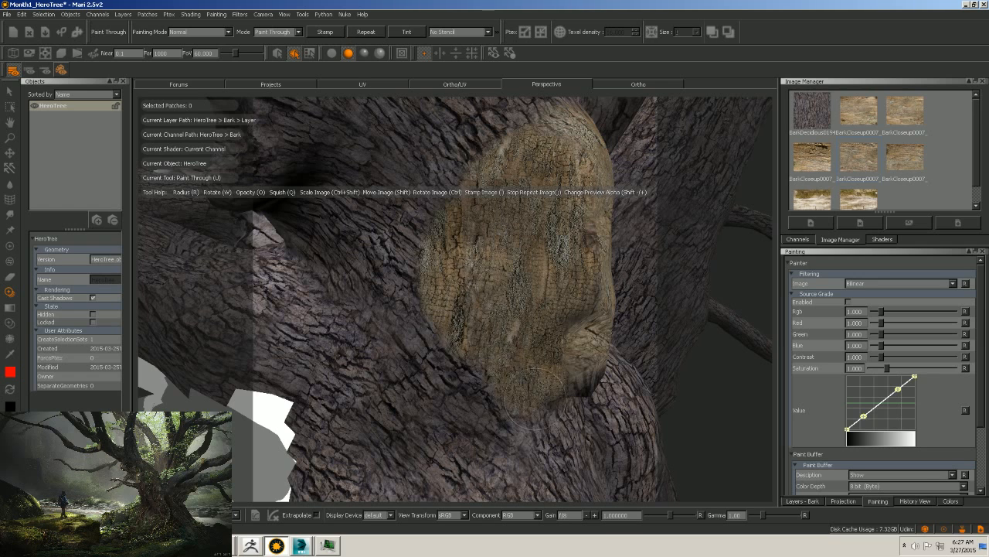
mouse_move(433, 224)
mouse_down()
mouse_move(464, 378)
mouse_move(451, 170)
mouse_move(463, 123)
mouse_move(536, 113)
mouse_up()
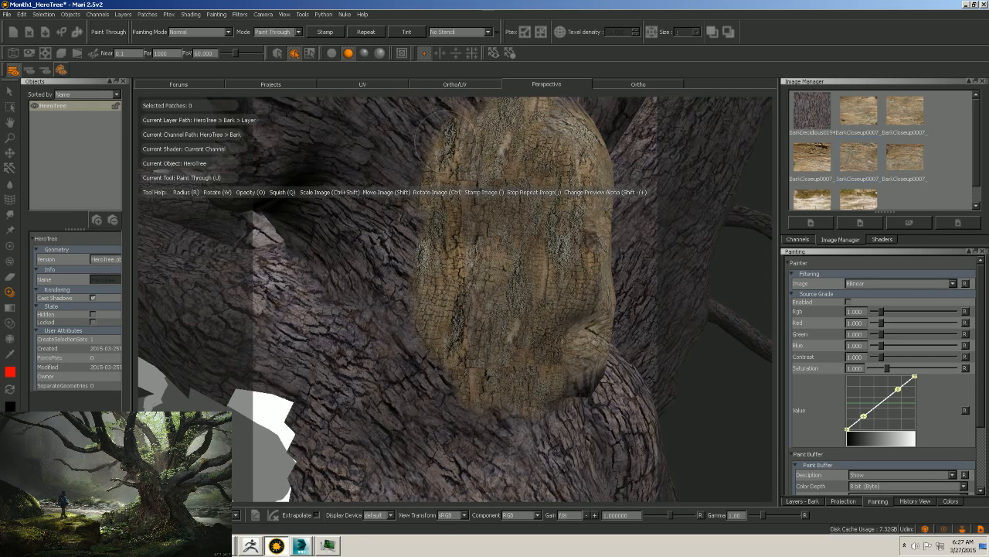
drag(442, 138, 412, 280)
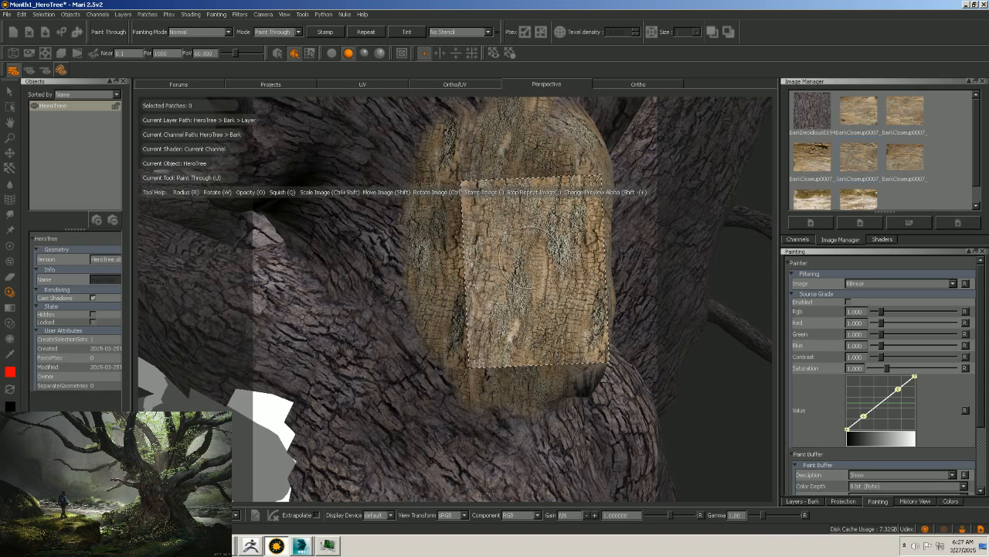
Reposition the bark image and widen the light patch farther around the bulge's side, then project the paint onto the model.
mouse_move(541, 272)
shift+mouse_down()
mouse_move(505, 256)
mouse_move(514, 262)
mouse_move(504, 267)
mouse_move(483, 261)
mouse_move(463, 160)
mouse_move(427, 159)
mouse_move(418, 371)
mouse_move(391, 221)
mouse_move(410, 124)
mouse_move(378, 340)
shift+mouse_up()
mouse_move(444, 361)
ctrl+mouse_down()
mouse_move(473, 352)
mouse_move(444, 361)
ctrl+mouse_up()
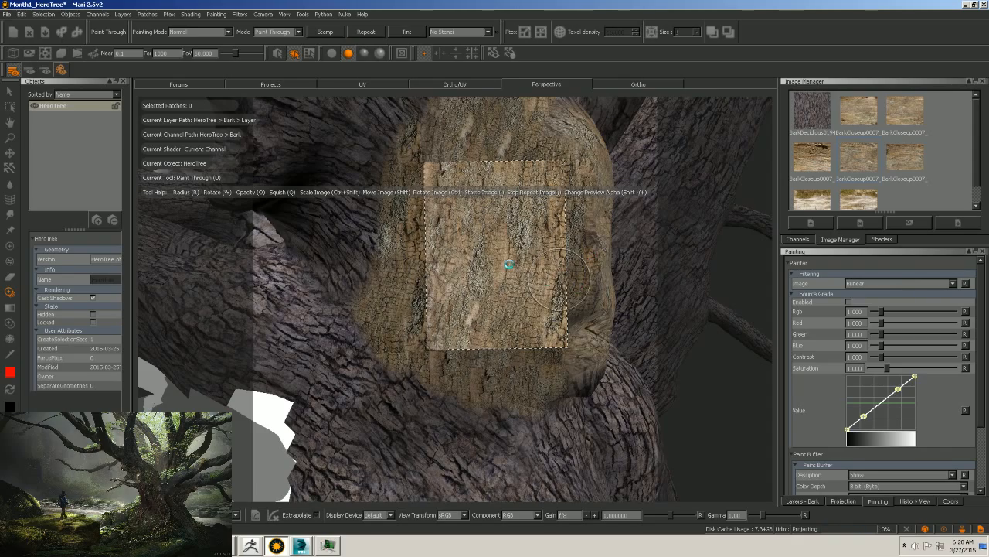
mouse_move(509, 264)
alt+mouse_down()
mouse_move(509, 296)
mouse_move(541, 296)
mouse_move(561, 281)
alt+mouse_up()
alt+right_drag(561, 281, 584, 279)
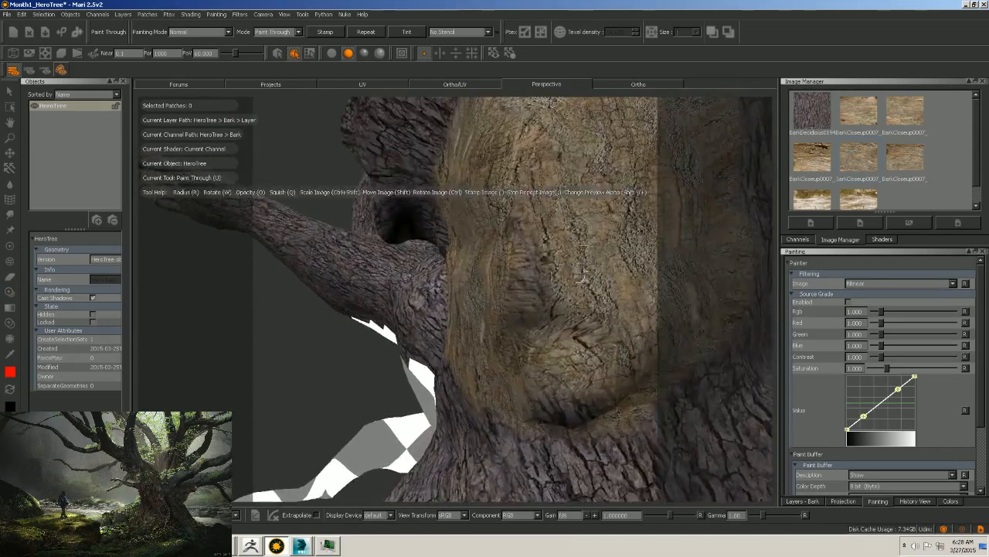
Reposition the bark image and paint over the middle of the patch above the bulge's lower lip.
alt+drag(584, 280, 430, 300)
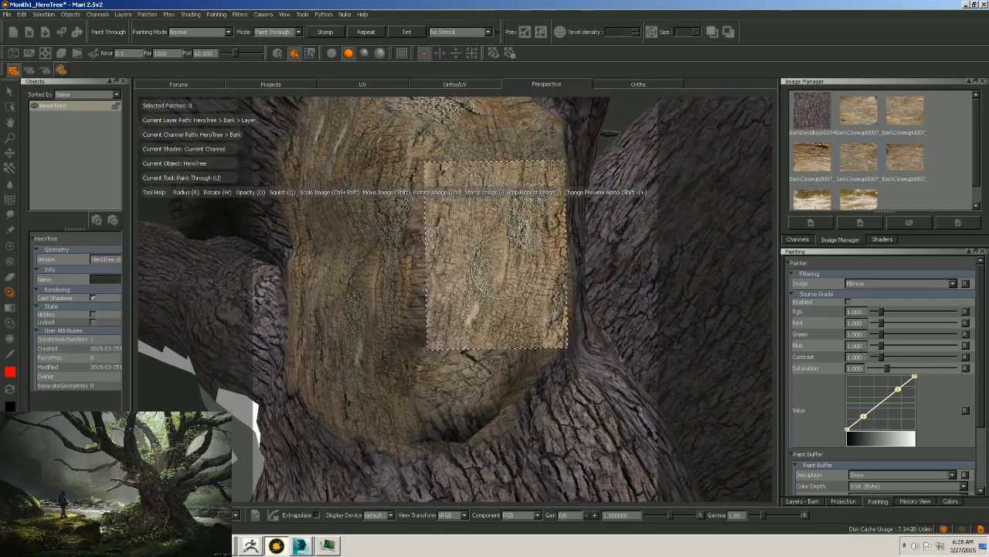
mouse_move(501, 267)
shift+mouse_down()
mouse_move(467, 299)
mouse_move(480, 311)
shift+mouse_up()
click(500, 294)
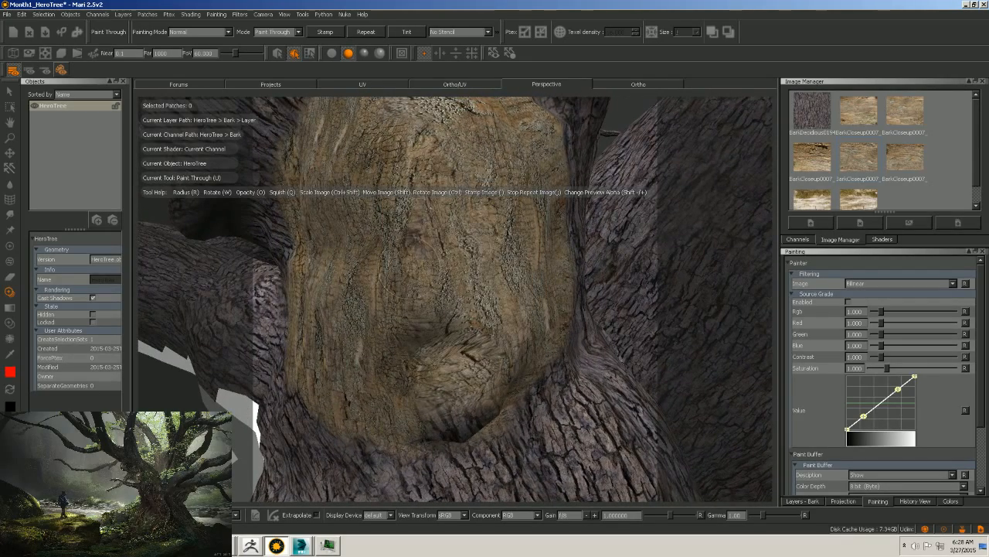
mouse_move(405, 275)
mouse_down()
mouse_move(412, 261)
mouse_move(398, 206)
mouse_up()
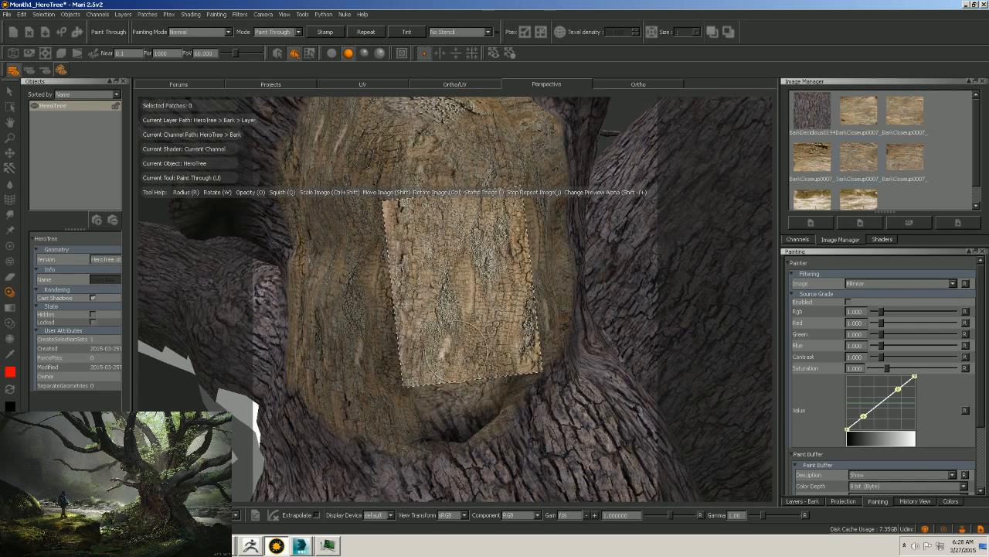
Turn the bark image sideways and paint its horizontal grain over the bulge's lower lip, then project it.
mouse_move(477, 339)
ctrl+mouse_down()
mouse_move(479, 318)
mouse_move(499, 300)
mouse_move(457, 361)
mouse_move(459, 340)
mouse_move(452, 358)
mouse_move(382, 405)
mouse_move(421, 429)
mouse_move(476, 408)
ctrl+mouse_up()
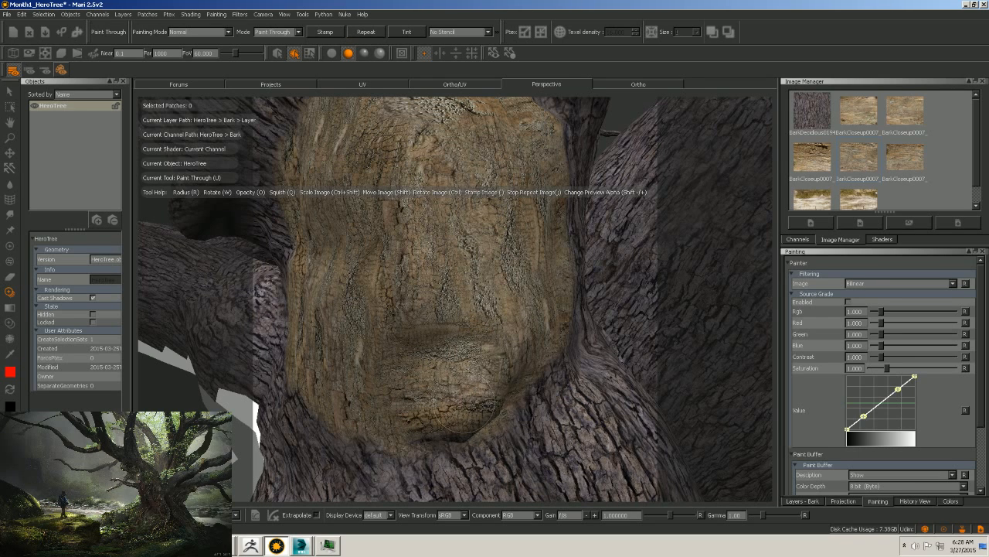
key(shift)
click(466, 385)
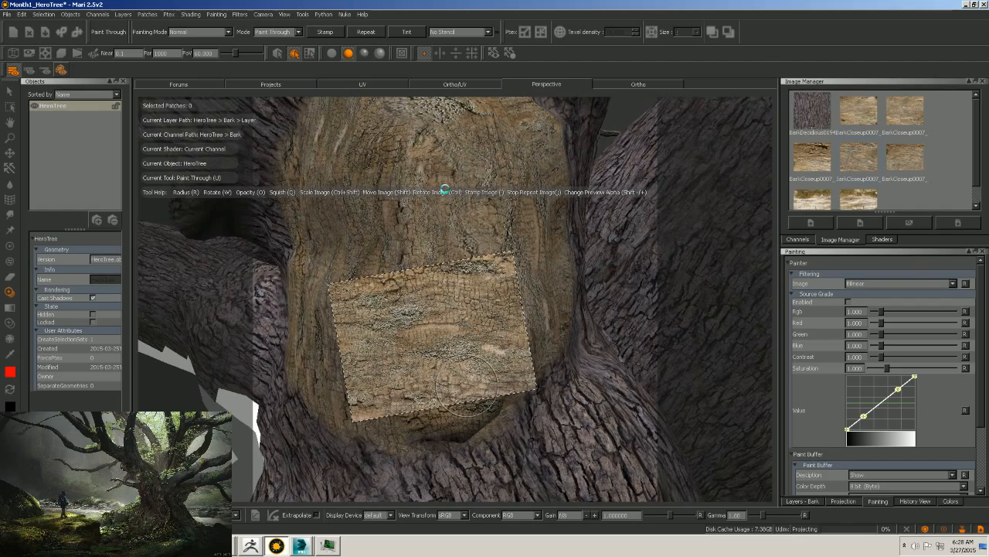
Move and rotate the bark image to the patch's upper edge and paint light bark across the top of the bulge.
alt+middle_drag(471, 169, 486, 303)
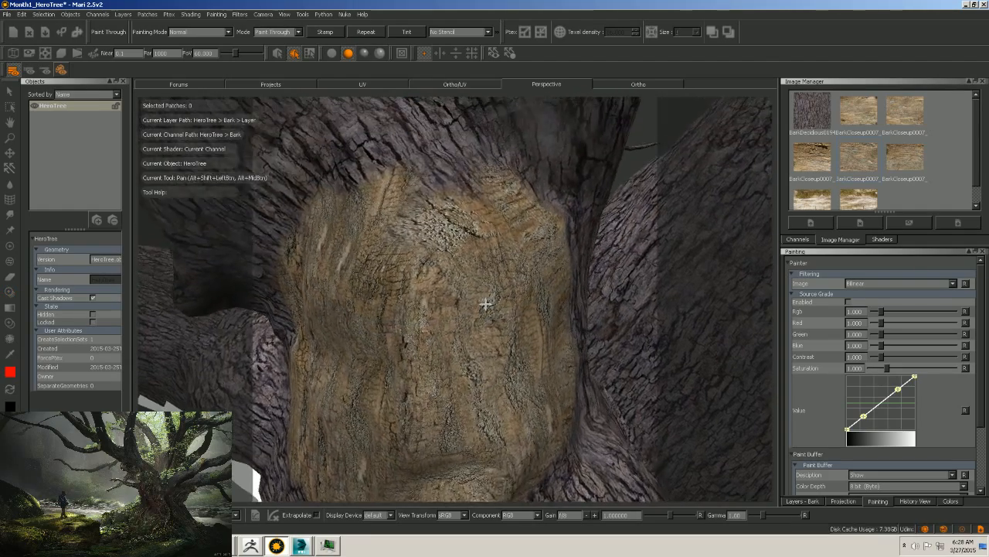
alt+drag(486, 303, 421, 318)
mouse_move(463, 276)
shift+mouse_down()
mouse_move(463, 191)
mouse_move(371, 224)
mouse_move(387, 263)
mouse_move(463, 232)
mouse_move(421, 170)
mouse_move(439, 151)
mouse_move(461, 171)
shift+mouse_up()
mouse_move(417, 201)
ctrl+mouse_down()
mouse_move(439, 213)
mouse_move(470, 154)
mouse_move(456, 153)
mouse_move(452, 162)
mouse_move(487, 169)
mouse_move(472, 178)
ctrl+mouse_up()
shift+drag(472, 178, 404, 163)
drag(317, 170, 387, 155)
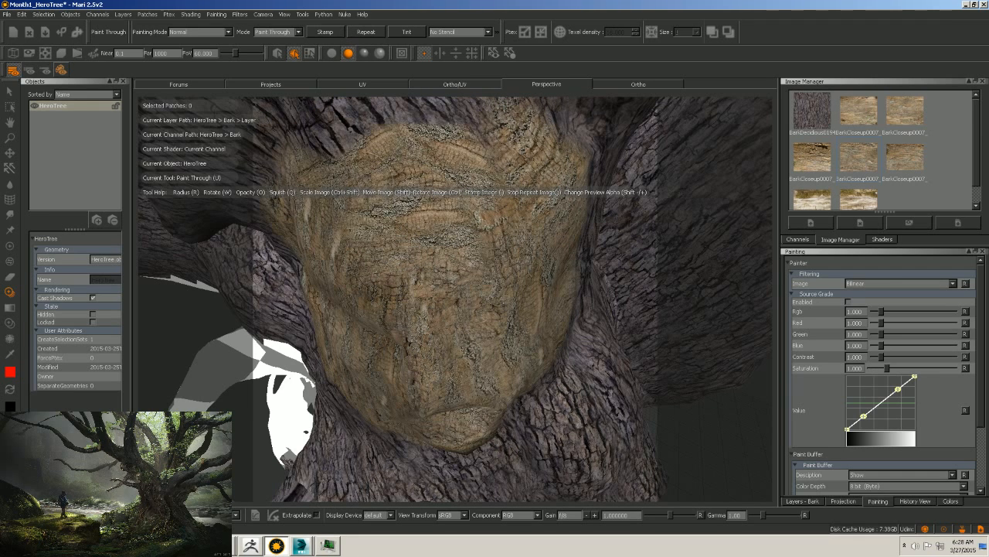
key(shift)
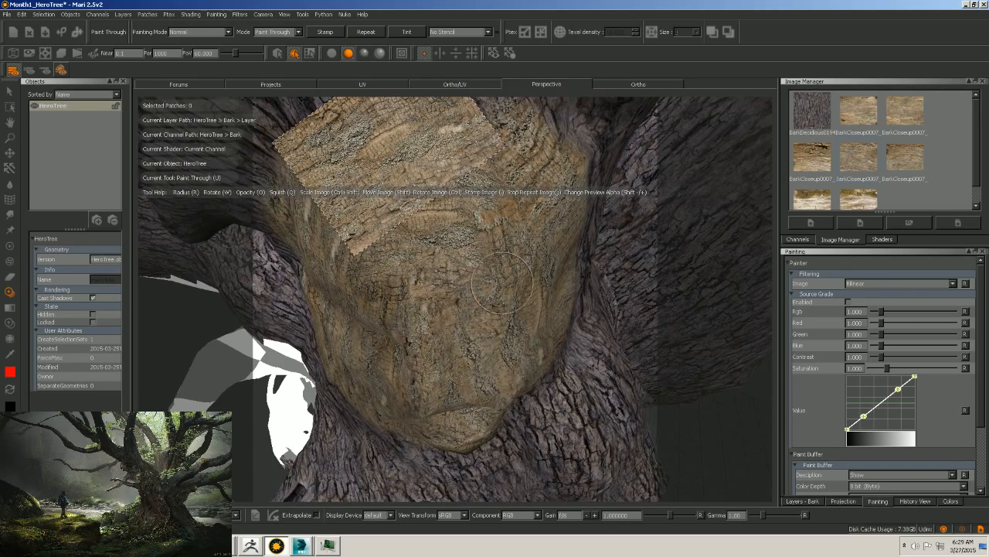
Position the bark image over the dark hollow beneath the bulge, paint the hollow with light bark, and project the paint.
mouse_move(503, 285)
alt+mouse_down()
mouse_move(453, 358)
mouse_move(455, 305)
alt+mouse_up()
alt+middle_drag(495, 328, 552, 211)
alt+middle_drag(539, 362, 496, 256)
alt+right_drag(496, 257, 561, 243)
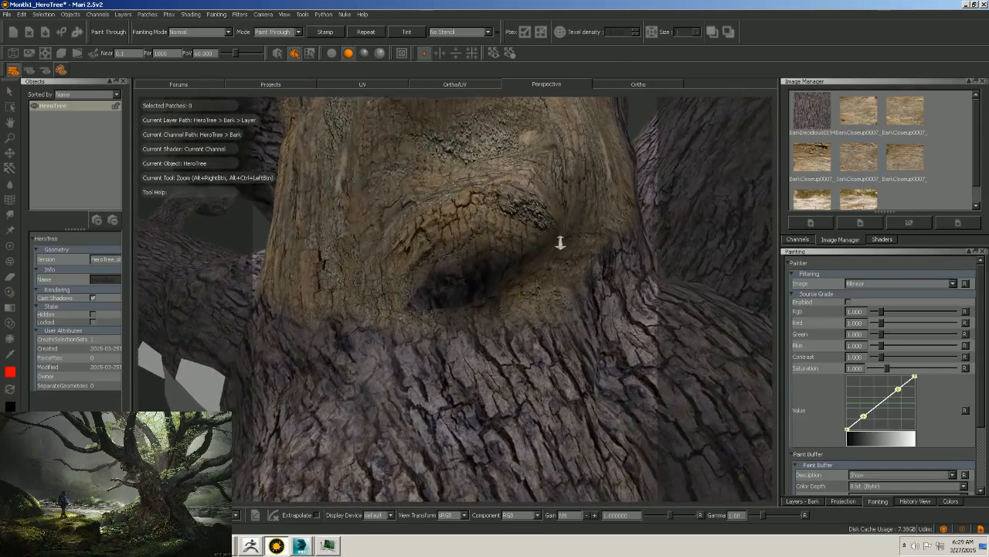
mouse_move(528, 245)
alt+mouse_down()
mouse_move(519, 230)
mouse_move(543, 226)
mouse_move(474, 276)
mouse_move(463, 260)
alt+mouse_up()
shift+drag(404, 164, 480, 265)
mouse_move(481, 265)
ctrl+mouse_down()
mouse_move(498, 248)
mouse_move(449, 252)
mouse_move(404, 283)
mouse_move(467, 283)
mouse_move(524, 222)
ctrl+mouse_up()
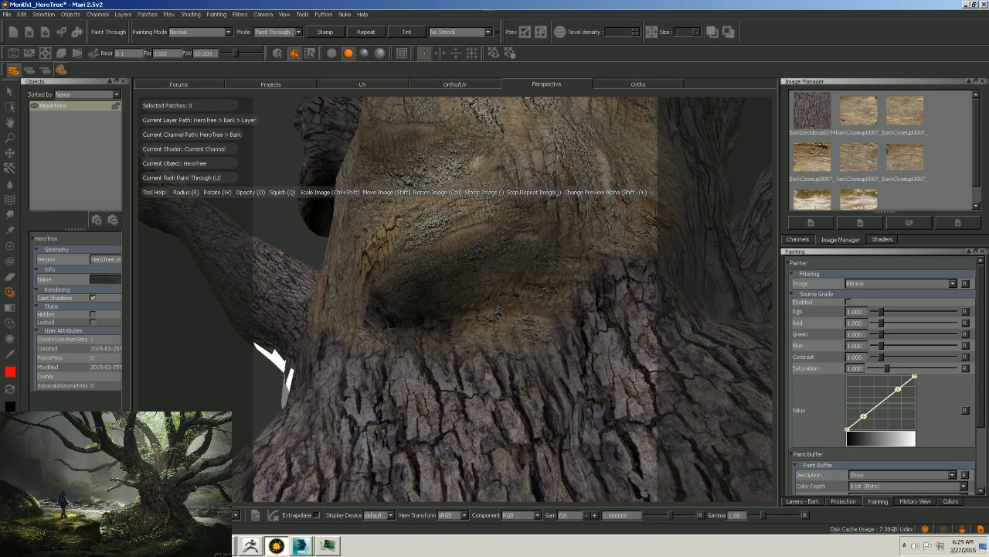
mouse_move(437, 272)
ctrl+mouse_down()
mouse_move(459, 276)
mouse_move(436, 294)
mouse_move(387, 306)
ctrl+mouse_up()
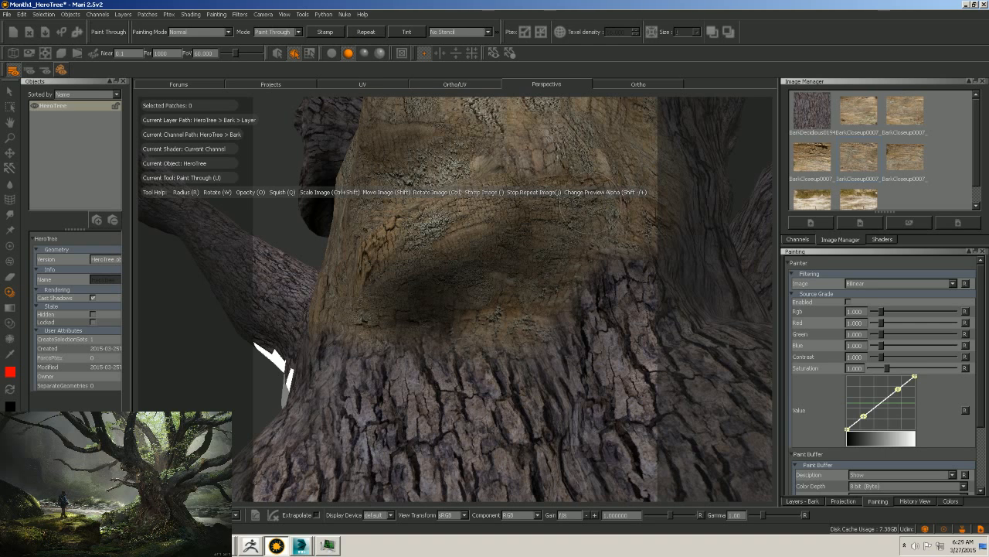
key(b)
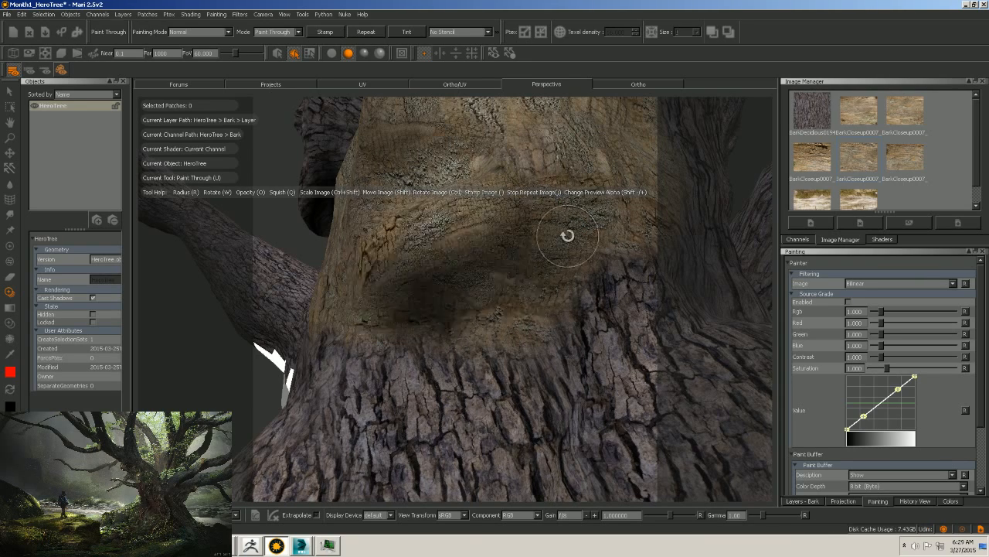
Stand the bark image nearly upright over the rounded bulge on the trunk's other side and paint light bark across its middle.
mouse_move(568, 236)
alt+mouse_down()
mouse_move(530, 239)
mouse_move(447, 341)
mouse_move(449, 307)
mouse_move(495, 293)
mouse_move(478, 273)
mouse_move(567, 263)
alt+mouse_up()
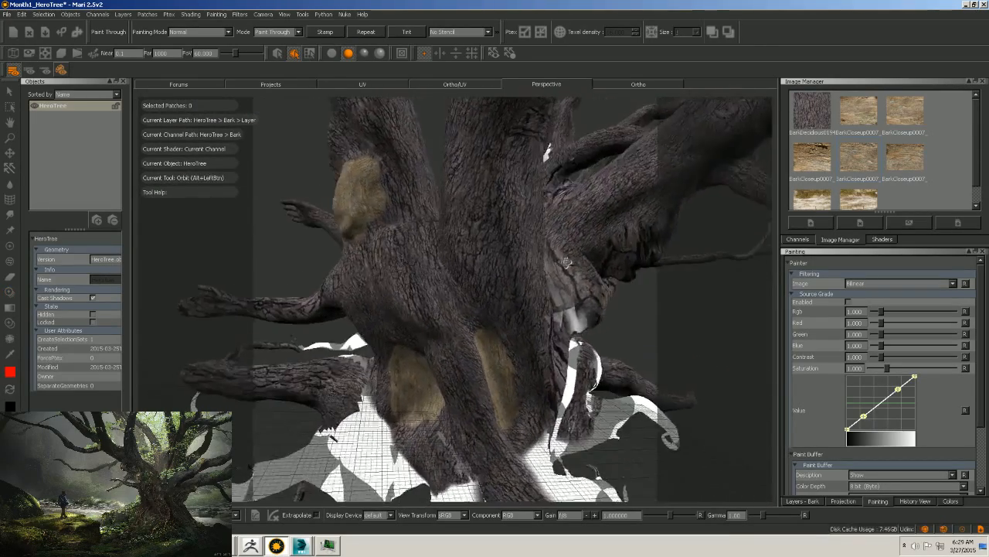
alt+right_drag(567, 262, 479, 270)
alt+middle_drag(479, 269, 477, 279)
alt+drag(477, 278, 455, 276)
alt+right_drag(455, 276, 502, 285)
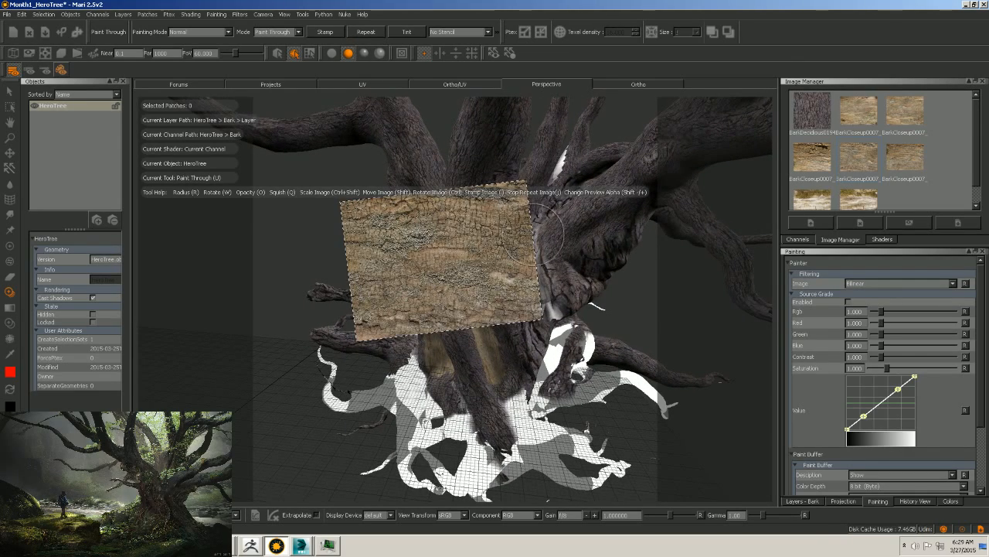
mouse_move(533, 234)
alt+mouse_down()
mouse_move(581, 307)
mouse_move(593, 255)
mouse_move(560, 255)
alt+mouse_up()
alt+right_drag(561, 255, 530, 241)
alt+middle_drag(472, 259, 481, 291)
mouse_move(482, 291)
alt+mouse_down()
mouse_move(497, 312)
mouse_move(505, 294)
mouse_move(495, 329)
mouse_move(596, 327)
mouse_move(551, 312)
alt+mouse_up()
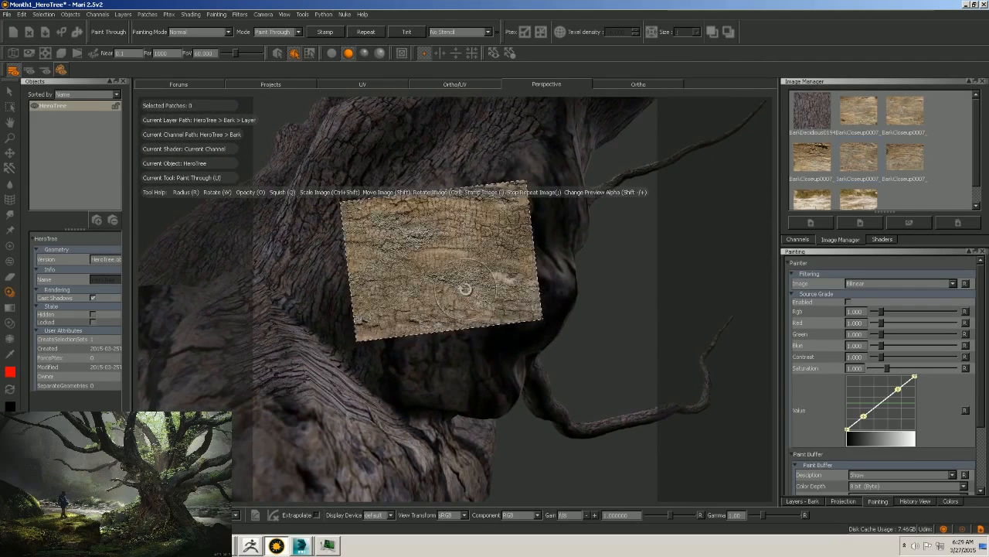
ctrl+drag(465, 289, 482, 243)
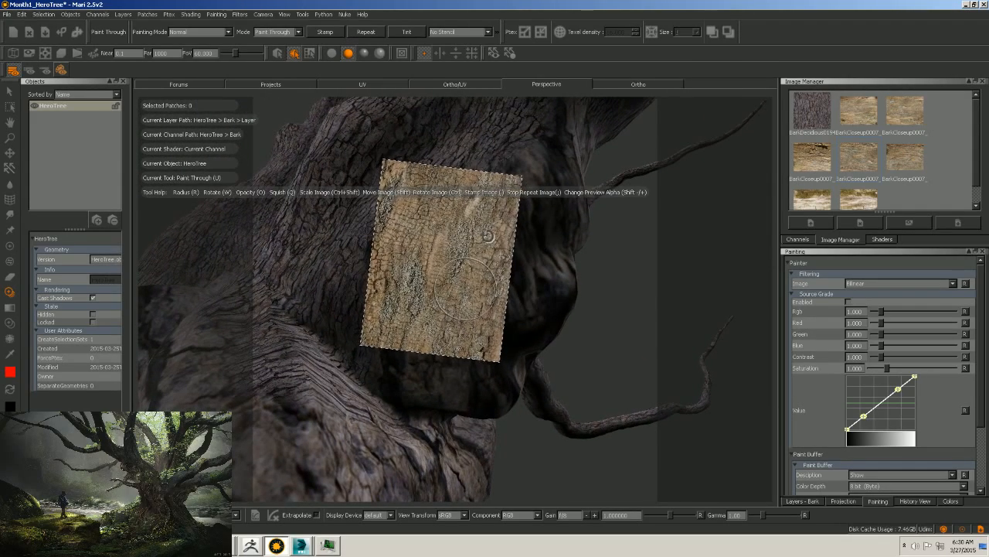
shift+drag(465, 256, 449, 278)
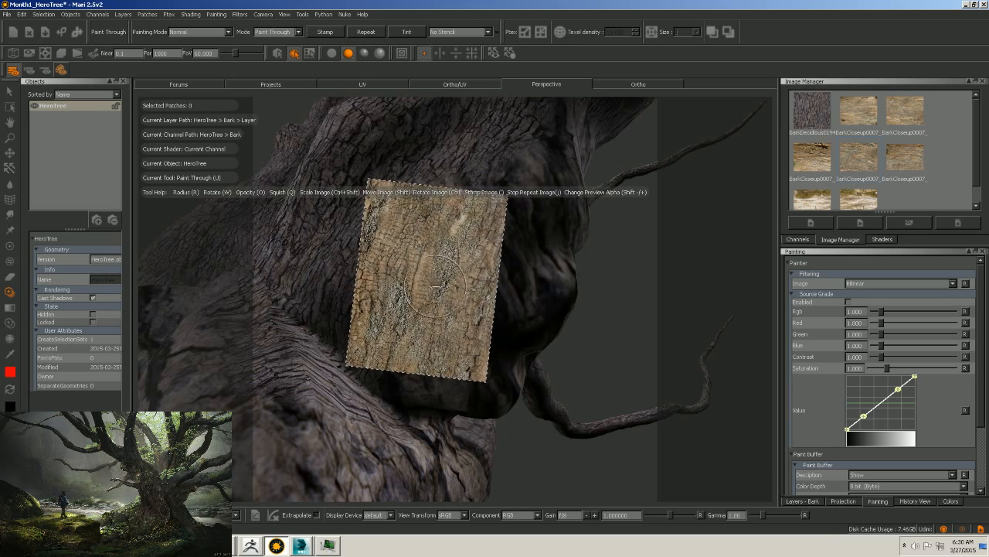
click(436, 274)
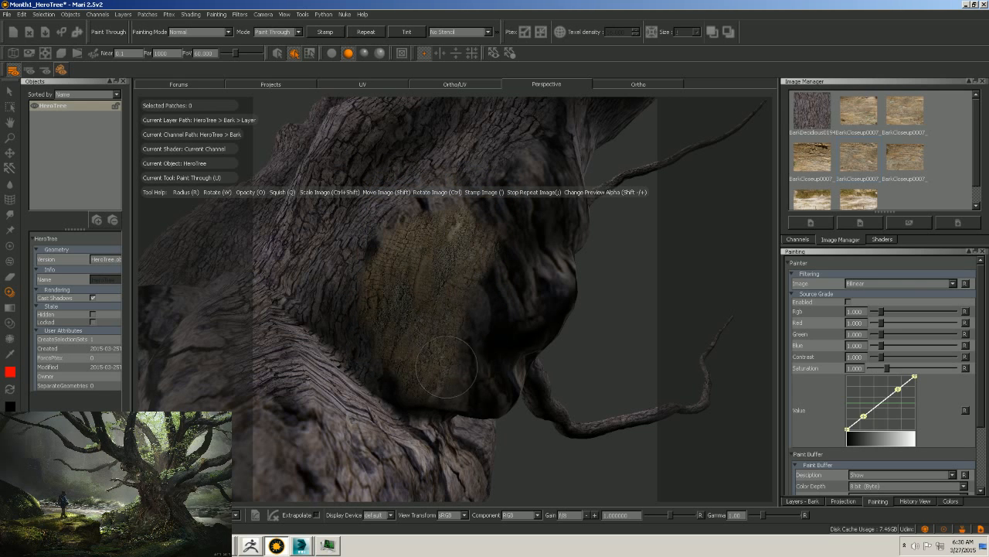
Extend the light bark over the bulge's top and toward its dark folds, turning the bark image to follow the form.
drag(497, 177, 418, 221)
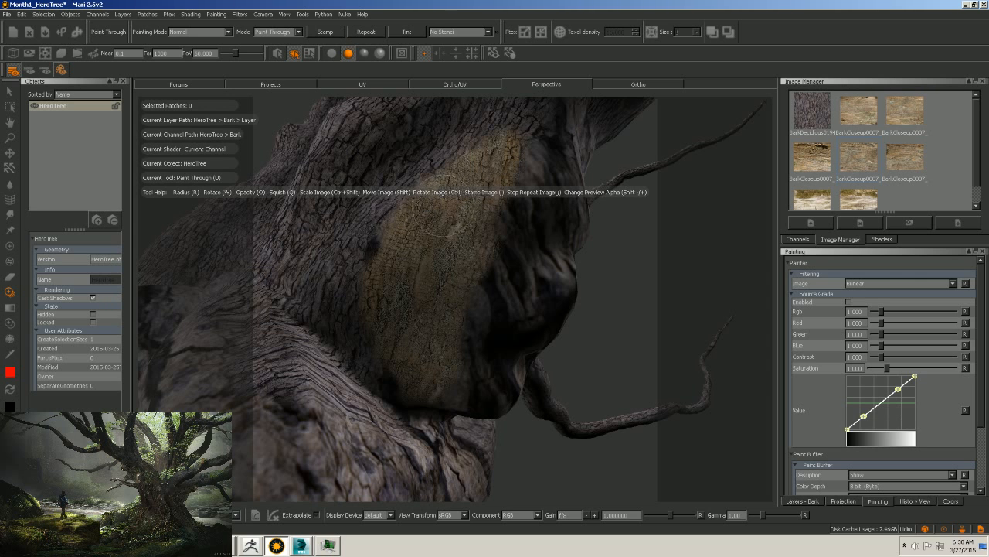
mouse_move(448, 255)
ctrl+mouse_down()
mouse_move(446, 271)
mouse_move(438, 226)
ctrl+mouse_up()
drag(460, 182, 463, 152)
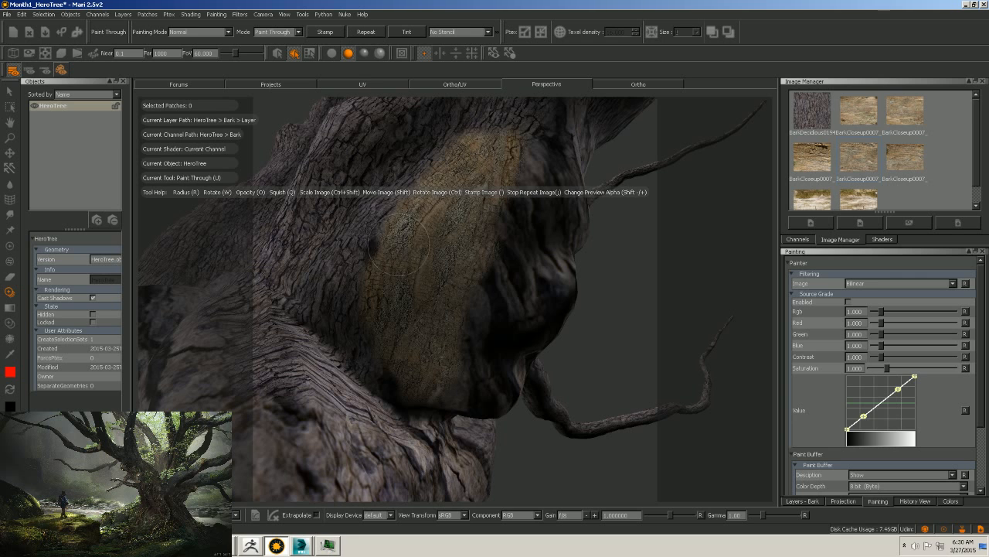
drag(469, 229, 546, 188)
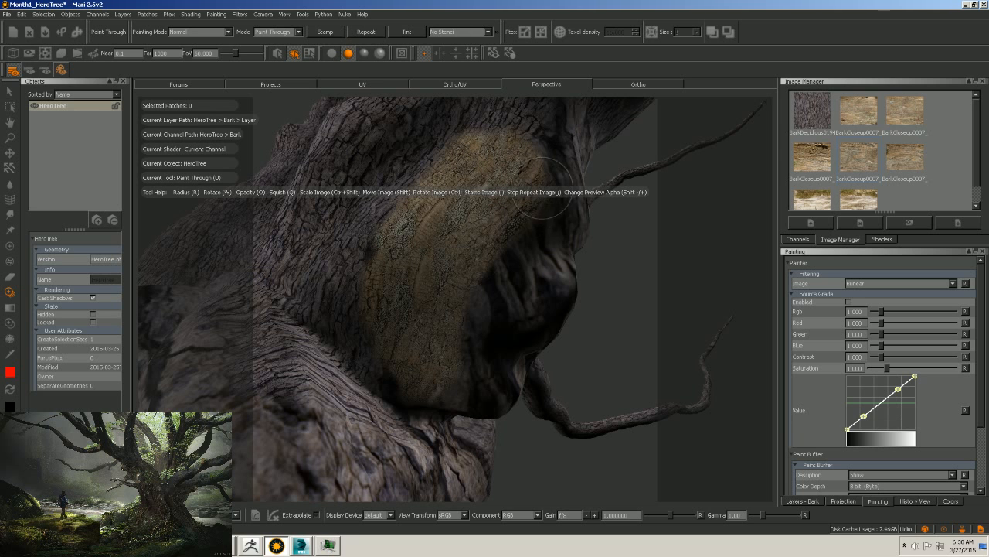
mouse_move(499, 240)
ctrl+mouse_down()
mouse_move(468, 257)
mouse_move(500, 258)
ctrl+mouse_up()
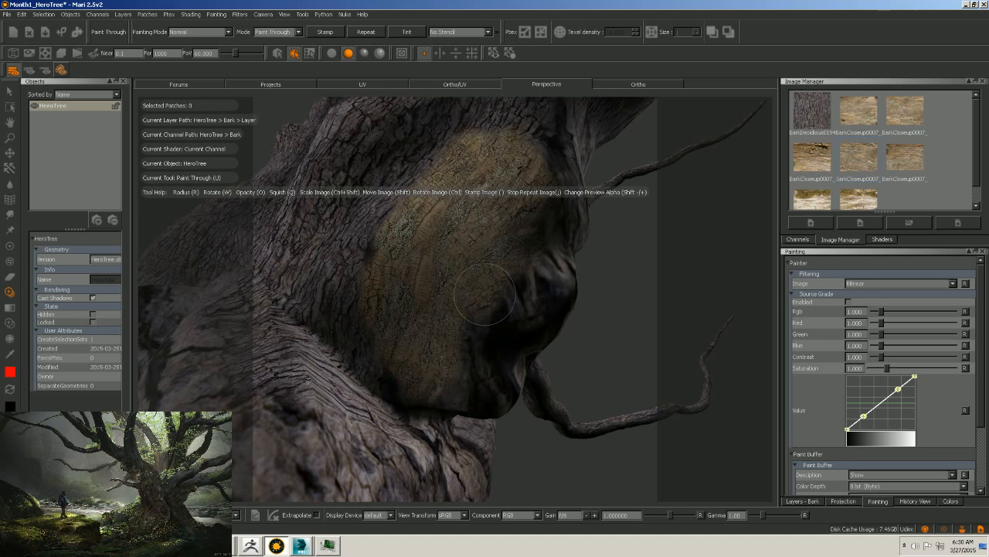
Reposition and turn the bark image to paint the bulge's outer shoulder and its lower edge with light bark.
key(shift)
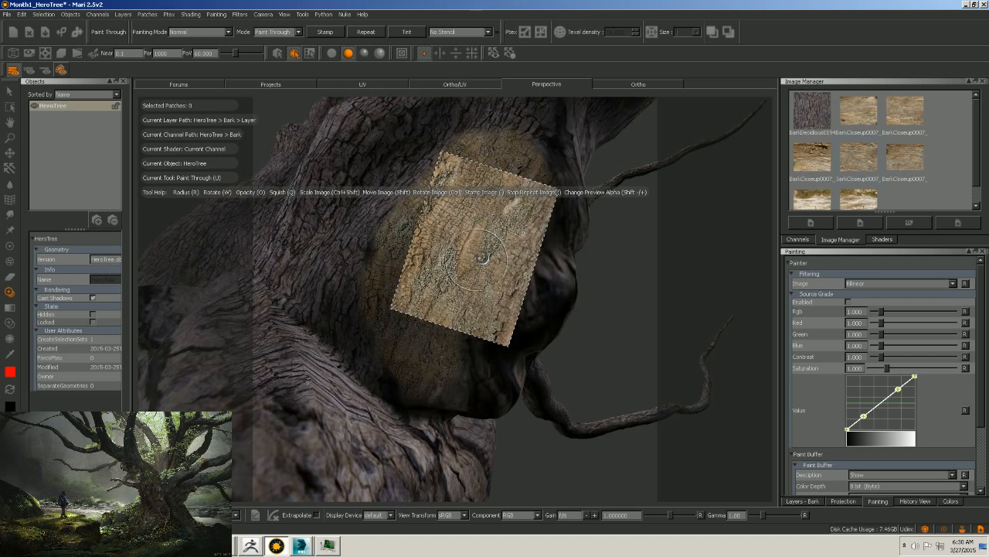
mouse_move(482, 257)
shift+mouse_down()
mouse_move(429, 242)
mouse_move(354, 263)
mouse_move(340, 294)
mouse_move(344, 323)
mouse_move(361, 330)
shift+mouse_up()
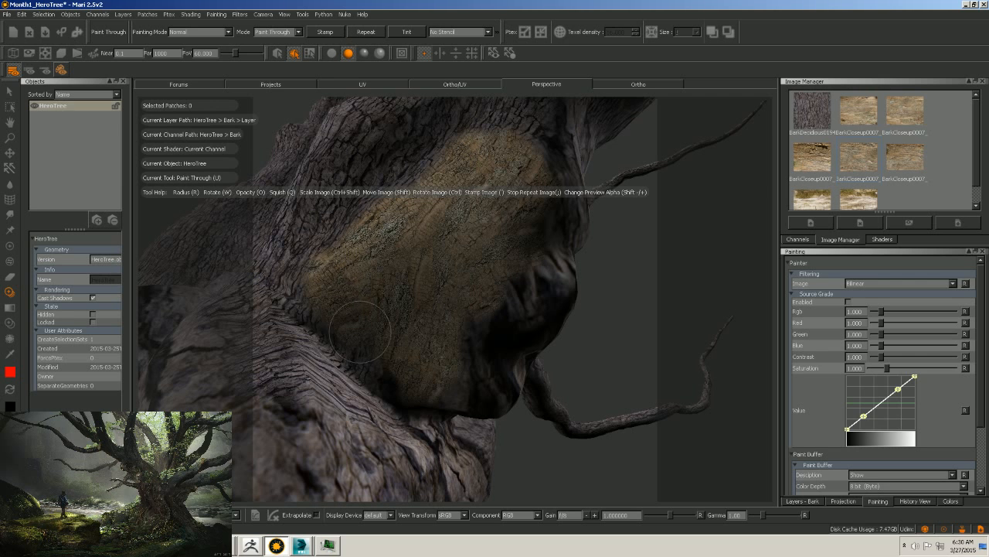
key(shift)
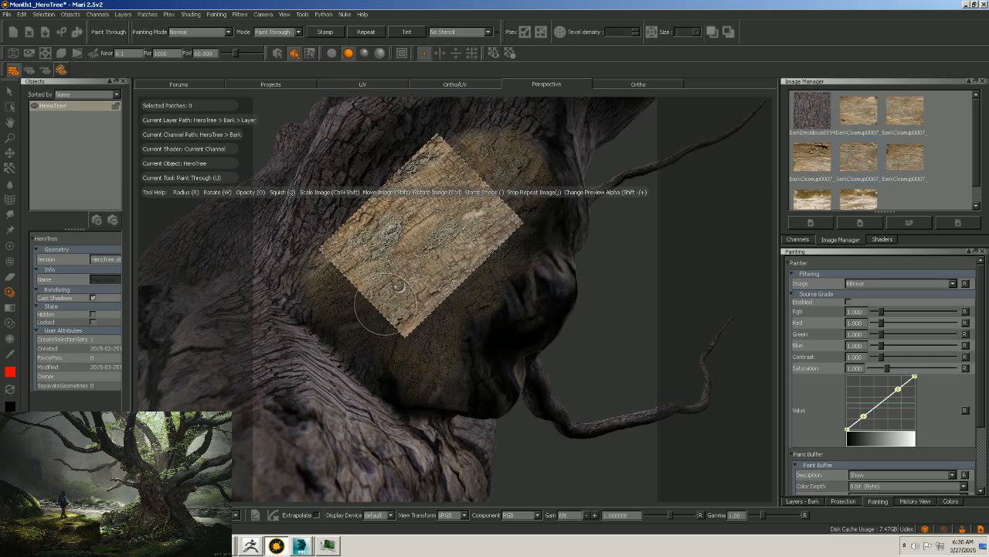
mouse_move(398, 286)
shift+mouse_down()
mouse_move(391, 289)
mouse_move(409, 379)
shift+mouse_up()
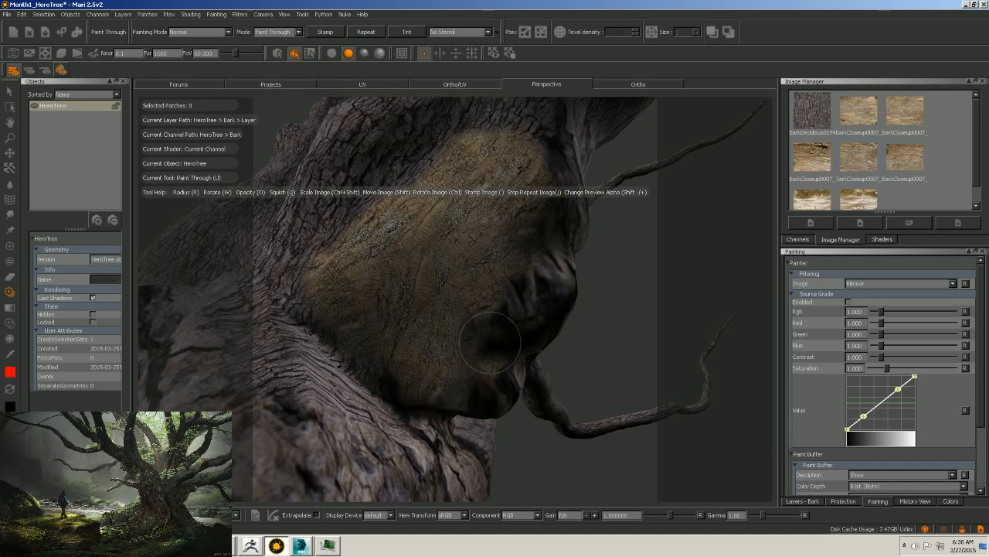
mouse_move(489, 343)
mouse_down()
mouse_move(443, 393)
mouse_move(382, 344)
mouse_up()
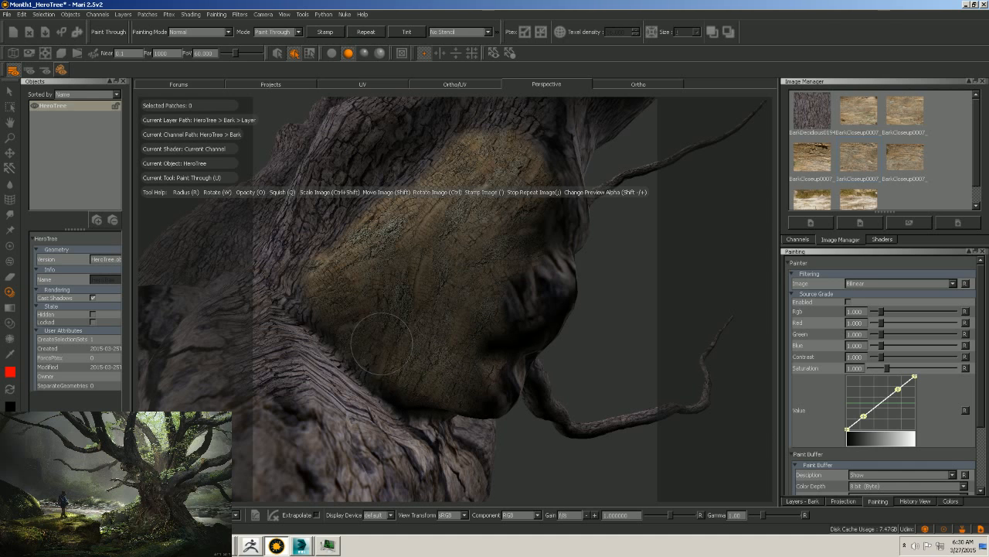
Switch the viewport to flat lighting and paint light bark over the trunk area beside the deep dark folds.
key(shift)
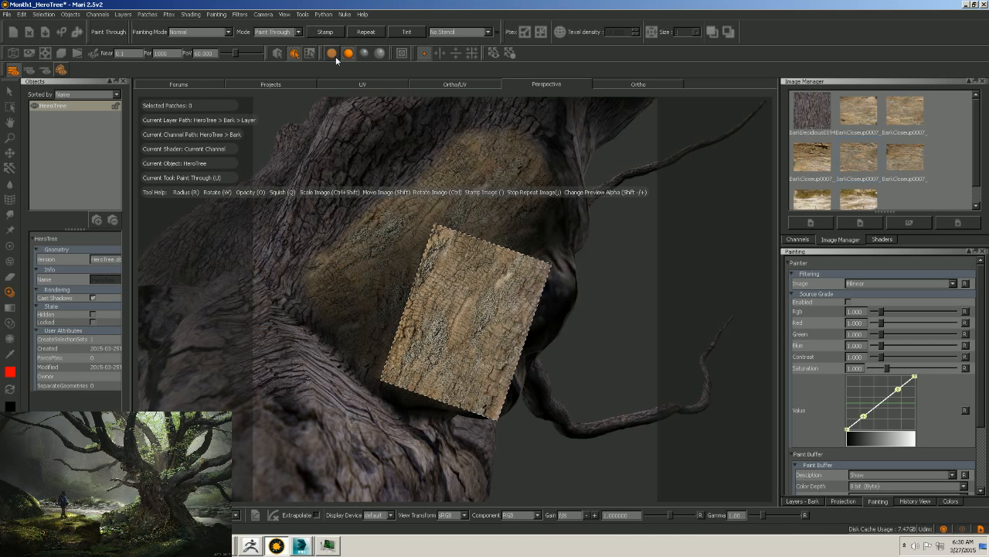
alt+right_drag(410, 325, 520, 287)
alt+drag(521, 288, 409, 190)
alt+middle_drag(409, 190, 444, 249)
scroll(444, 248, down, 3)
key(u)
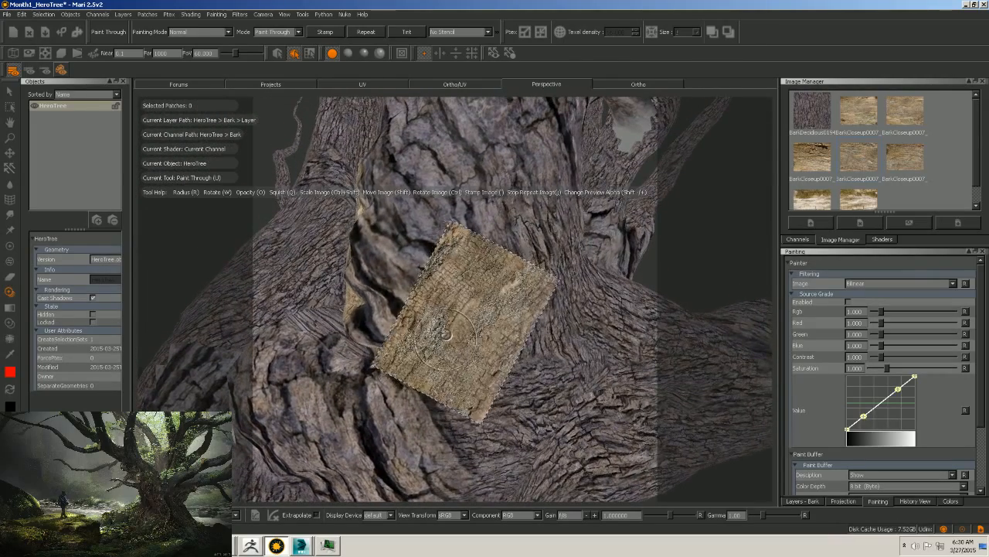
click(444, 302)
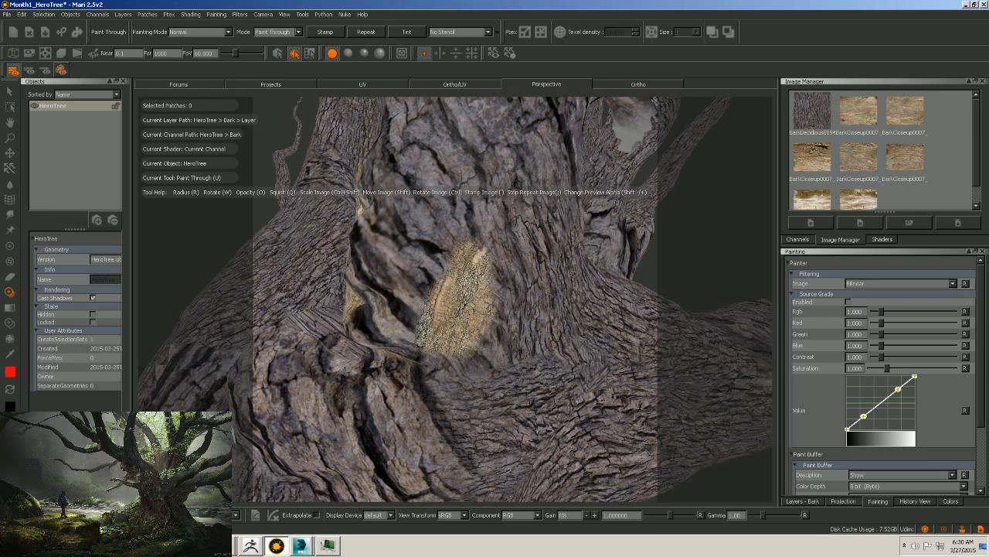
mouse_move(458, 259)
mouse_down()
mouse_move(464, 216)
mouse_move(504, 255)
mouse_move(487, 309)
mouse_move(446, 326)
mouse_up()
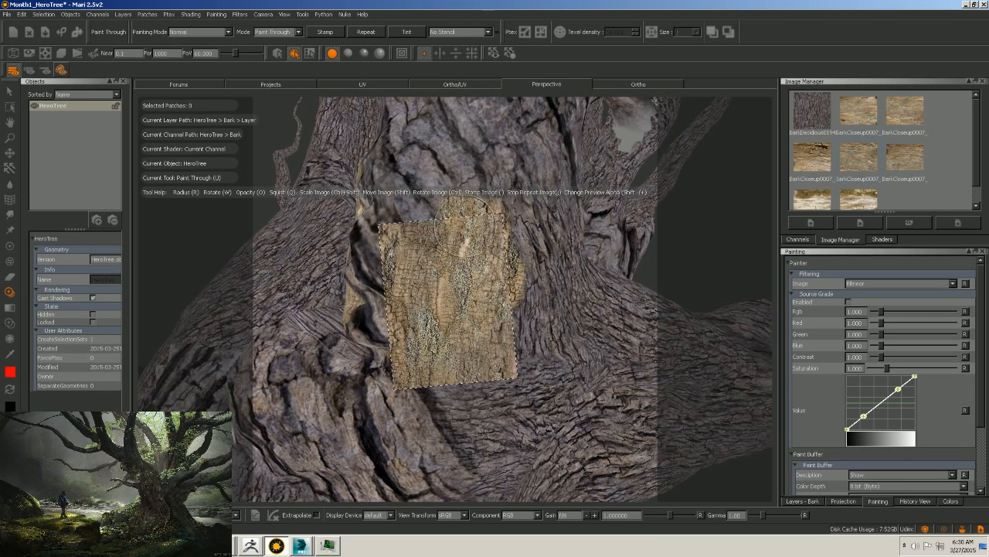
Extend the light bark upward and sideways until it covers the deep dark folds.
mouse_move(452, 178)
mouse_down()
mouse_move(433, 151)
mouse_move(433, 124)
mouse_move(480, 178)
mouse_move(452, 212)
mouse_up()
mouse_move(413, 178)
mouse_down()
mouse_move(420, 286)
mouse_move(402, 332)
mouse_move(370, 309)
mouse_move(376, 170)
mouse_move(391, 131)
mouse_move(402, 348)
mouse_up()
mouse_move(456, 305)
mouse_down()
mouse_move(480, 209)
mouse_move(454, 213)
mouse_up()
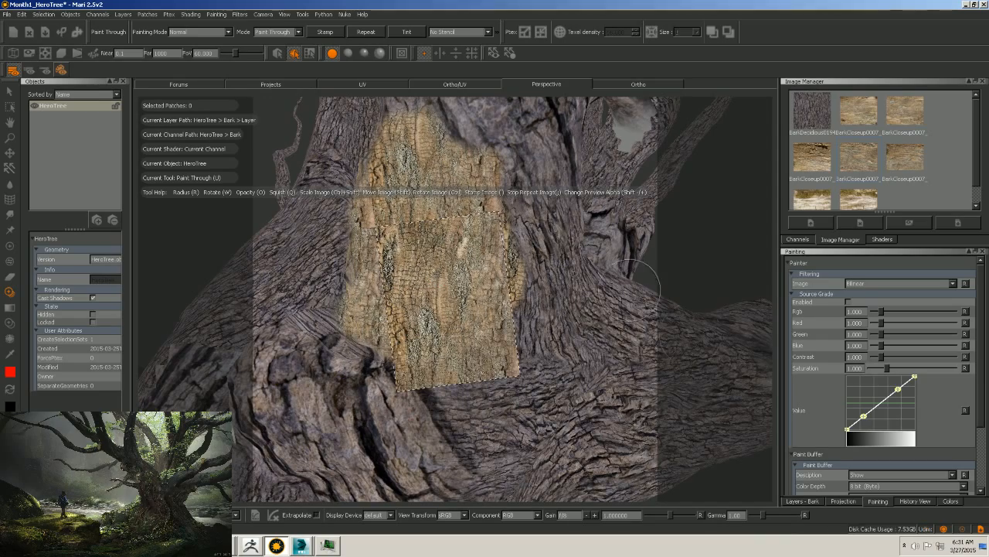
Face the bulge's front and paint light bark over its unpainted gap and stretched areas.
alt+right_drag(396, 317, 487, 311)
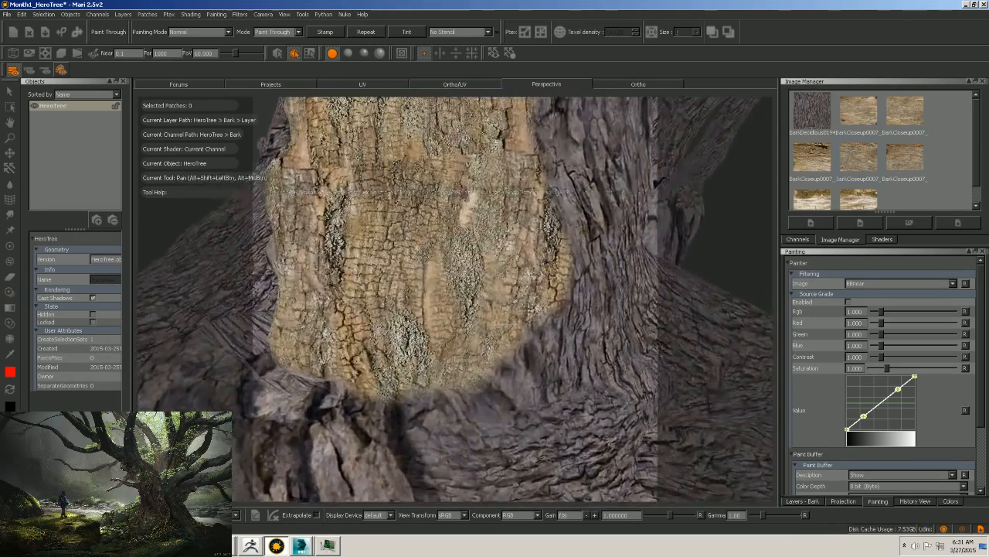
alt+drag(487, 311, 600, 324)
alt+right_drag(600, 324, 536, 327)
alt+drag(537, 327, 574, 338)
alt+right_drag(574, 337, 534, 339)
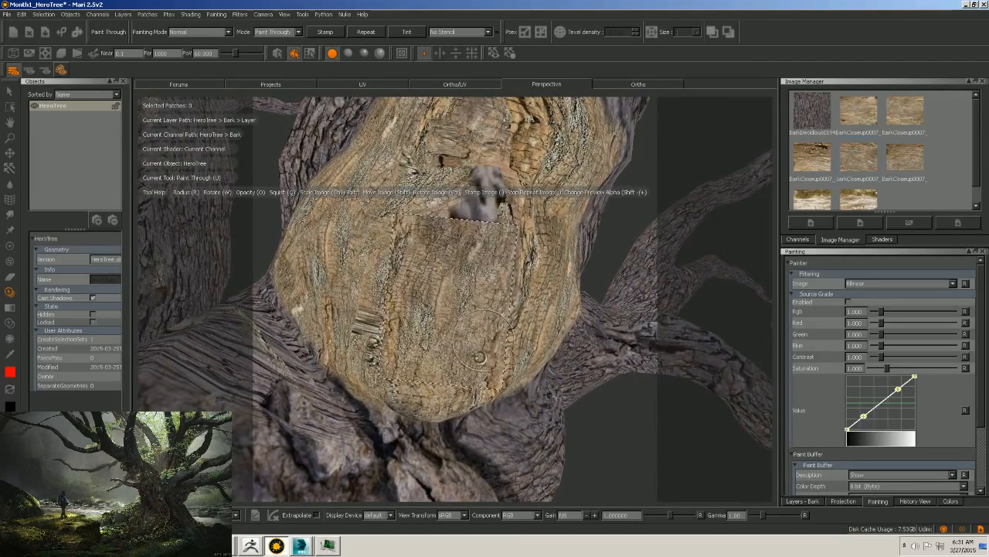
mouse_move(453, 261)
mouse_down()
mouse_move(456, 246)
mouse_move(407, 255)
mouse_move(489, 226)
mouse_move(464, 193)
mouse_move(463, 155)
mouse_move(533, 193)
mouse_up()
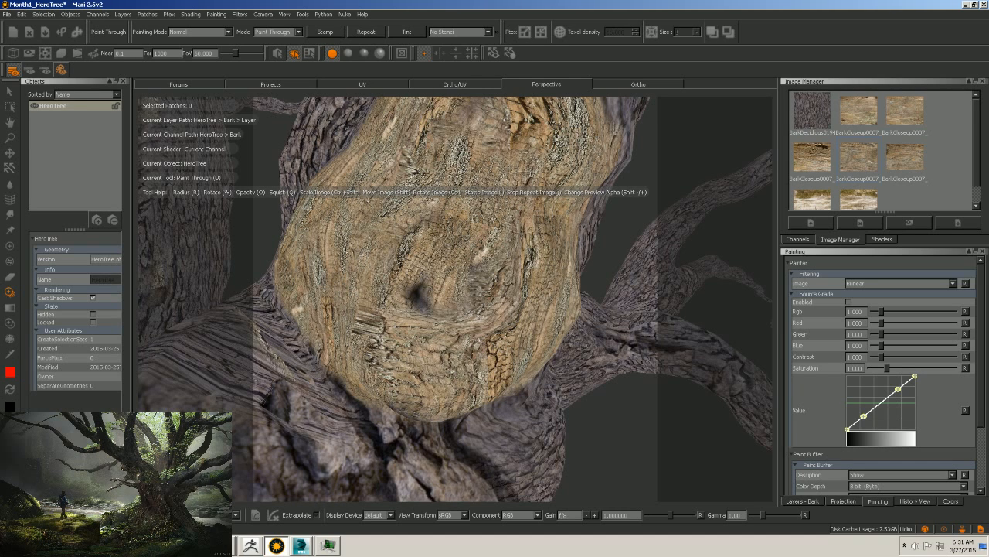
Paint over the small dark hole in the bulge's center and blend the bark above it, then project the paint.
key(ctrl+z)
key(ctrl+shift+z)
mouse_move(434, 300)
mouse_down()
mouse_move(410, 297)
mouse_move(480, 285)
mouse_move(503, 264)
mouse_move(367, 315)
mouse_move(417, 362)
mouse_move(390, 379)
mouse_move(462, 363)
mouse_move(499, 309)
mouse_up()
drag(502, 147, 502, 117)
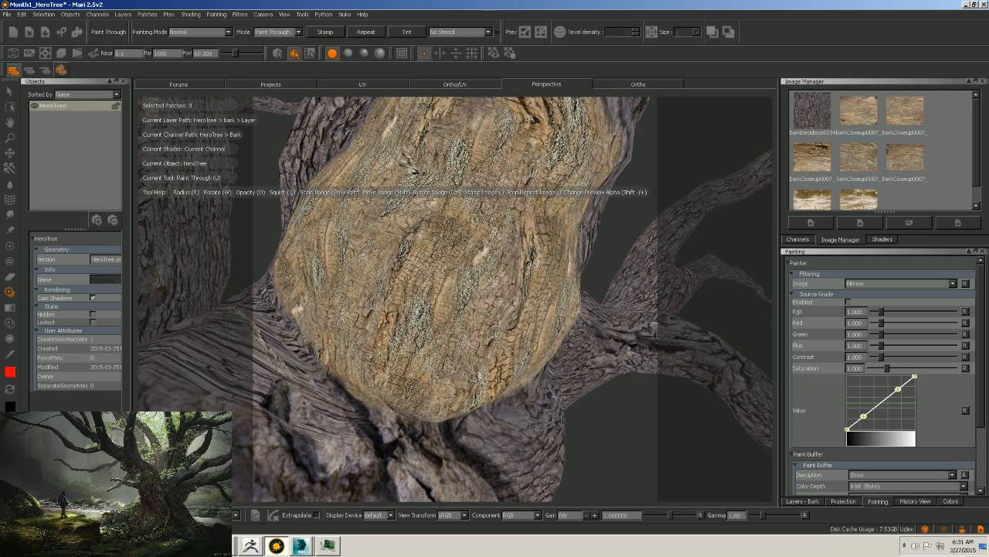
mouse_move(446, 128)
mouse_down()
mouse_move(449, 106)
mouse_move(522, 122)
mouse_move(556, 161)
mouse_up()
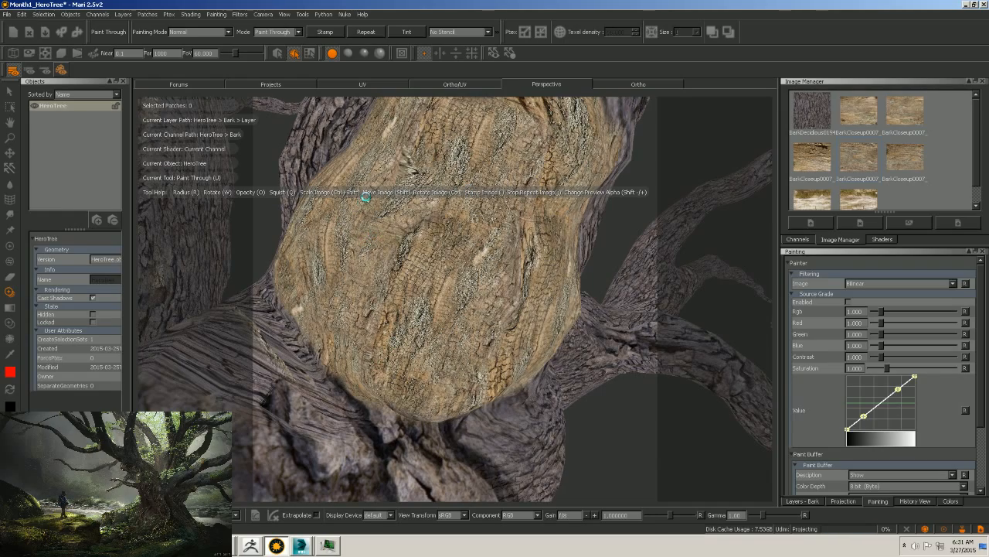
Rotate the bark image along the bulge's side and paint over the smeared seams on its surface, then project the paint.
alt+right_drag(425, 216, 477, 264)
alt+drag(485, 255, 438, 298)
alt+right_drag(437, 298, 471, 333)
ctrl+drag(448, 313, 479, 308)
drag(427, 291, 378, 287)
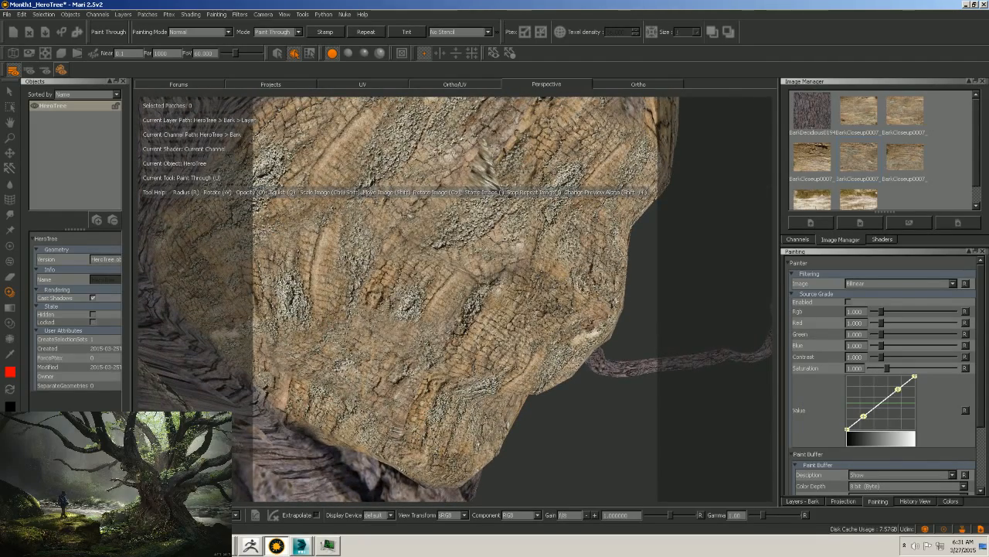
drag(471, 297, 422, 248)
mouse_move(487, 162)
mouse_down()
mouse_move(489, 172)
mouse_move(503, 151)
mouse_move(485, 215)
mouse_move(532, 177)
mouse_up()
key(b)
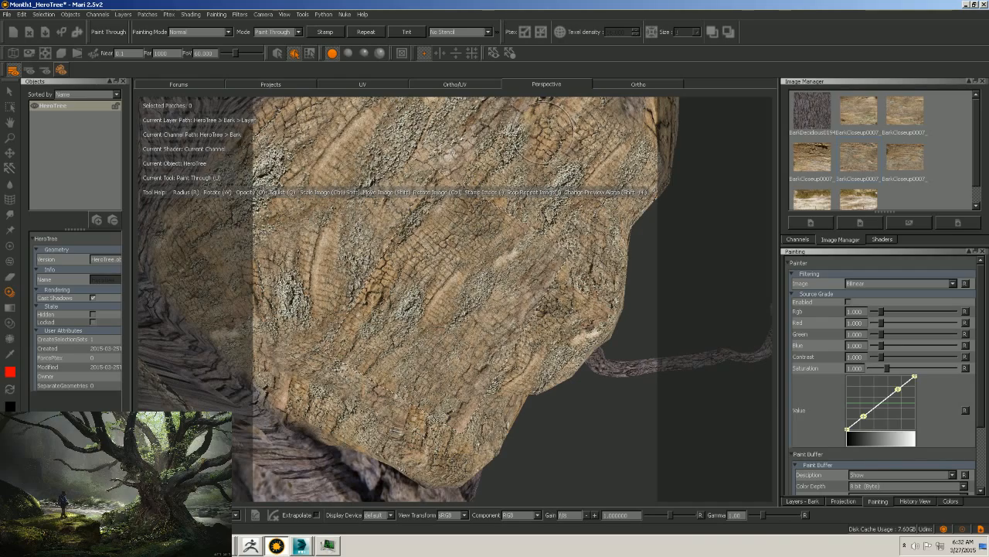
Paint light bark across the bulge's middle from a new angle and up over the dark gap at its upper edge.
mouse_move(539, 230)
alt+mouse_down()
mouse_move(255, 309)
mouse_move(467, 463)
alt+mouse_up()
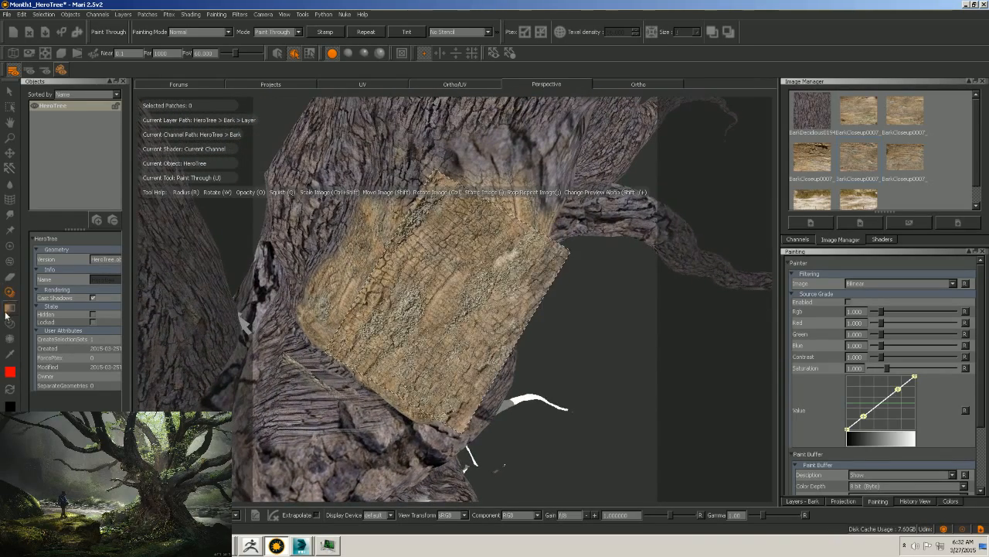
alt+right_drag(437, 259, 481, 253)
alt+middle_drag(480, 298, 504, 315)
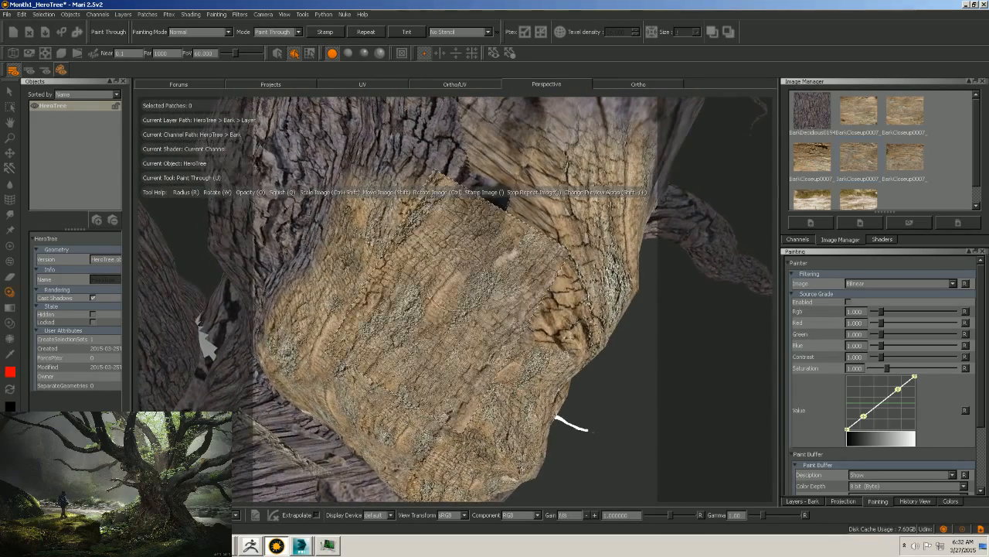
mouse_move(460, 273)
mouse_down()
mouse_move(511, 316)
mouse_move(469, 241)
mouse_up()
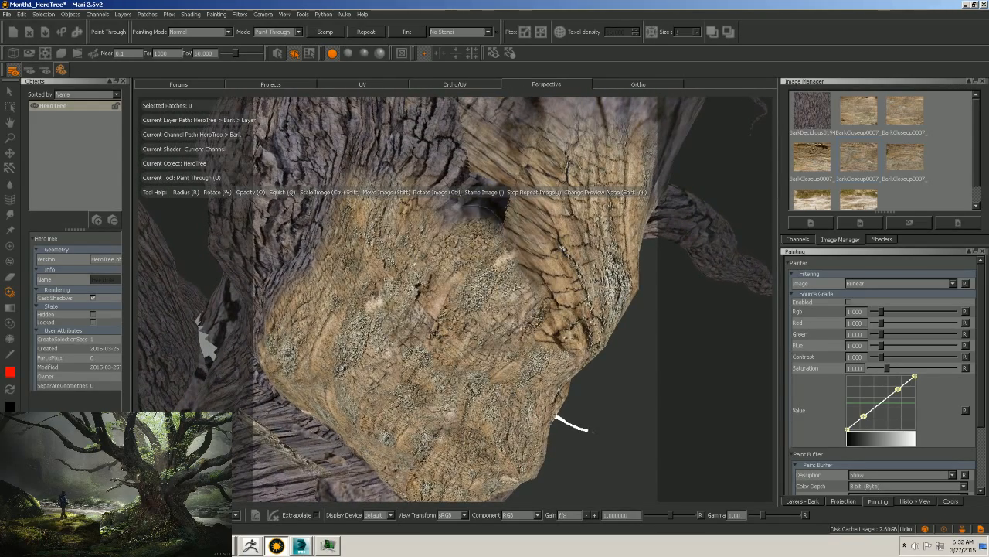
mouse_move(486, 203)
mouse_down()
mouse_move(506, 205)
mouse_move(460, 199)
mouse_up()
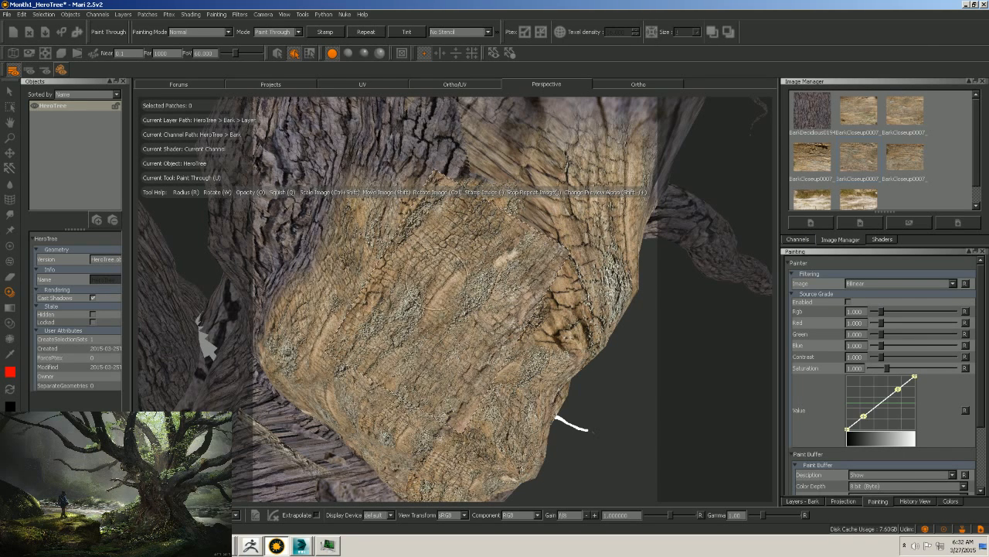
mouse_move(427, 287)
mouse_down()
mouse_move(431, 235)
mouse_move(463, 160)
mouse_up()
Compare the last stroke by undoing and redoing it, then turn the bark image more horizontal and paint over the adjoining ridge's stretched bark.
key(ctrl+z)
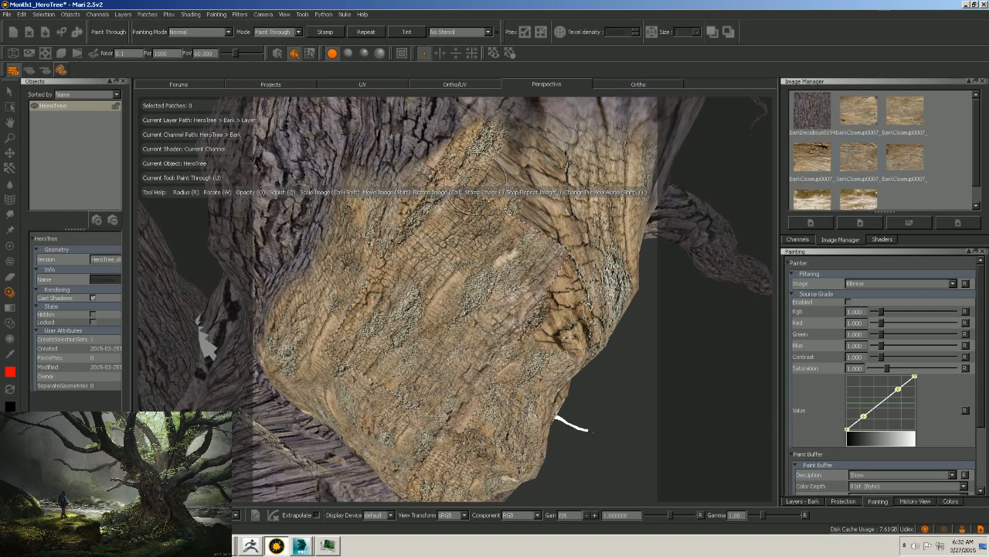
key(ctrl+shift+z)
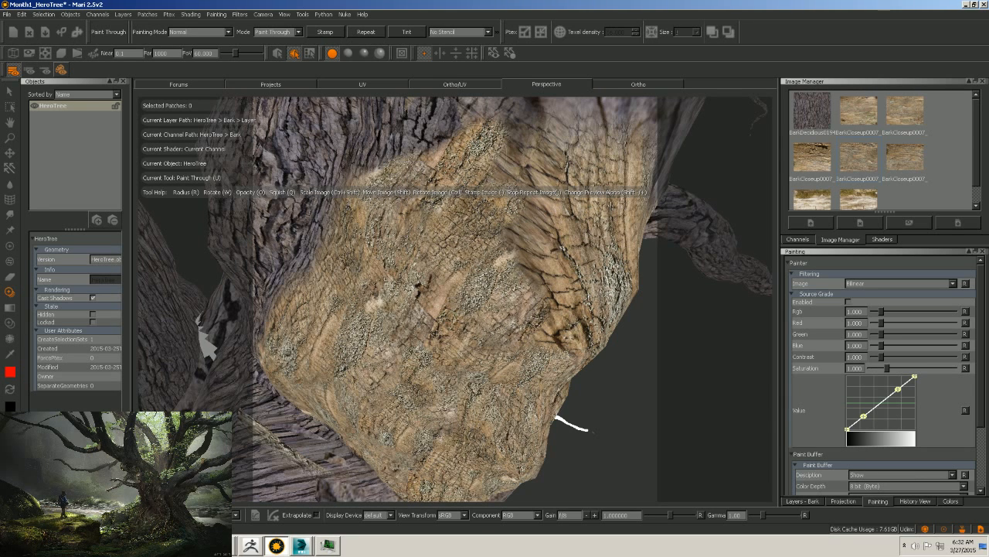
key(ctrl+z)
key(ctrl+shift+z)
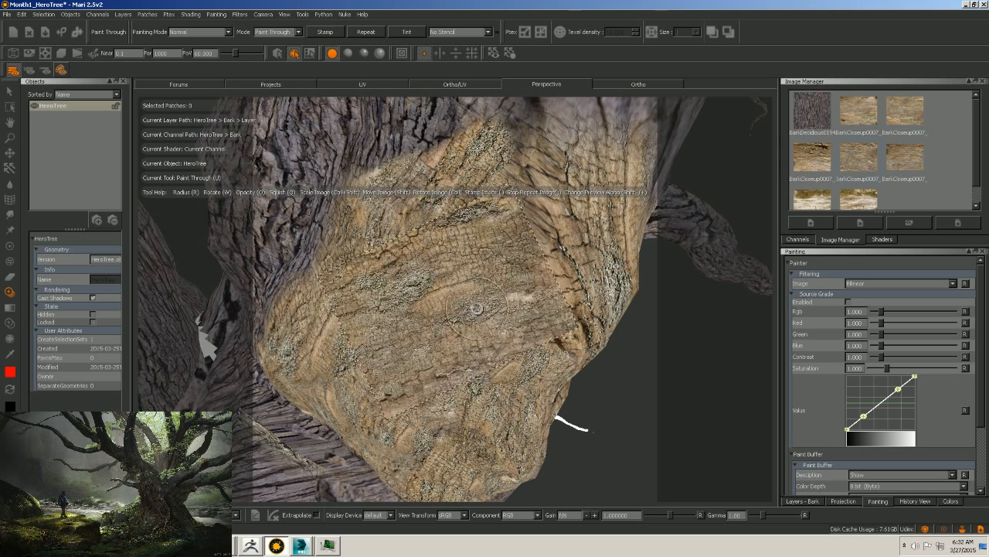
mouse_move(517, 160)
mouse_down()
mouse_move(558, 205)
mouse_move(541, 283)
mouse_move(520, 313)
mouse_move(560, 331)
mouse_move(587, 325)
mouse_move(537, 357)
mouse_up()
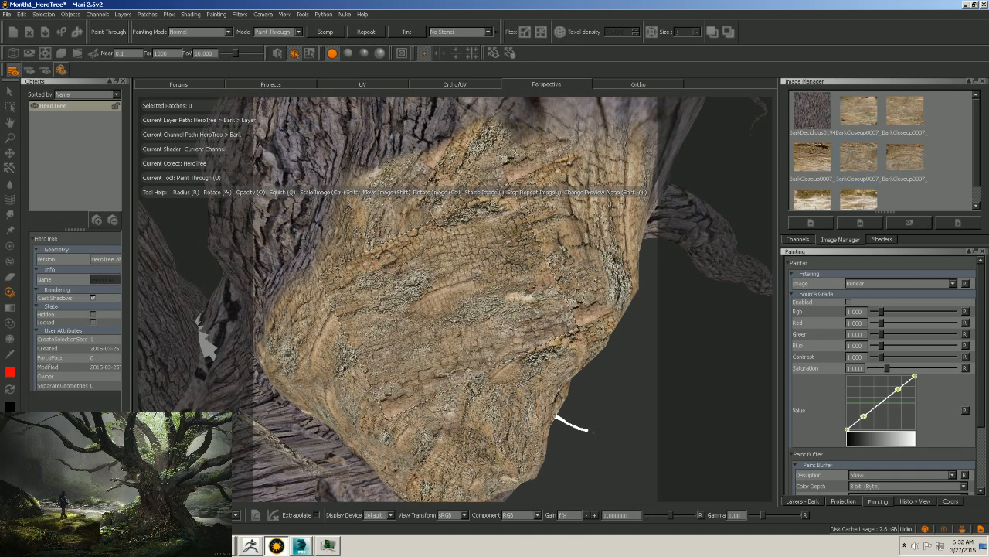
Undo the trial bark stroke, then switch to the Slerp tool and try warping the painted bark on the bulge with an enlarged brush.
mouse_move(489, 243)
mouse_down()
mouse_move(507, 184)
mouse_move(525, 218)
mouse_up()
key(ctrl+z)
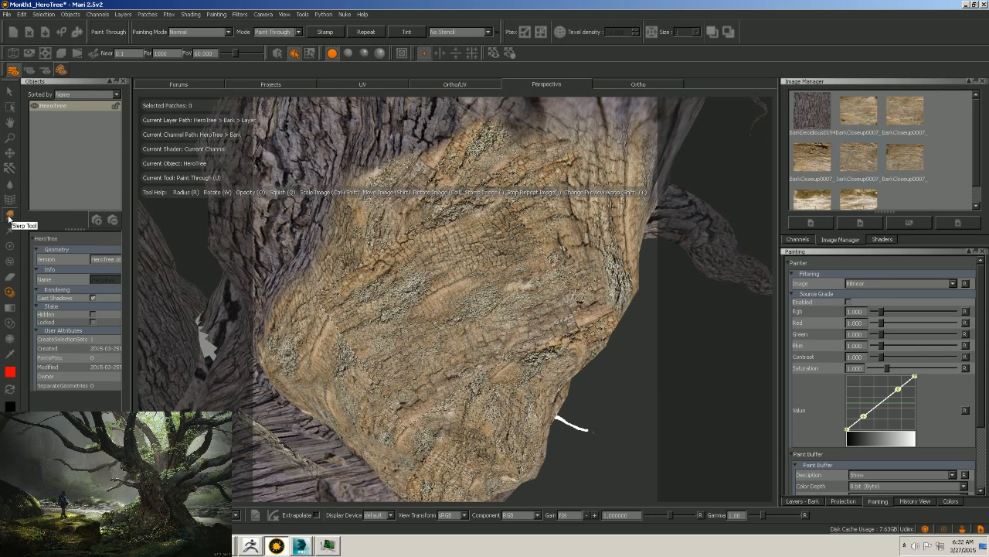
click(10, 215)
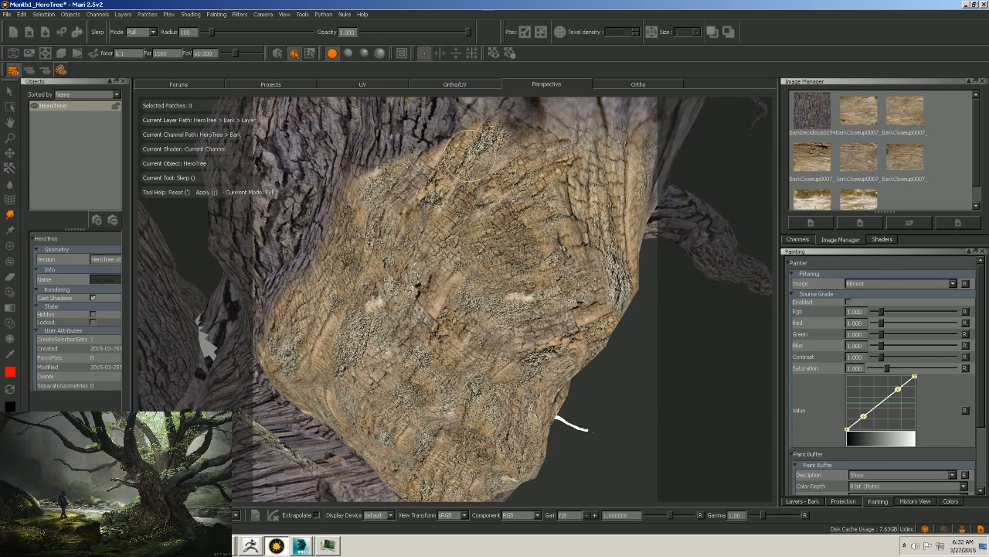
mouse_move(469, 154)
mouse_down()
mouse_move(484, 127)
mouse_move(428, 155)
mouse_move(422, 180)
mouse_move(439, 192)
mouse_move(425, 189)
mouse_move(432, 180)
mouse_move(481, 187)
mouse_move(467, 190)
mouse_up()
key(r)
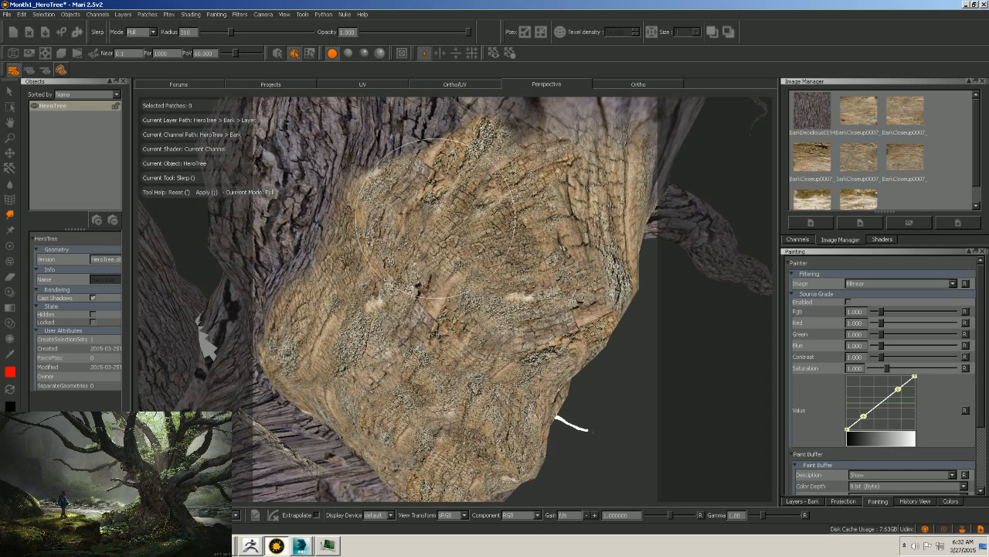
mouse_move(387, 214)
mouse_down()
mouse_move(391, 201)
mouse_move(414, 208)
mouse_move(404, 211)
mouse_move(424, 235)
mouse_up()
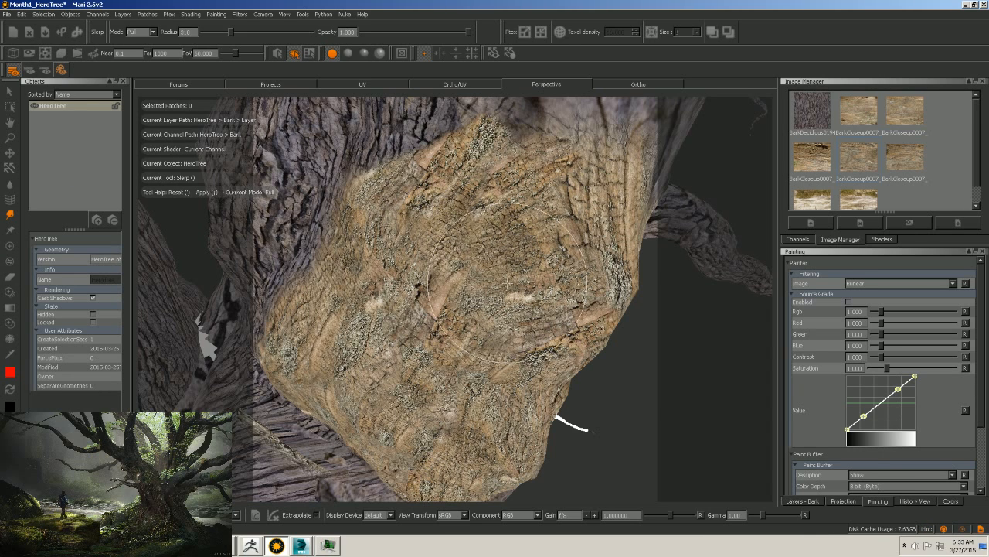
key(b)
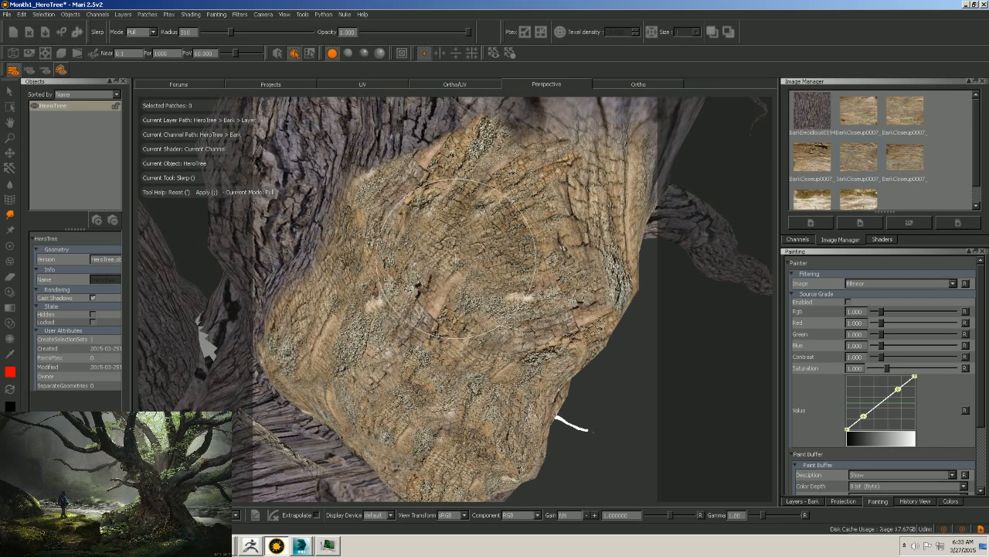
key(b)
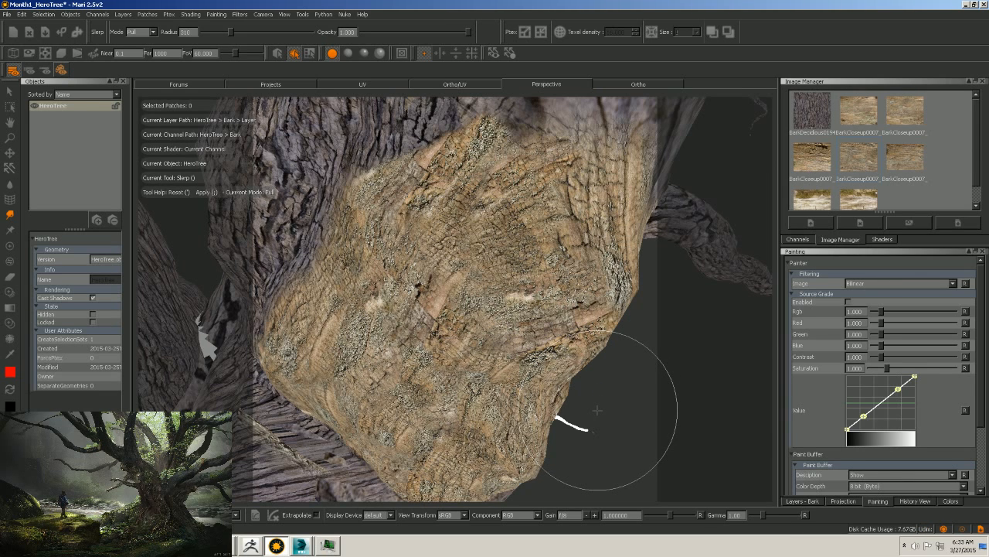
key(b)
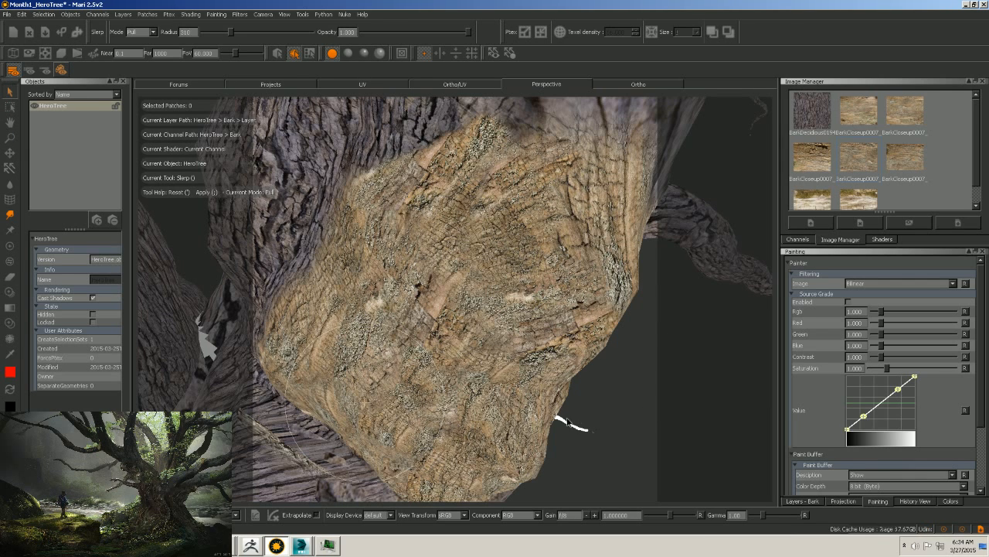
Return to Paint Through and rotate the bark image so its grain runs vertically, then paint over the seams across the bulge's side.
key(s)
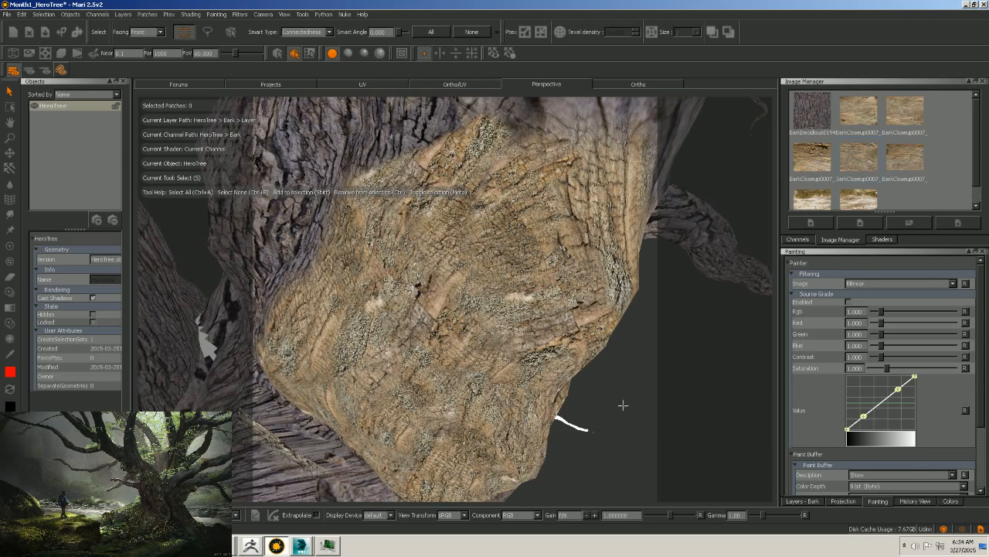
alt+right_drag(632, 435, 594, 425)
alt+drag(595, 424, 555, 363)
alt+right_drag(554, 363, 660, 329)
alt+middle_drag(660, 330, 577, 285)
mouse_move(577, 285)
alt+mouse_down()
mouse_move(601, 298)
mouse_move(578, 289)
alt+mouse_up()
alt+middle_drag(578, 290, 593, 291)
alt+right_drag(594, 291, 618, 281)
alt+drag(618, 280, 550, 230)
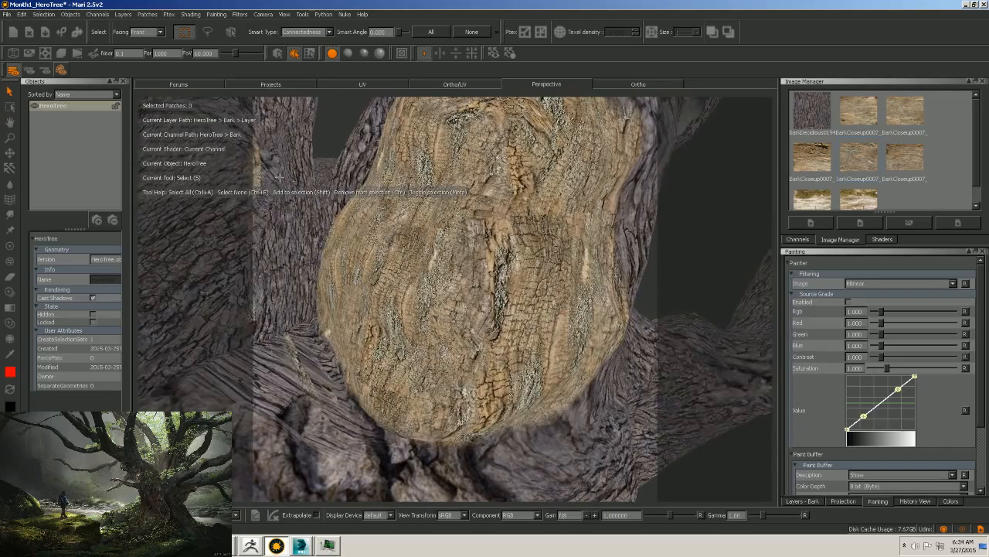
click(10, 293)
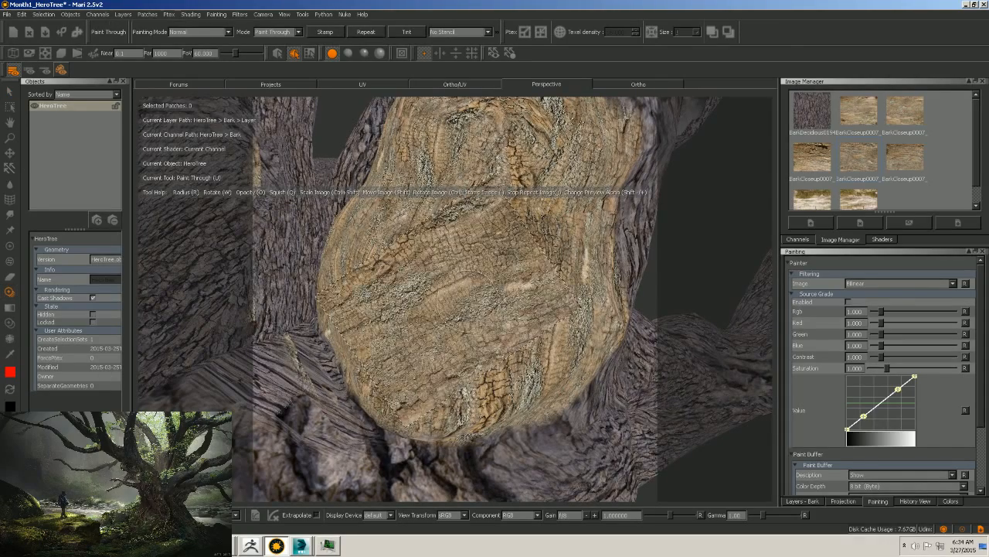
mouse_move(466, 304)
alt+mouse_down()
mouse_move(494, 288)
mouse_move(474, 298)
alt+mouse_up()
alt+middle_drag(474, 298, 357, 320)
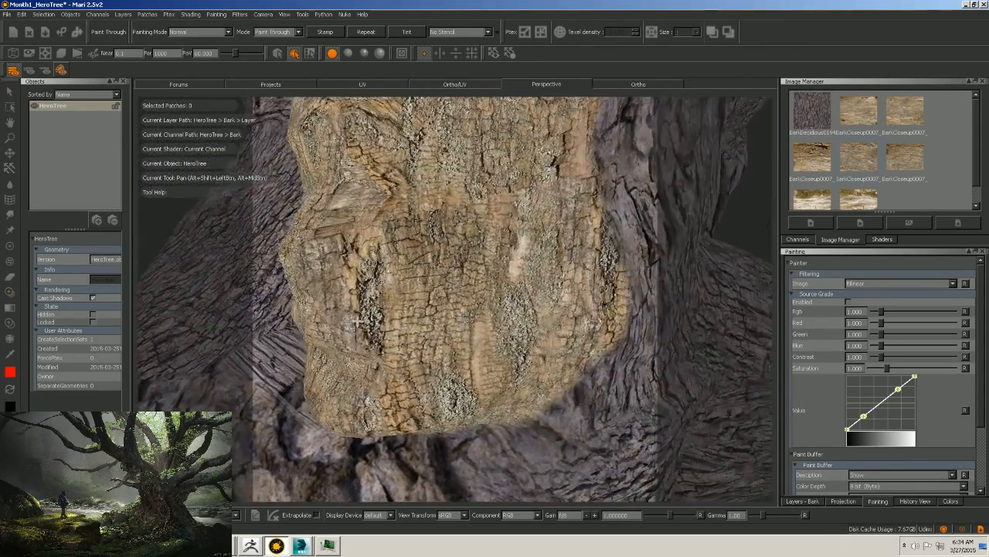
mouse_move(412, 330)
ctrl+mouse_down()
mouse_move(417, 391)
mouse_move(453, 427)
mouse_move(469, 423)
ctrl+mouse_up()
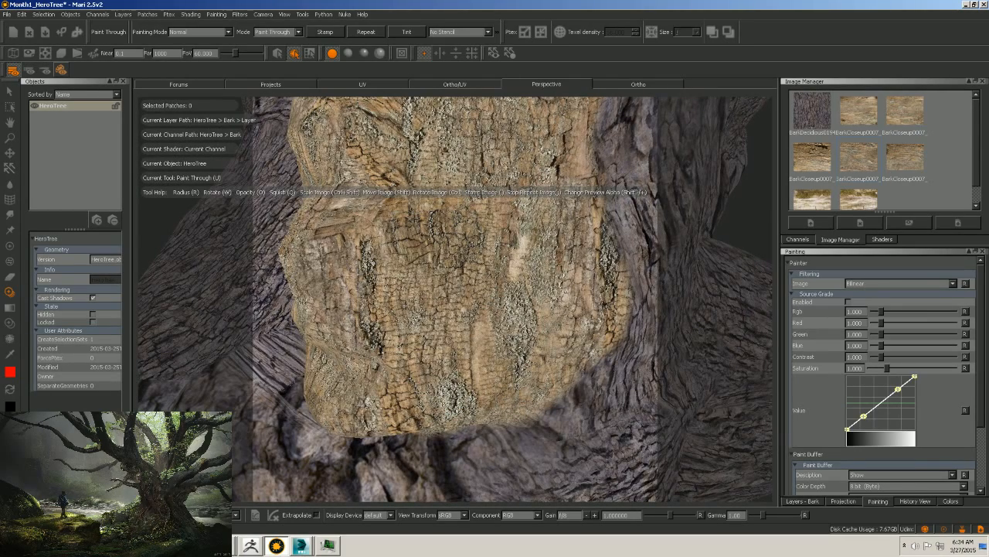
mouse_move(324, 251)
mouse_down()
mouse_move(333, 197)
mouse_move(391, 224)
mouse_move(435, 209)
mouse_move(385, 170)
mouse_move(427, 156)
mouse_move(470, 193)
mouse_move(447, 243)
mouse_move(348, 309)
mouse_move(356, 371)
mouse_move(413, 349)
mouse_move(433, 417)
mouse_move(471, 340)
mouse_move(464, 263)
mouse_move(510, 240)
mouse_move(533, 193)
mouse_up()
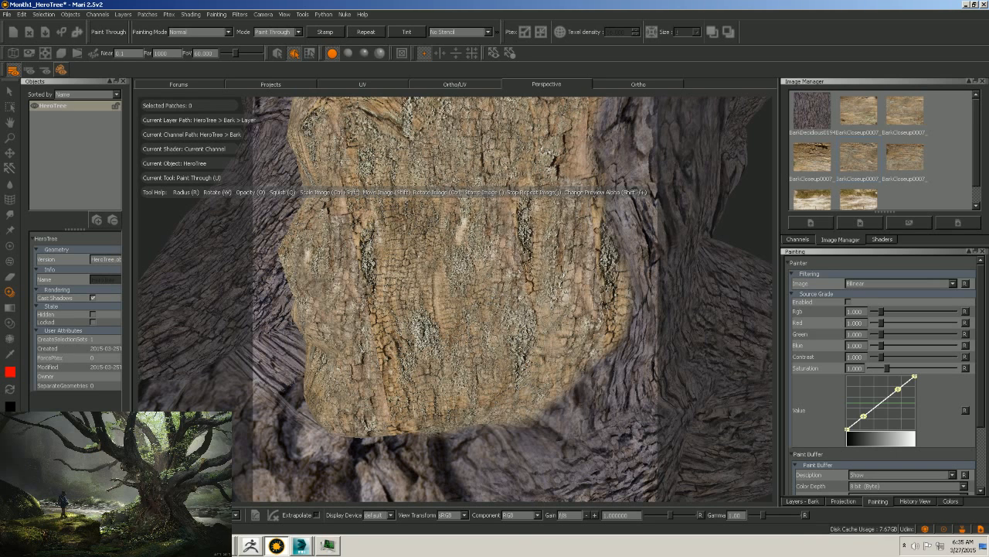
Blend the bulge's far side and upper edge with more bark strokes, rotating the image diagonally for its lower part.
mouse_move(533, 232)
mouse_down()
mouse_move(537, 367)
mouse_move(565, 325)
mouse_move(565, 202)
mouse_move(549, 155)
mouse_move(592, 266)
mouse_up()
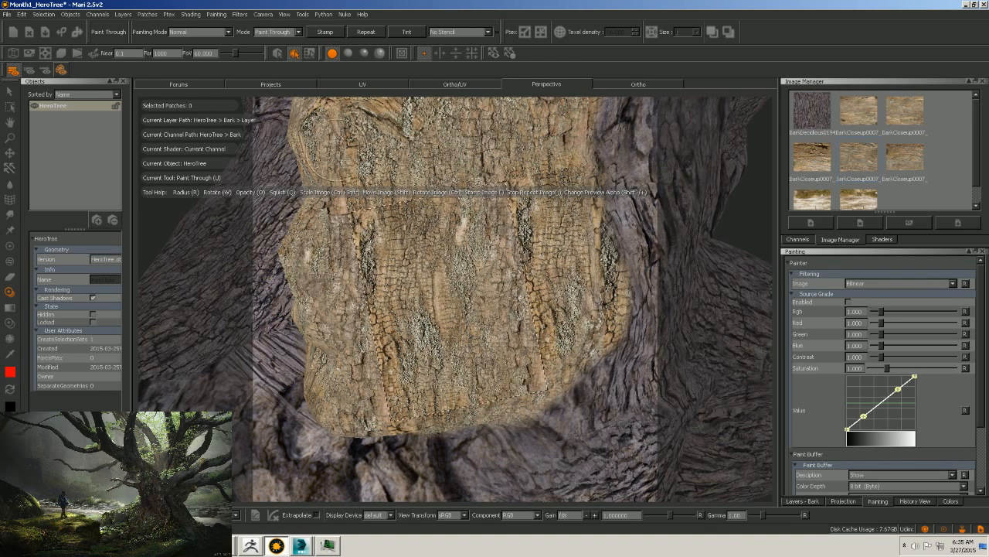
mouse_move(332, 151)
mouse_down()
mouse_move(390, 126)
mouse_move(406, 140)
mouse_up()
mouse_move(479, 363)
ctrl+mouse_down()
mouse_move(380, 369)
mouse_move(409, 398)
mouse_move(410, 471)
mouse_move(541, 363)
ctrl+mouse_up()
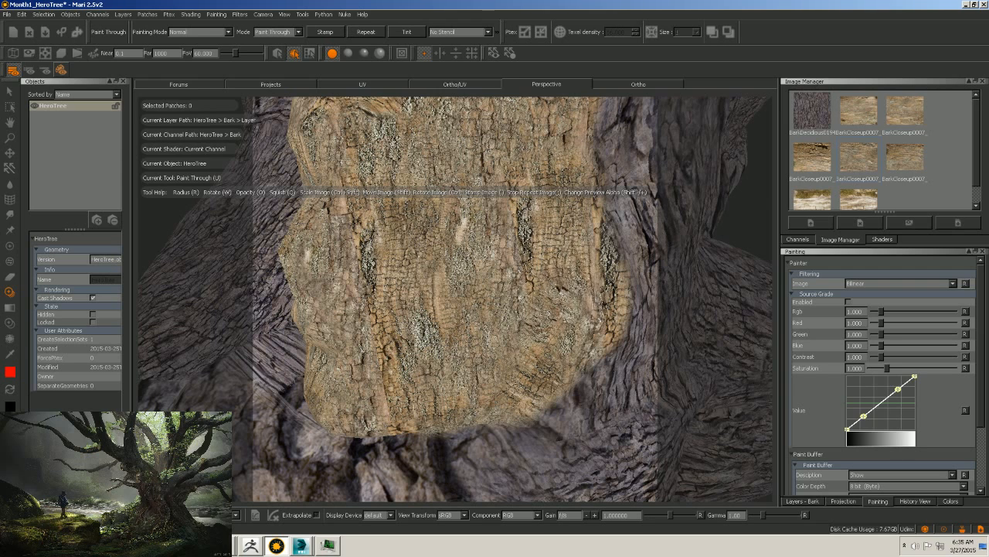
ctrl+drag(553, 257, 569, 324)
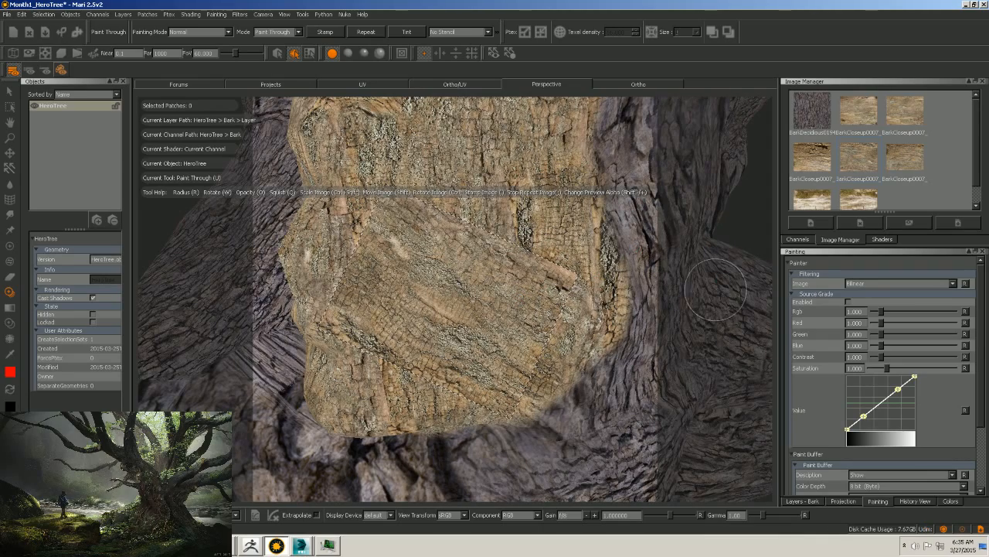
Rotate the bark image along the folded bulge above the finished patch and paint a first strip of light bark on it.
alt+right_drag(735, 329, 554, 395)
alt+drag(555, 395, 747, 448)
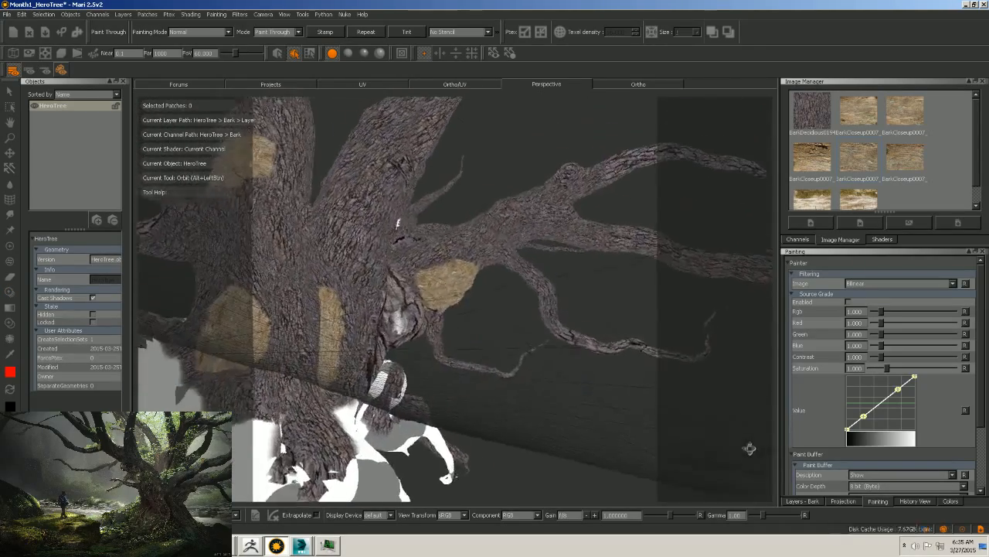
alt+right_drag(746, 448, 495, 386)
mouse_move(494, 386)
alt+mouse_down()
mouse_move(572, 453)
mouse_move(636, 437)
mouse_move(596, 424)
alt+mouse_up()
alt+right_drag(595, 425, 371, 309)
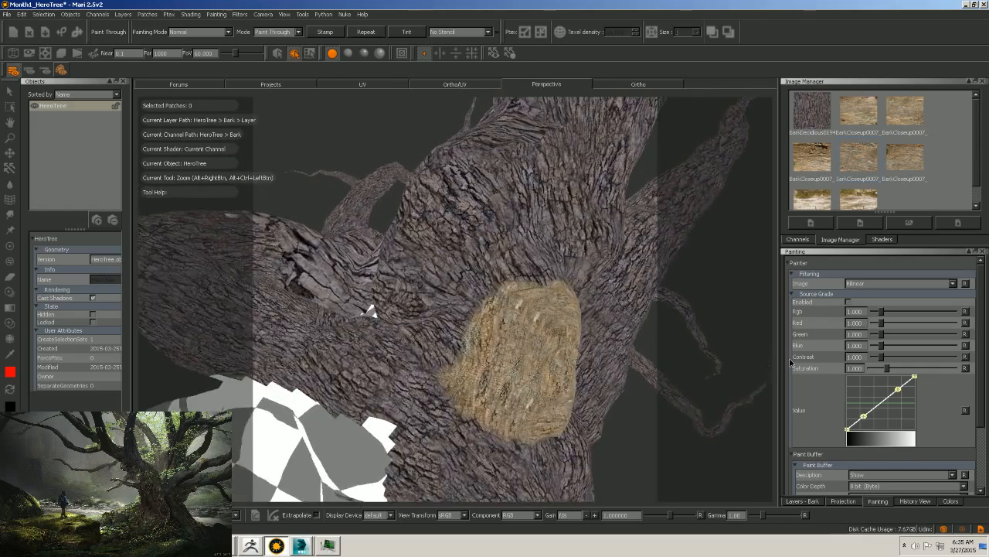
mouse_move(657, 349)
alt+mouse_down()
mouse_move(654, 325)
mouse_move(708, 337)
alt+mouse_up()
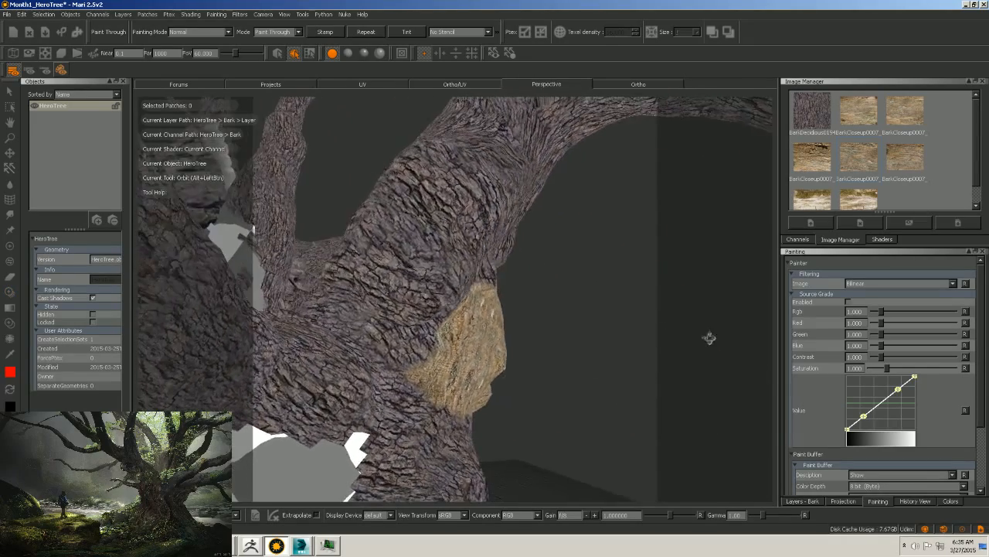
alt+drag(608, 336, 675, 276)
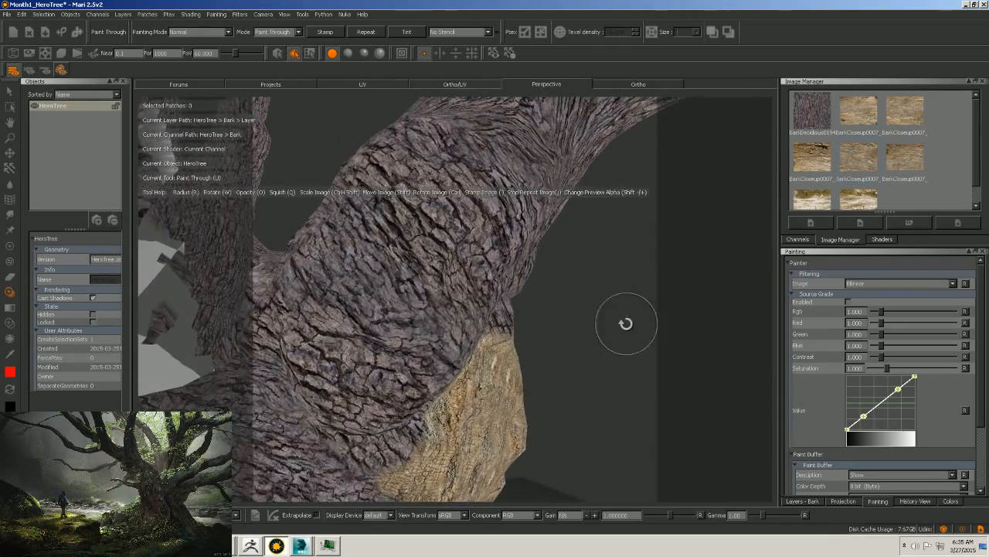
mouse_move(625, 323)
alt+mouse_down()
mouse_move(673, 302)
mouse_move(600, 336)
alt+mouse_up()
ctrl+drag(445, 381, 439, 374)
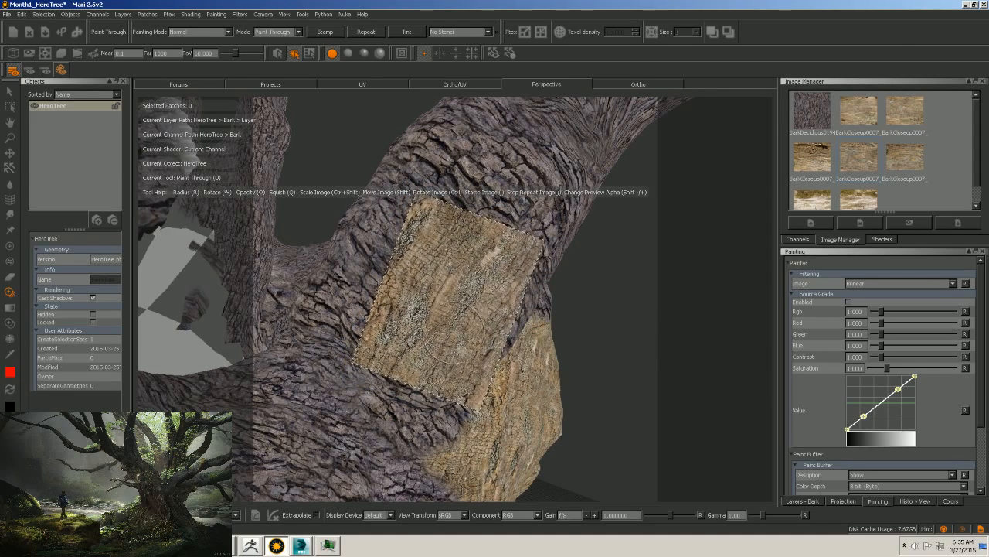
click(436, 332)
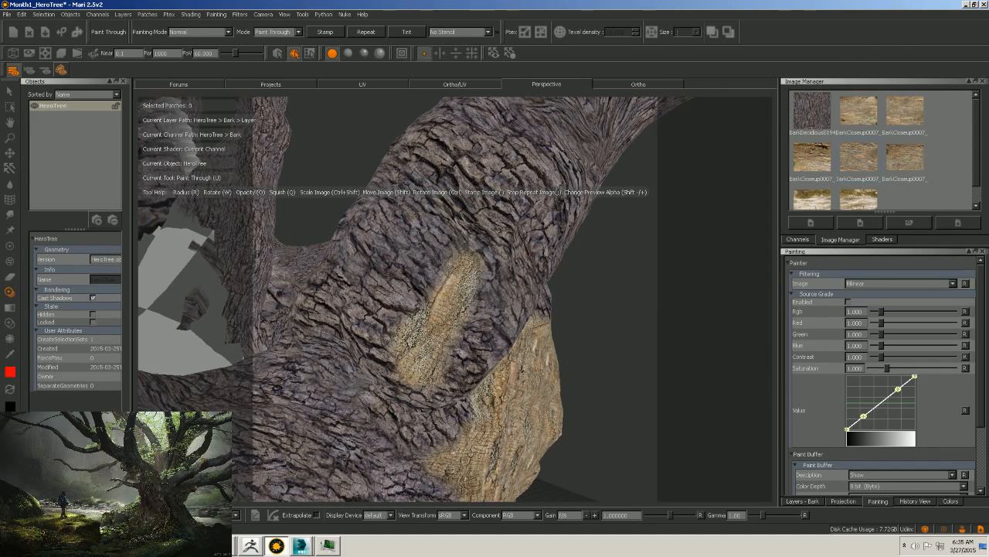
Switch the viewport to basic lighting and extend the light bark over the whole folded bulge and out to its edges.
click(348, 54)
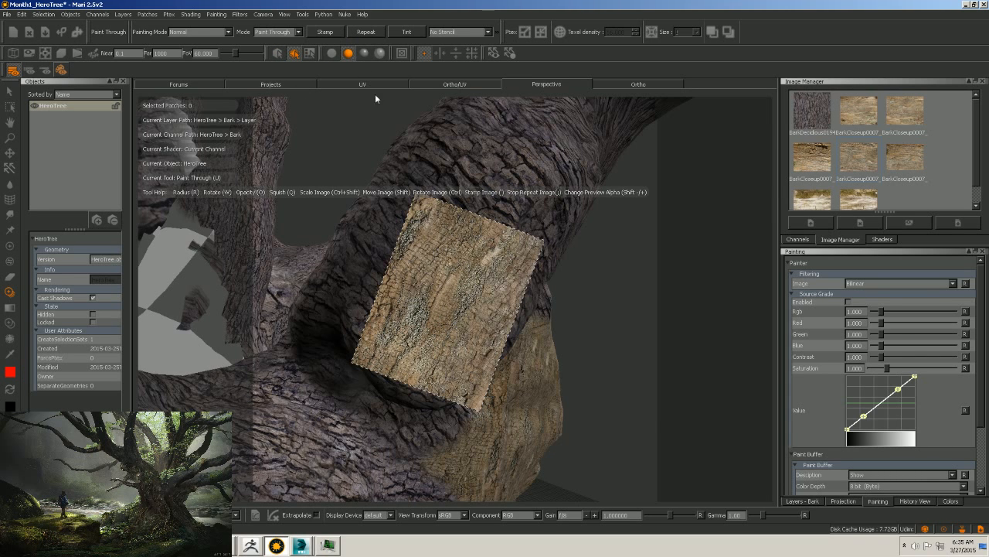
mouse_move(453, 258)
mouse_down()
mouse_move(458, 340)
mouse_move(387, 306)
mouse_move(433, 255)
mouse_move(473, 232)
mouse_move(501, 288)
mouse_move(486, 324)
mouse_move(450, 361)
mouse_move(492, 187)
mouse_move(440, 217)
mouse_move(402, 286)
mouse_move(530, 259)
mouse_up()
mouse_move(463, 346)
mouse_down()
mouse_move(460, 382)
mouse_move(475, 362)
mouse_move(385, 359)
mouse_move(404, 381)
mouse_up()
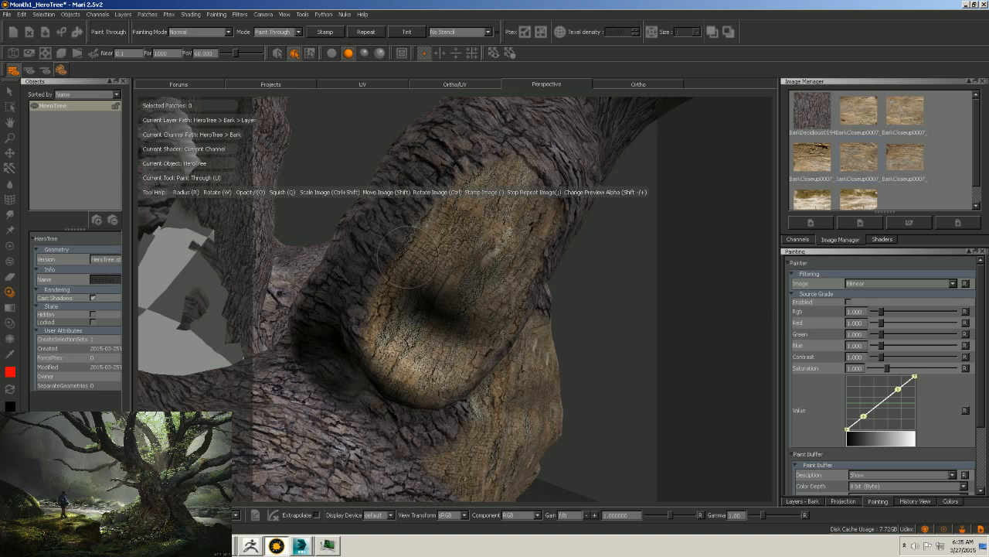
drag(408, 257, 425, 241)
drag(542, 168, 518, 309)
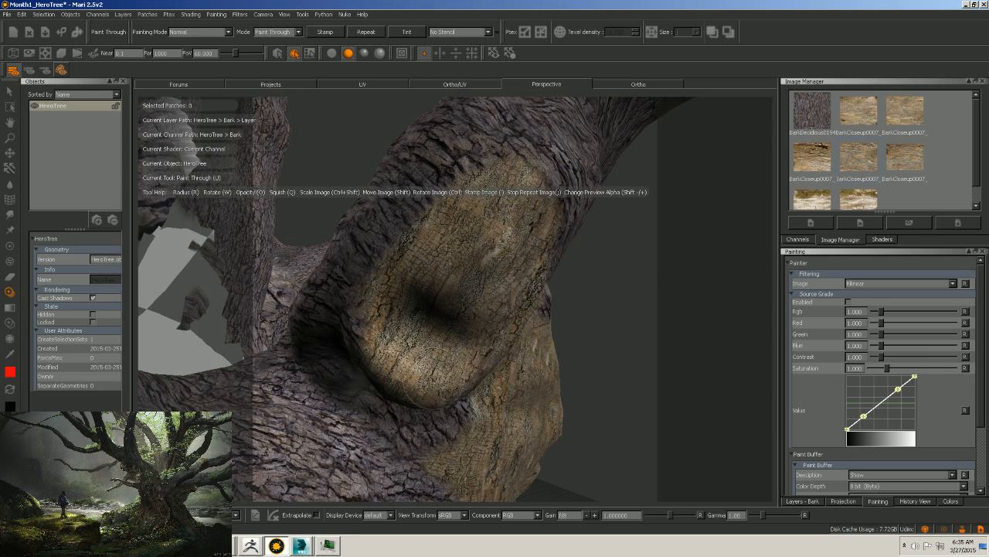
key(apostrophe)
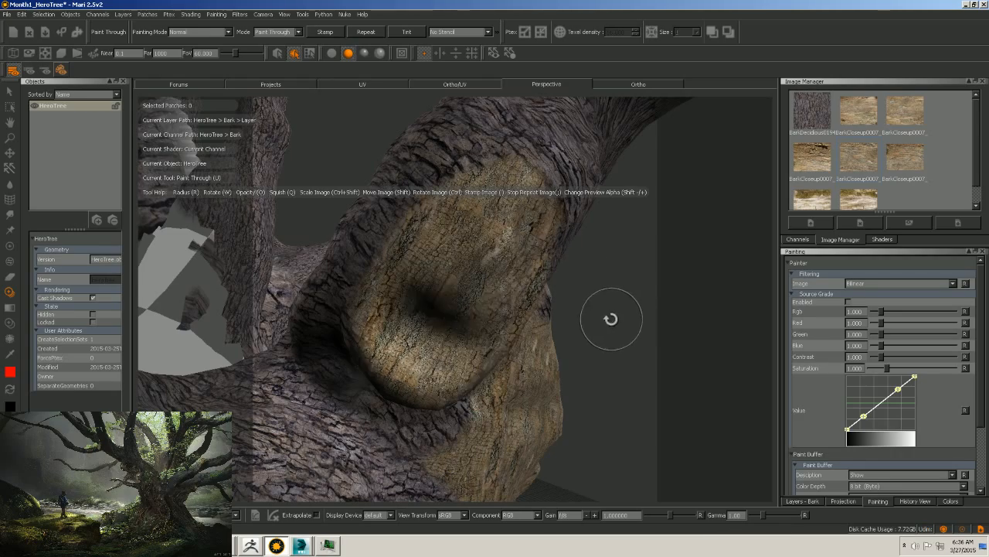
Paint over the stretched bark and the small dark hole on the folded bulge's side from a new angle.
alt+drag(612, 318, 530, 311)
alt+right_drag(530, 312, 522, 319)
alt+middle_drag(522, 319, 527, 353)
mouse_move(527, 353)
alt+mouse_down()
mouse_move(499, 252)
mouse_move(483, 274)
alt+mouse_up()
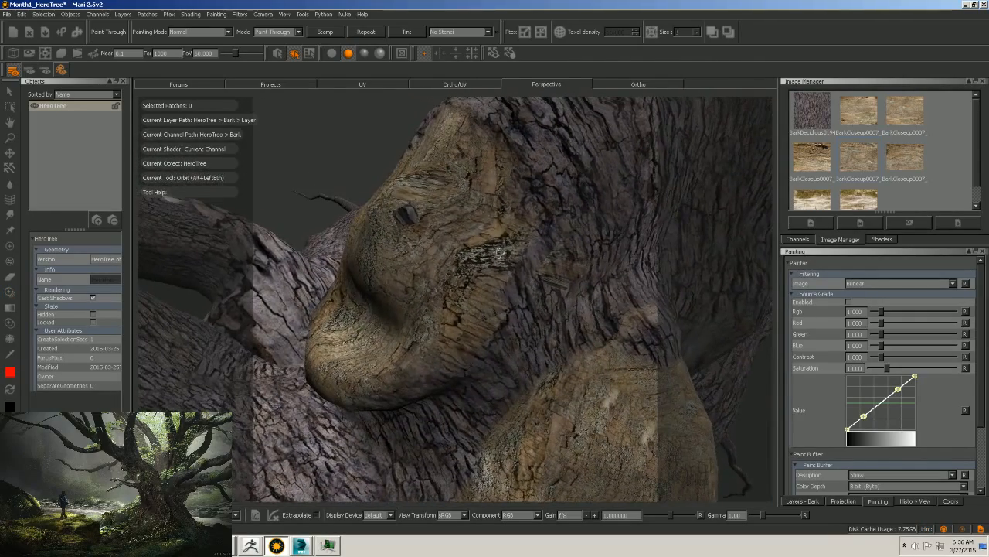
key(u)
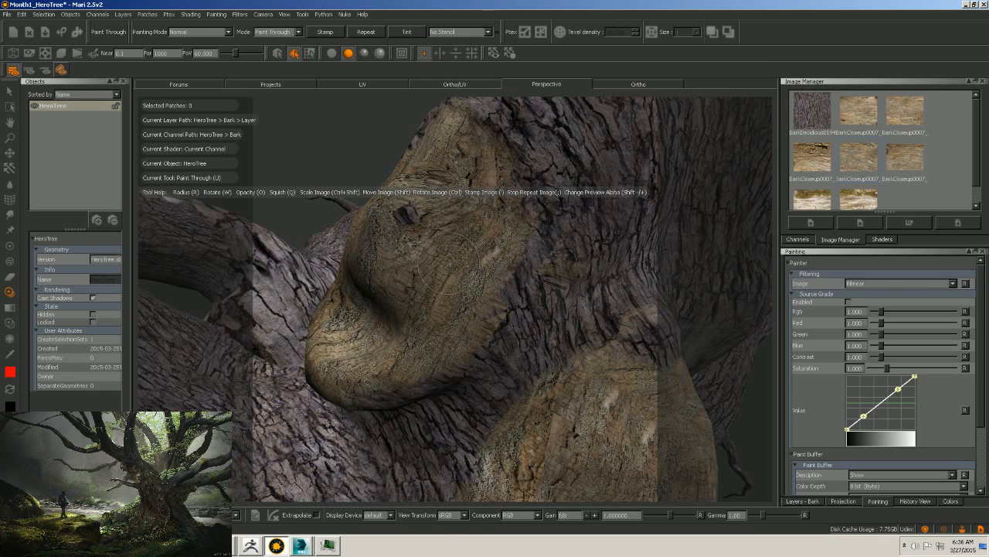
mouse_move(418, 219)
ctrl+mouse_down()
mouse_move(469, 219)
mouse_move(408, 221)
ctrl+mouse_up()
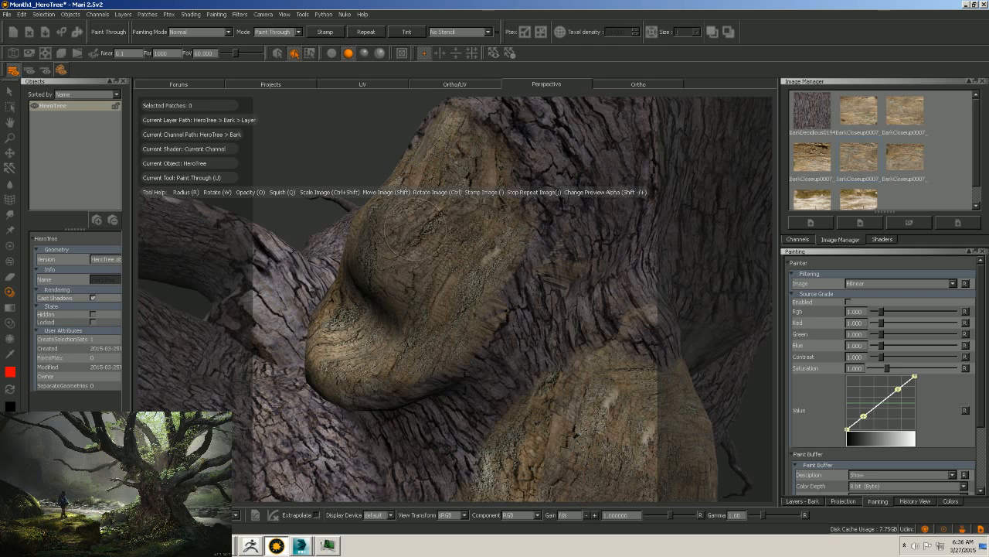
Rotate the bark image to run nearly horizontally and extend the light patch beyond the bulge's upper side onto the dark bark.
mouse_move(456, 329)
ctrl+mouse_down()
mouse_move(443, 309)
mouse_move(552, 248)
mouse_move(555, 226)
mouse_move(537, 283)
mouse_move(443, 373)
mouse_move(467, 381)
ctrl+mouse_up()
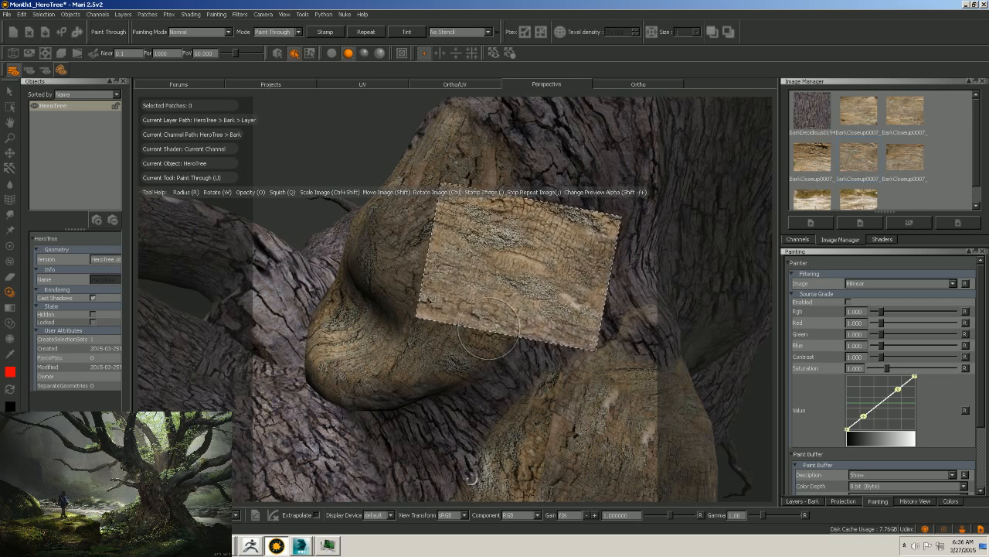
ctrl+drag(488, 328, 512, 552)
mouse_move(540, 201)
mouse_down()
mouse_move(547, 191)
mouse_move(544, 231)
mouse_move(535, 140)
mouse_up()
mouse_move(519, 185)
mouse_down()
mouse_move(531, 155)
mouse_move(517, 130)
mouse_up()
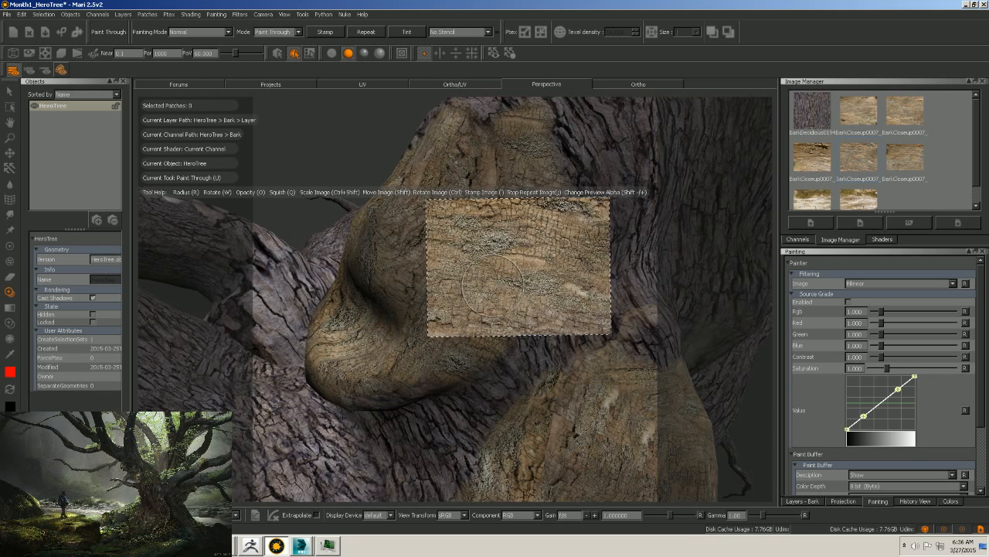
Align the bark image with the fold from the bulge's front and paint light bark over its hollow and protruding lip.
mouse_move(707, 315)
alt+right_down()
mouse_move(718, 254)
mouse_move(670, 274)
alt+right_up()
mouse_move(670, 274)
alt+mouse_down()
mouse_move(685, 221)
mouse_move(724, 238)
mouse_move(632, 279)
mouse_move(656, 281)
alt+mouse_up()
mouse_move(594, 309)
ctrl+mouse_down()
mouse_move(589, 342)
mouse_move(552, 372)
ctrl+mouse_up()
mouse_move(547, 313)
mouse_down()
mouse_move(546, 338)
mouse_move(478, 340)
mouse_move(493, 346)
mouse_up()
mouse_move(492, 346)
ctrl+mouse_down()
mouse_move(400, 366)
mouse_move(419, 355)
mouse_move(368, 362)
mouse_move(468, 354)
mouse_move(381, 392)
mouse_move(365, 372)
mouse_move(384, 312)
ctrl+mouse_up()
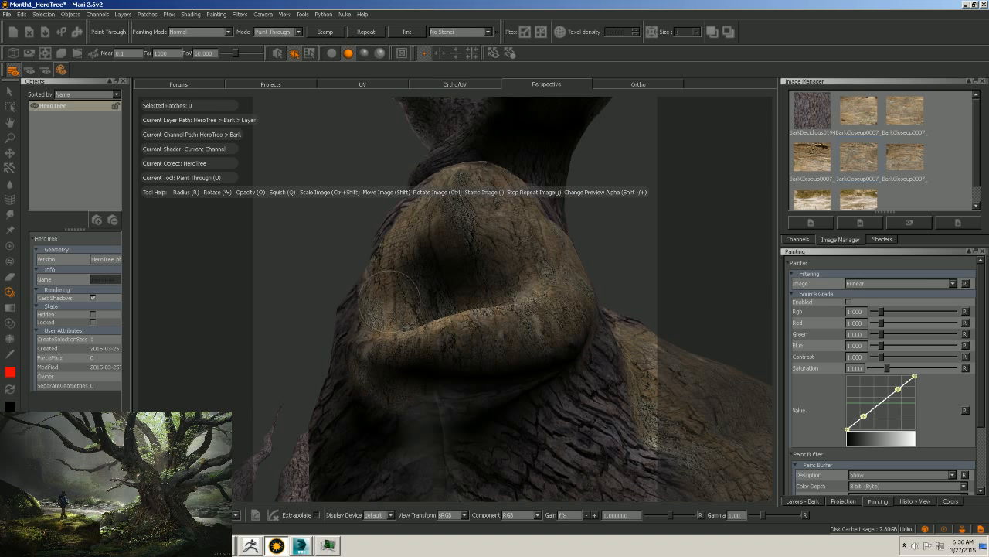
mouse_move(463, 242)
mouse_down()
mouse_move(440, 234)
mouse_move(493, 243)
mouse_move(378, 259)
mouse_up()
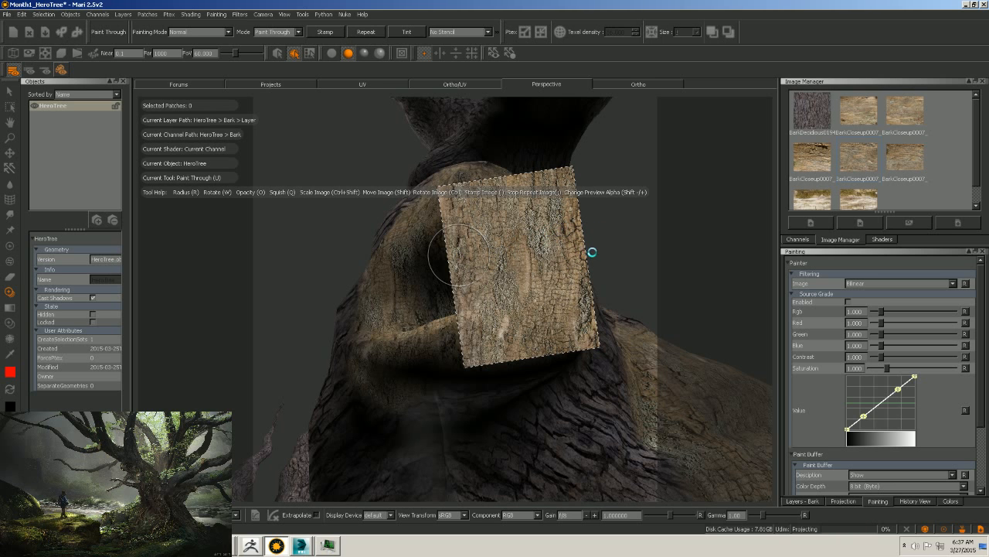
Swap the paint-through image for other BarkCloseup0007 images and paint over the small dark hole beside the folded bulge.
mouse_move(613, 244)
alt+mouse_down()
mouse_move(660, 302)
mouse_move(629, 285)
mouse_move(653, 389)
mouse_move(402, 320)
mouse_move(611, 242)
alt+mouse_up()
mouse_move(867, 160)
mouse_down()
mouse_move(357, 332)
mouse_move(361, 325)
mouse_up()
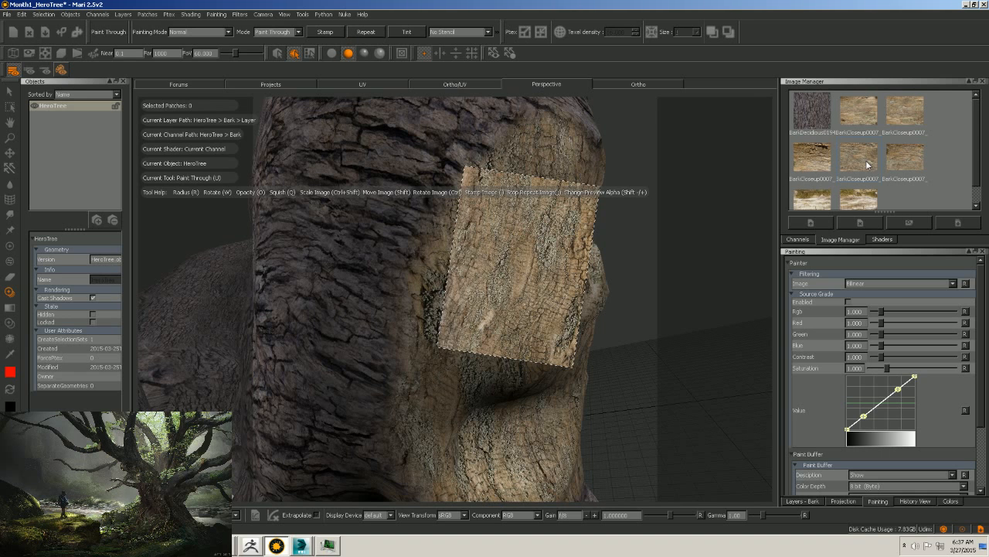
mouse_move(867, 163)
mouse_down()
mouse_move(463, 324)
mouse_move(447, 307)
mouse_up()
drag(908, 157, 493, 233)
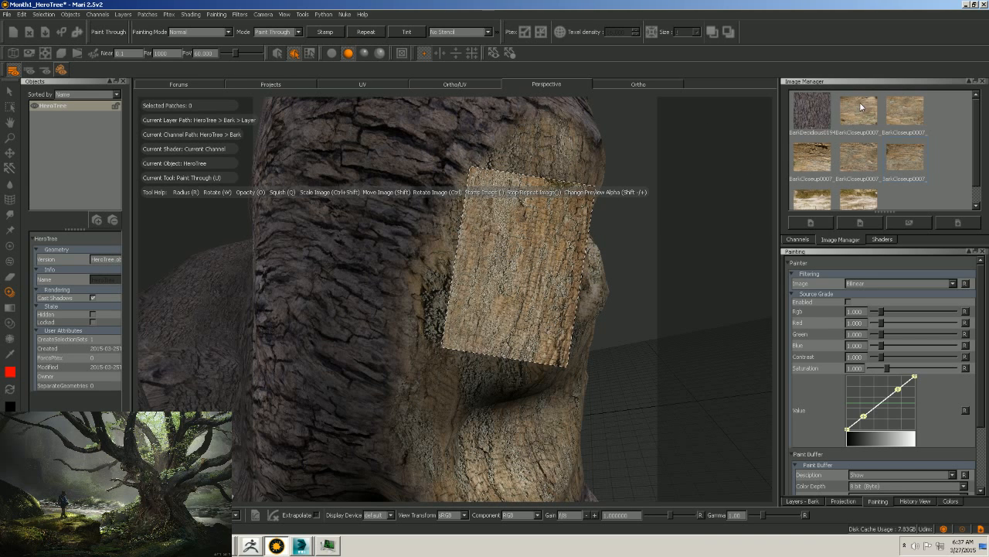
mouse_move(874, 152)
mouse_down()
mouse_move(475, 286)
mouse_move(459, 275)
mouse_move(450, 298)
mouse_move(408, 309)
mouse_move(439, 277)
mouse_move(437, 323)
mouse_move(417, 366)
mouse_up()
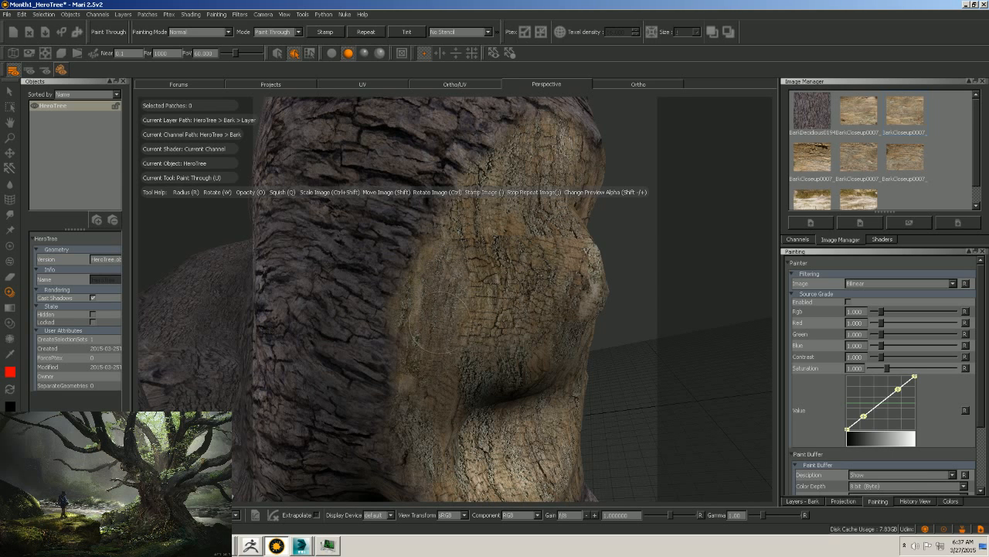
Paint the close-up bark across the folded bulge's side, down around its lower fold and along its upper edge.
mouse_move(484, 318)
mouse_down()
mouse_move(487, 282)
mouse_move(471, 259)
mouse_move(479, 240)
mouse_move(518, 271)
mouse_move(540, 264)
mouse_up()
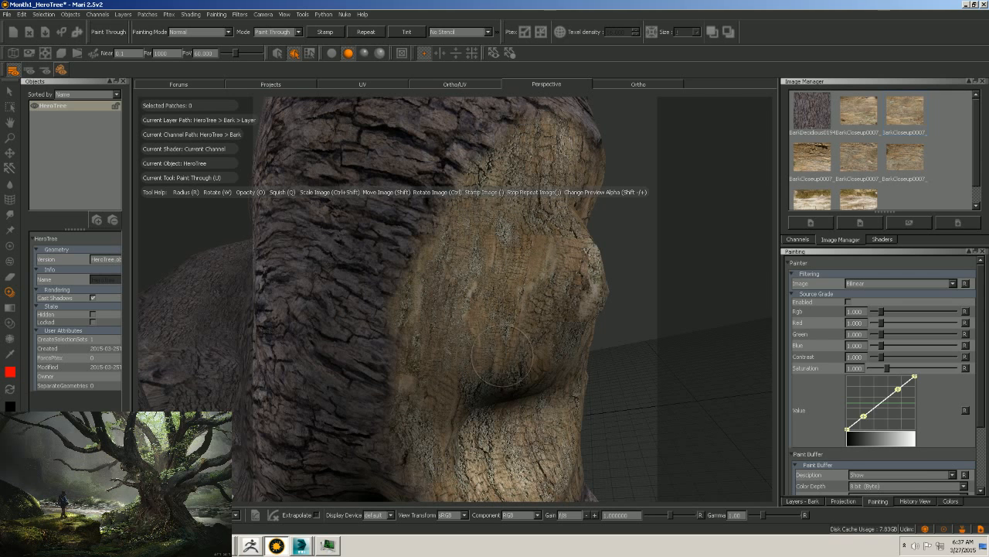
drag(503, 356, 483, 380)
mouse_move(415, 443)
mouse_down()
mouse_move(400, 380)
mouse_move(415, 408)
mouse_up()
drag(426, 443, 473, 384)
mouse_move(572, 270)
mouse_down()
mouse_move(592, 266)
mouse_move(573, 287)
mouse_up()
mouse_move(505, 143)
mouse_down()
mouse_move(468, 173)
mouse_move(495, 124)
mouse_move(508, 132)
mouse_up()
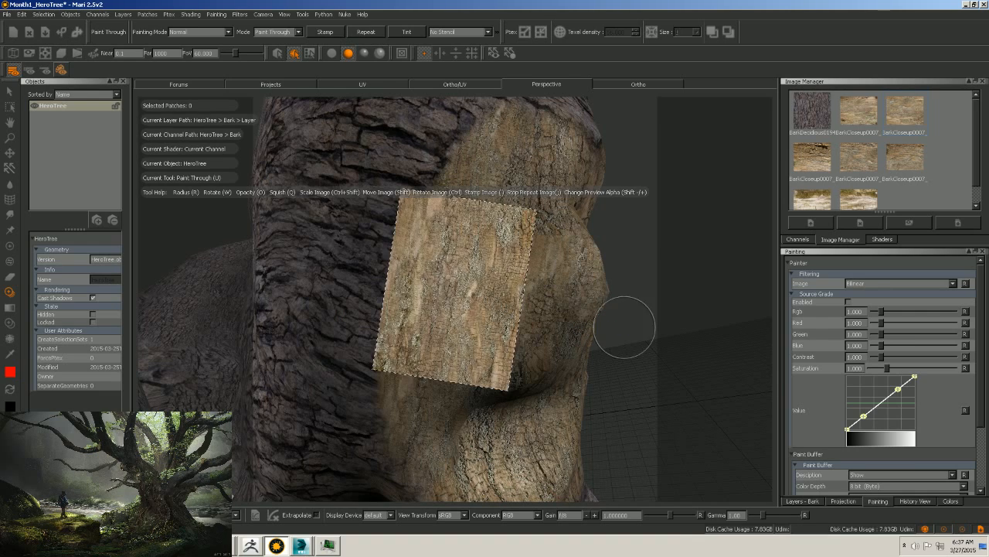
Turn the bark image diagonally to match the grain and paint light bark onto the dark trunk above the bulge's upper edge.
alt+right_drag(625, 329, 361, 328)
alt+drag(361, 328, 480, 286)
alt+right_drag(480, 286, 641, 278)
alt+middle_drag(641, 279, 526, 384)
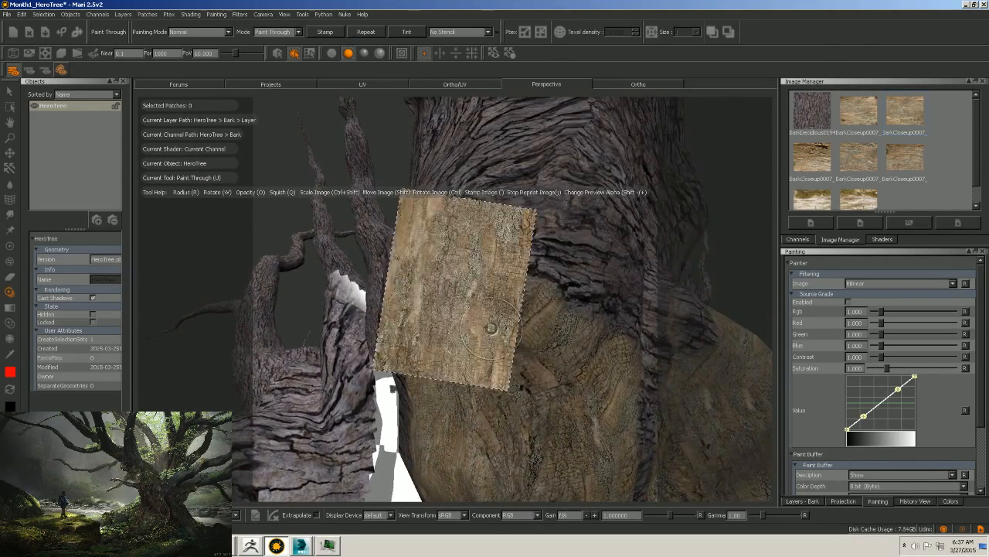
mouse_move(491, 328)
ctrl+mouse_down()
mouse_move(500, 321)
mouse_move(489, 313)
mouse_move(508, 335)
mouse_move(429, 317)
ctrl+mouse_up()
mouse_move(535, 310)
mouse_down()
mouse_move(400, 329)
mouse_move(460, 324)
mouse_move(476, 312)
mouse_up()
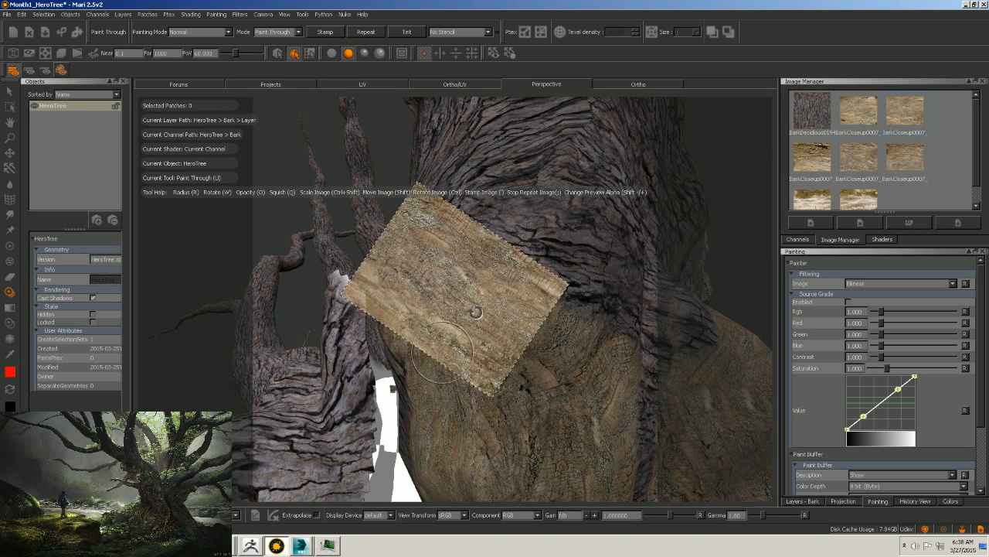
click(551, 333)
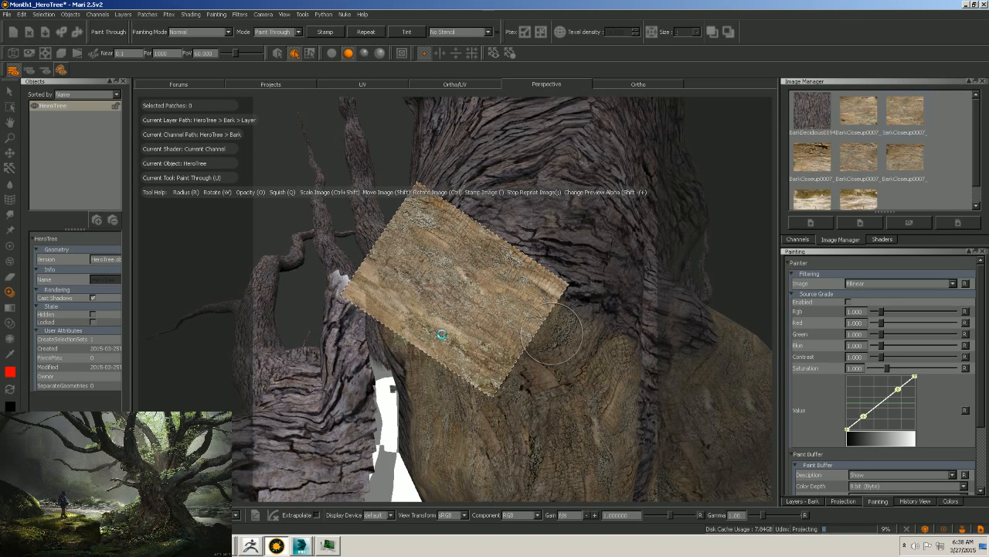
Rotate the bark image for the bulge's side view and paint light bark down its border with the dark trunk.
mouse_move(568, 267)
alt+right_down()
mouse_move(590, 249)
mouse_move(546, 274)
alt+right_up()
alt+drag(546, 273, 537, 302)
alt+middle_drag(536, 302, 644, 148)
alt+drag(644, 148, 590, 221)
mouse_move(589, 221)
alt+right_down()
mouse_move(564, 225)
mouse_move(539, 284)
mouse_move(605, 241)
alt+right_up()
mouse_move(605, 241)
alt+mouse_down()
mouse_move(568, 258)
mouse_move(521, 214)
alt+mouse_up()
alt+right_drag(521, 214, 544, 203)
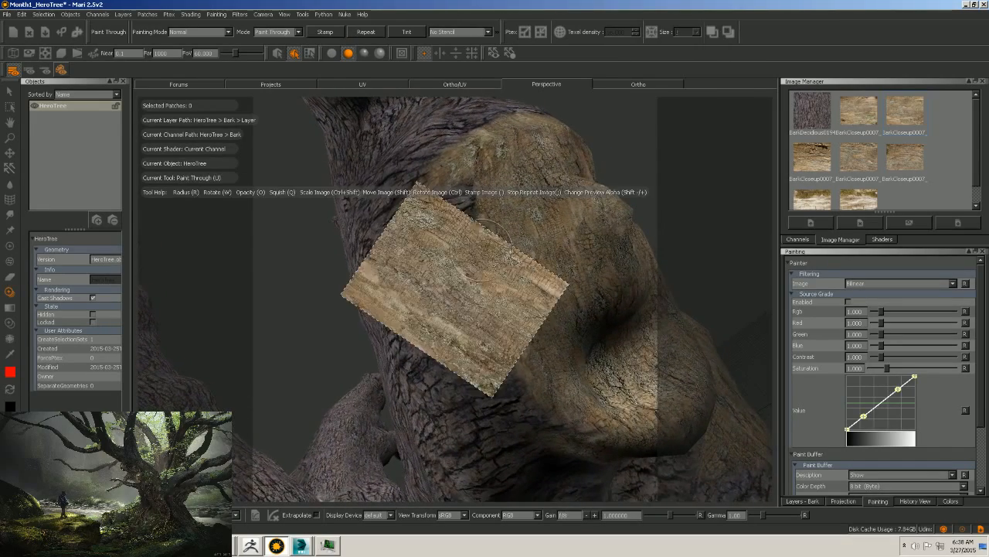
mouse_move(481, 250)
ctrl+mouse_down()
mouse_move(486, 263)
mouse_move(470, 245)
ctrl+mouse_up()
mouse_move(459, 201)
mouse_down()
mouse_move(460, 241)
mouse_move(468, 232)
mouse_move(445, 292)
mouse_move(476, 277)
mouse_move(477, 324)
mouse_move(499, 317)
mouse_move(501, 340)
mouse_move(509, 293)
mouse_move(484, 343)
mouse_up()
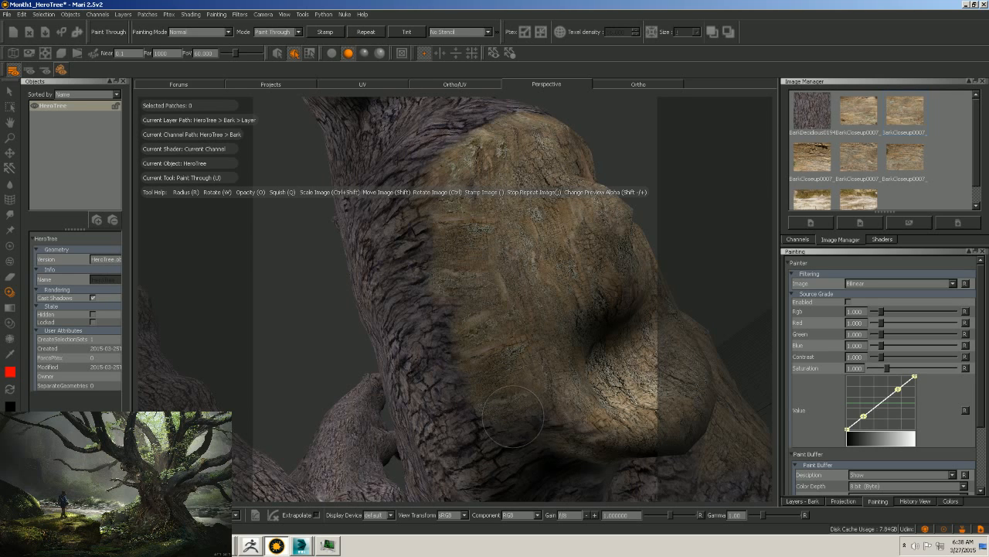
drag(549, 436, 554, 409)
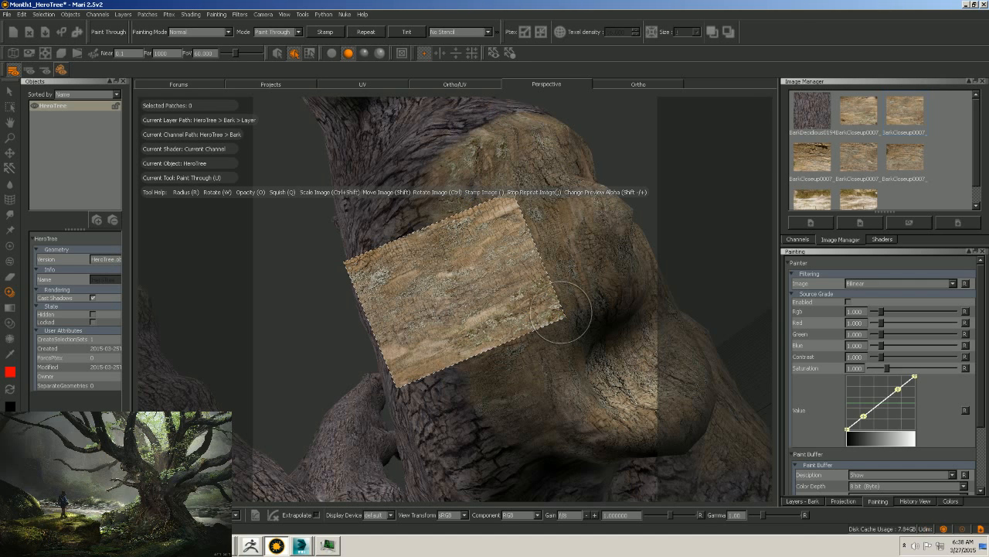
Examine the painted bulges and the surrounding dark bark from around the trunk.
mouse_move(560, 324)
alt+mouse_down()
mouse_move(559, 347)
mouse_move(570, 342)
mouse_move(557, 312)
mouse_move(567, 313)
alt+mouse_up()
alt+right_drag(566, 313, 517, 263)
mouse_move(517, 263)
alt+mouse_down()
mouse_move(561, 296)
mouse_move(479, 296)
mouse_move(554, 342)
mouse_move(494, 352)
alt+mouse_up()
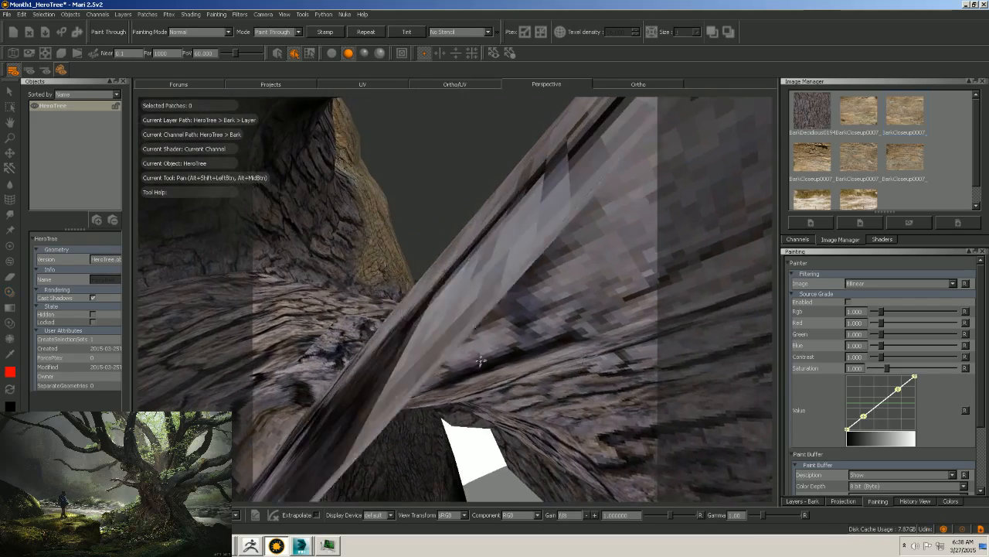
alt+drag(533, 395, 360, 399)
mouse_move(360, 400)
alt+right_down()
mouse_move(428, 354)
mouse_move(165, 366)
alt+right_up()
alt+middle_drag(456, 283, 495, 304)
alt+drag(495, 305, 432, 360)
alt+right_drag(433, 359, 198, 361)
mouse_move(199, 360)
alt+mouse_down()
mouse_move(482, 358)
mouse_move(362, 322)
mouse_move(256, 225)
alt+mouse_up()
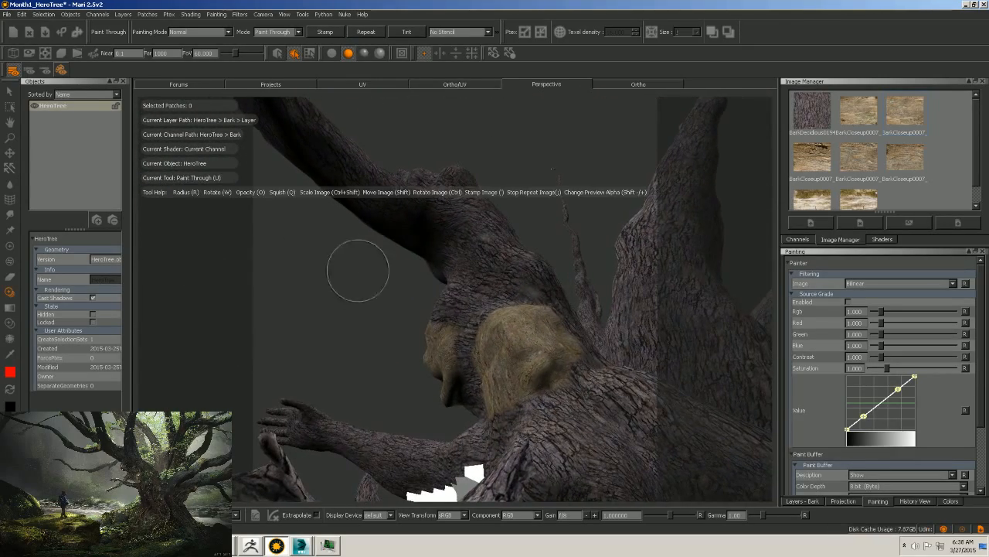
Align the bark image with the hollow's fold and paint light bark over the shaded area beneath its protruding lip.
alt+right_drag(484, 357, 420, 379)
alt+drag(420, 379, 598, 410)
alt+middle_drag(597, 410, 516, 411)
alt+drag(515, 411, 512, 382)
alt+middle_drag(513, 382, 536, 252)
alt+right_drag(536, 252, 541, 329)
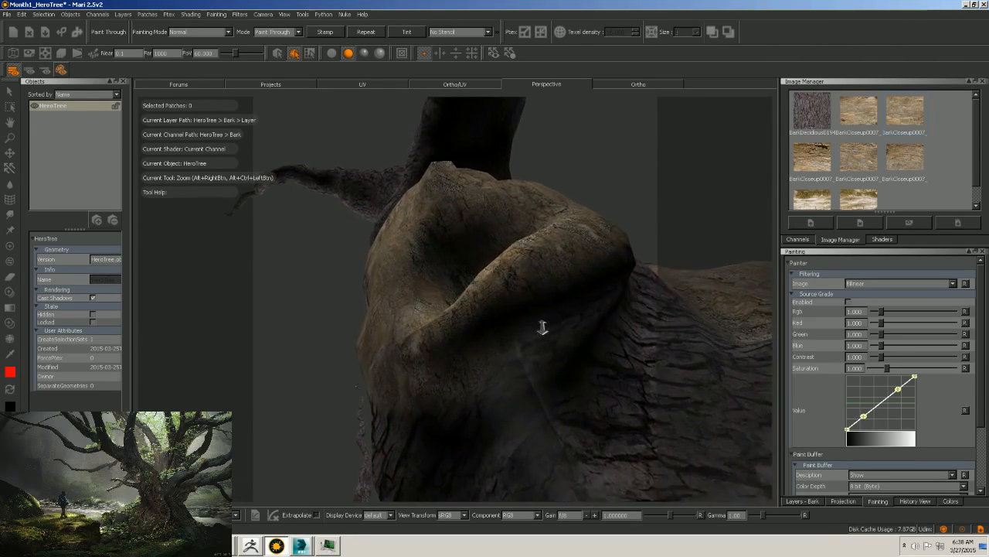
alt+middle_drag(540, 336, 495, 278)
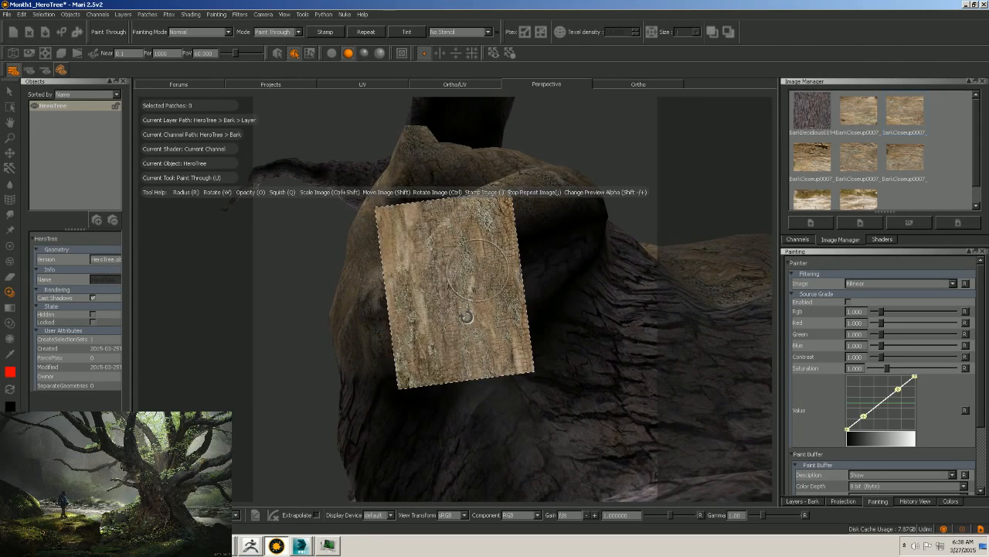
alt+right_drag(602, 308, 629, 314)
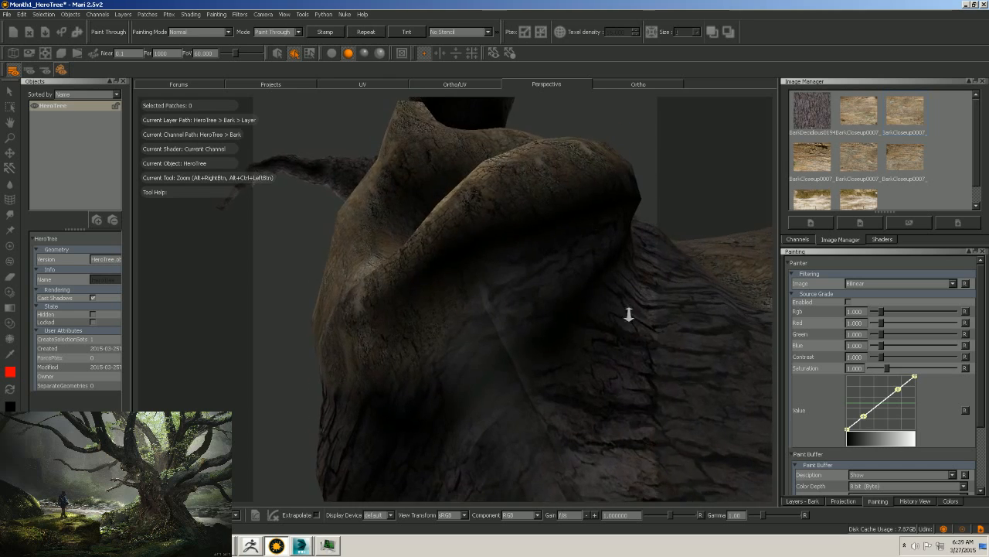
mouse_move(629, 314)
alt+mouse_down()
mouse_move(554, 317)
mouse_move(503, 341)
mouse_move(688, 258)
mouse_move(670, 258)
alt+mouse_up()
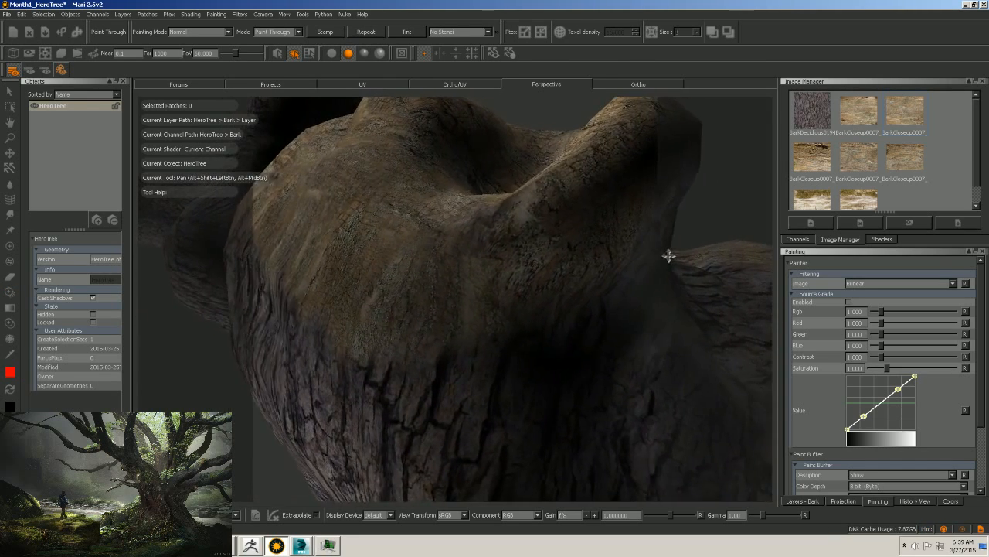
drag(442, 302, 411, 313)
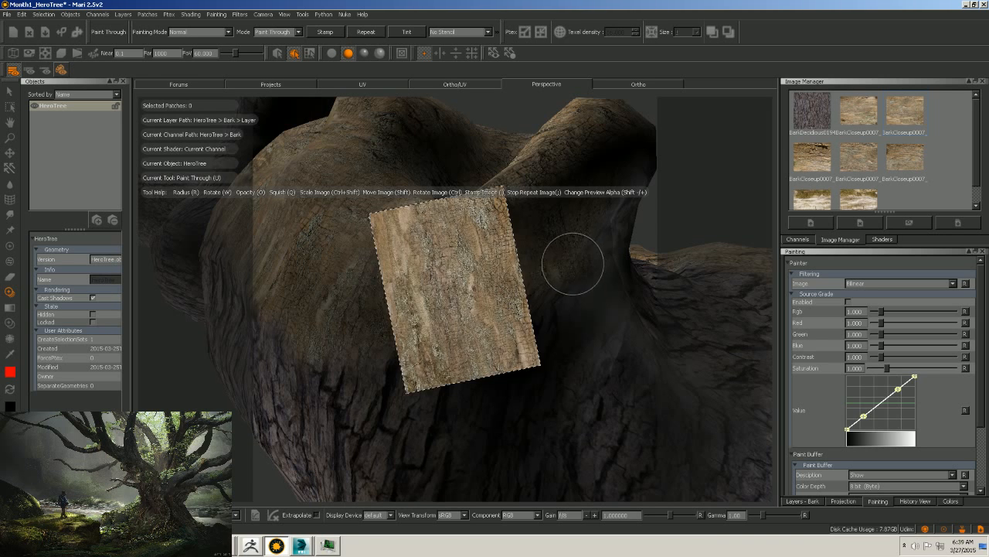
mouse_move(504, 286)
ctrl+mouse_down()
mouse_move(482, 289)
mouse_move(518, 269)
ctrl+mouse_up()
mouse_move(545, 240)
mouse_down()
mouse_move(542, 227)
mouse_move(598, 184)
mouse_move(567, 230)
mouse_move(511, 224)
mouse_move(474, 242)
mouse_up()
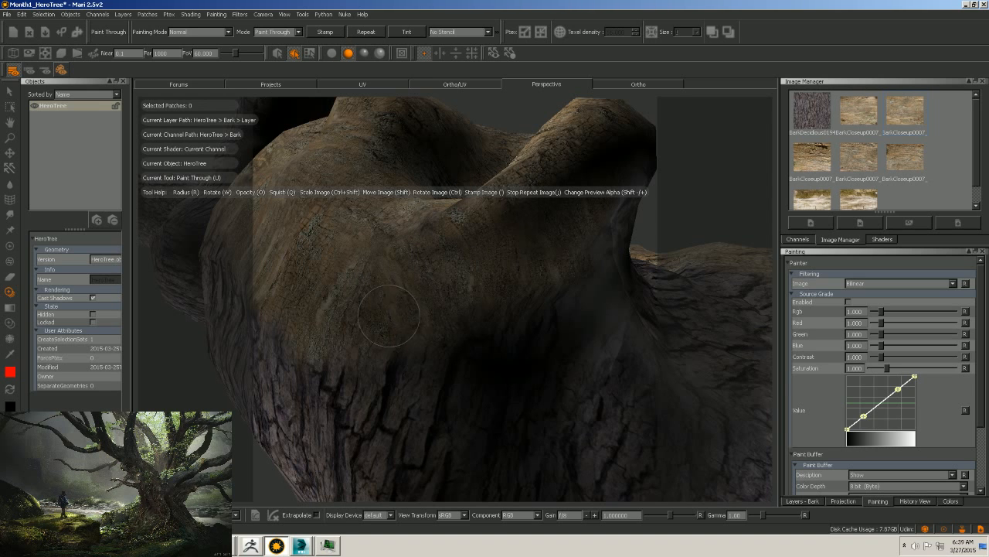
drag(402, 297, 394, 303)
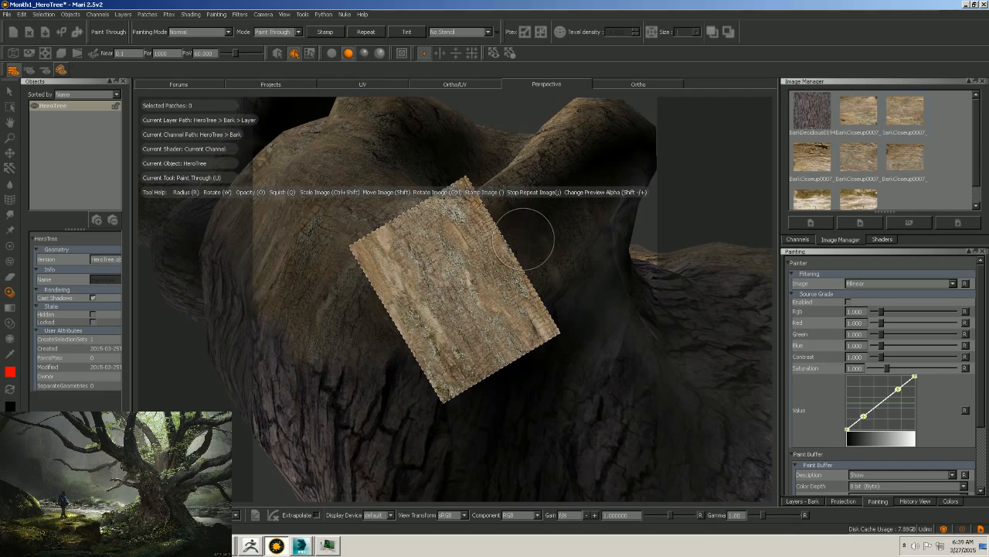
Examine the whole tree and the light bark patches around its trunk from several distances and sides.
alt+drag(560, 258, 680, 259)
alt+right_drag(680, 259, 494, 294)
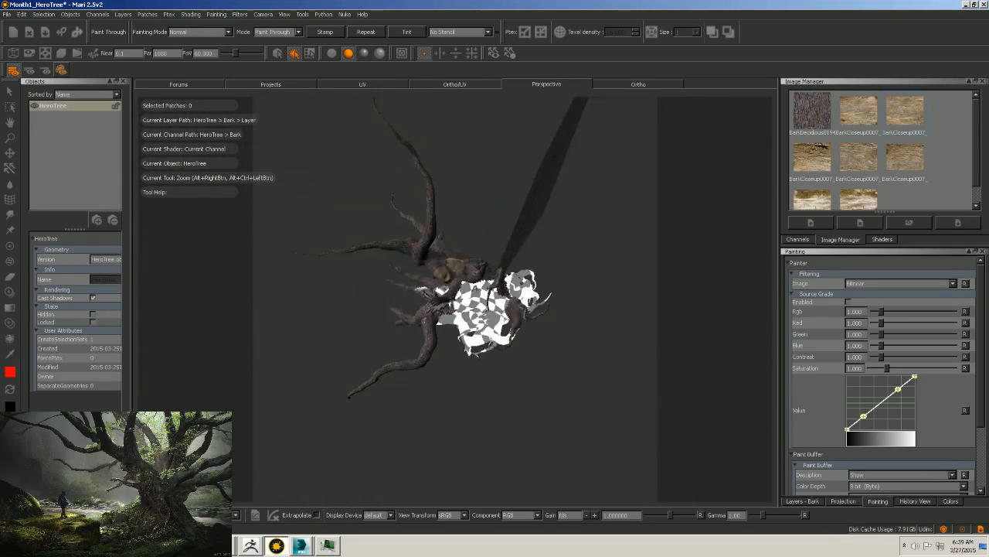
mouse_move(495, 294)
alt+mouse_down()
mouse_move(539, 320)
mouse_move(559, 378)
mouse_move(662, 299)
mouse_move(342, 378)
mouse_move(448, 263)
mouse_move(592, 298)
mouse_move(425, 252)
mouse_move(409, 270)
mouse_move(463, 302)
alt+mouse_up()
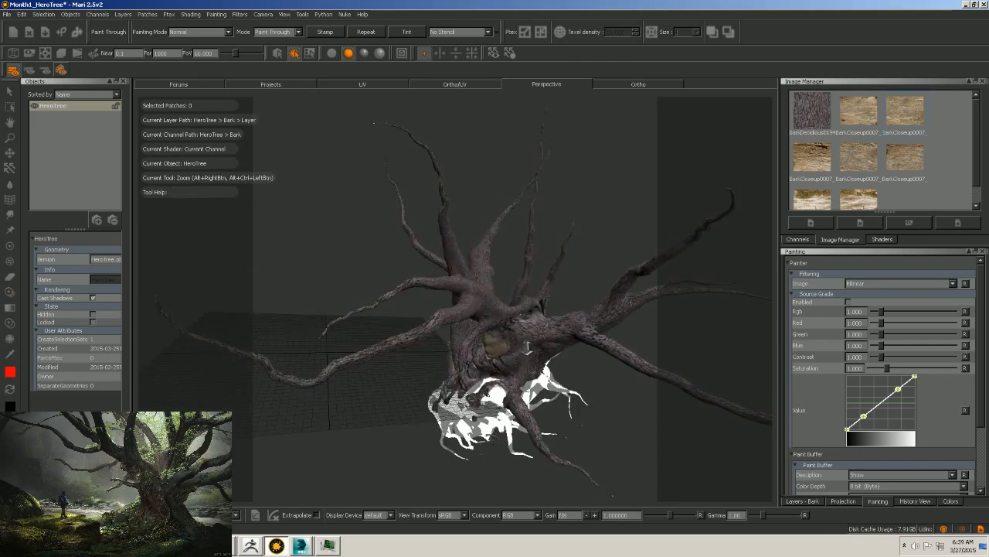
key(u)
scroll(577, 294, up, 5)
mouse_move(533, 191)
alt+mouse_down()
mouse_move(713, 237)
mouse_move(503, 294)
mouse_move(364, 311)
mouse_move(364, 303)
mouse_move(519, 281)
mouse_move(537, 319)
mouse_move(394, 310)
alt+mouse_up()
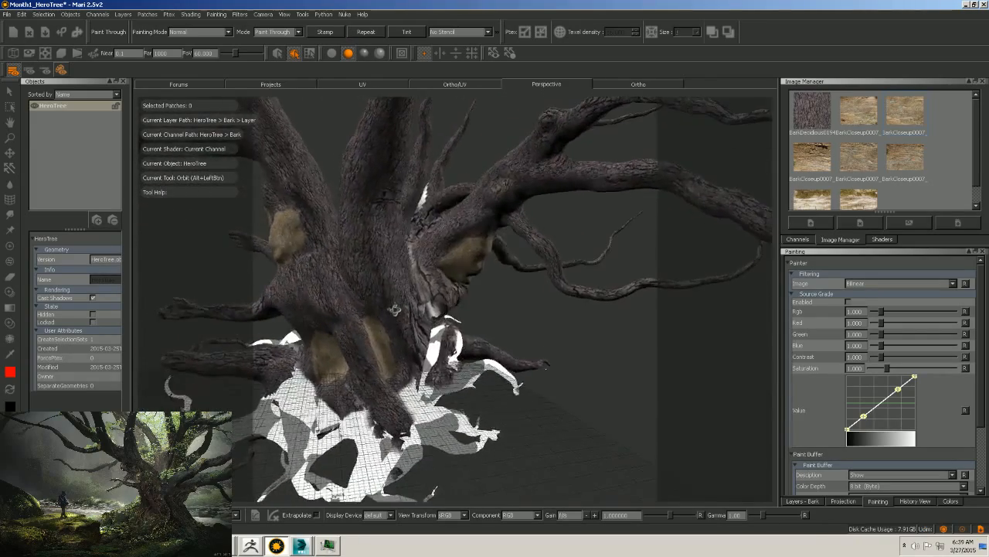
alt+right_drag(394, 310, 376, 309)
alt+middle_drag(375, 309, 458, 300)
alt+right_drag(457, 300, 511, 301)
mouse_move(512, 301)
alt+mouse_down()
mouse_move(522, 300)
mouse_move(506, 298)
mouse_move(495, 279)
alt+mouse_up()
key(u)
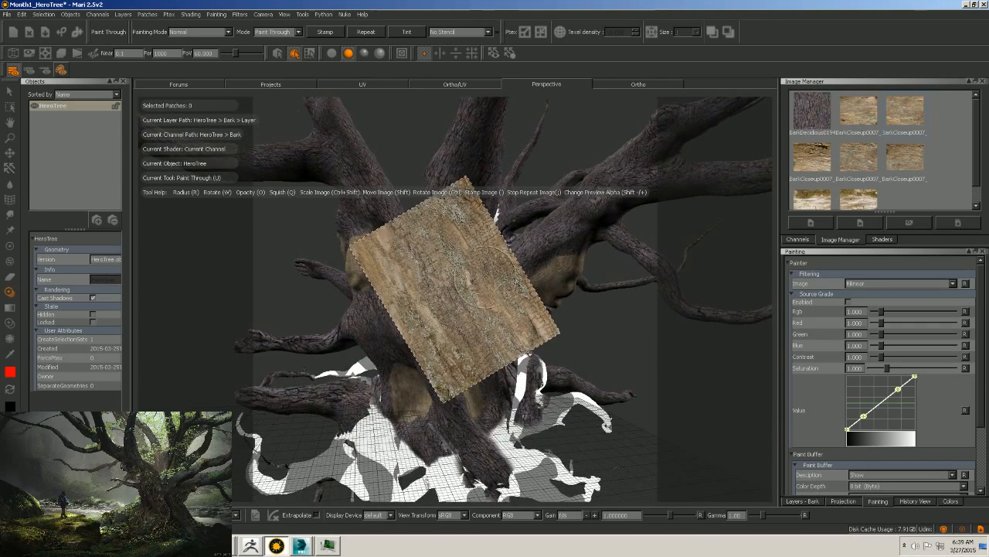
Save the Month1_HeroTree project.
click(6, 13)
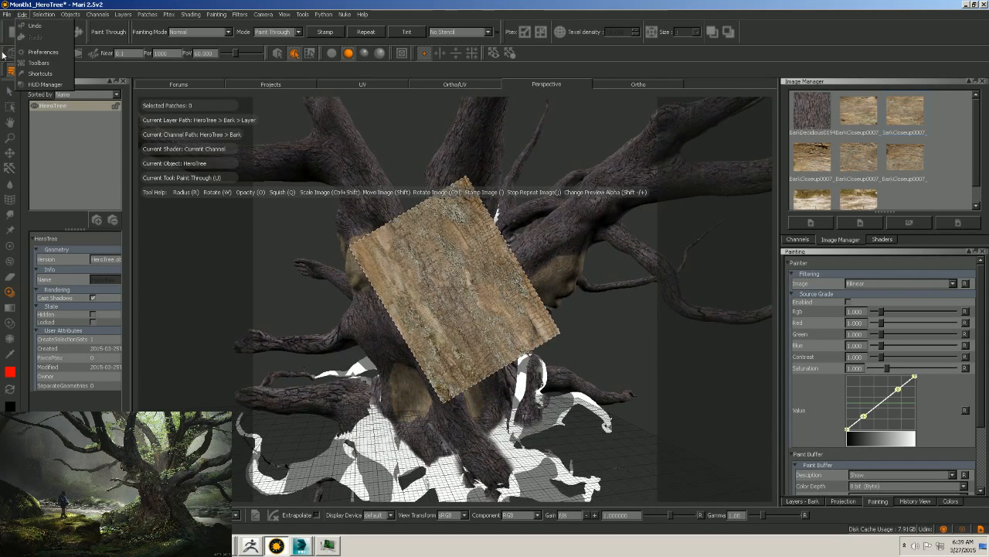
click(20, 66)
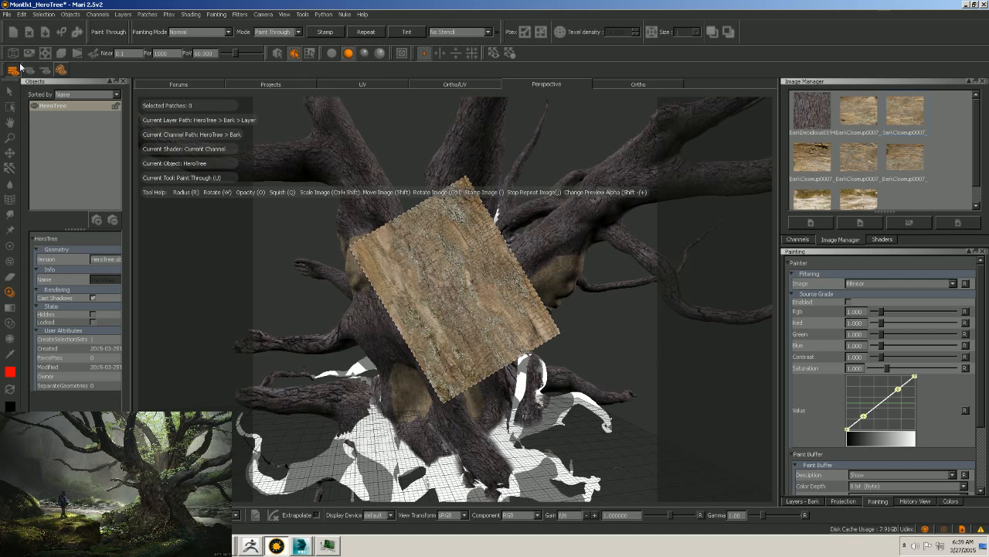
click(965, 3)
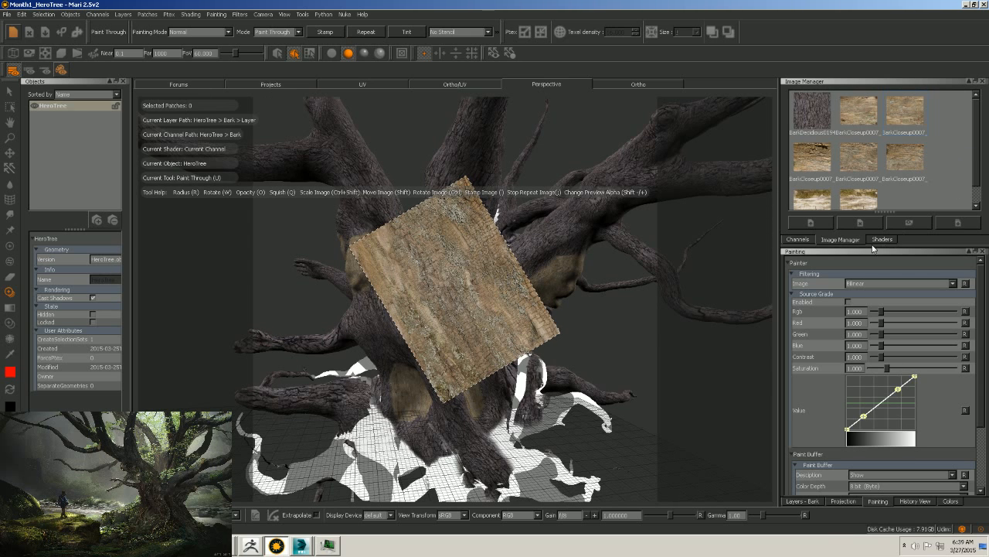
Show the tree's channels, check the light patches on the trunk and bring up the commands available for the Bark channel.
click(798, 239)
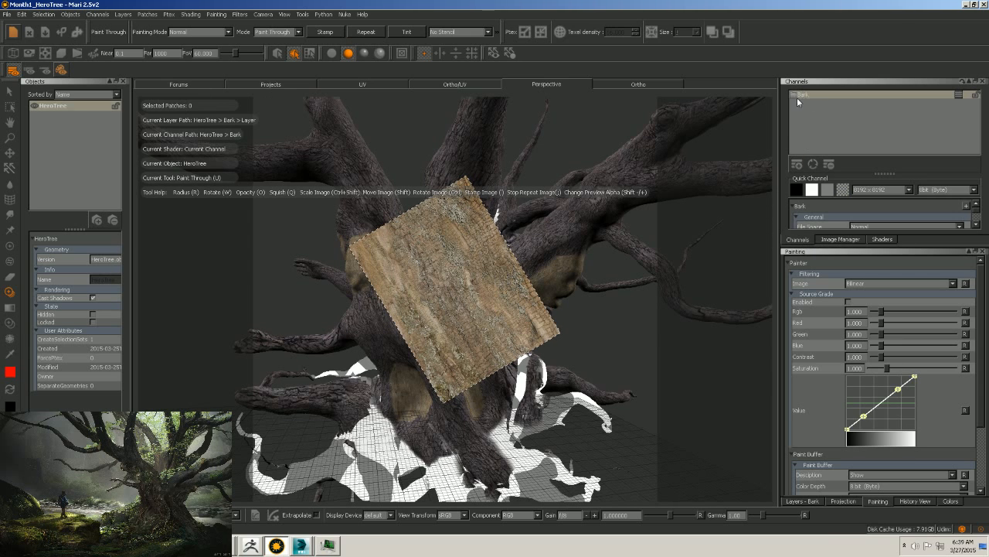
alt+right_drag(540, 290, 580, 294)
alt+middle_drag(541, 309, 551, 236)
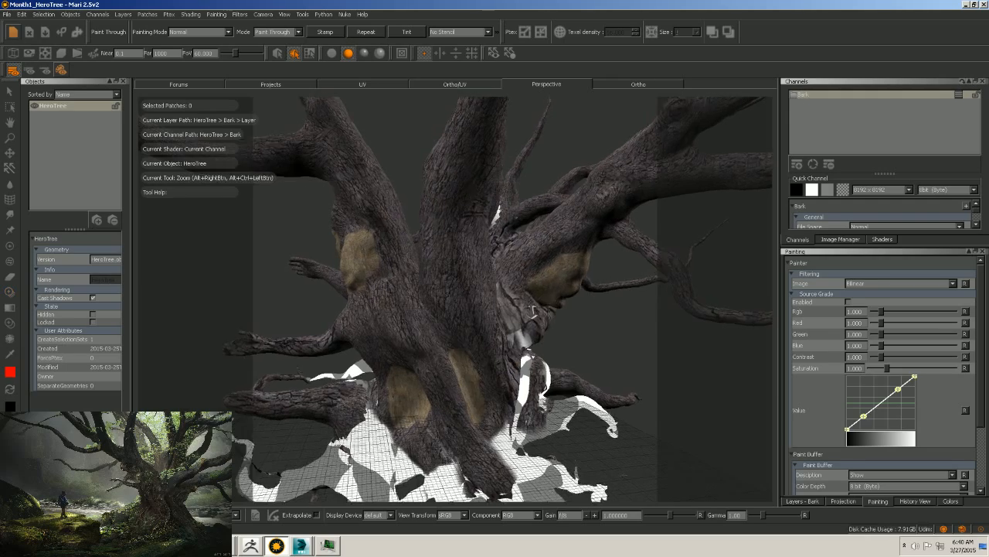
alt+drag(495, 309, 545, 320)
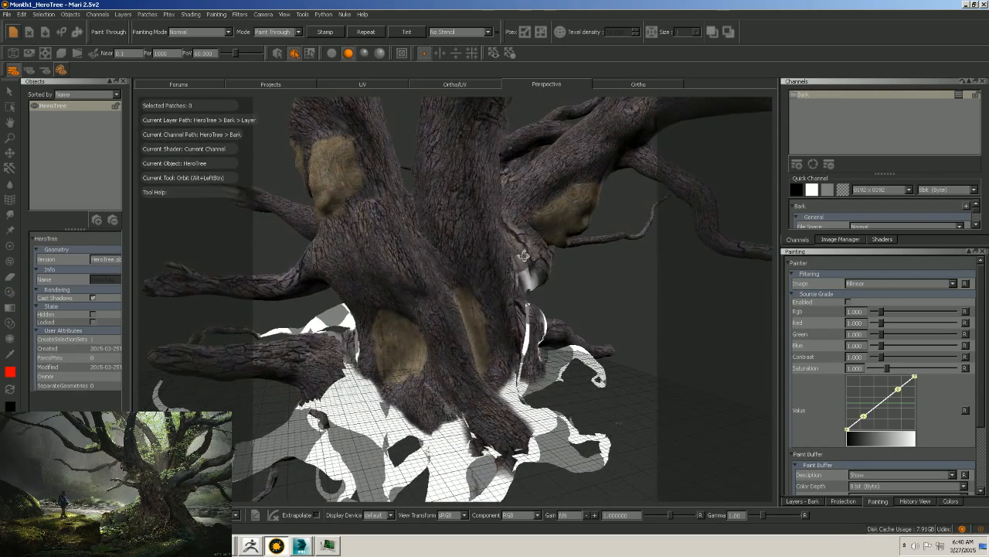
click(796, 96)
right_click(796, 96)
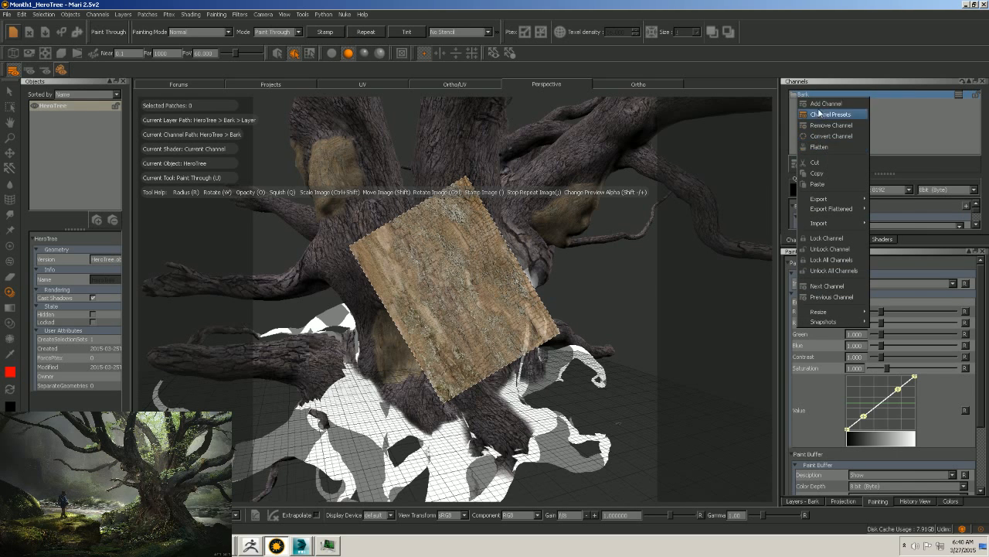
mouse_move(828, 200)
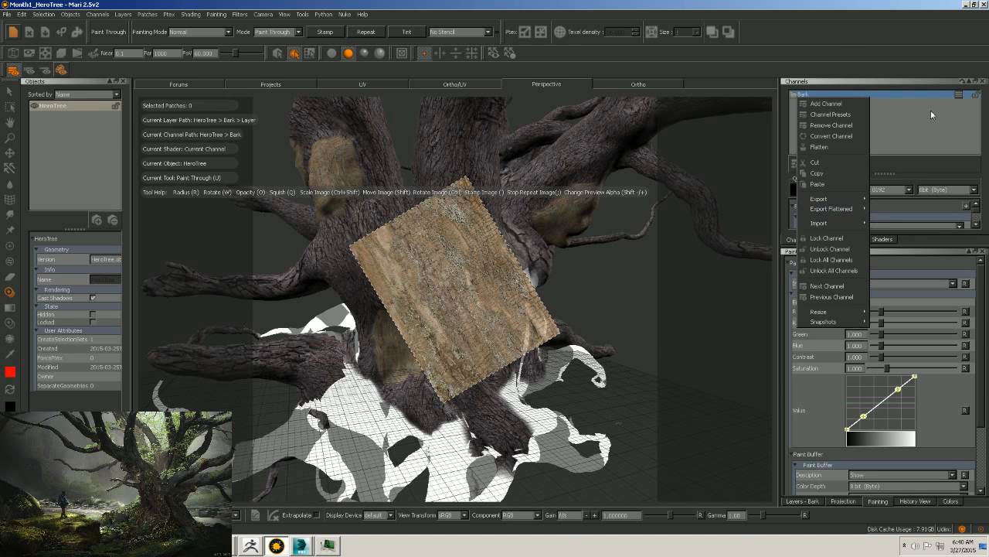
Open the Bark channel's layer stack and look through the commands available for the layer above Base.
click(961, 95)
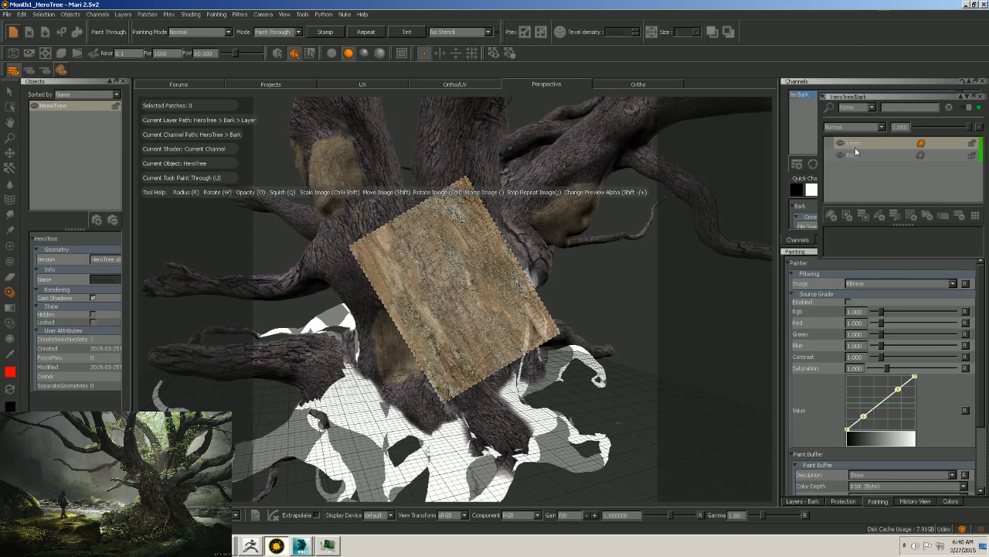
right_click(853, 146)
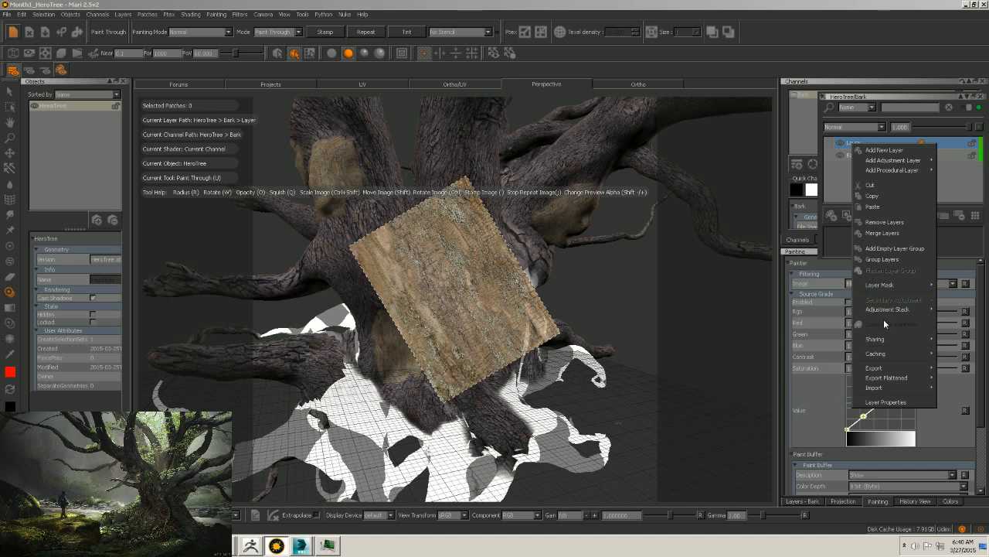
click(831, 184)
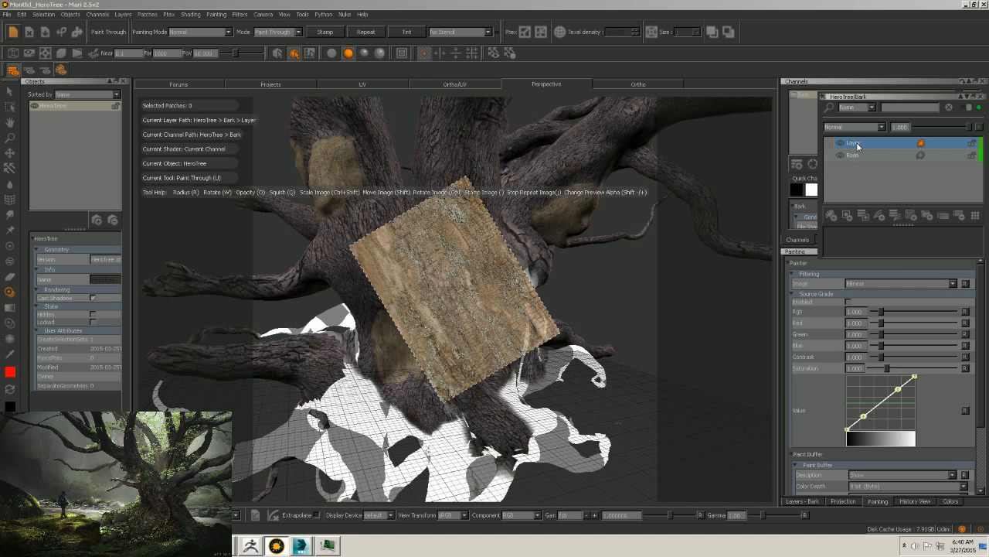
Look through the commands available for the layer above Base once more and close the Bark layer stack.
right_click(855, 146)
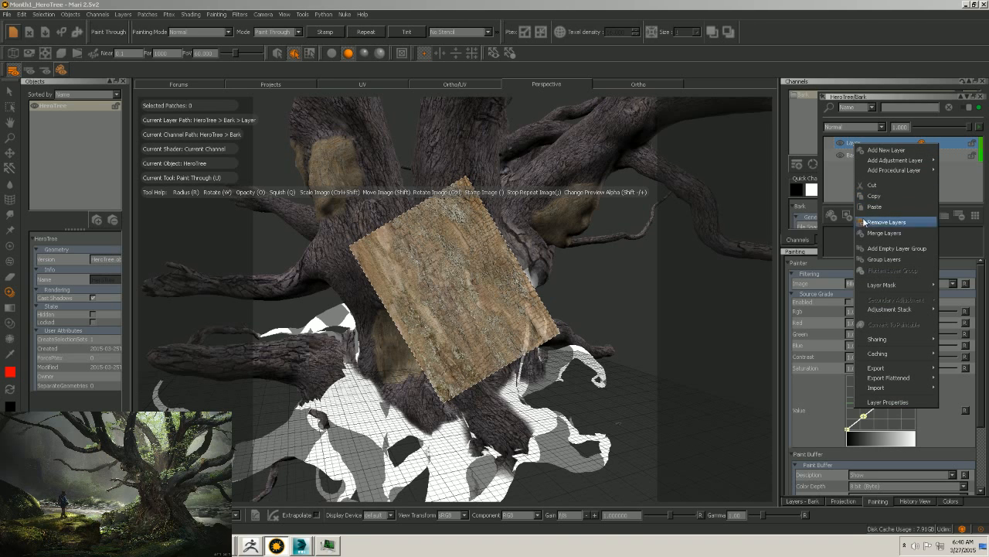
mouse_move(873, 354)
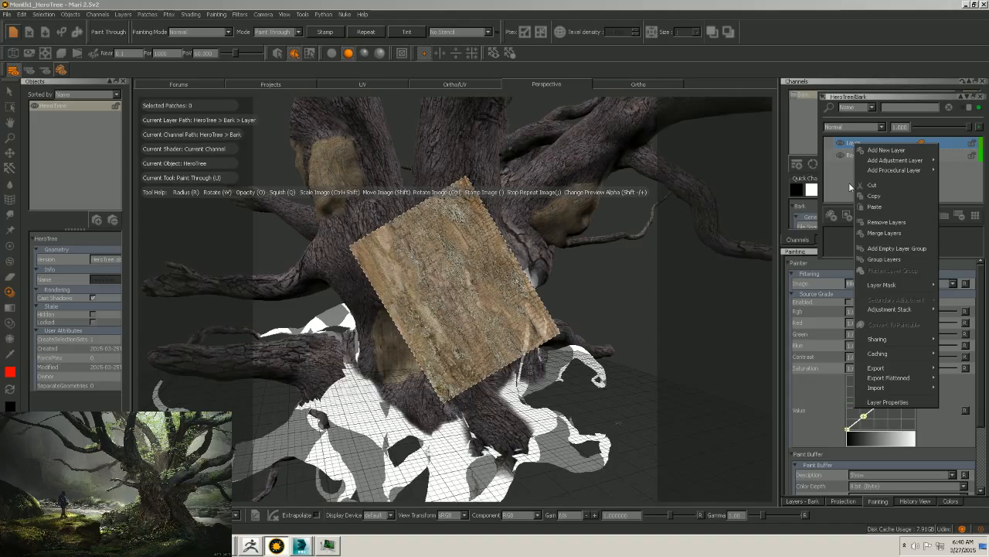
click(852, 164)
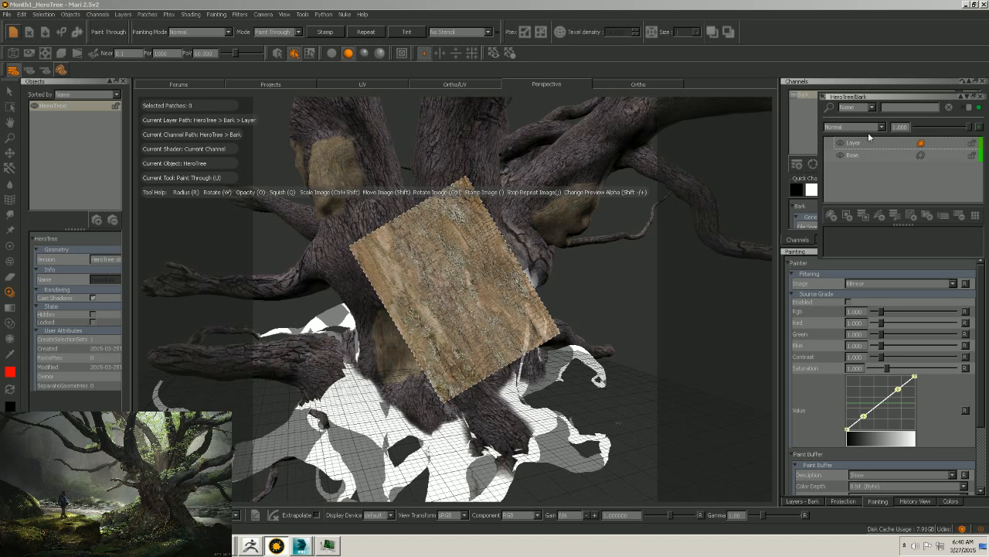
click(979, 97)
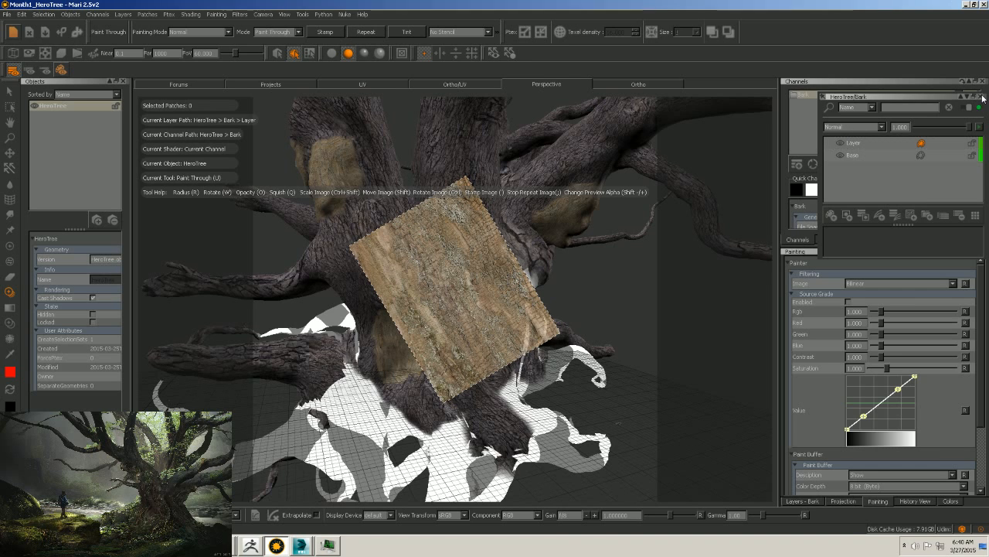
Bring up the flattened export settings for the current Bark channel.
right_click(807, 96)
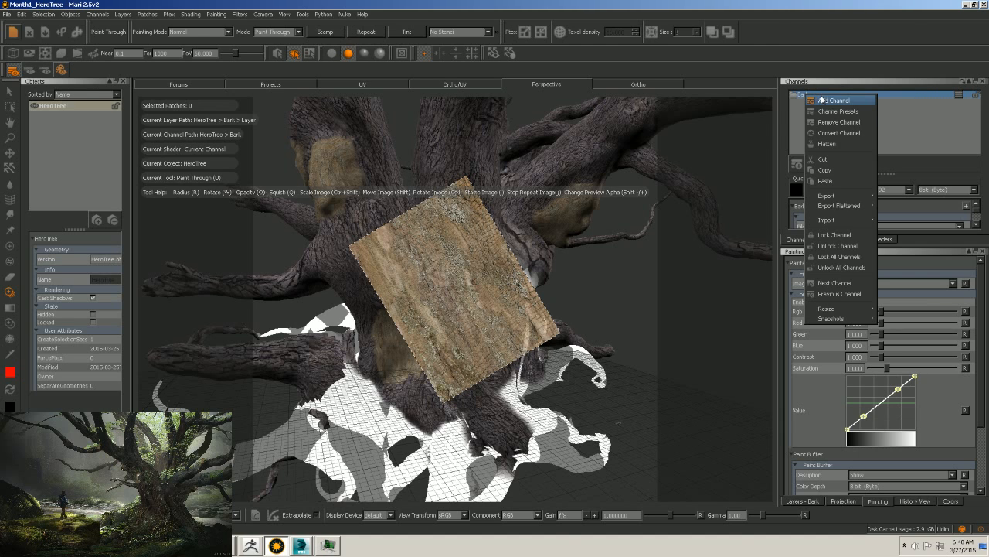
mouse_move(842, 206)
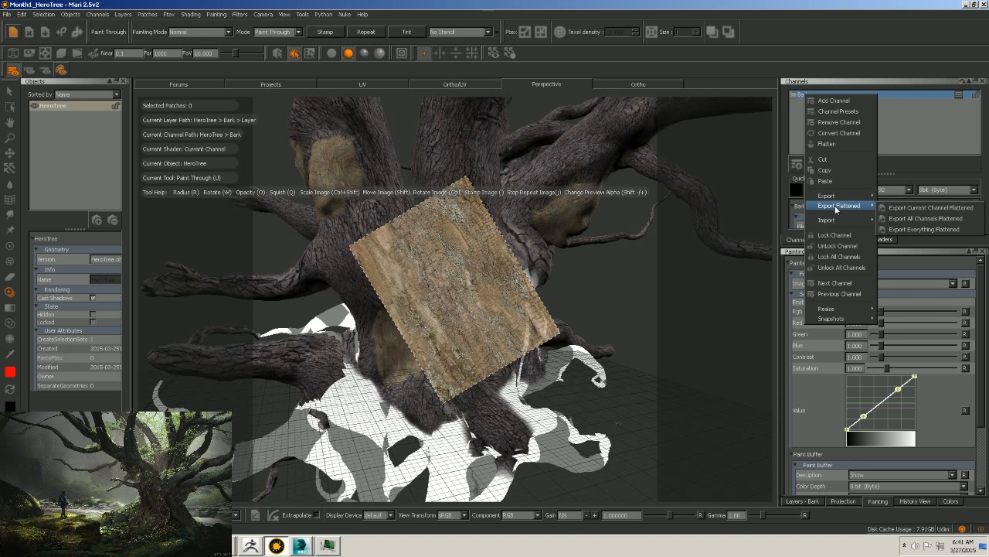
click(933, 209)
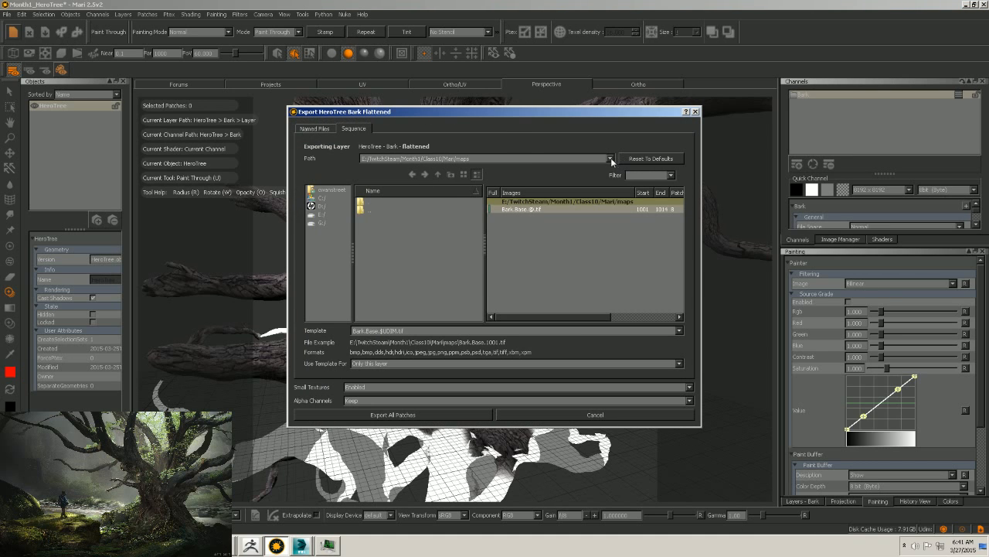
Open the maps folder inside Class11 in the file browser and copy its full path.
click(610, 158)
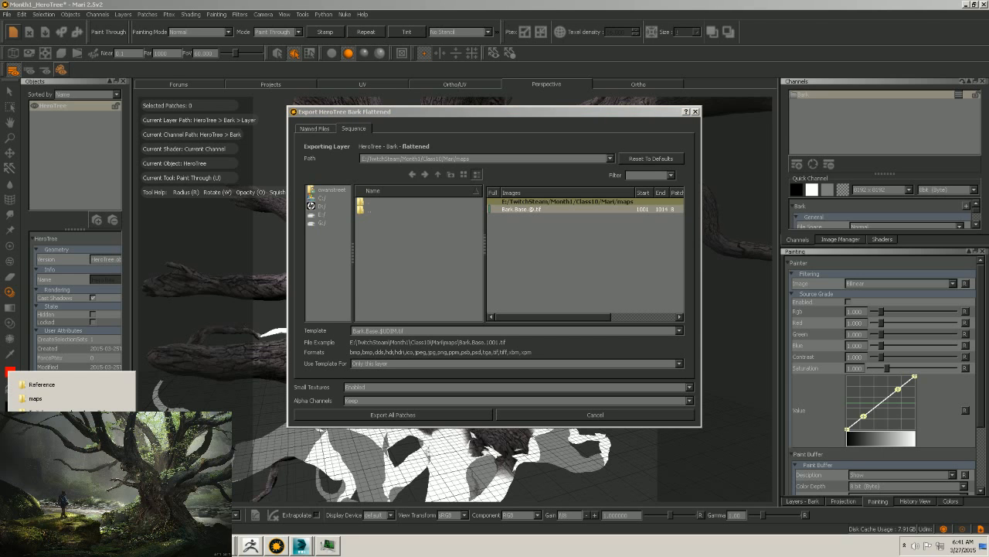
click(71, 440)
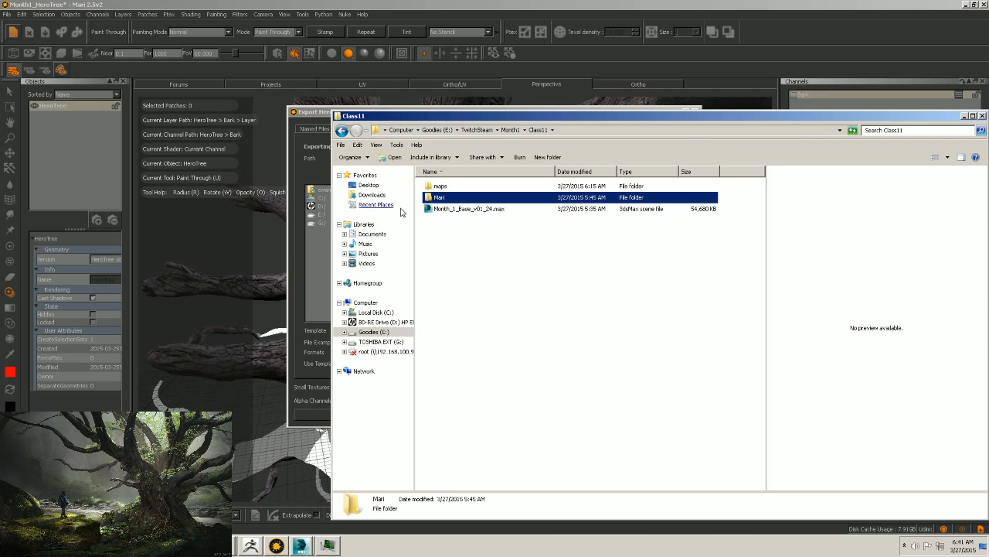
double_click(437, 186)
click(603, 130)
key(ctrl+c)
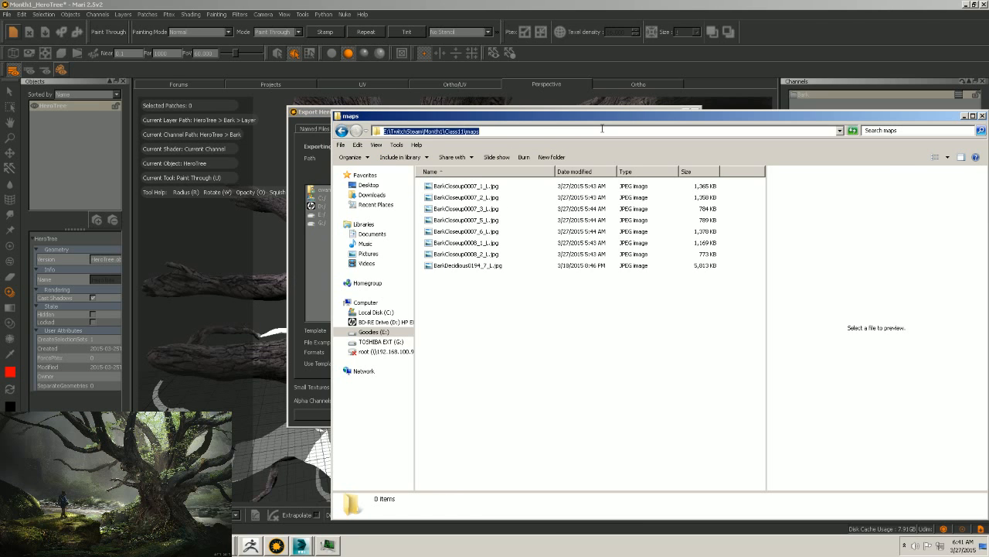
Set the export path to E:\TwitchSteam\Month1\Class11\maps and export all patches of the flattened Bark channel.
click(313, 117)
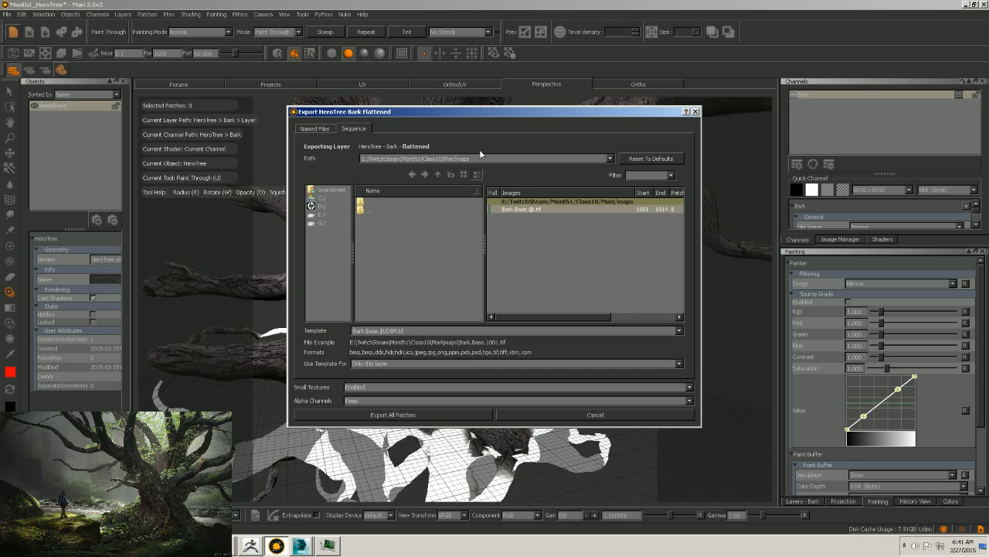
key(ctrl+v)
drag(460, 110, 437, 109)
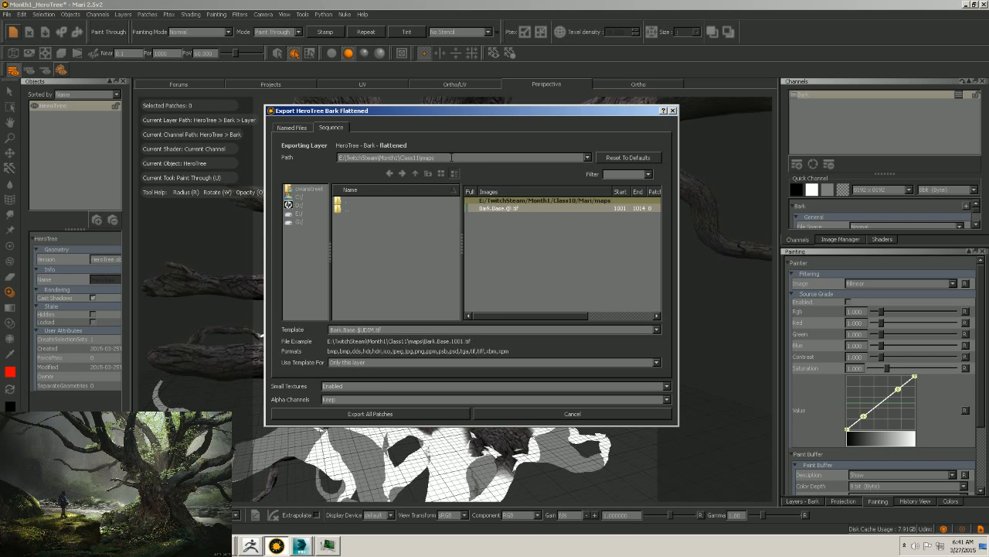
drag(441, 116, 457, 106)
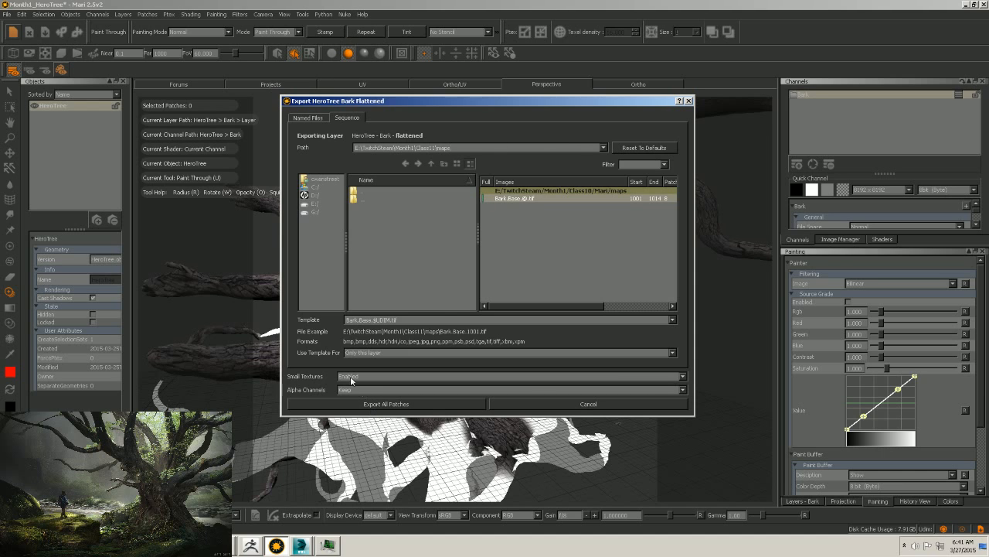
click(380, 407)
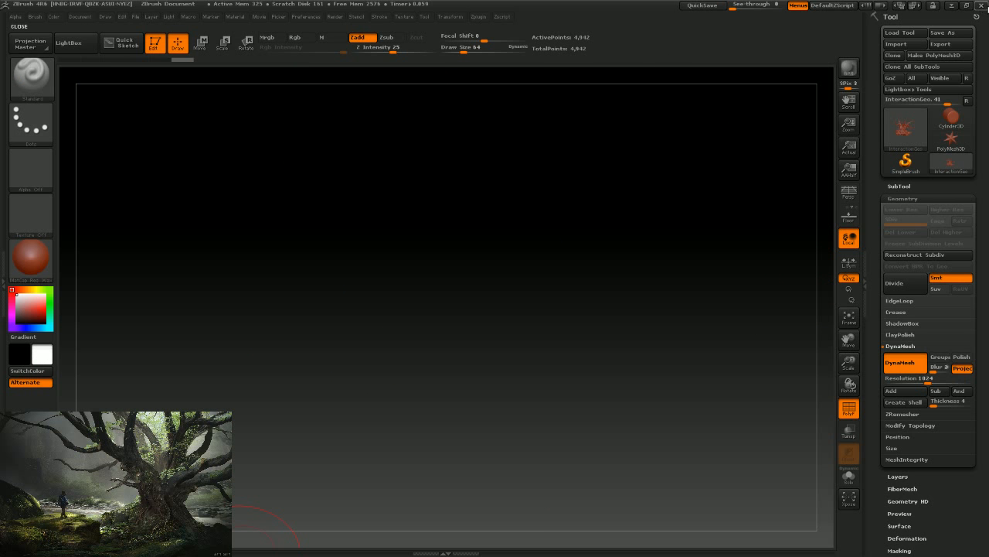
Close ZBrush without saving the project changes.
click(976, 6)
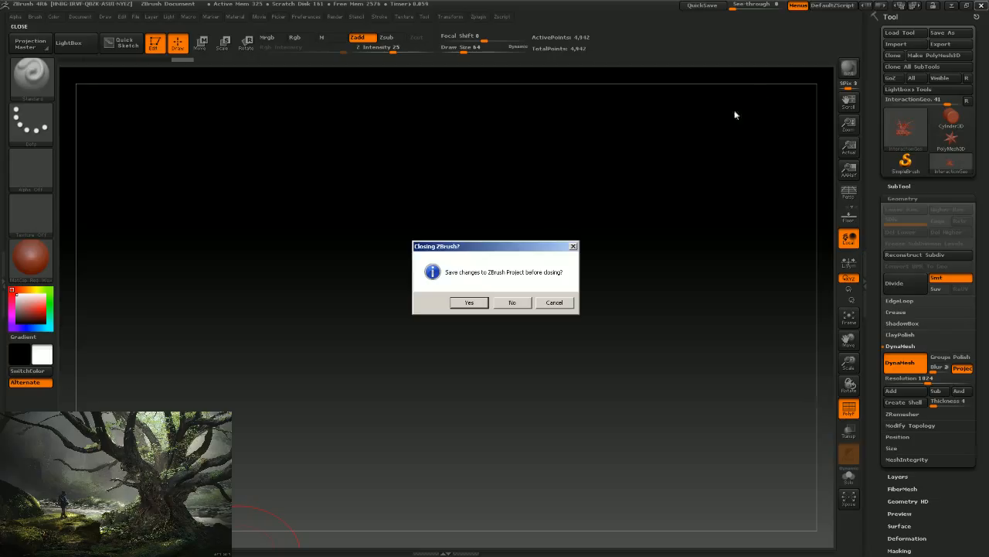
click(511, 302)
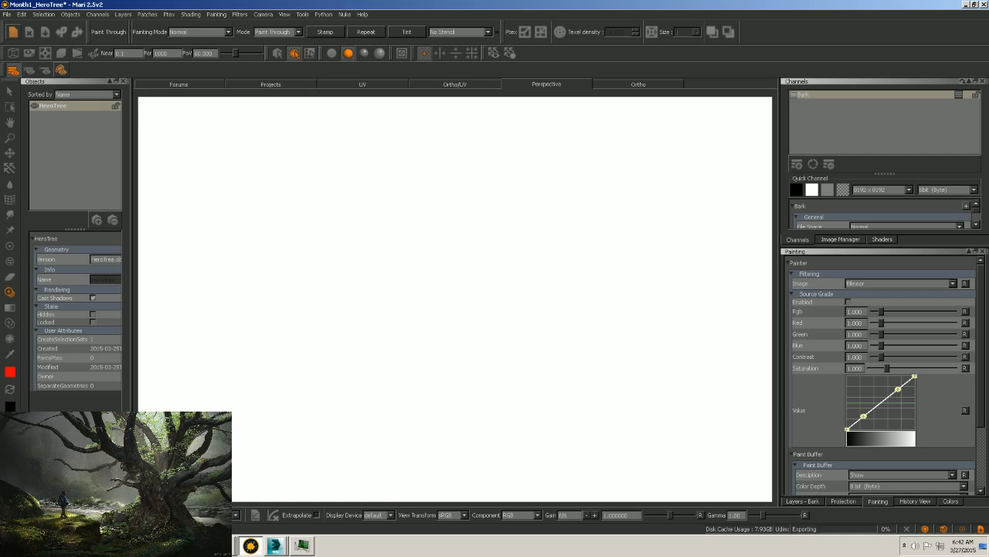
Check the Class11 maps folder for the exported Bark.Base TIF files and preview the BarkDecidious0194_7_L.jpg texture.
click(35, 398)
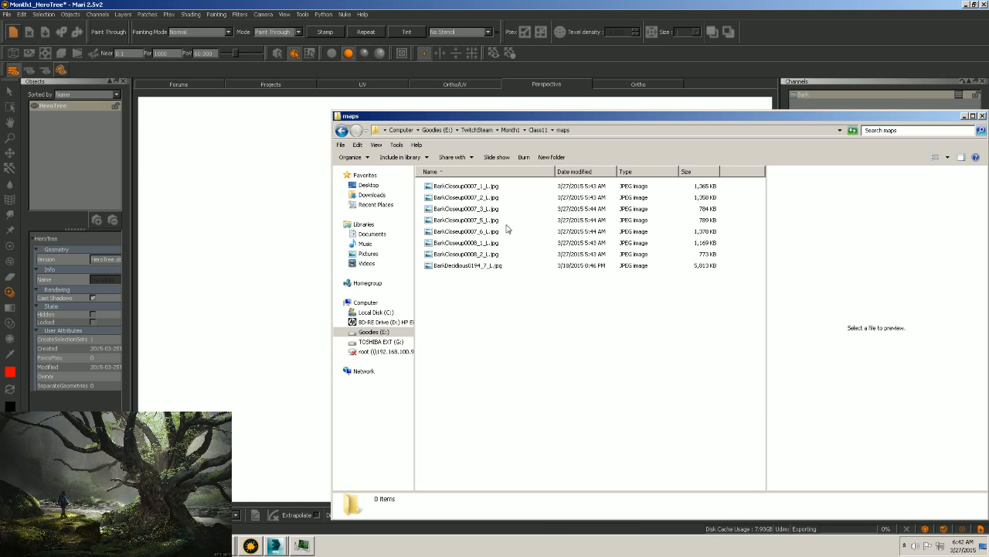
drag(577, 116, 530, 112)
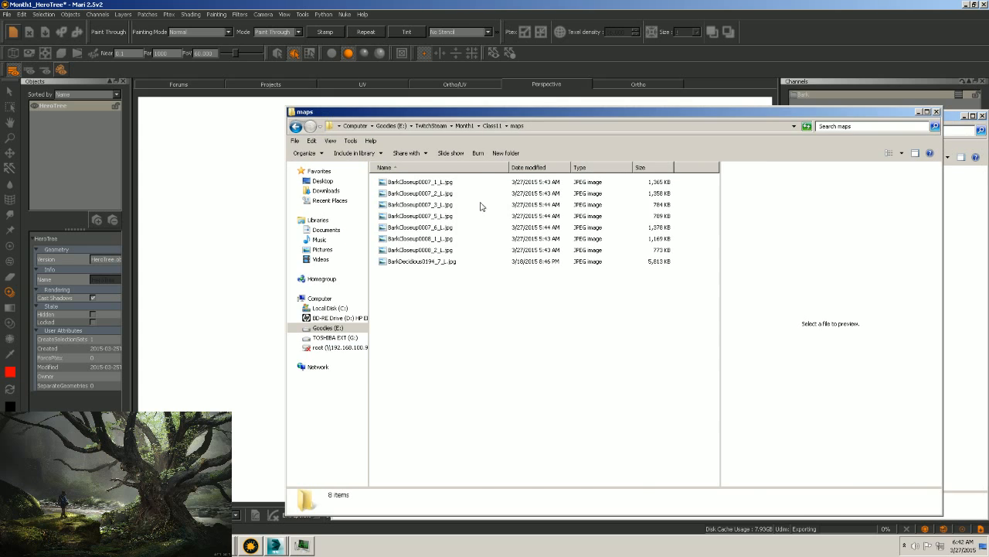
click(409, 261)
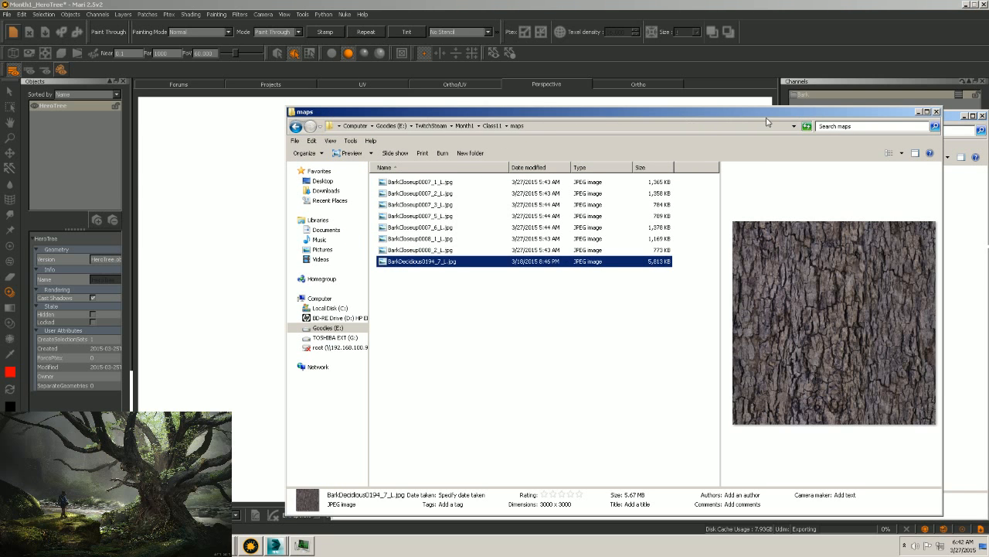
drag(746, 112, 762, 110)
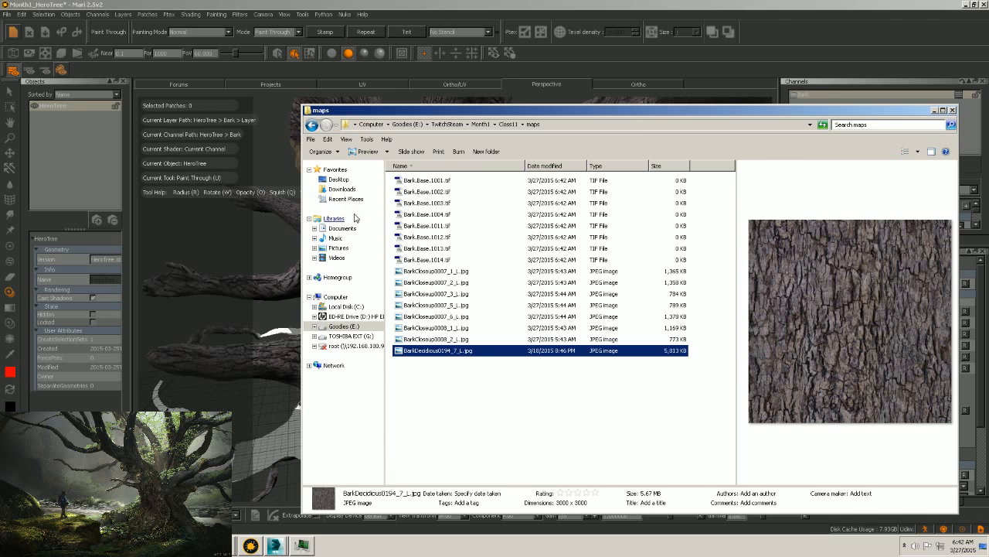
click(433, 226)
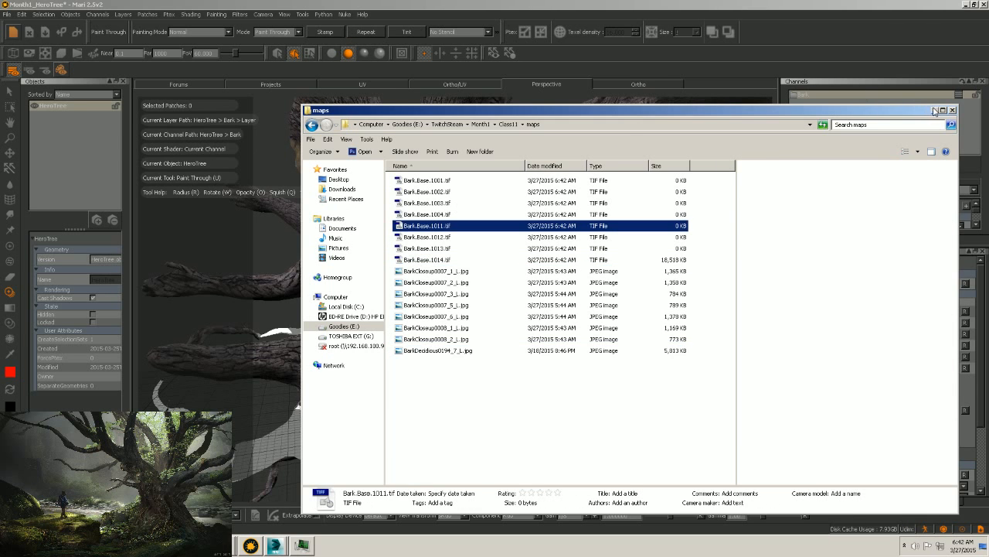
click(936, 110)
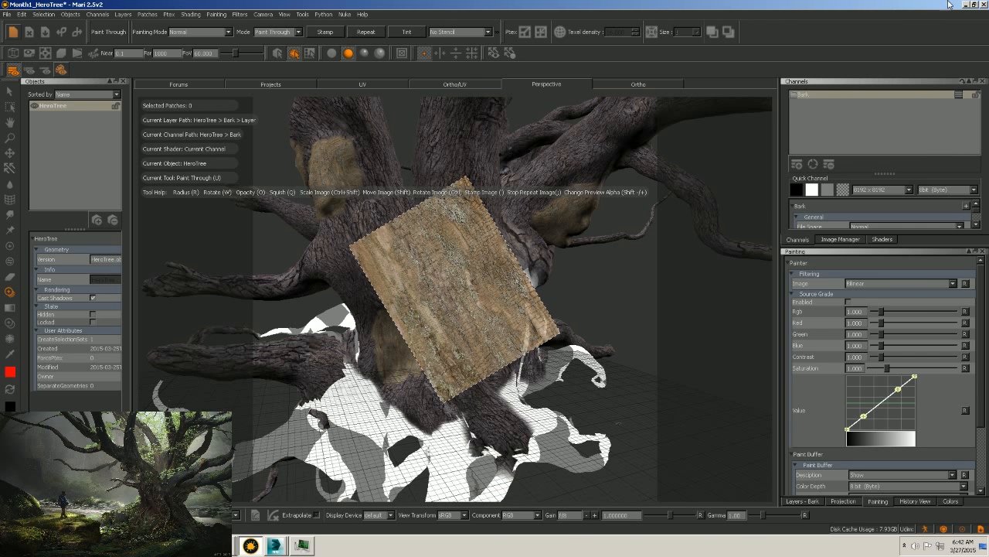
Switch to 3ds Max and bring up the V-Ray frame buffer with the hero tree render.
click(965, 6)
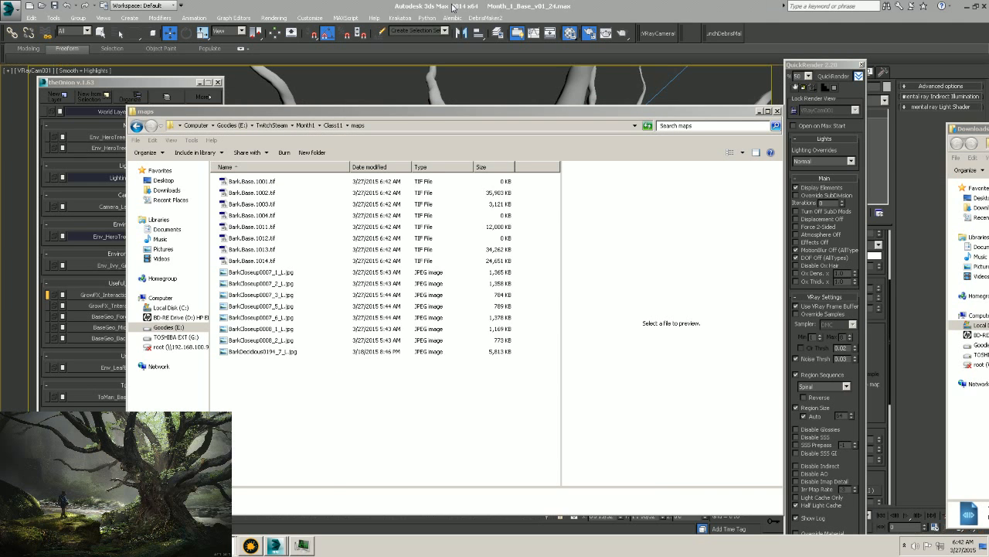
click(346, 14)
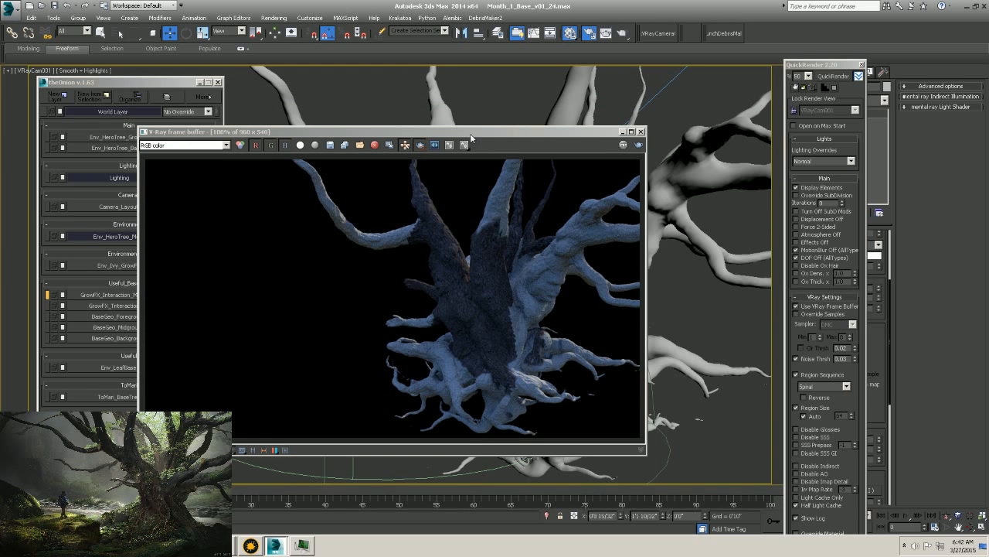
drag(471, 131, 451, 132)
click(16, 14)
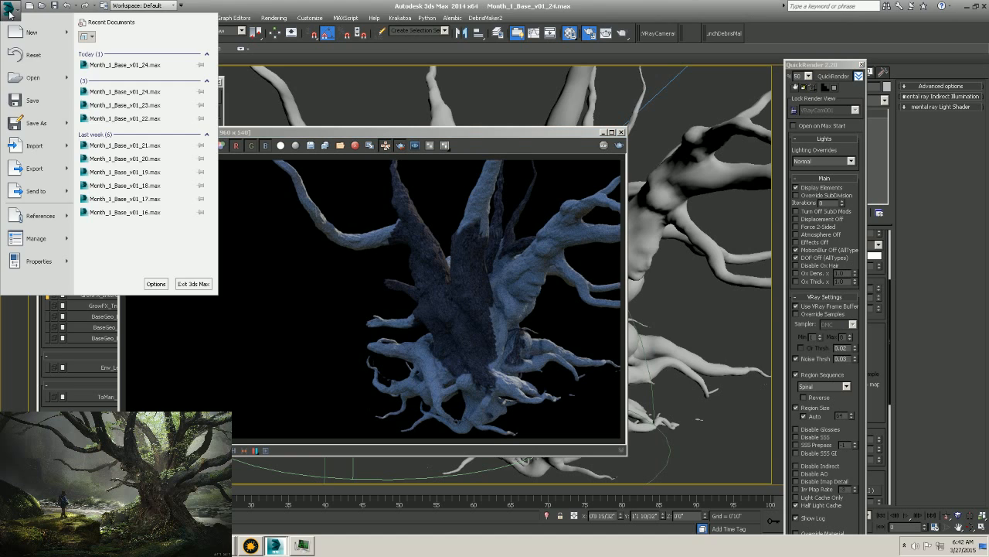
click(26, 126)
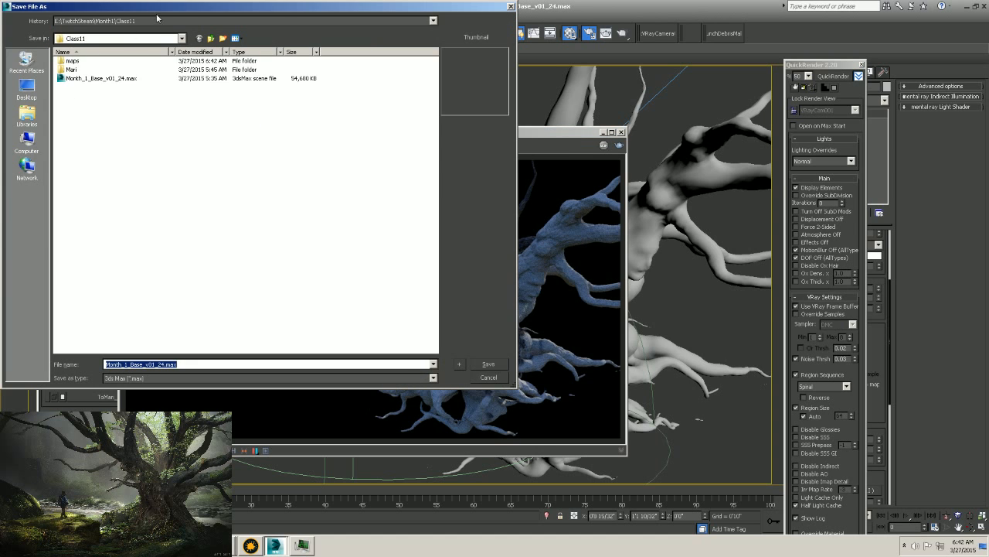
click(510, 6)
Reposition the V-Ray frame buffer and start a QuickRender test render of the hero tree.
drag(529, 131, 518, 136)
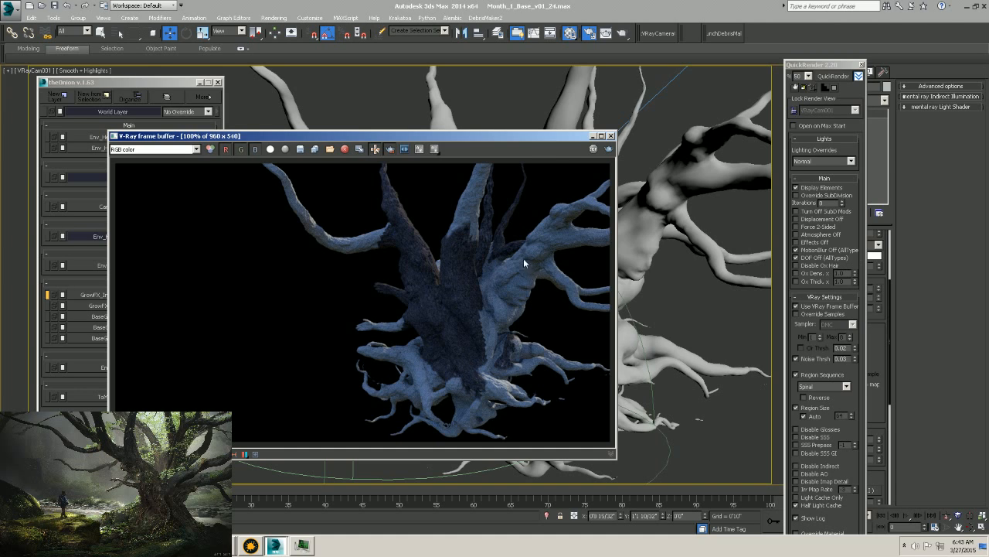
drag(442, 139, 499, 136)
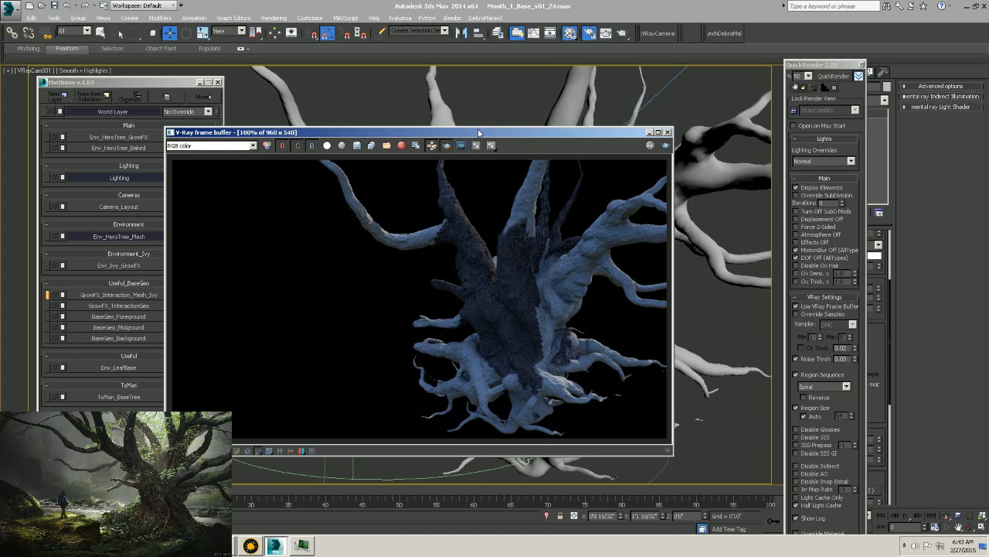
drag(480, 133, 558, 109)
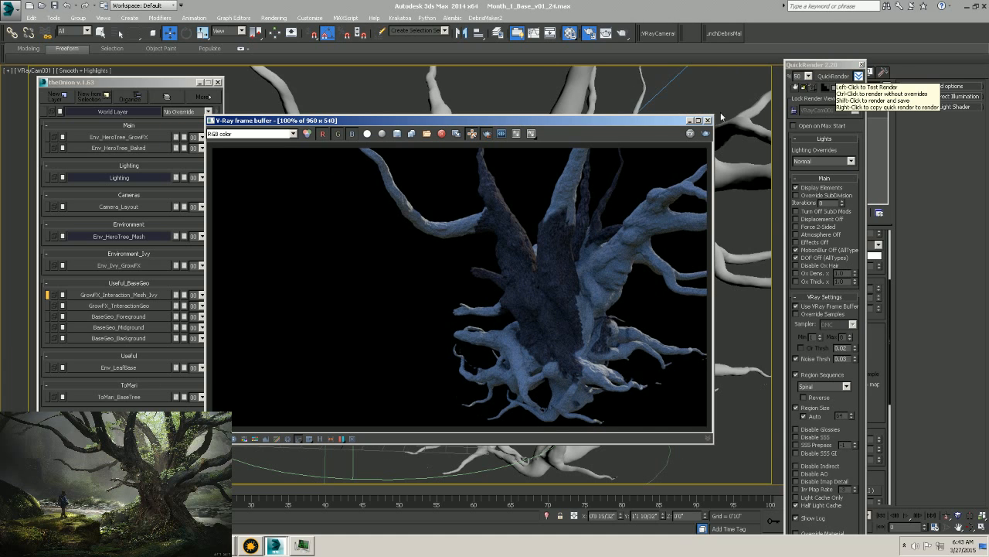
drag(595, 123, 539, 124)
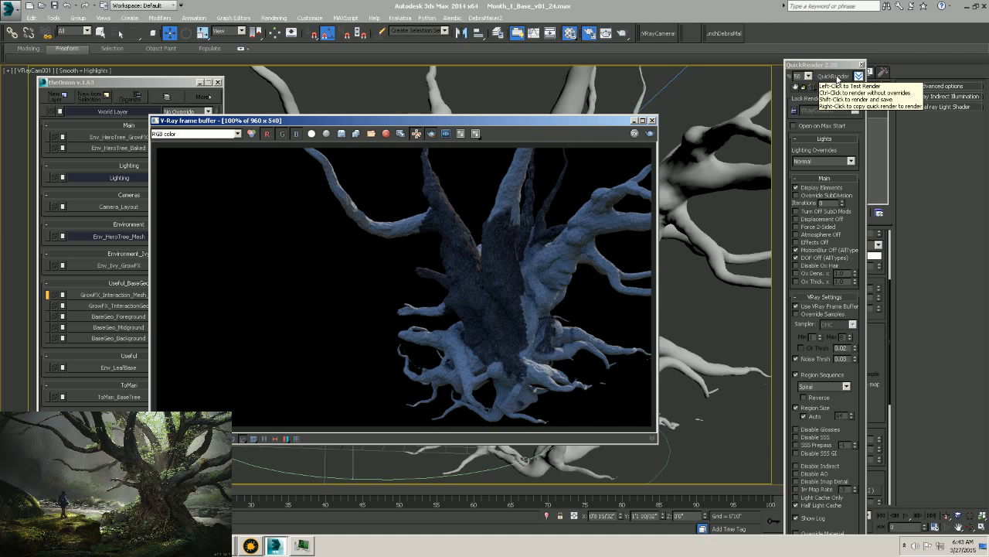
click(835, 77)
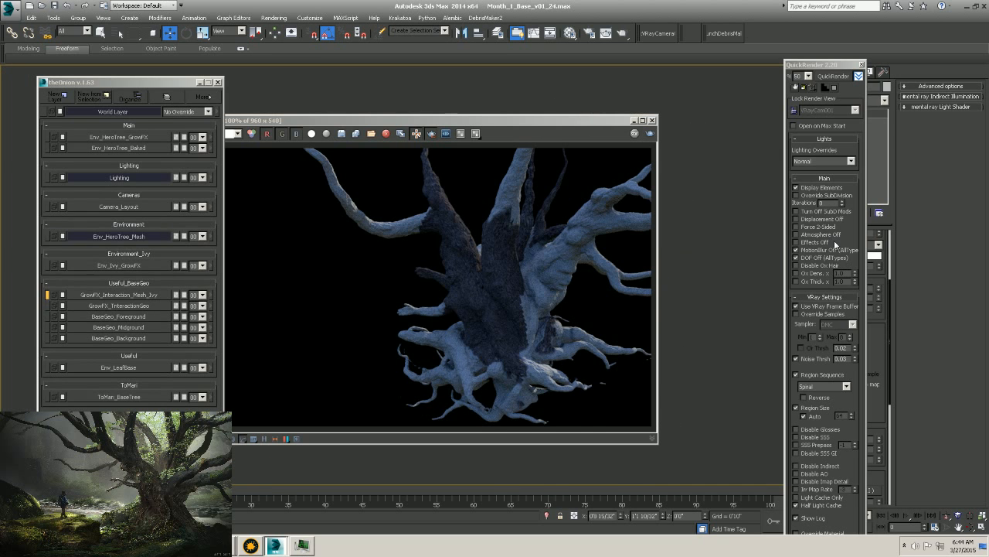
click(831, 77)
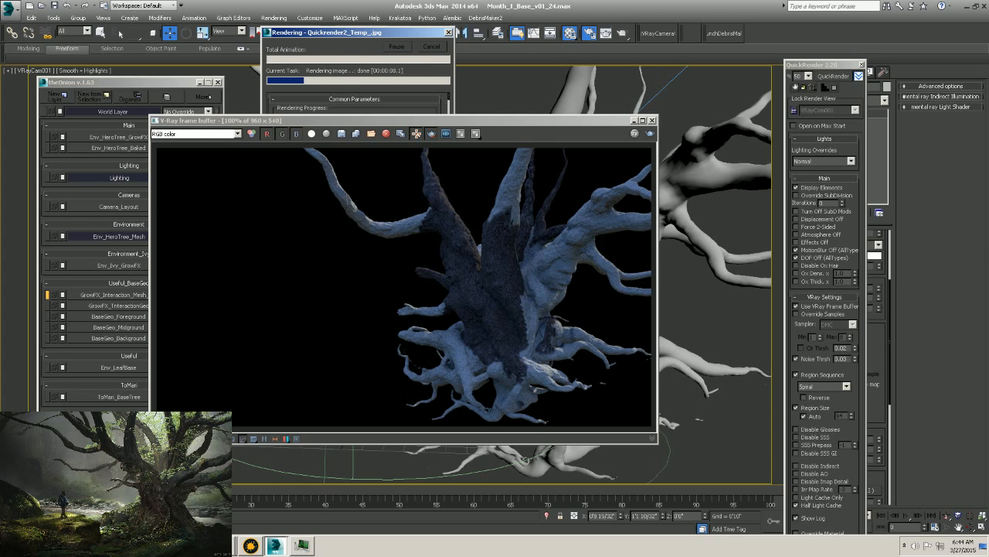
Load Bark.Base.1001.tif from the Class11 maps folder into the diffuse VRayHDRI map of the HeroTree_Base material.
drag(959, 78, 761, 79)
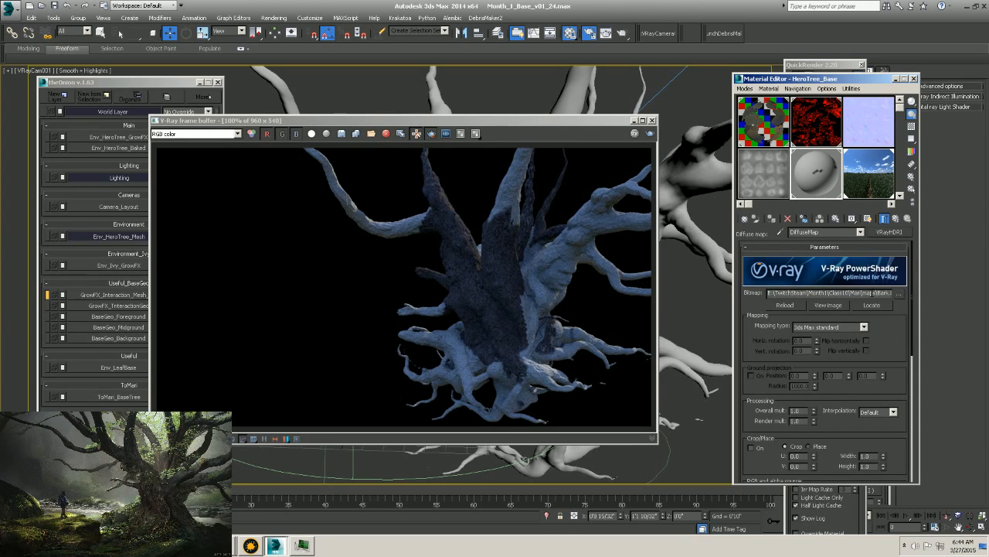
click(899, 293)
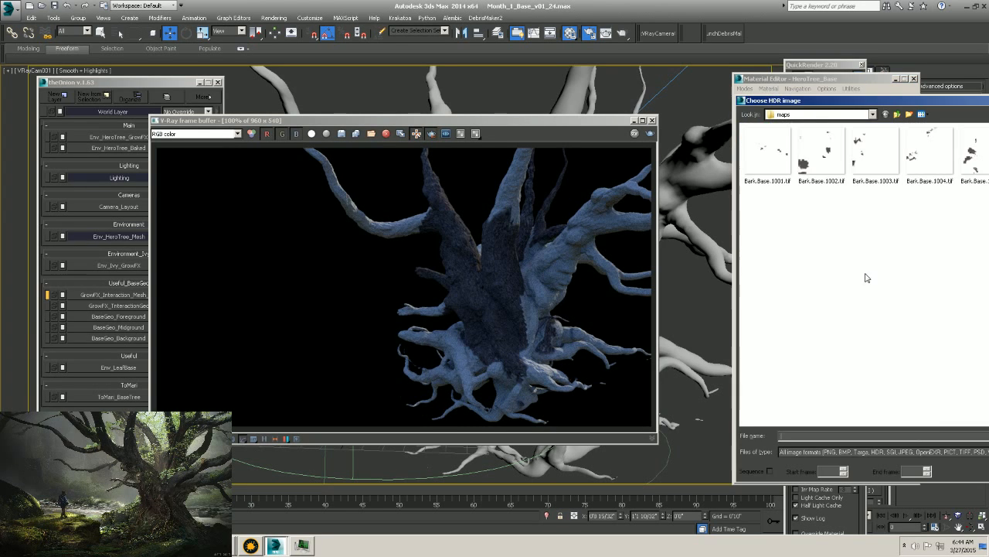
drag(868, 101, 508, 102)
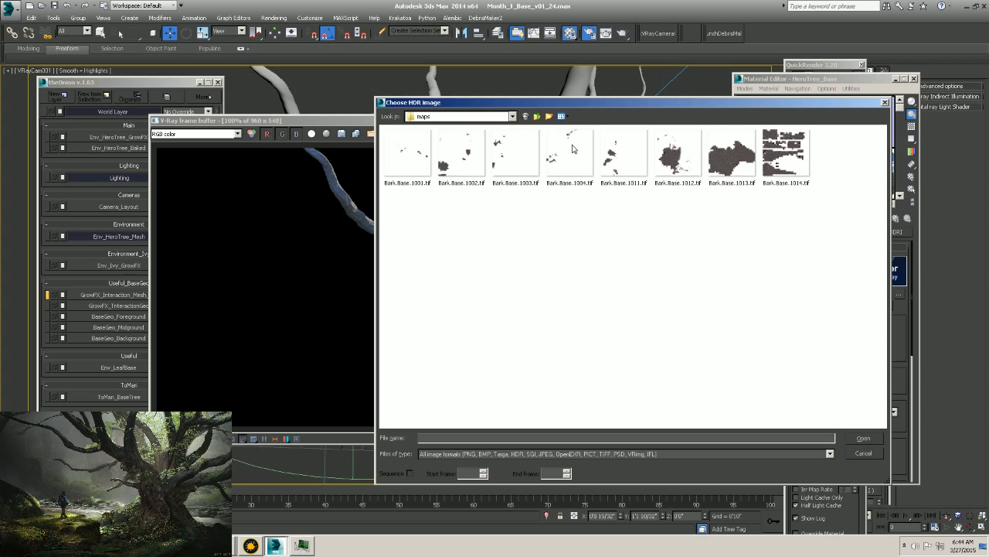
click(535, 118)
click(535, 117)
click(535, 117)
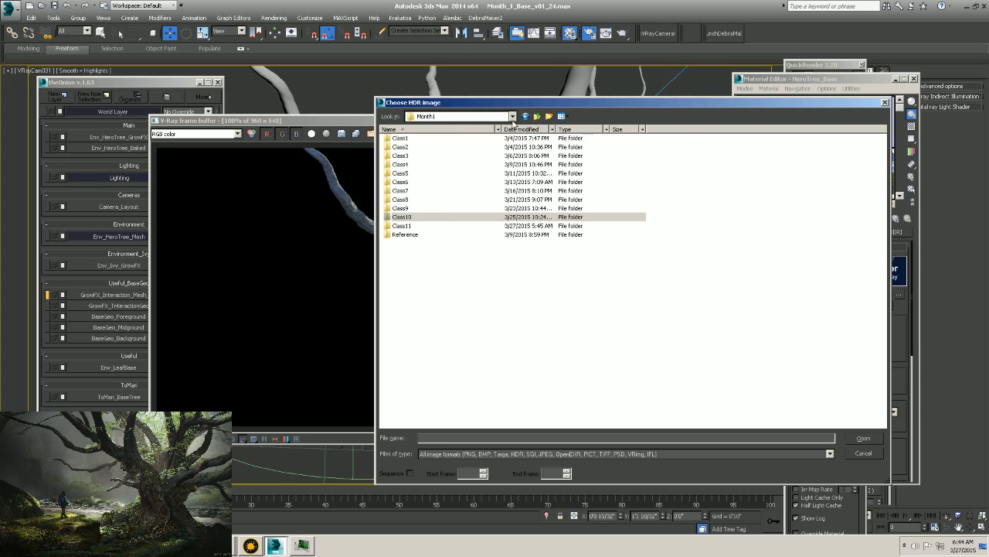
double_click(404, 234)
double_click(403, 147)
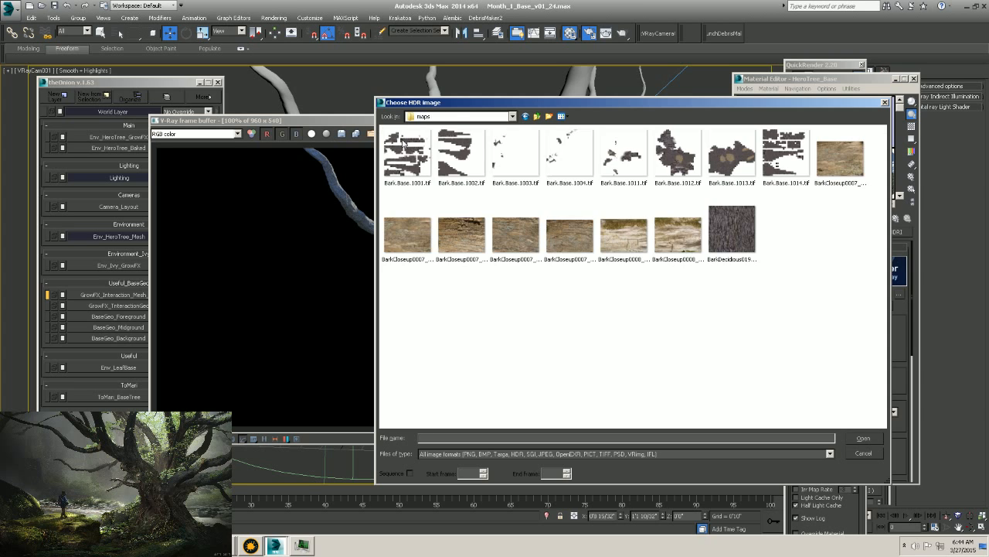
click(410, 158)
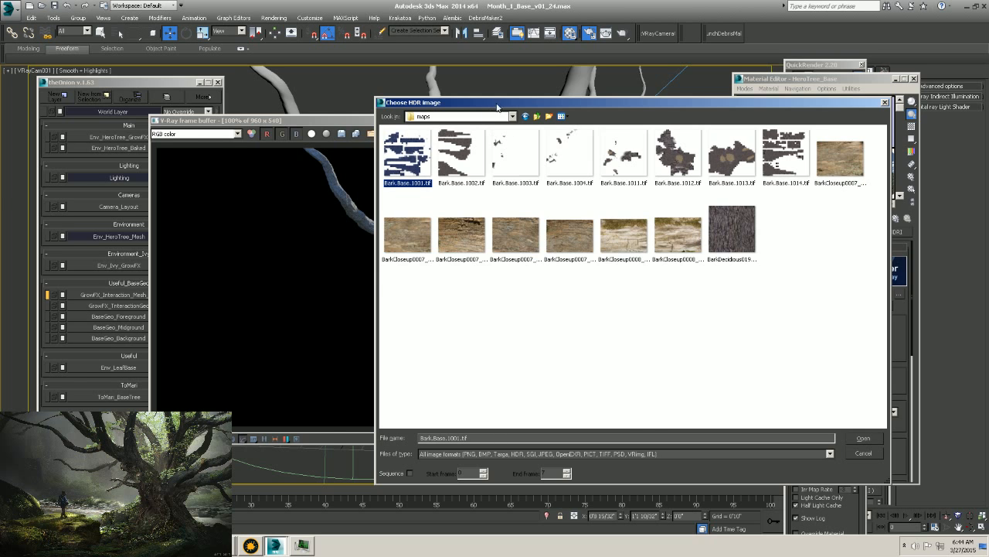
drag(497, 107, 232, 131)
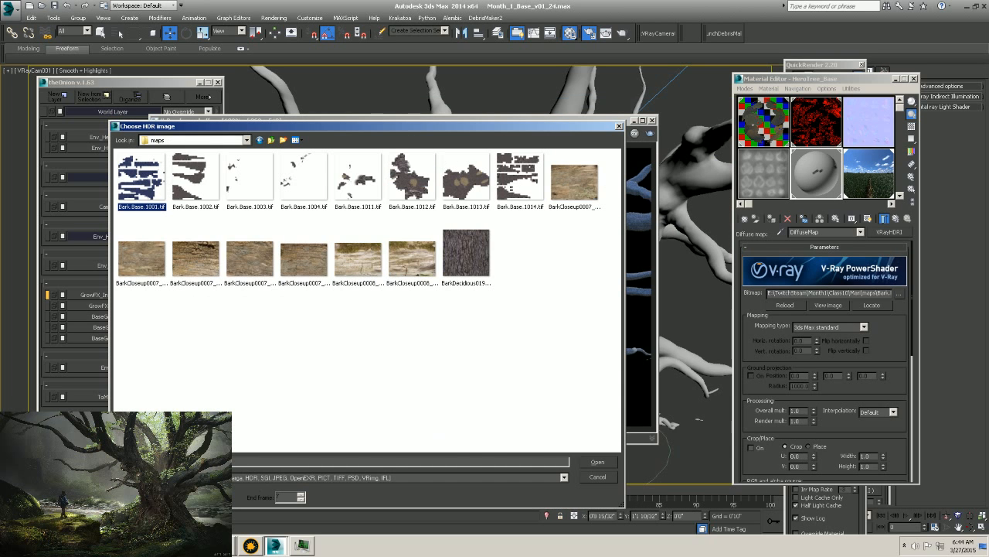
click(610, 463)
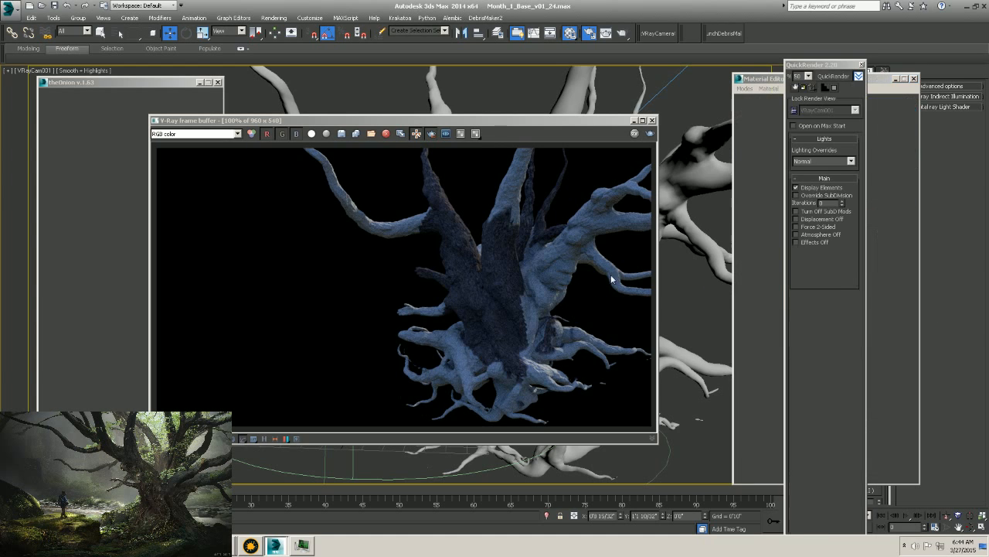
Replace the tile number in the diffuse map's bitmap path with <UDIM>.
drag(762, 80, 718, 74)
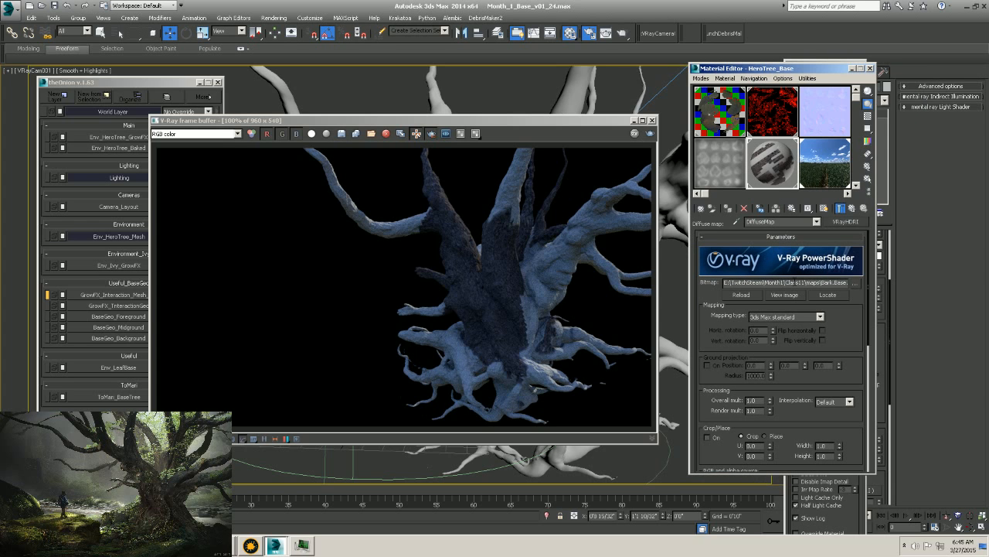
key(End)
drag(840, 283, 827, 283)
text(<UDIM>)
key(Return)
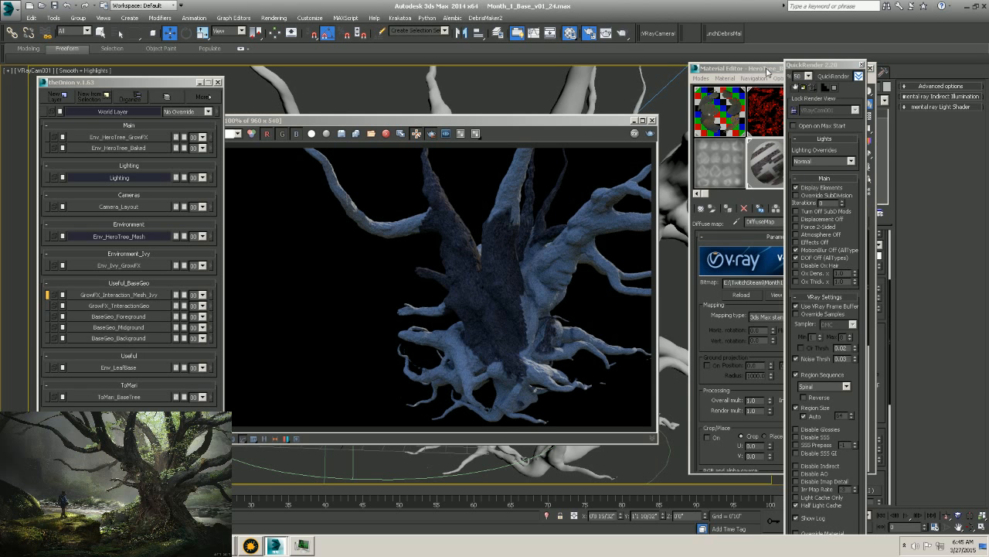
Run a QuickRender test render of the hero tree with the UDIM bark maps and check the trunk in the frame buffer.
drag(767, 71, 783, 85)
click(811, 66)
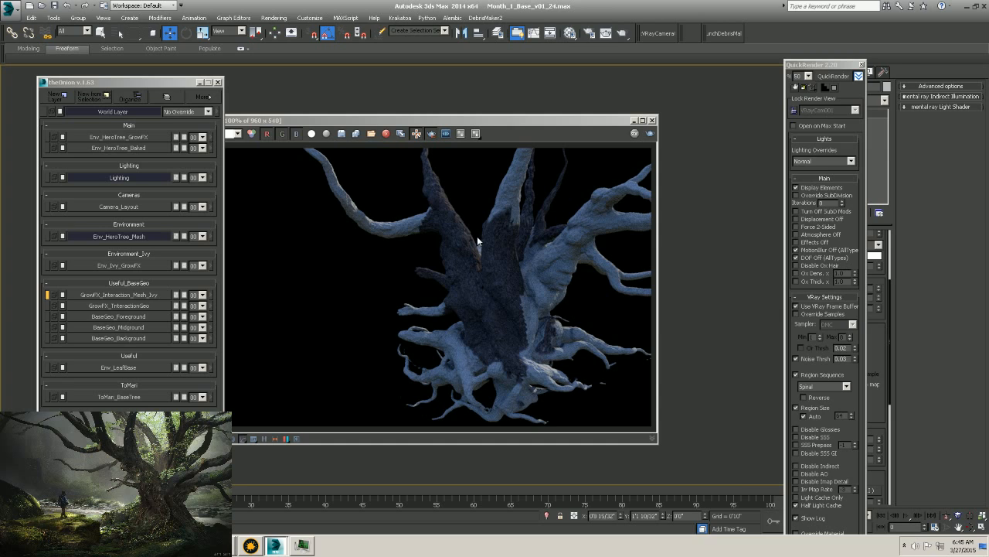
key(shift+q)
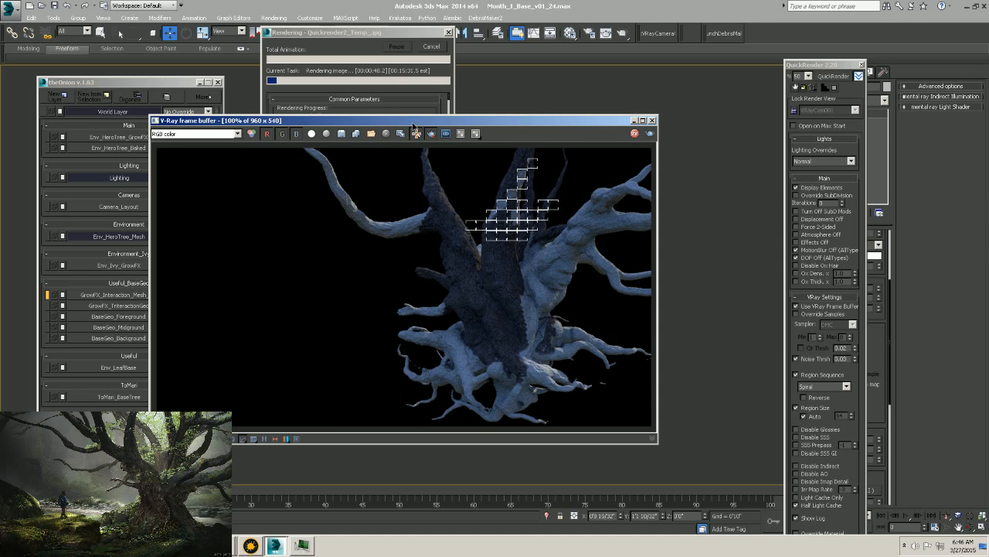
drag(411, 120, 389, 112)
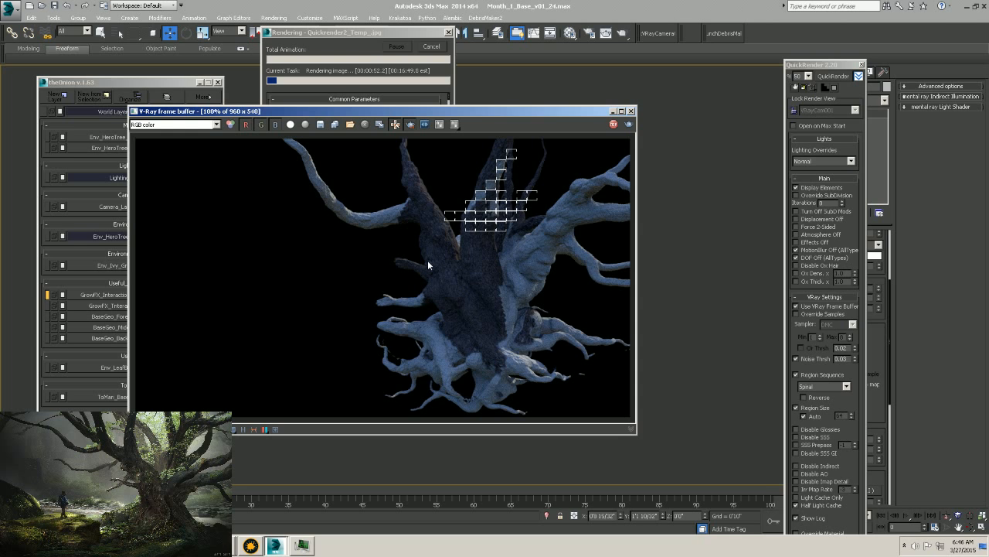
scroll(428, 267, up, 2)
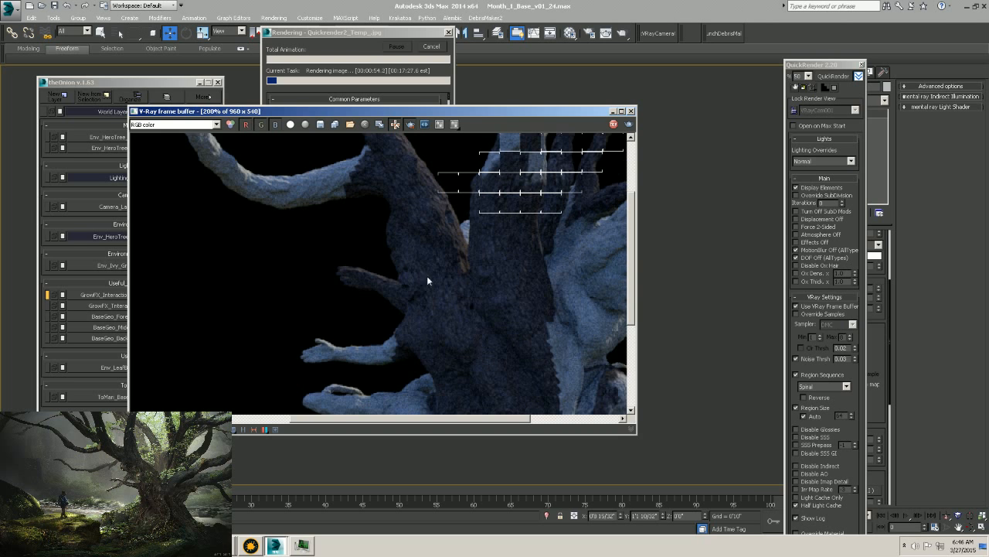
middle_drag(427, 275, 362, 310)
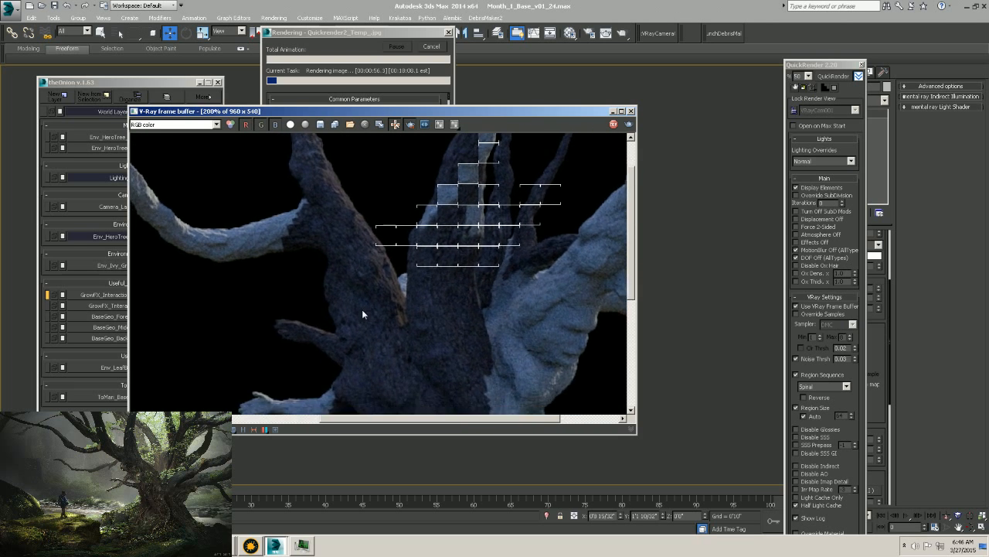
scroll(362, 310, down, 1)
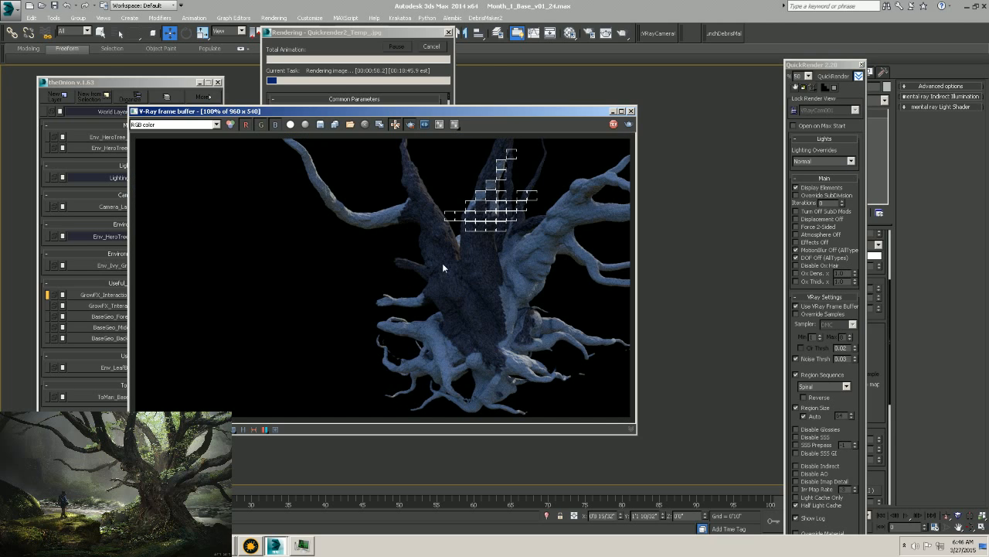
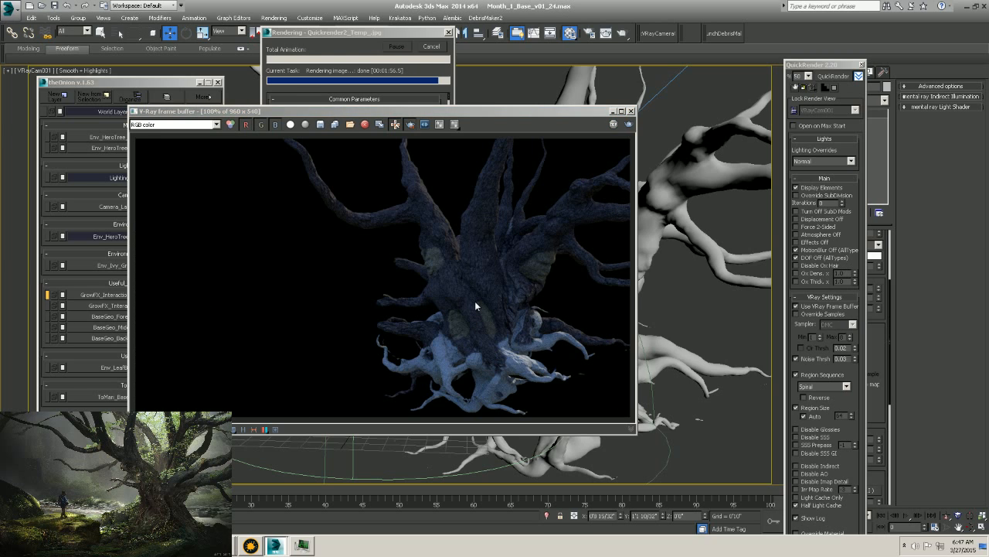
Bring up the HeroTree_Base material and examine the rendered bark on the trunk, branches and roots at 200% zoom.
key(m)
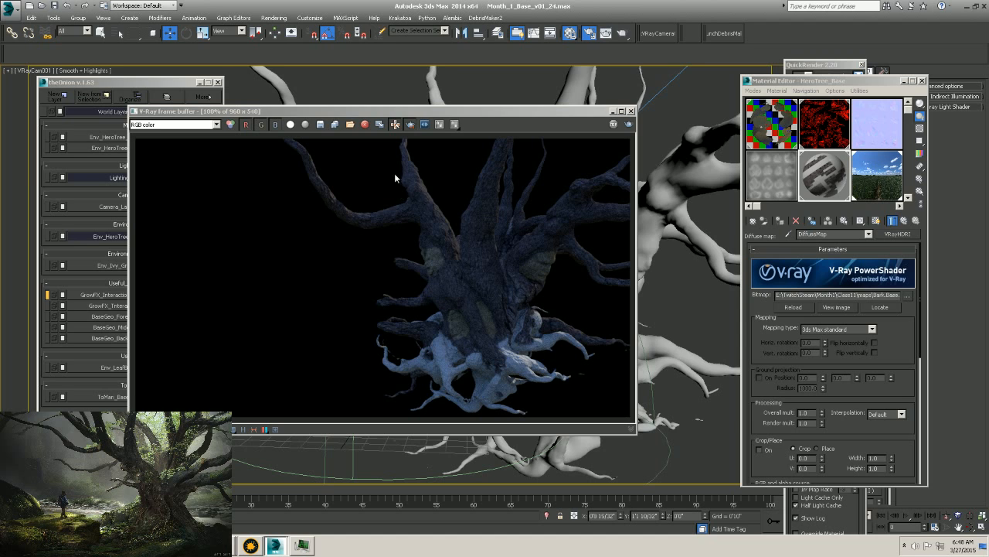
scroll(433, 217, up, 1)
middle_drag(494, 277, 426, 248)
scroll(429, 247, down, 1)
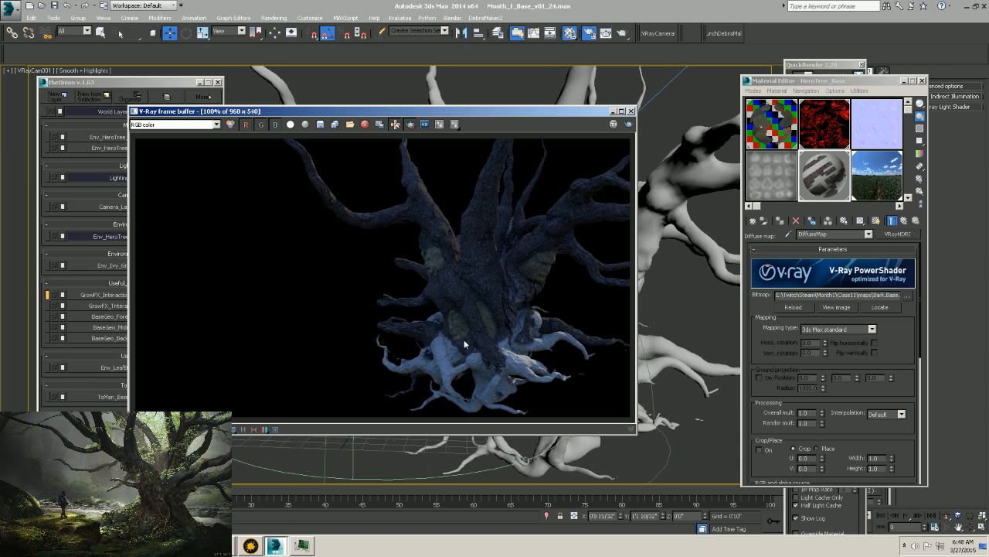
scroll(481, 236, up, 2)
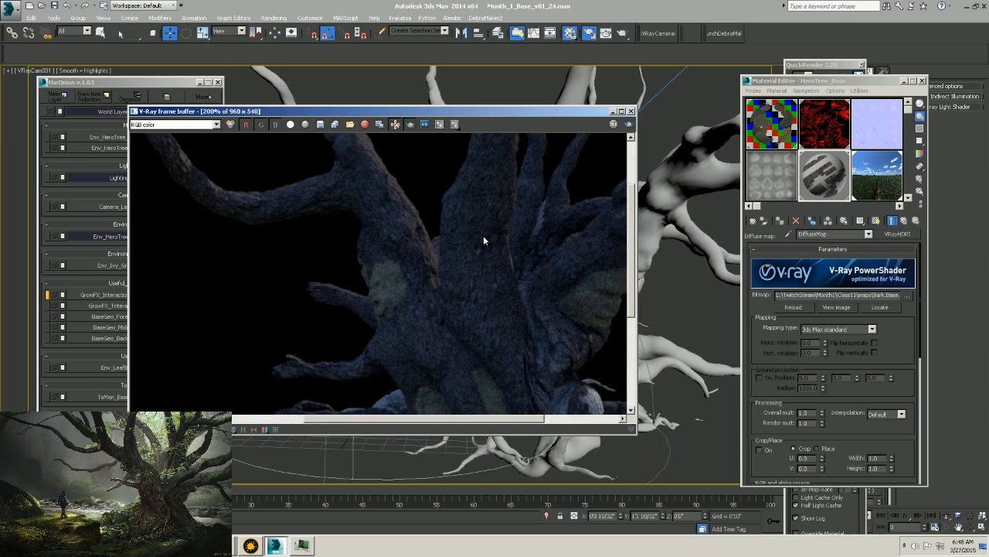
scroll(398, 217, down, 2)
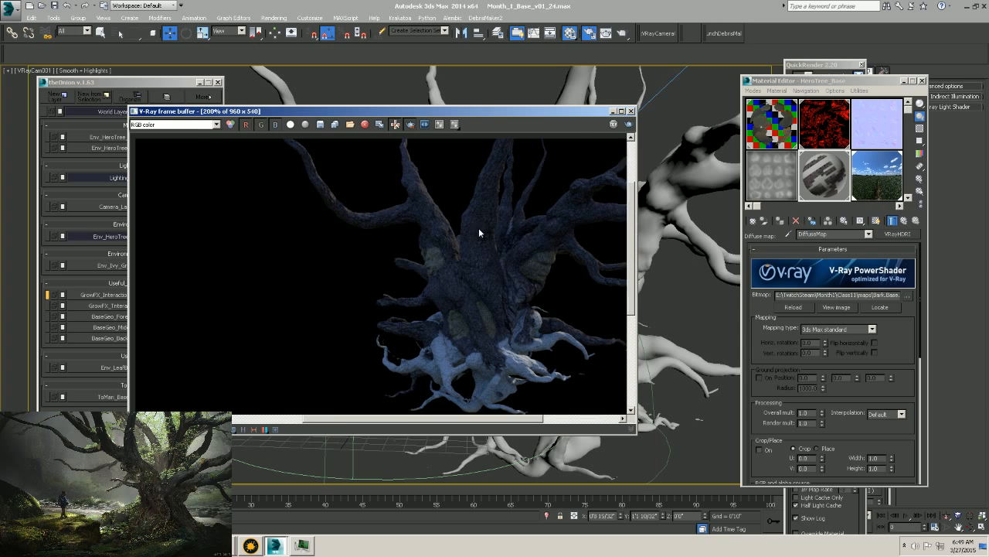
scroll(481, 228, up, 2)
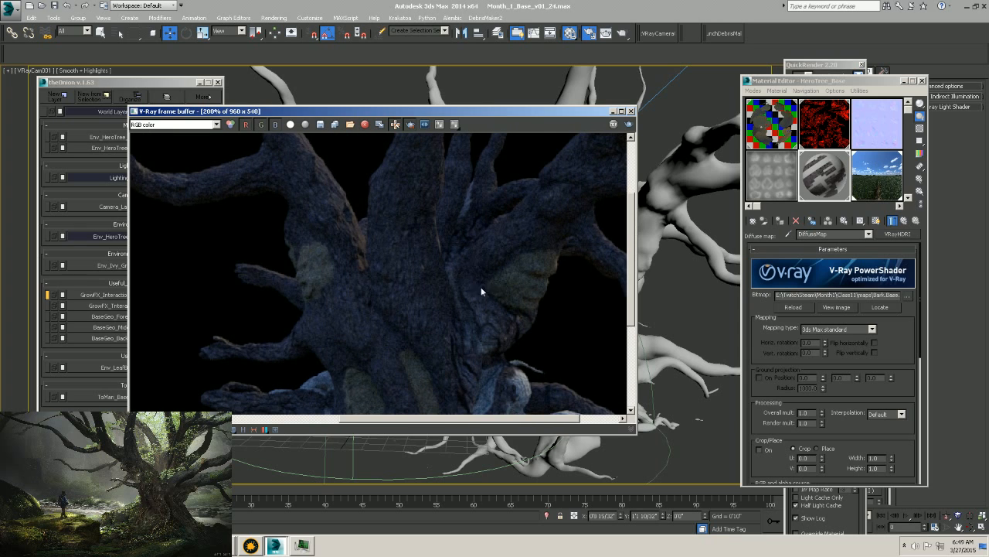
scroll(480, 291, down, 2)
scroll(452, 280, up, 2)
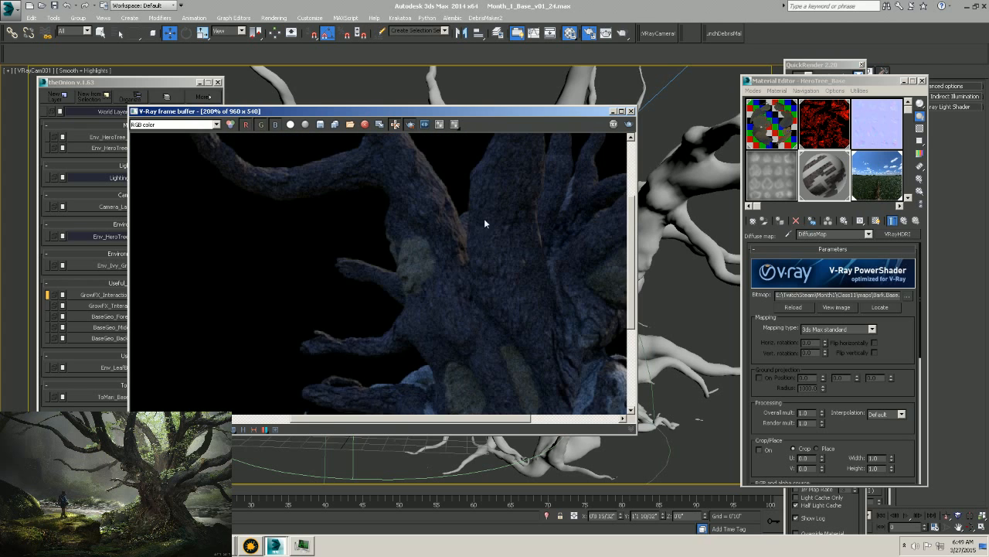
middle_drag(485, 221, 425, 304)
middle_drag(324, 220, 389, 342)
middle_drag(359, 287, 245, 236)
middle_drag(387, 262, 361, 214)
scroll(361, 213, down, 1)
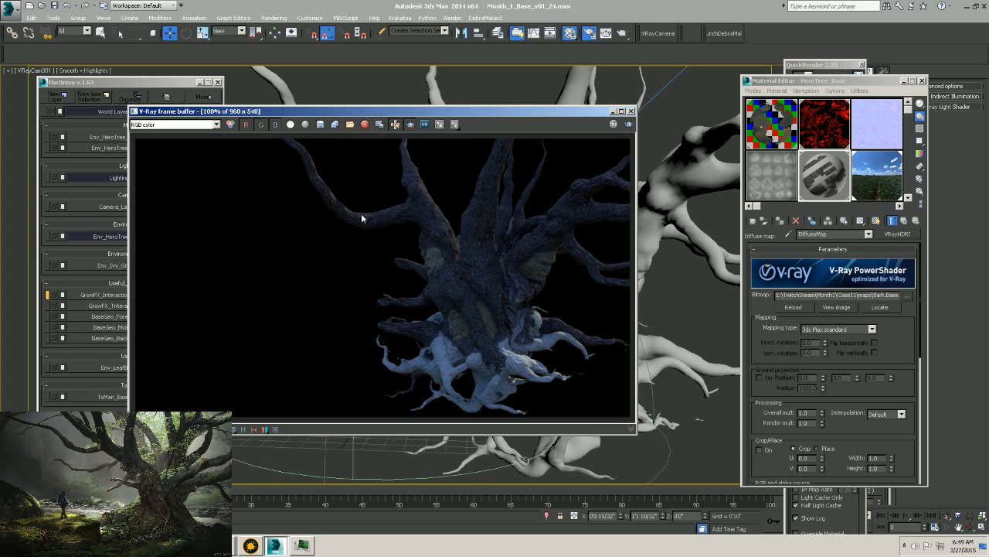
scroll(482, 275, up, 1)
middle_drag(483, 275, 419, 267)
scroll(424, 261, down, 1)
scroll(490, 241, up, 1)
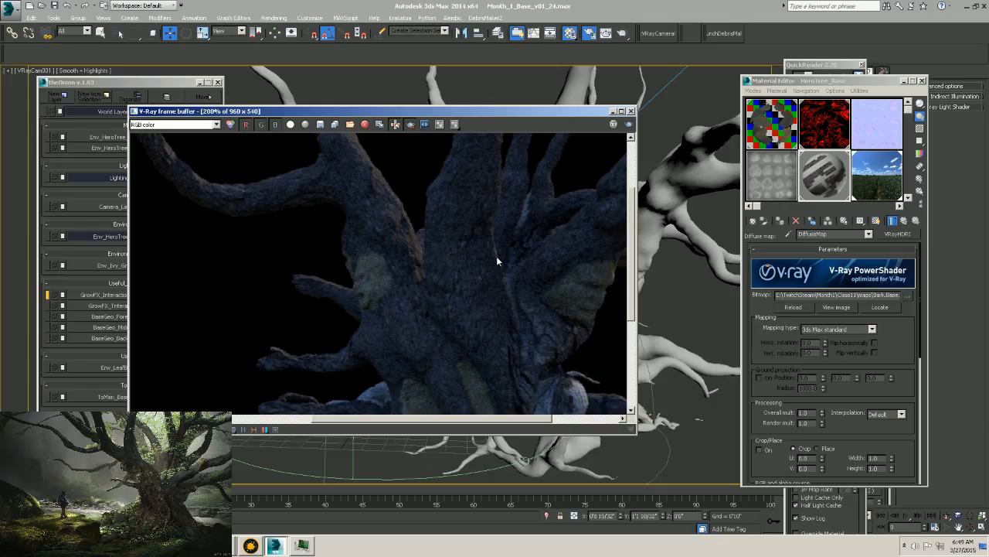
middle_drag(463, 301, 405, 239)
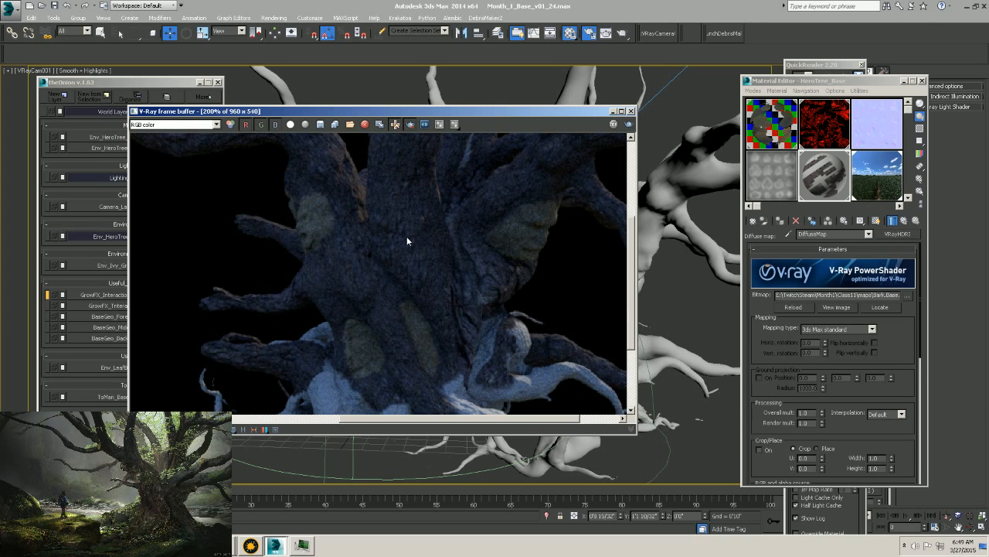
scroll(407, 235, down, 3)
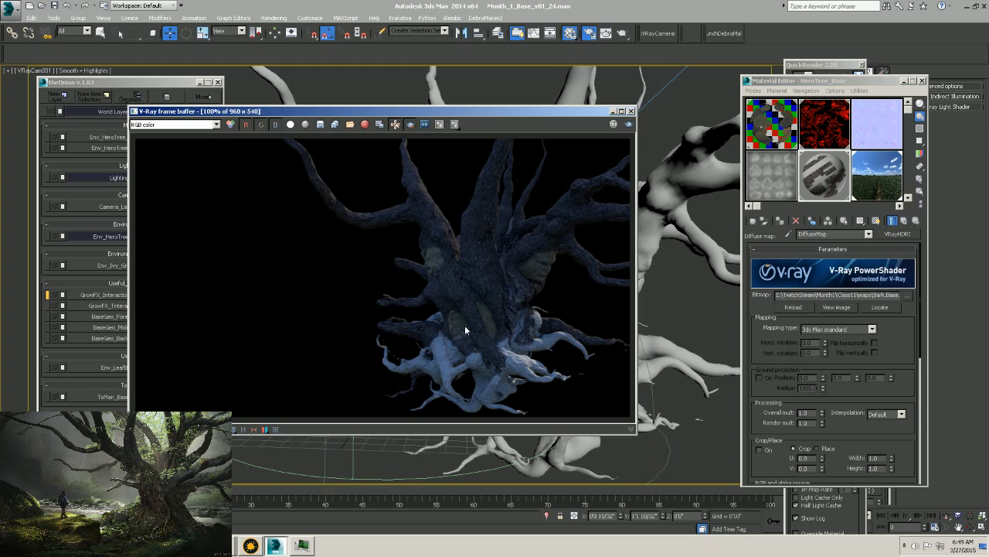
scroll(465, 330, up, 2)
middle_drag(519, 325, 453, 312)
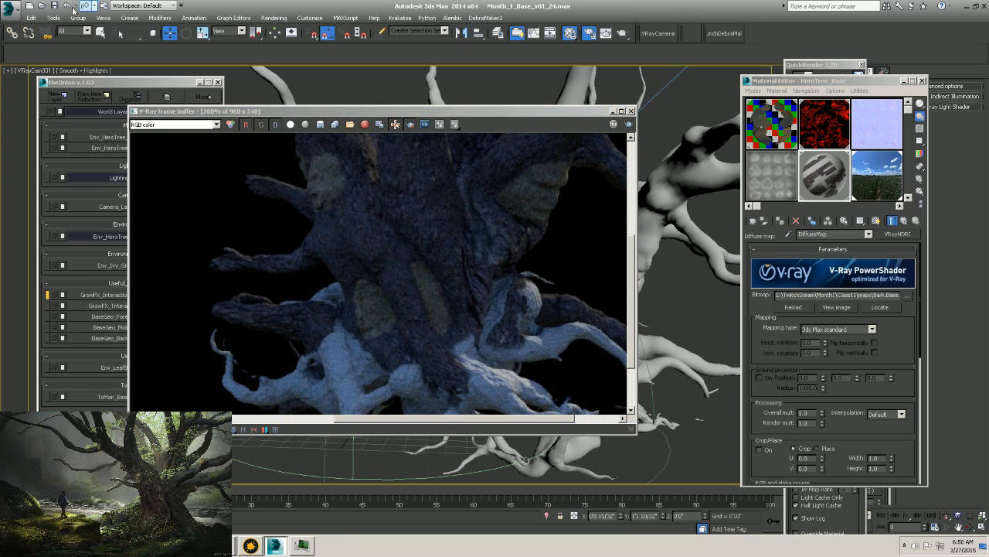
Save the 3ds Max scene and switch to the hero tree project in Mari.
click(11, 9)
click(28, 102)
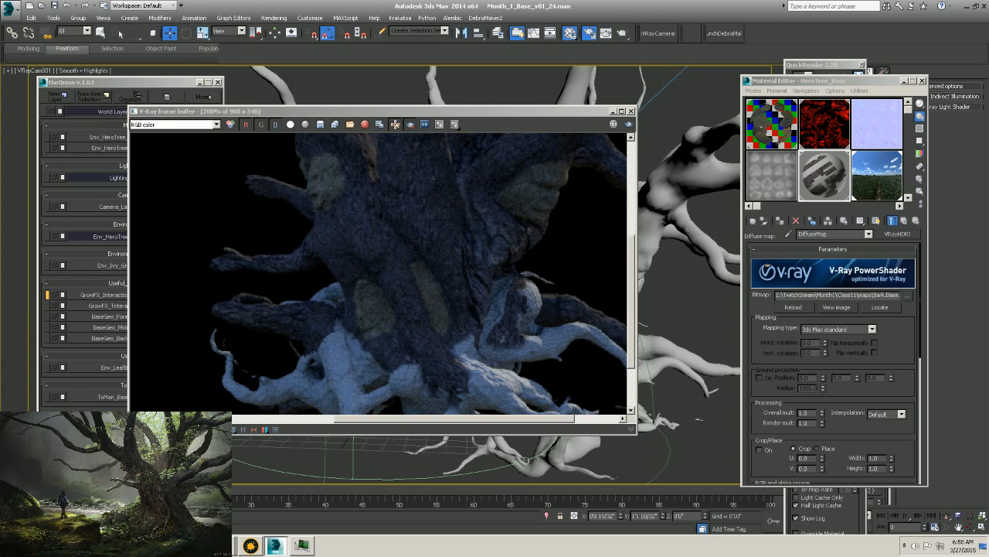
click(251, 544)
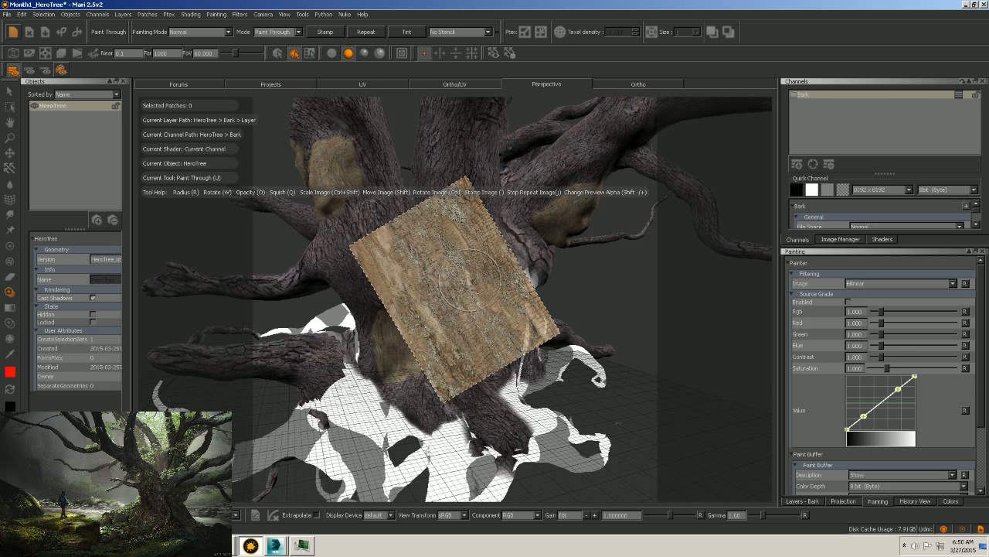
Activate the Select tool and examine the unpainted gaps around the trunk base and roots up close.
alt+drag(520, 371, 504, 371)
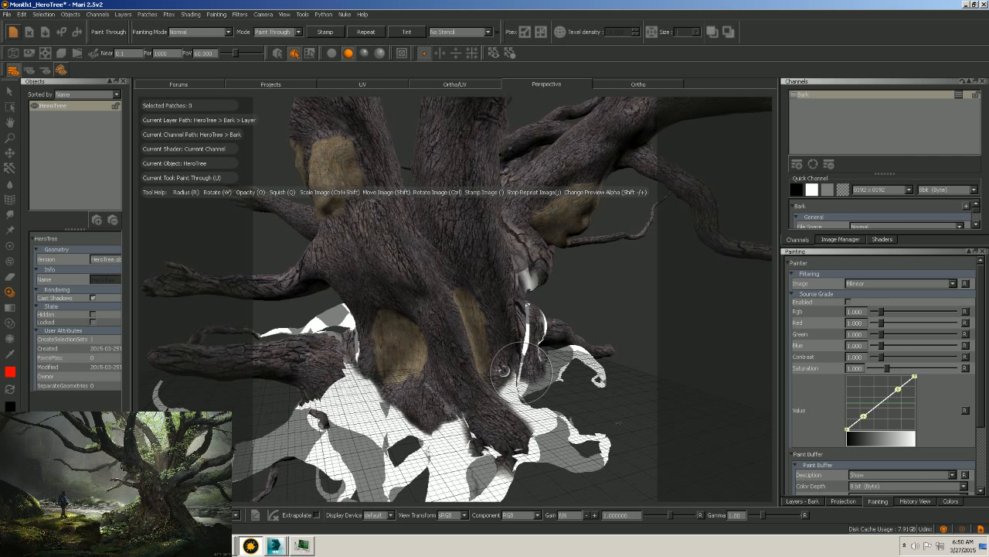
mouse_move(541, 298)
alt+right_down()
mouse_move(617, 303)
mouse_move(579, 294)
mouse_move(554, 297)
mouse_move(605, 316)
mouse_move(542, 310)
mouse_move(586, 298)
mouse_move(559, 310)
mouse_move(653, 338)
mouse_move(574, 345)
mouse_move(601, 340)
mouse_move(625, 316)
alt+right_up()
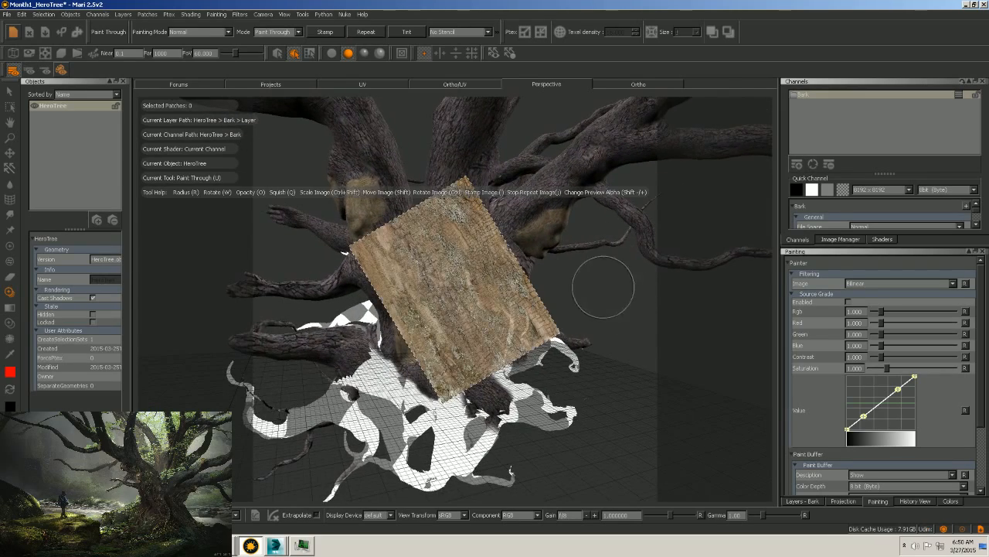
key(s)
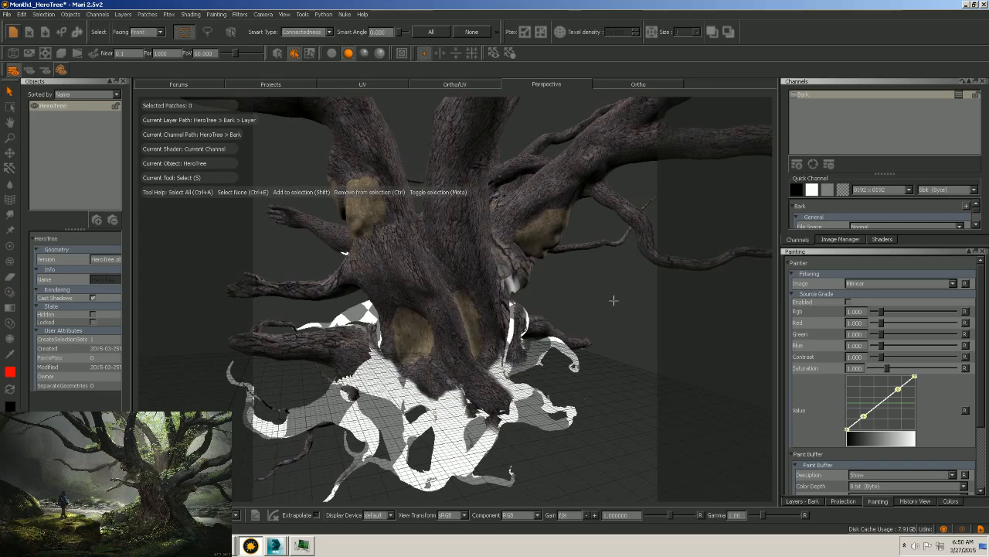
alt+drag(613, 300, 487, 238)
alt+right_drag(487, 238, 614, 242)
alt+middle_drag(614, 243, 609, 316)
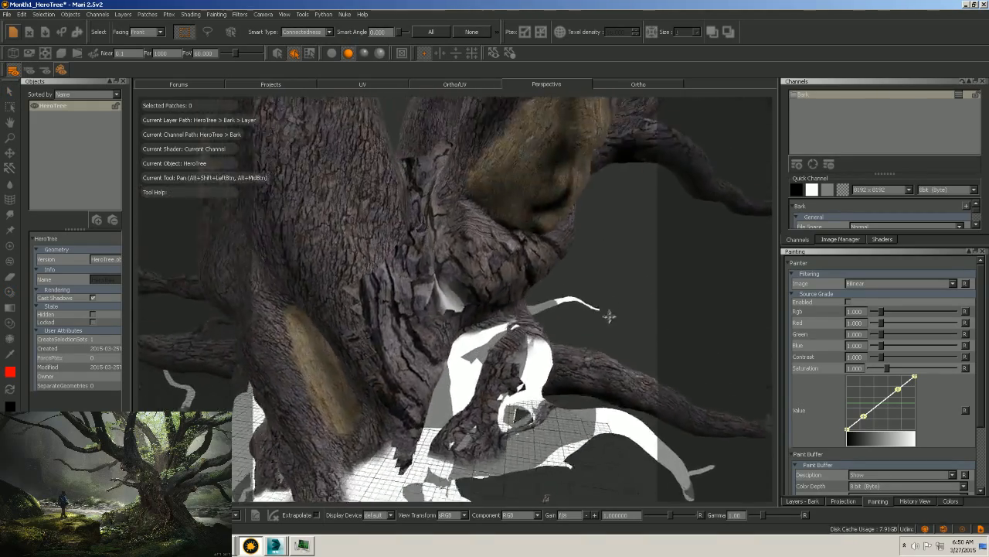
alt+drag(609, 316, 593, 307)
alt+middle_drag(594, 303, 588, 268)
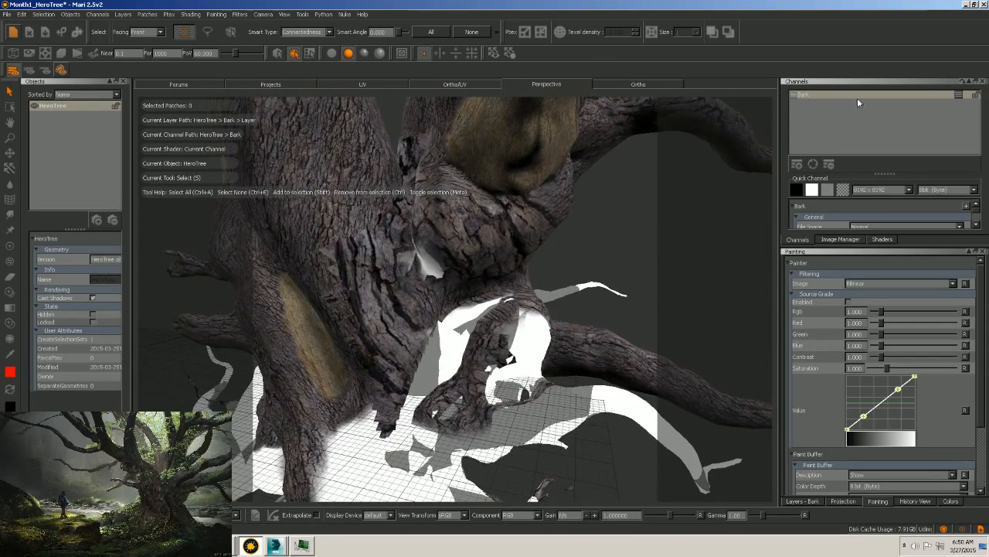
Open the Bark channel's layer stack and make the Base layer the active paint target.
right_click(806, 97)
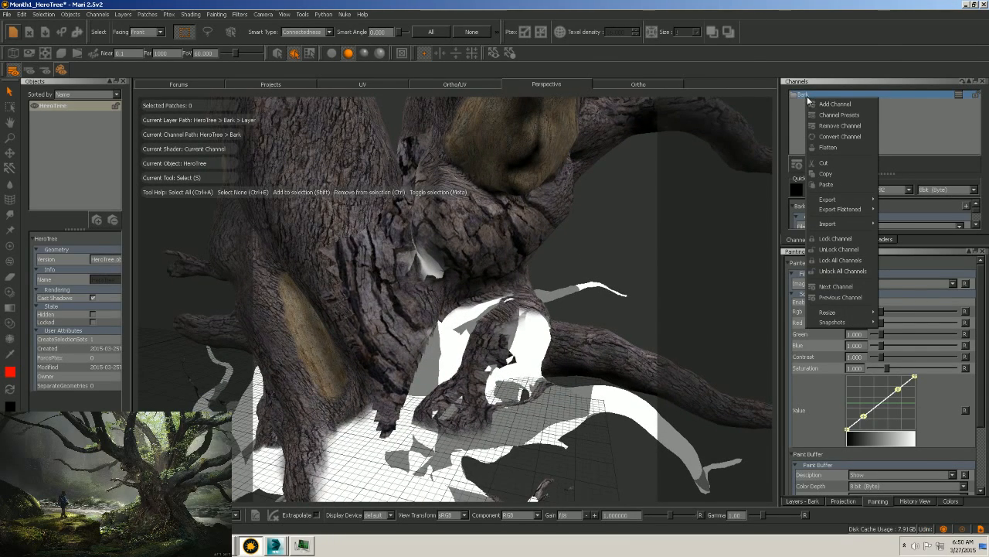
click(959, 95)
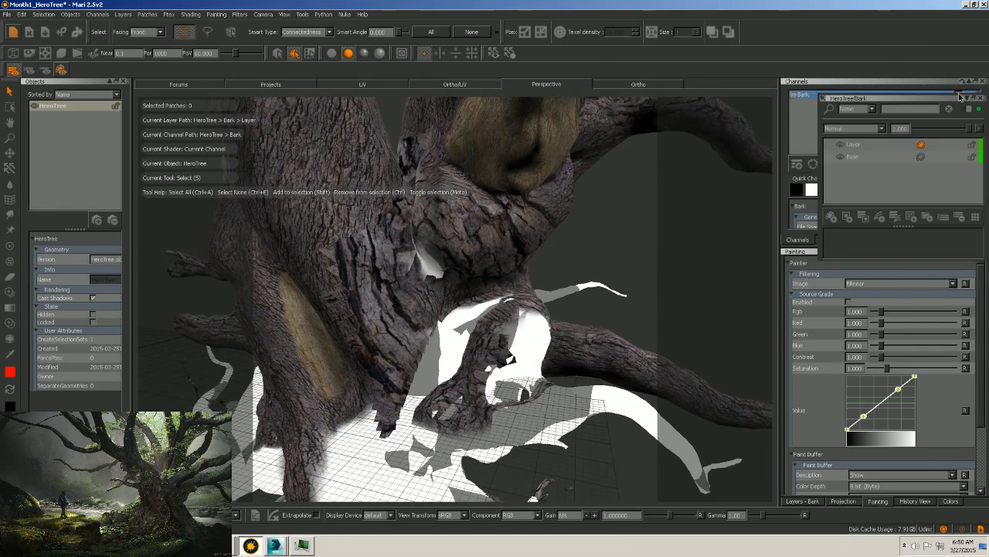
click(853, 159)
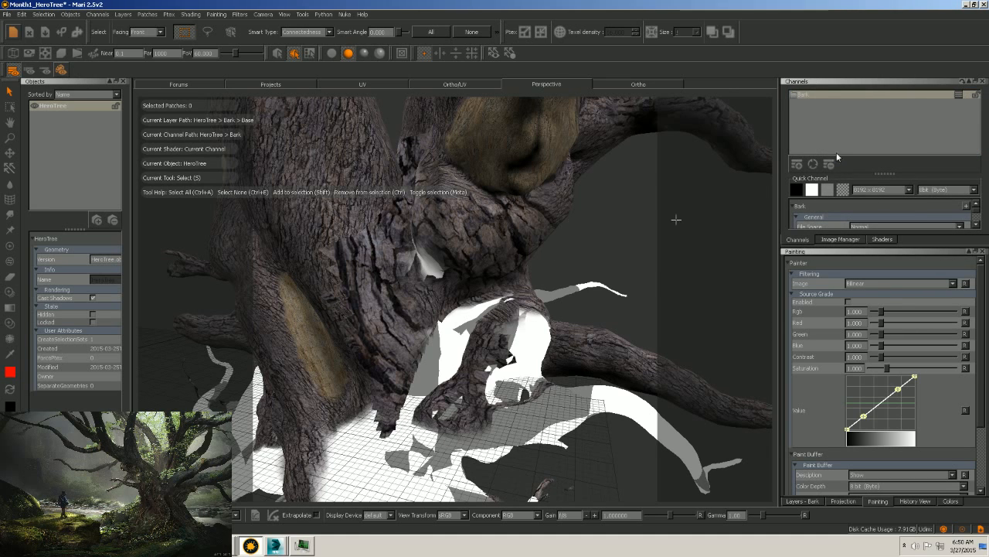
click(962, 96)
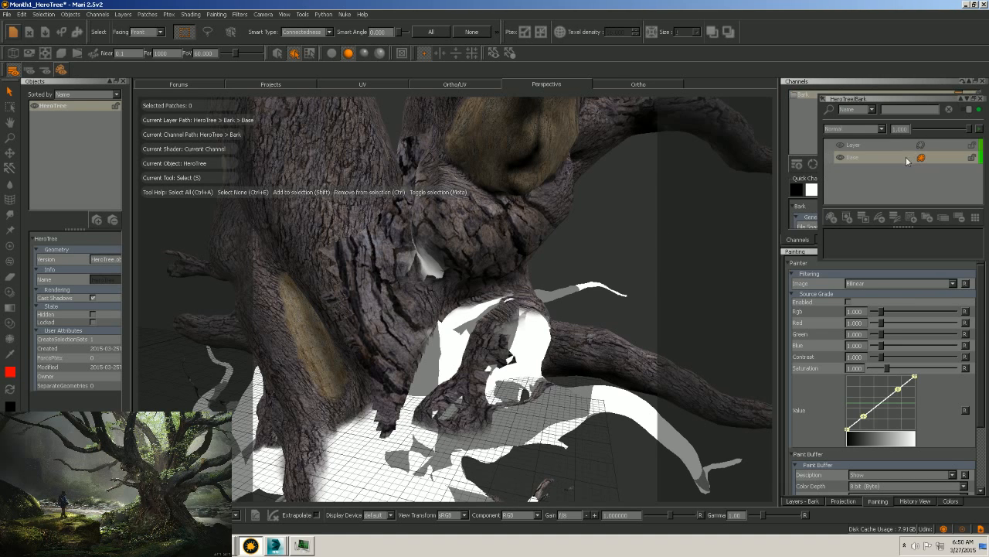
click(854, 160)
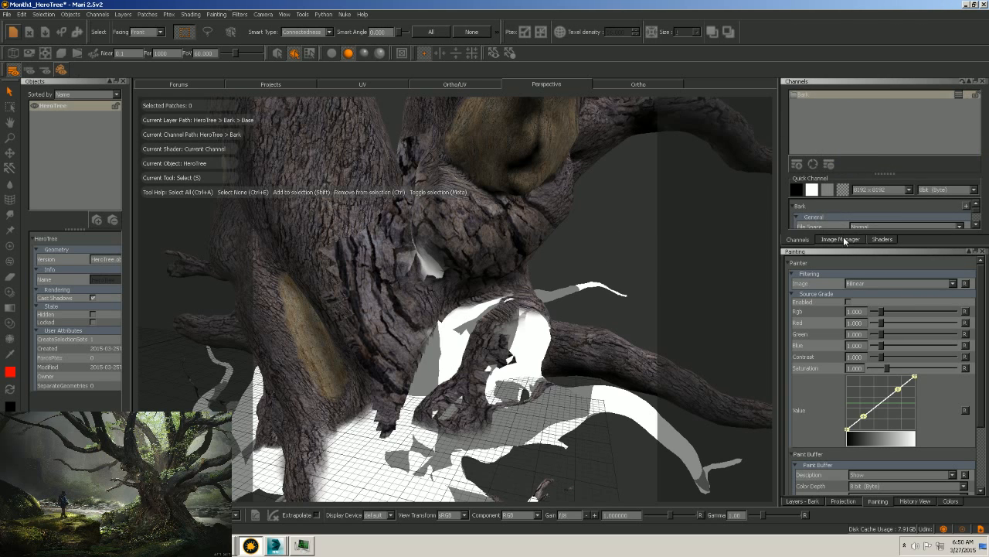
Activate Paint Through and load the dark deciduous bark image from the image library as its source.
click(843, 240)
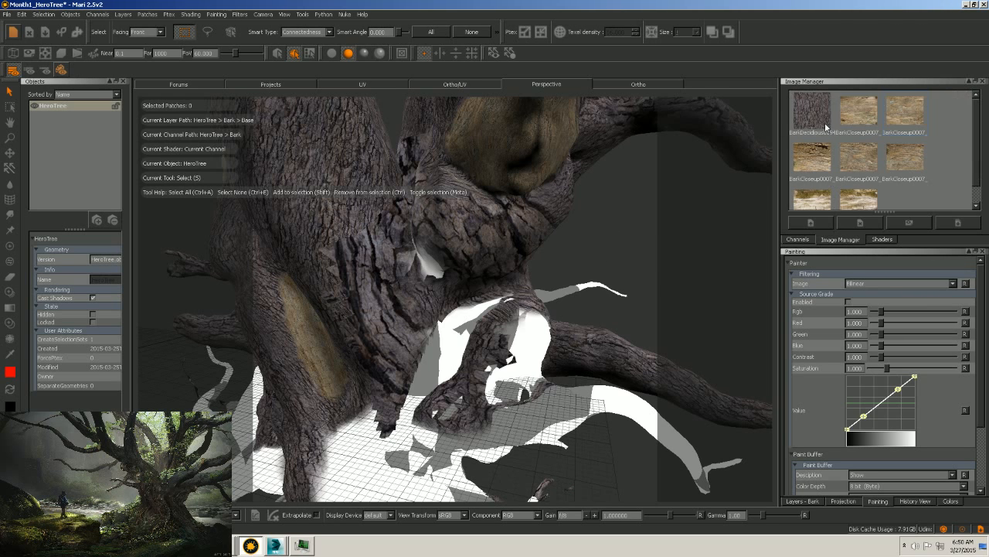
click(10, 292)
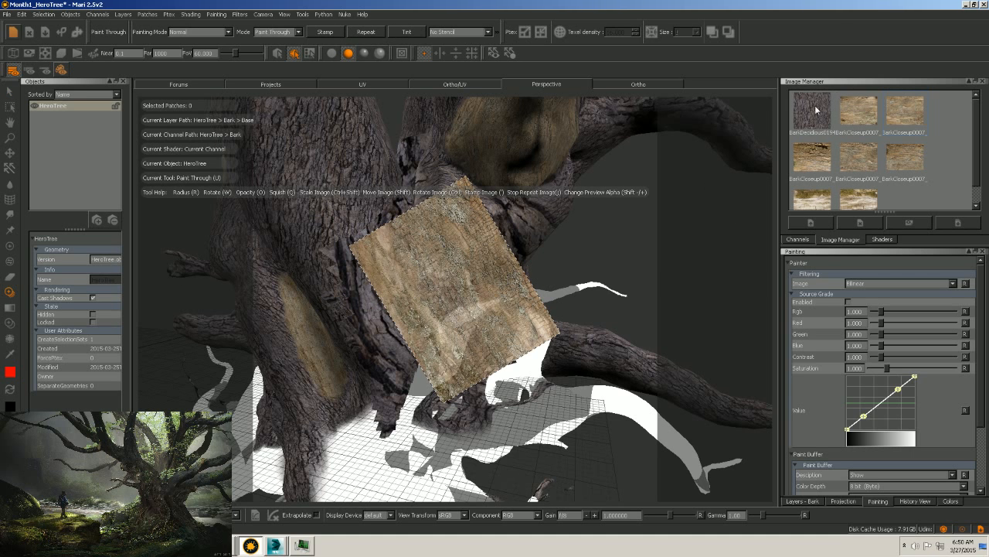
mouse_move(815, 110)
middle_down()
mouse_move(751, 177)
mouse_move(504, 264)
middle_up()
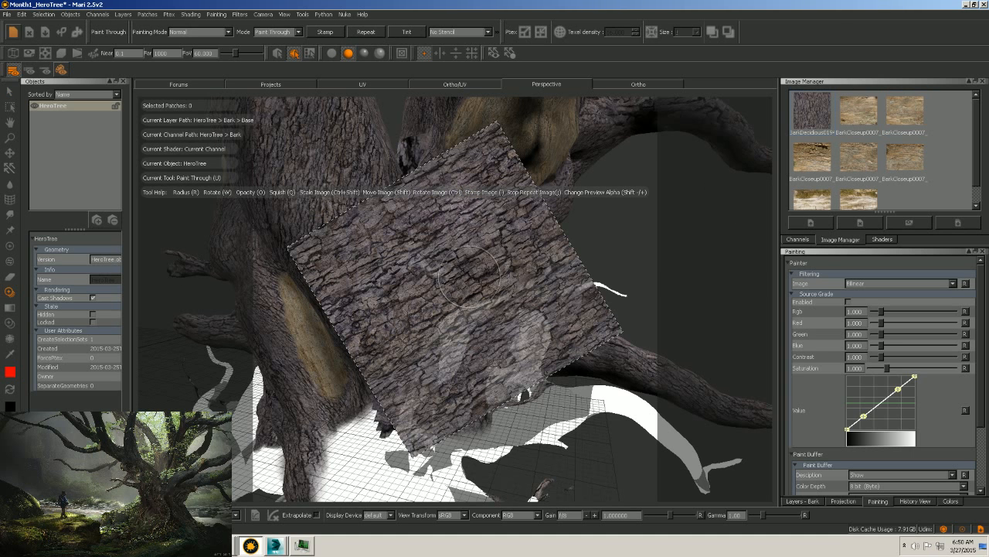
Rotate the bark image and scale it down over the lower trunk so its grain follows the surrounding bark.
alt+right_drag(597, 259, 565, 280)
alt+middle_drag(532, 276, 572, 271)
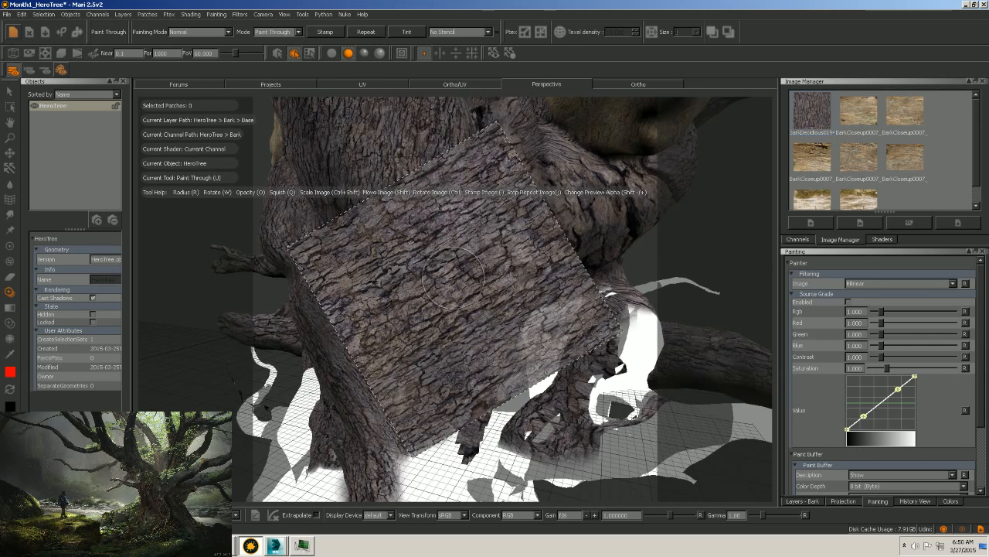
middle_drag(453, 276, 487, 299)
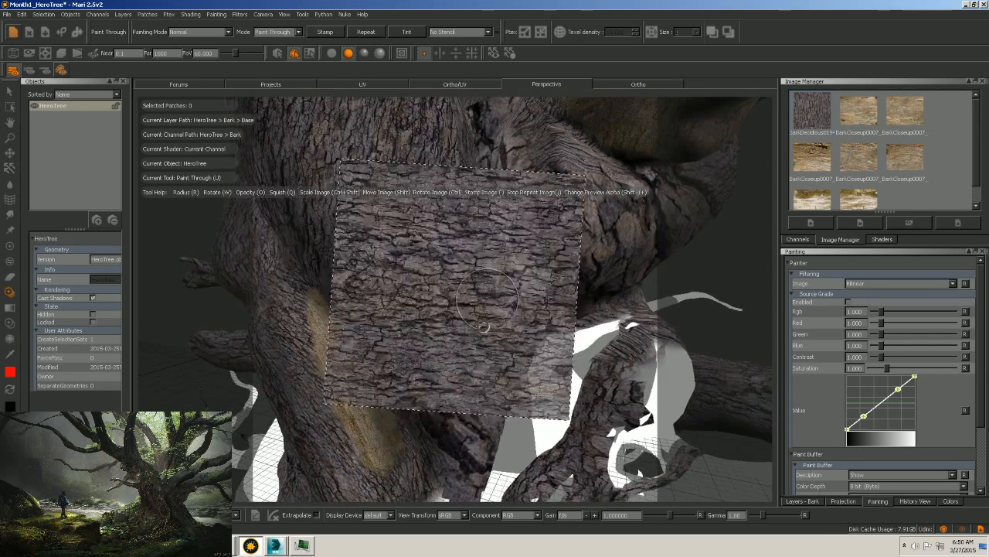
mouse_move(484, 327)
ctrl+mouse_down()
mouse_move(407, 404)
mouse_move(417, 398)
ctrl+mouse_up()
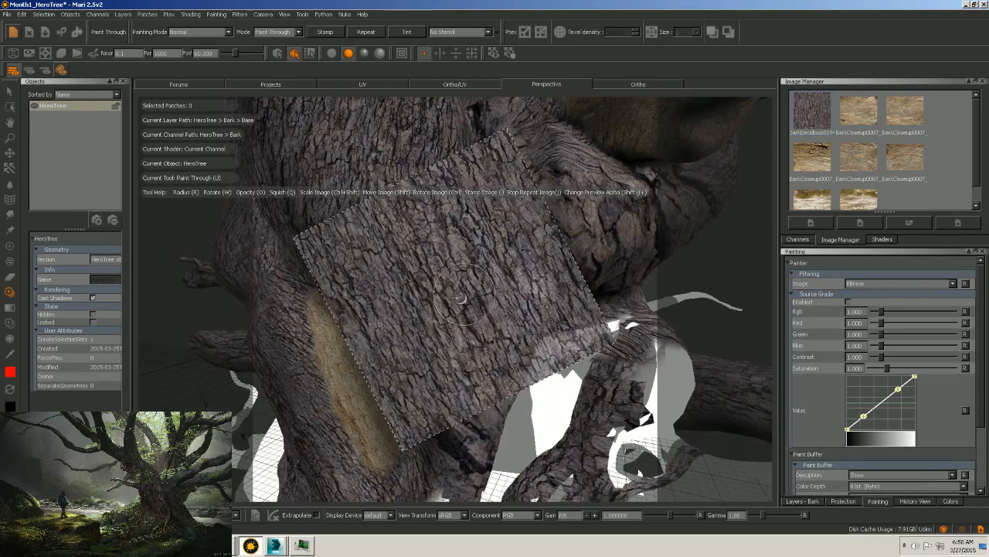
ctrl+shift+drag(460, 297, 412, 357)
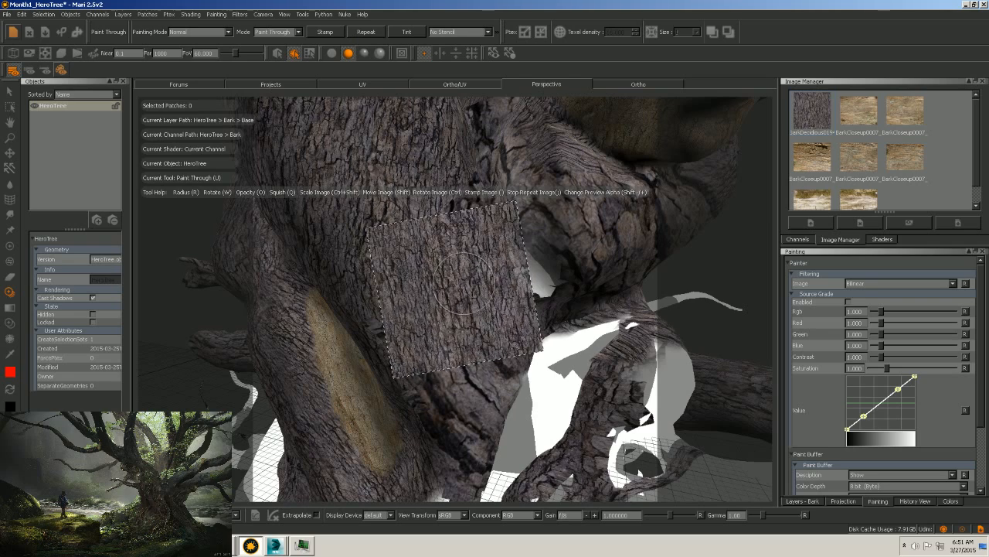
ctrl+drag(466, 285, 463, 283)
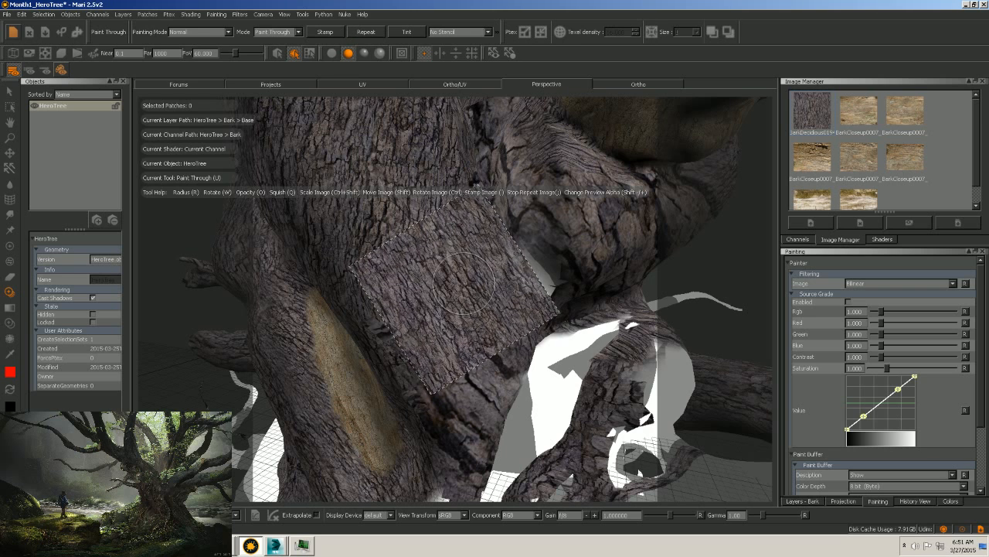
Paint the bark over the coarse, stretched and unpainted areas of the lower trunk, rotating the image to follow the surface.
mouse_move(393, 299)
mouse_down()
mouse_move(390, 307)
mouse_move(390, 232)
mouse_move(462, 238)
mouse_move(479, 205)
mouse_move(413, 365)
mouse_move(408, 263)
mouse_up()
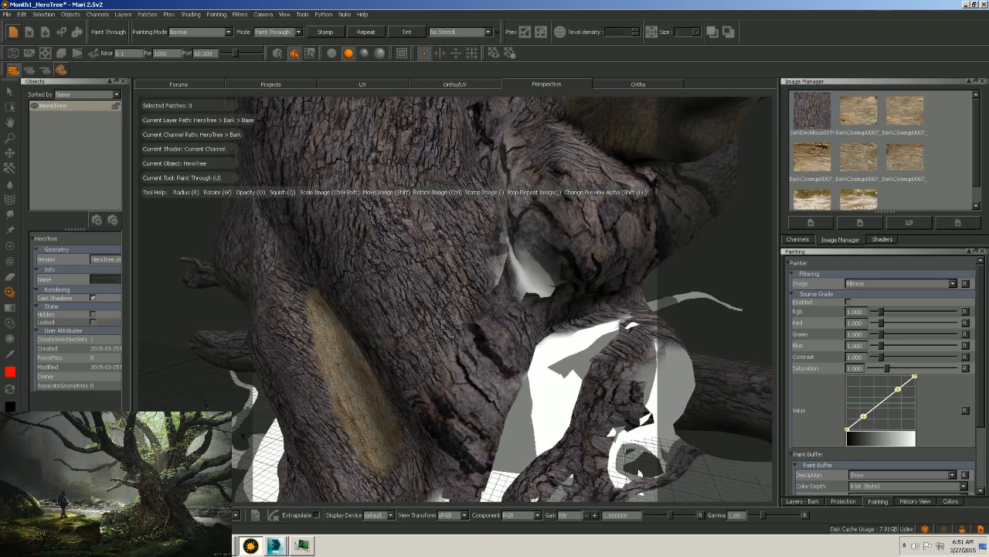
mouse_move(501, 265)
mouse_down()
mouse_move(516, 255)
mouse_move(463, 260)
mouse_move(445, 391)
mouse_move(364, 158)
mouse_move(347, 219)
mouse_move(398, 216)
mouse_move(460, 157)
mouse_move(469, 193)
mouse_move(464, 323)
mouse_move(444, 410)
mouse_move(473, 328)
mouse_move(503, 364)
mouse_move(517, 309)
mouse_move(479, 390)
mouse_move(499, 398)
mouse_move(506, 379)
mouse_move(473, 419)
mouse_move(537, 329)
mouse_move(545, 374)
mouse_move(512, 394)
mouse_move(493, 447)
mouse_move(566, 336)
mouse_move(550, 363)
mouse_up()
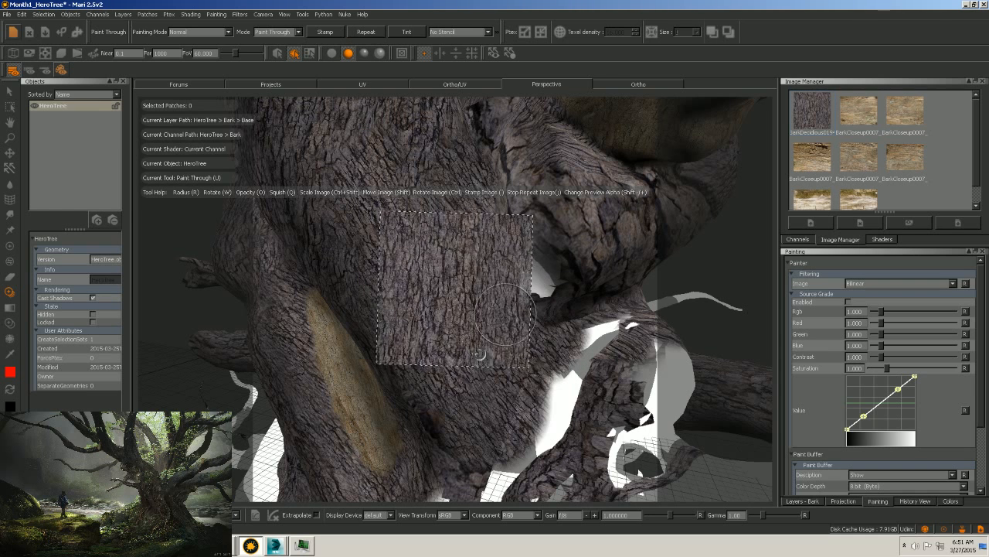
ctrl+drag(479, 354, 468, 356)
mouse_move(552, 224)
mouse_down()
mouse_move(554, 210)
mouse_move(525, 187)
mouse_move(550, 240)
mouse_move(591, 232)
mouse_move(607, 182)
mouse_move(584, 256)
mouse_move(638, 251)
mouse_move(541, 290)
mouse_move(526, 309)
mouse_move(545, 268)
mouse_move(534, 159)
mouse_move(538, 166)
mouse_up()
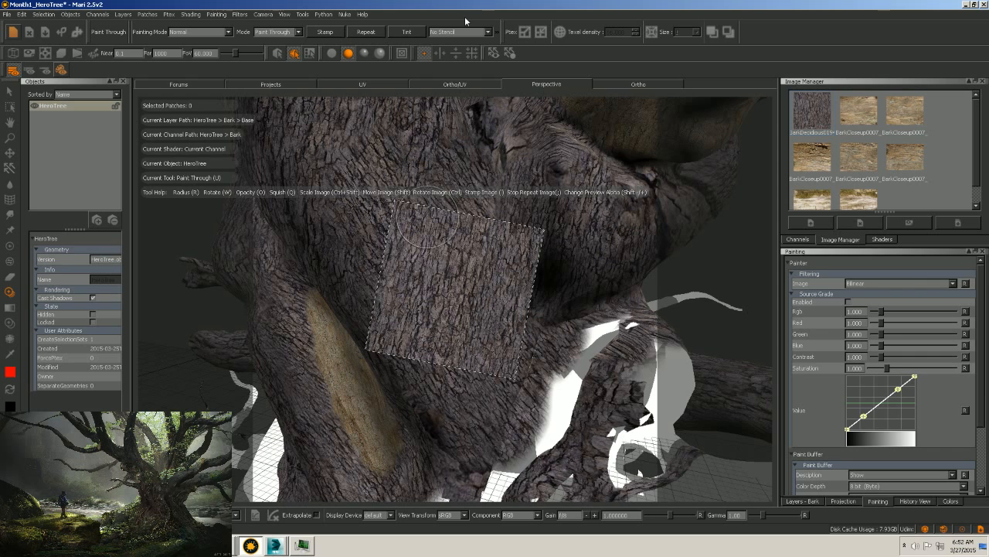
Try to bring the tree back into frame in the Perspective view, checking the UV view in between.
key(f)
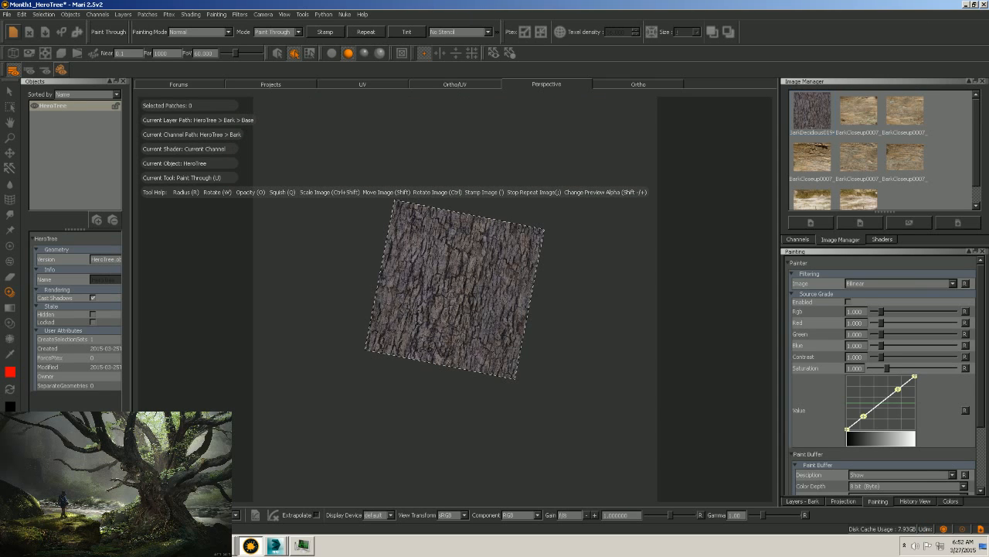
alt+right_drag(631, 254, 496, 277)
alt+middle_drag(496, 277, 455, 290)
alt+right_drag(492, 209, 512, 233)
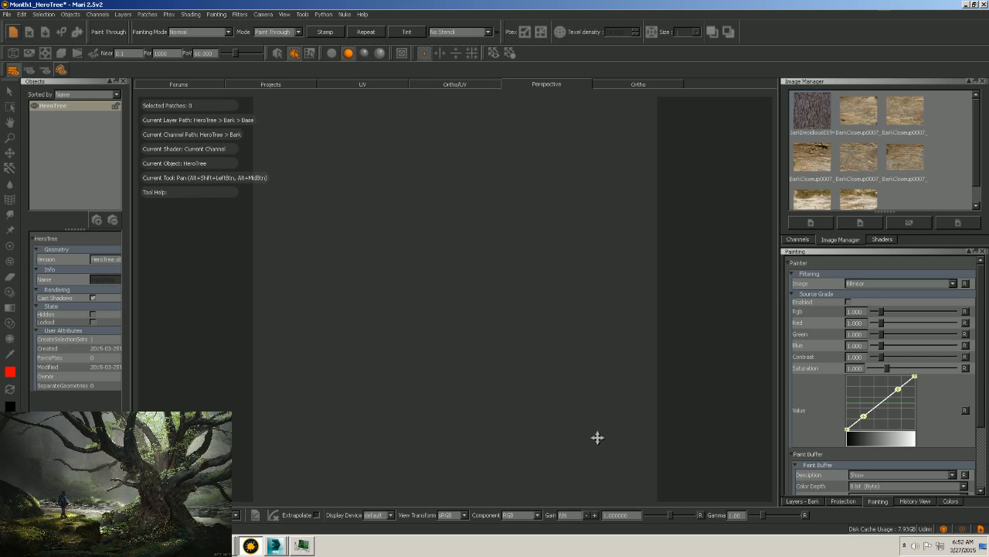
click(372, 83)
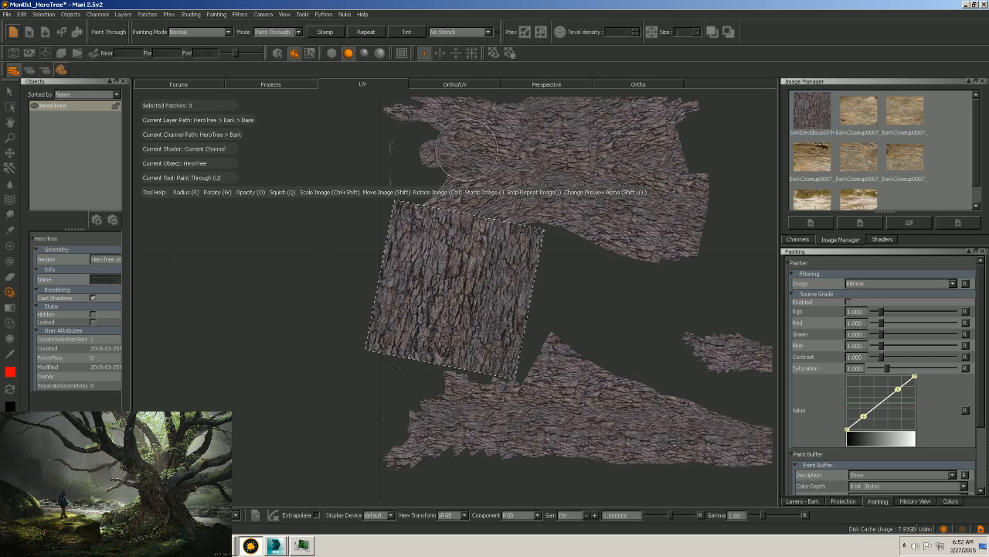
click(544, 85)
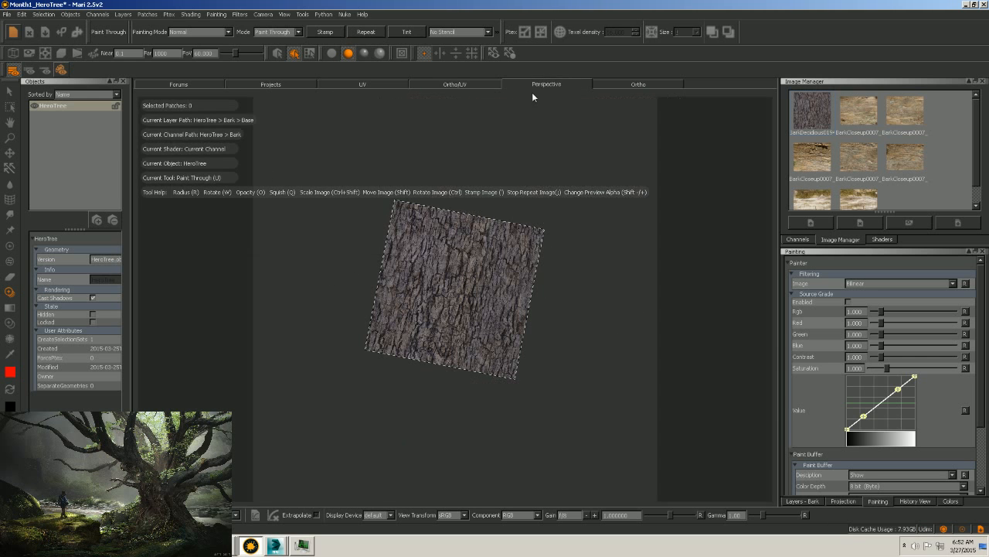
alt+right_drag(563, 329, 345, 316)
Switch to the Ortho view and frame the lower trunk and root gaps with Paint Through active.
click(638, 85)
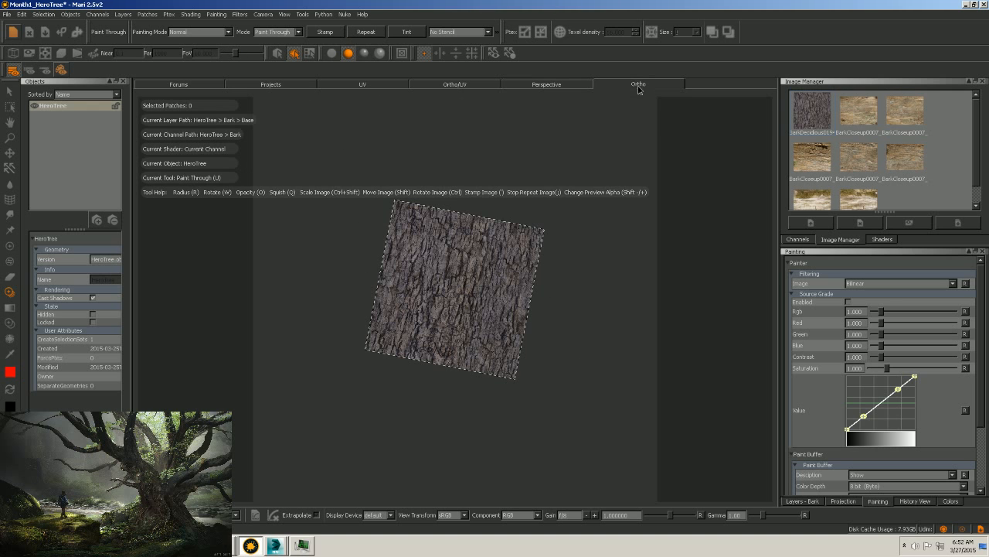
alt+drag(581, 217, 552, 368)
alt+right_drag(552, 368, 742, 325)
mouse_move(742, 324)
alt+mouse_down()
mouse_move(466, 276)
mouse_move(512, 296)
mouse_move(488, 305)
mouse_move(514, 309)
mouse_move(514, 324)
alt+mouse_up()
key(u)
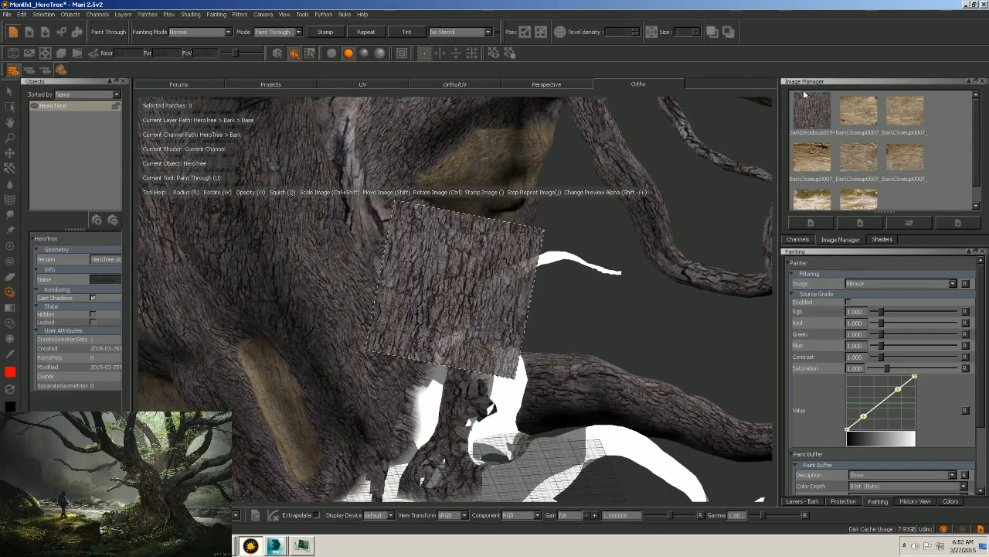
mouse_move(642, 324)
alt+mouse_down()
mouse_move(656, 316)
mouse_move(633, 308)
mouse_move(642, 305)
alt+mouse_up()
key(u)
Open the brush shelf beside the canvas and browse the Basic, Hard Surface and Organic Brushes sets.
drag(988, 56, 696, 65)
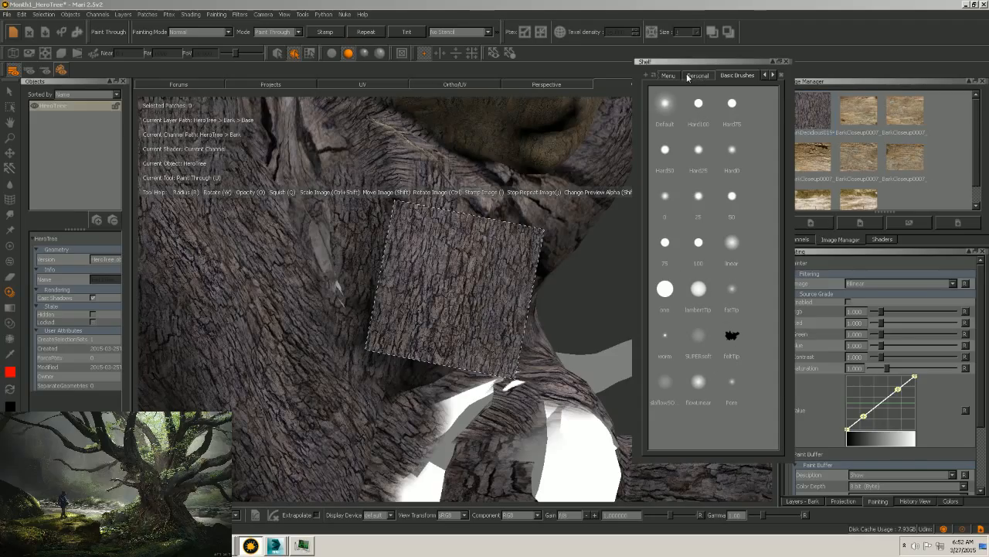
click(773, 75)
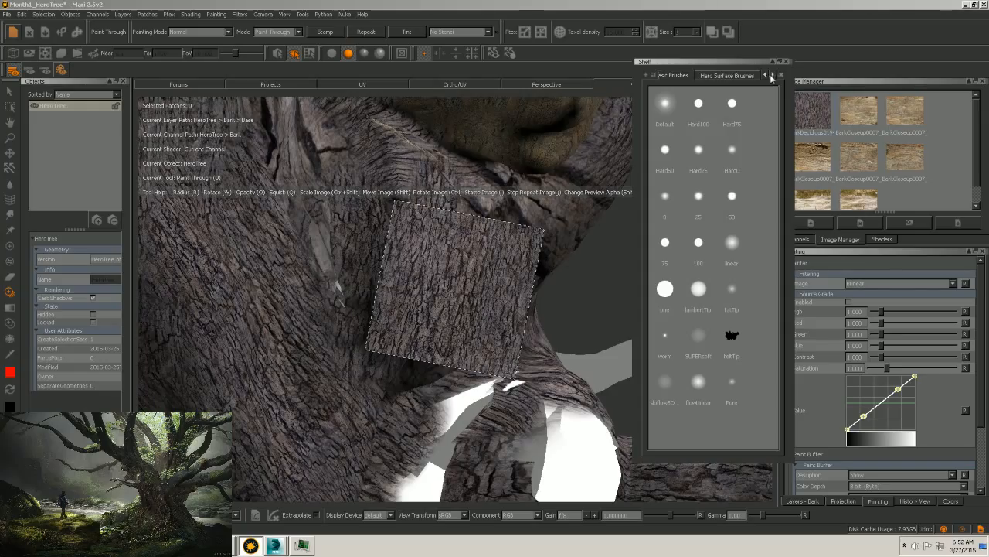
click(734, 76)
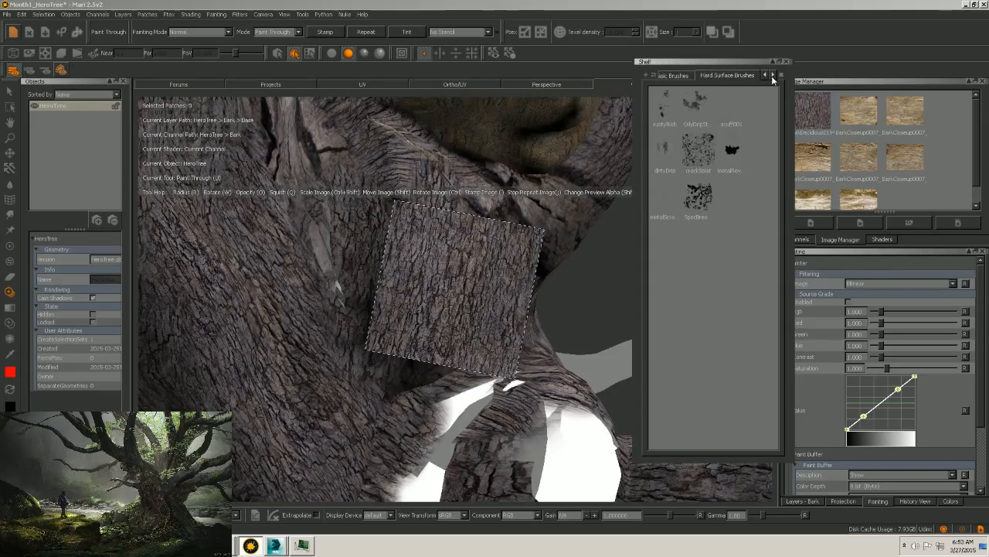
click(773, 75)
click(729, 75)
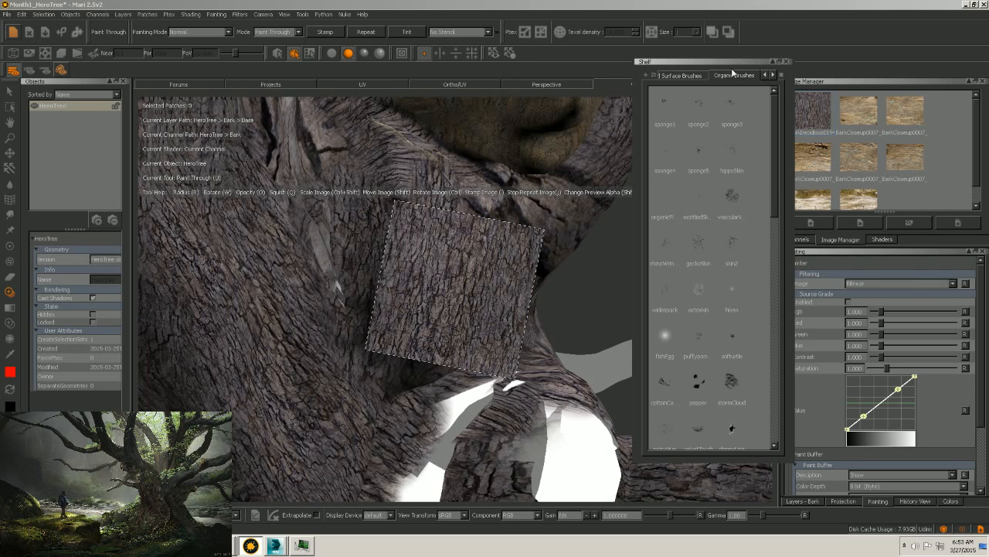
drag(732, 61, 683, 63)
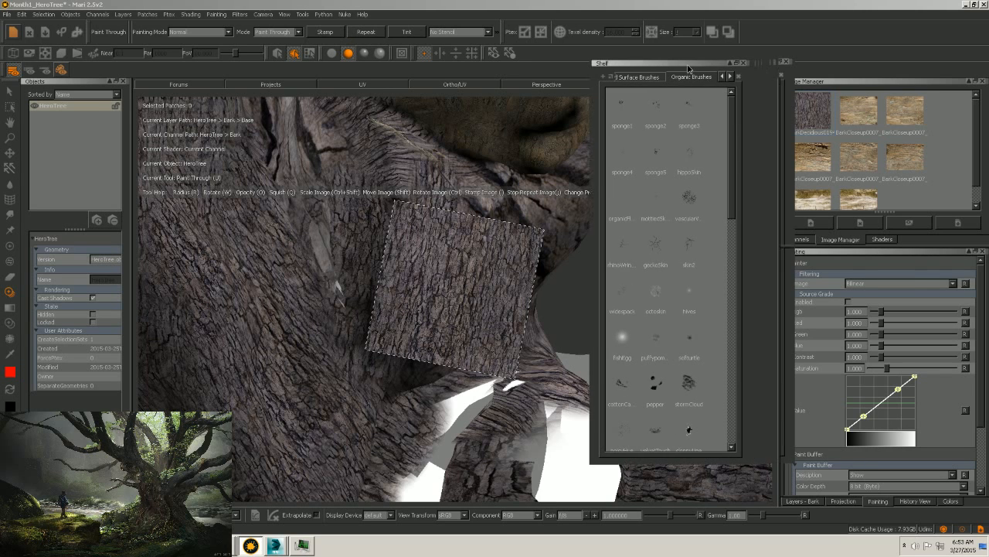
Add a new paint layer above the existing top layer in the Bark channel's layer stack.
click(801, 239)
right_click(805, 94)
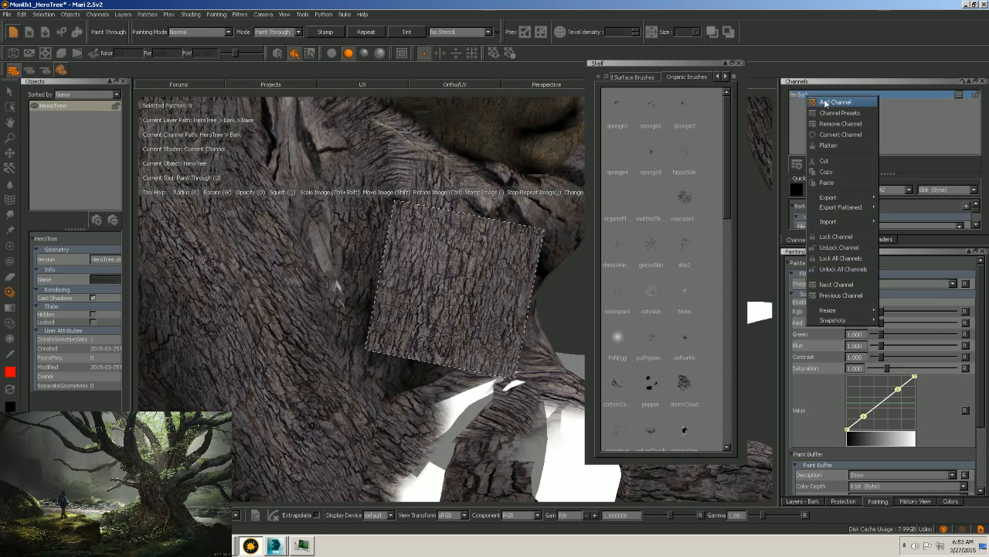
click(958, 94)
click(848, 146)
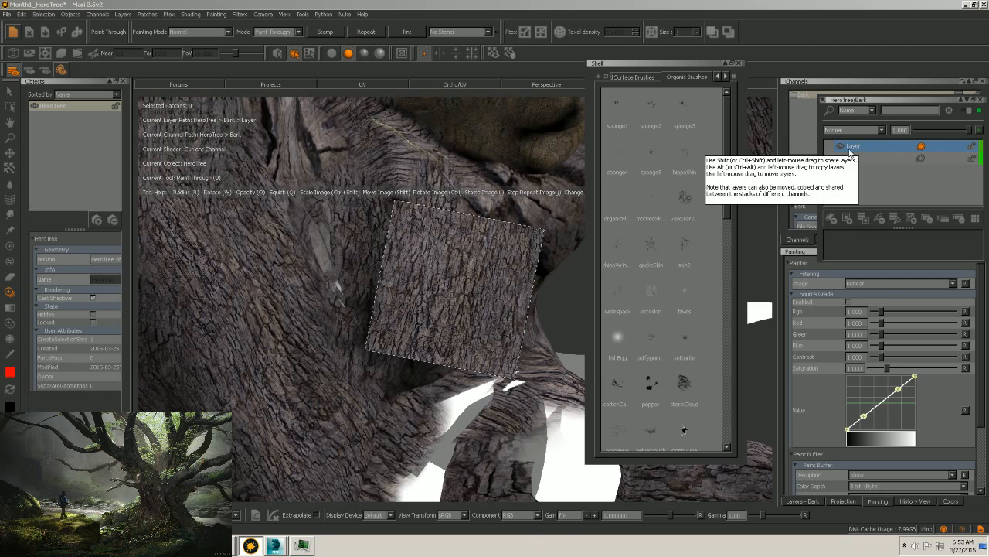
click(832, 219)
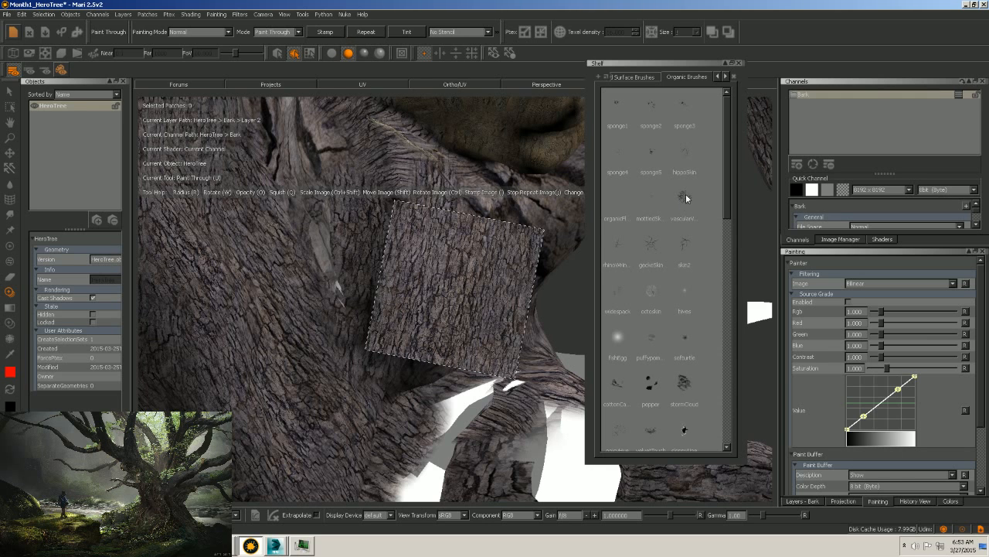
Search the Organic and Hard Surface Brushes for a textured brush and try speckled and crackSplat tips over the trunk.
drag(725, 197, 728, 373)
click(628, 80)
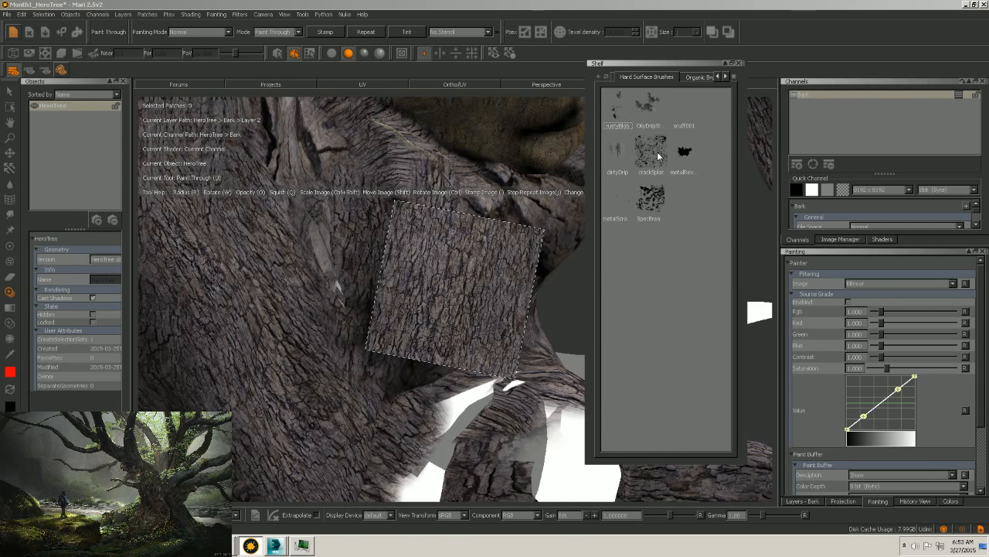
click(654, 195)
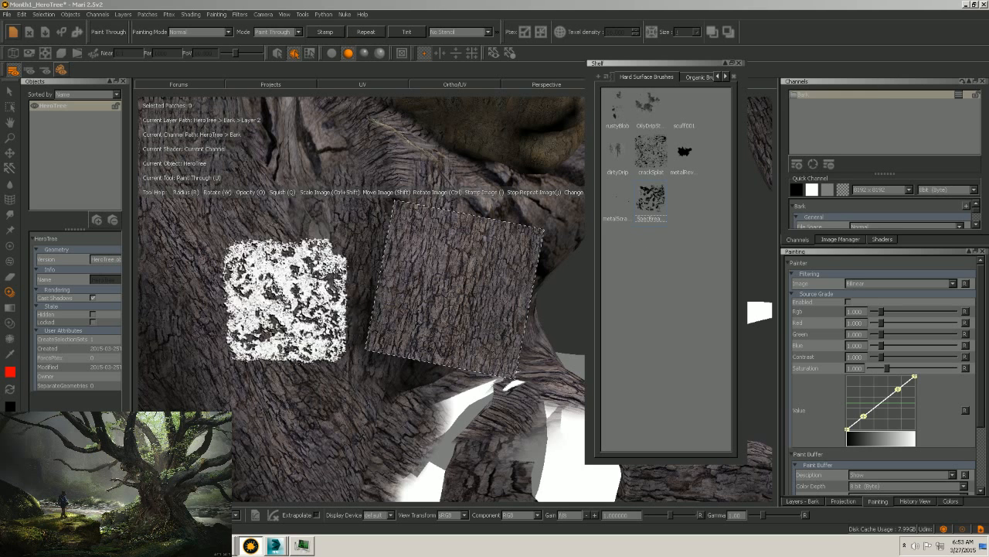
alt+right_drag(293, 329, 363, 309)
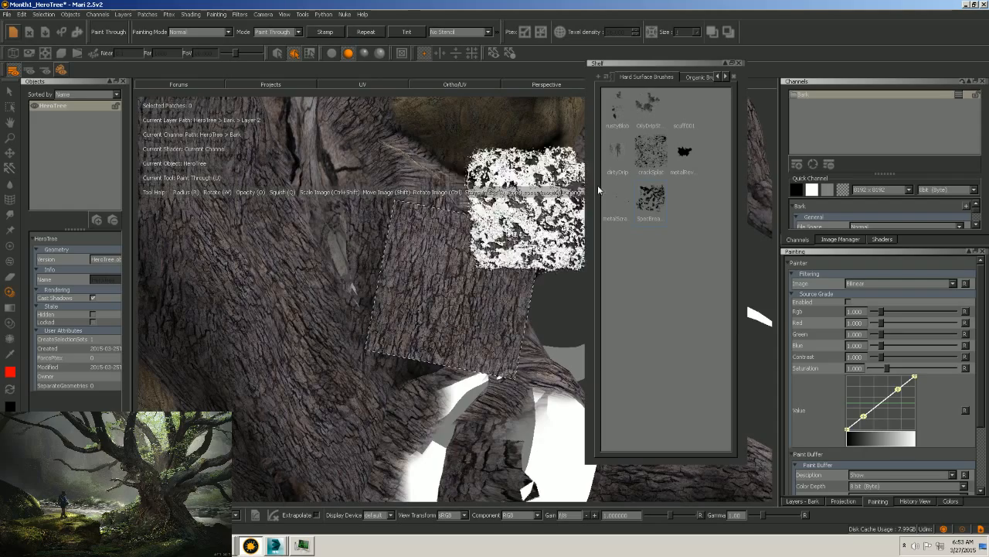
click(650, 155)
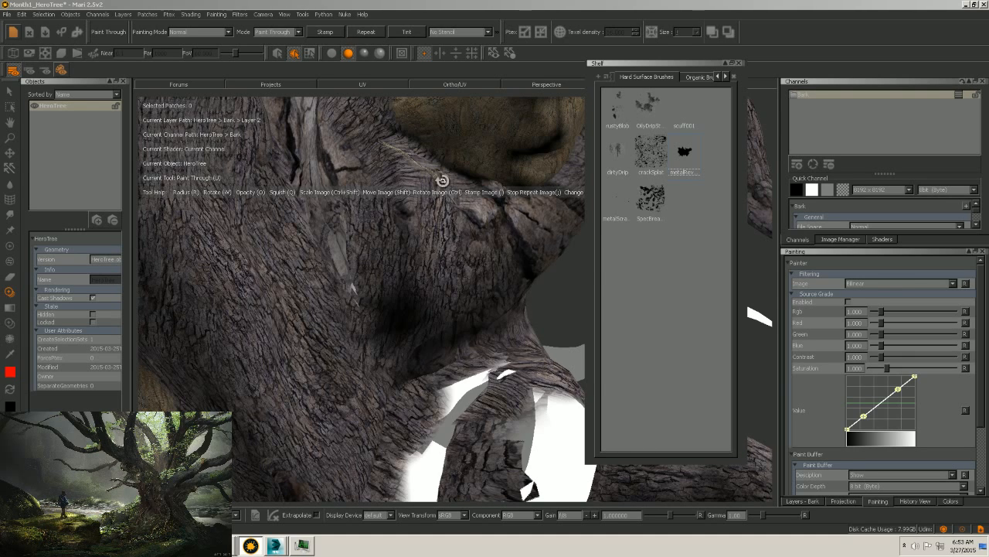
alt+right_drag(435, 173, 374, 203)
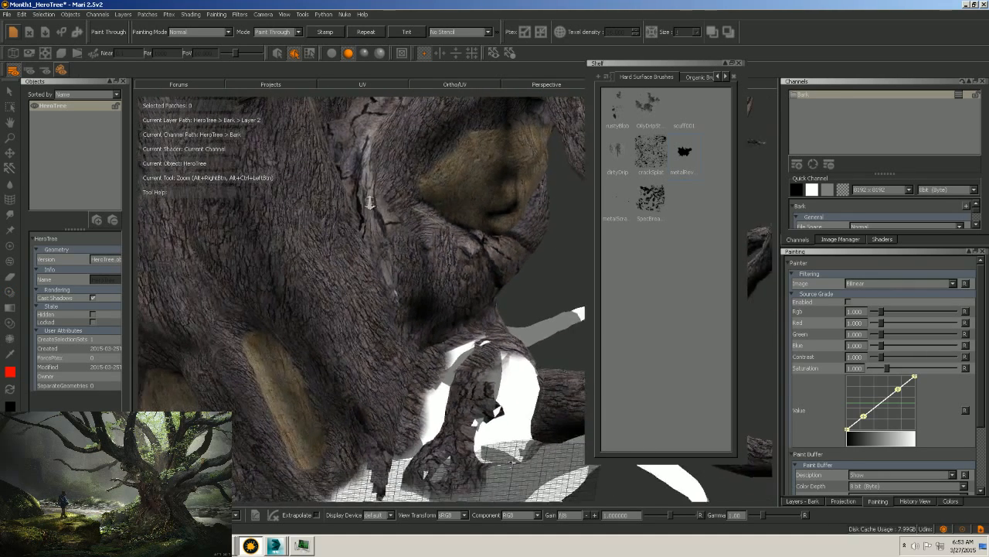
Paint the grey-brown bark image over the edges of the tan hollow on the lower trunk with the ragged-edged brush.
alt+drag(373, 203, 308, 325)
mouse_move(308, 325)
alt+middle_down()
mouse_move(409, 245)
mouse_move(524, 202)
alt+middle_up()
alt+right_drag(404, 247, 506, 239)
mouse_move(505, 238)
alt+mouse_down()
mouse_move(404, 285)
mouse_move(415, 293)
mouse_move(397, 258)
mouse_move(355, 230)
alt+mouse_up()
alt+middle_drag(356, 230, 406, 303)
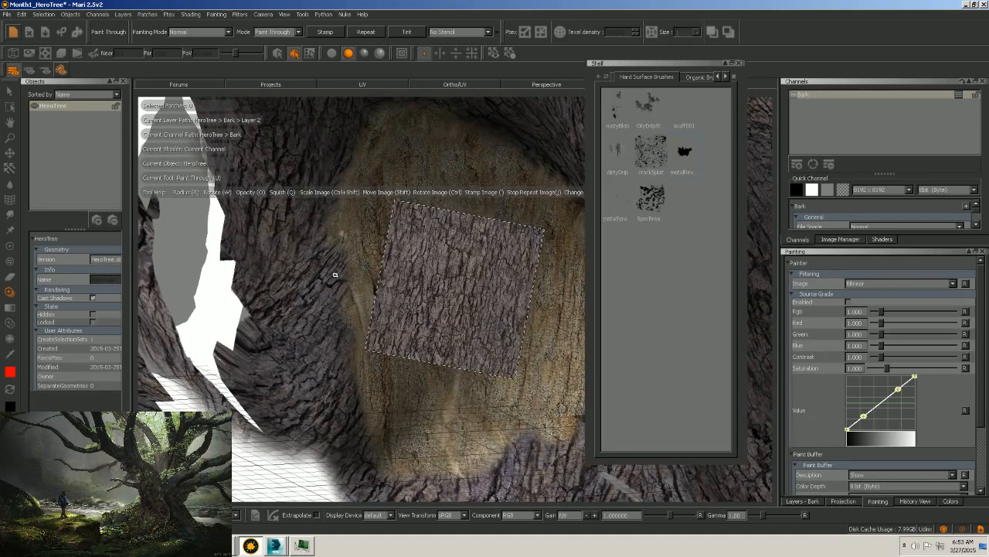
drag(336, 276, 368, 250)
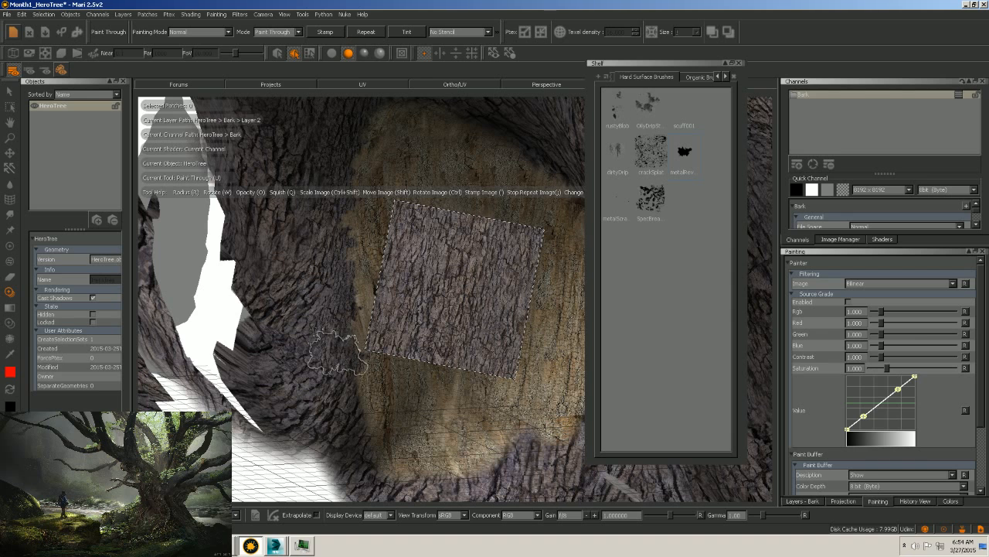
drag(340, 411, 340, 390)
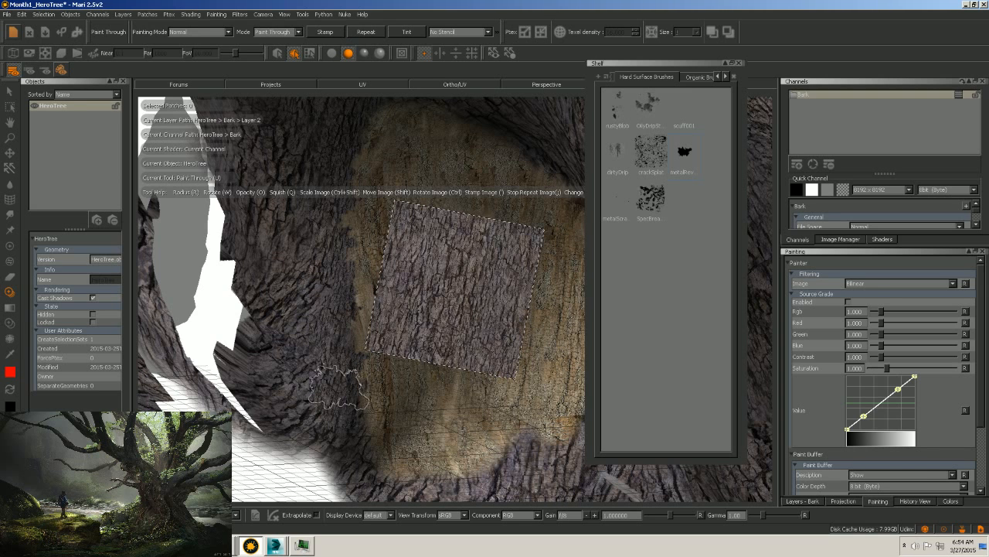
drag(357, 444, 363, 452)
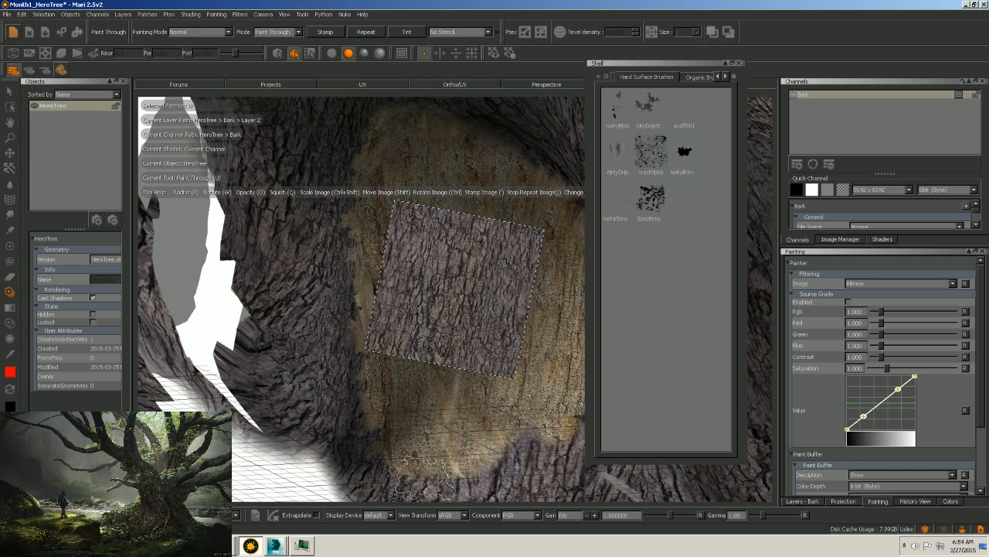
drag(481, 488, 473, 465)
drag(523, 444, 529, 436)
mouse_move(529, 437)
mouse_down()
mouse_move(548, 435)
mouse_move(551, 456)
mouse_move(515, 467)
mouse_up()
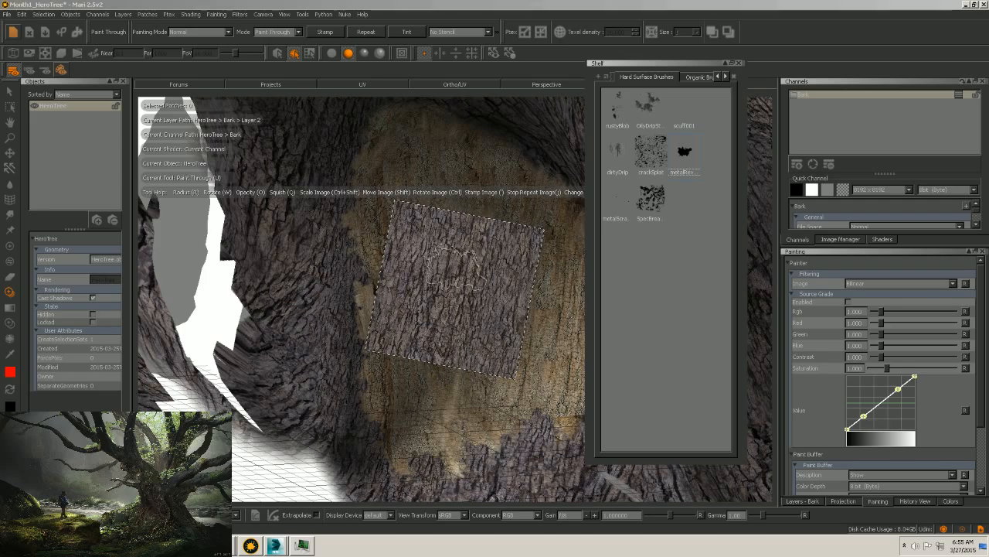
Examine the painted patch edges and remaining tan areas around the lower trunk from several angles.
alt+right_drag(453, 420, 344, 399)
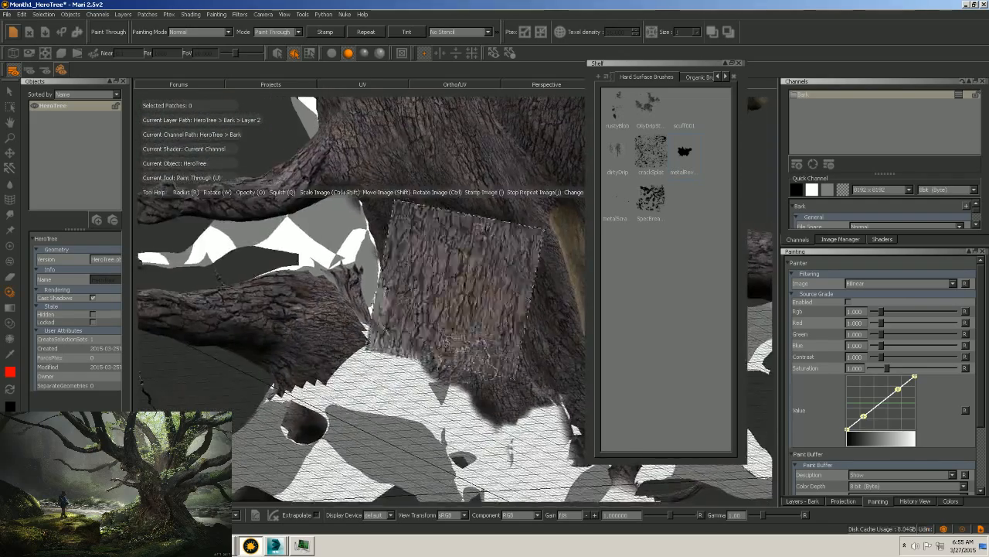
mouse_move(387, 378)
alt+mouse_down()
mouse_move(448, 333)
mouse_move(412, 338)
mouse_move(425, 334)
alt+mouse_up()
alt+middle_drag(490, 320, 435, 360)
mouse_move(436, 360)
alt+right_down()
mouse_move(407, 382)
mouse_move(441, 320)
alt+right_up()
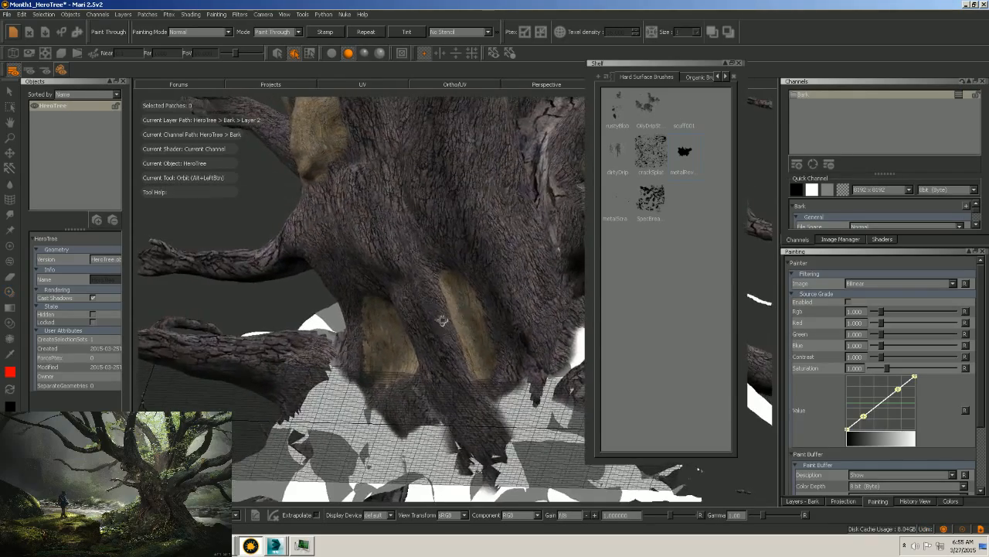
alt+drag(441, 320, 478, 327)
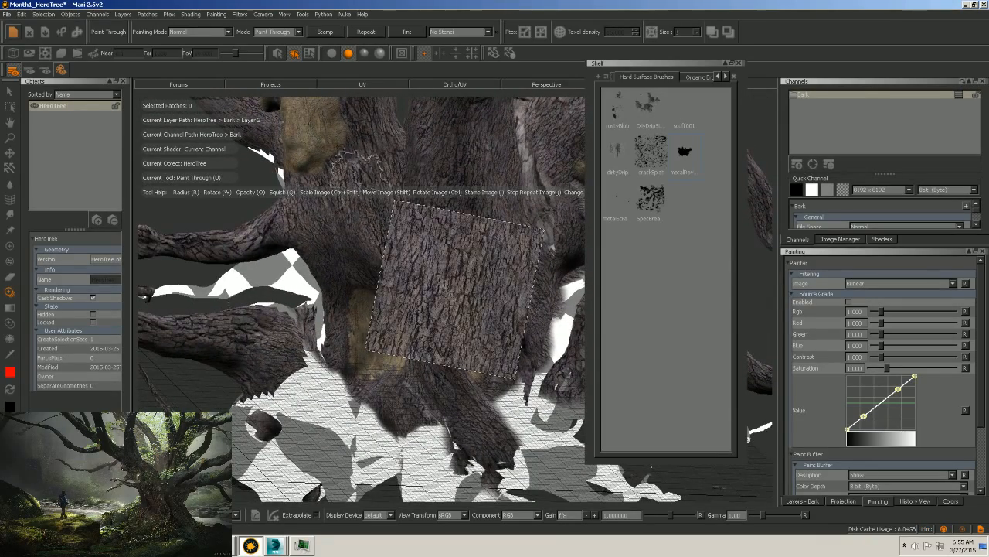
mouse_move(441, 340)
alt+right_down()
mouse_move(430, 360)
mouse_move(384, 390)
alt+right_up()
alt+middle_drag(499, 314, 440, 371)
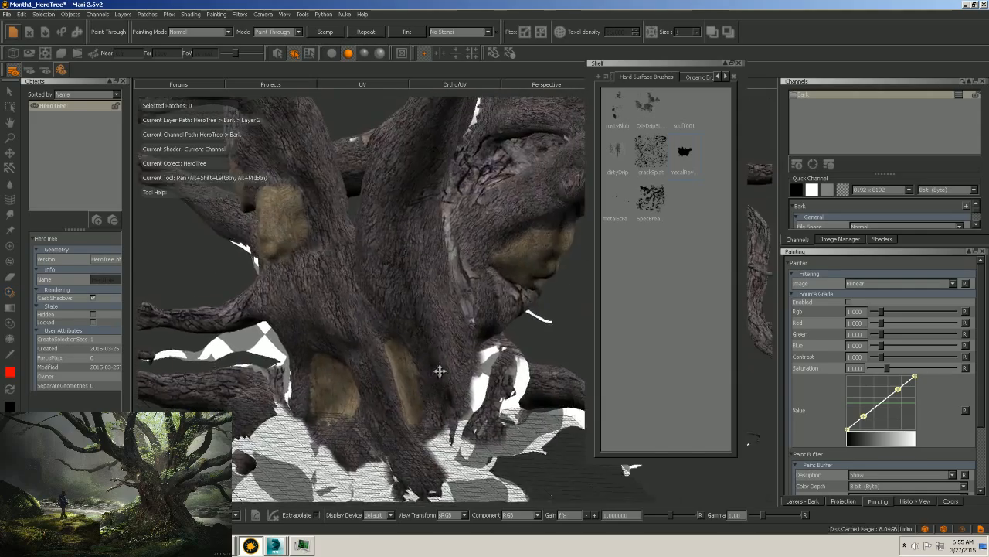
alt+drag(439, 371, 405, 363)
mouse_move(363, 224)
alt+mouse_down()
mouse_move(394, 224)
mouse_move(332, 301)
alt+mouse_up()
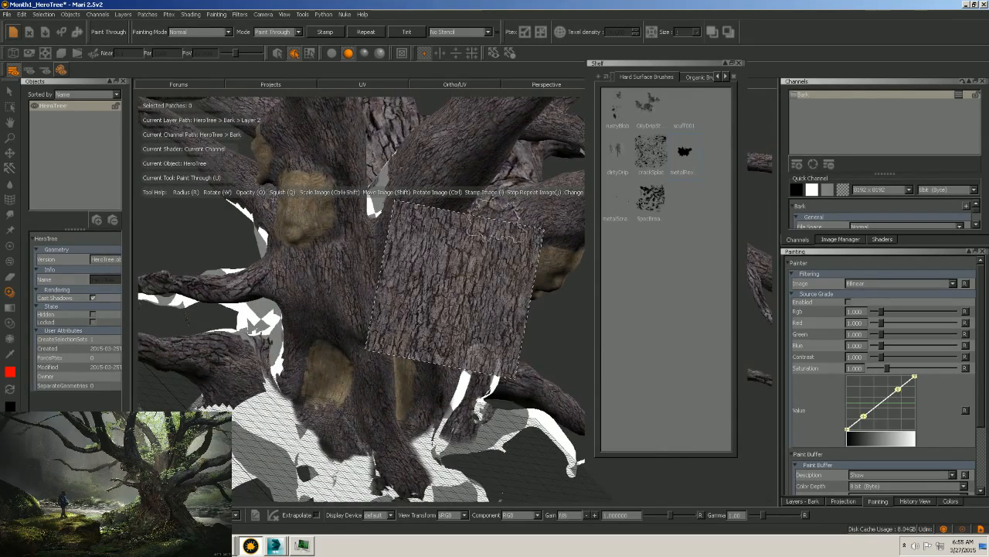
Switch from the ragged brush to the soft Default tip in the Basic Brushes set.
click(718, 77)
click(718, 77)
click(674, 77)
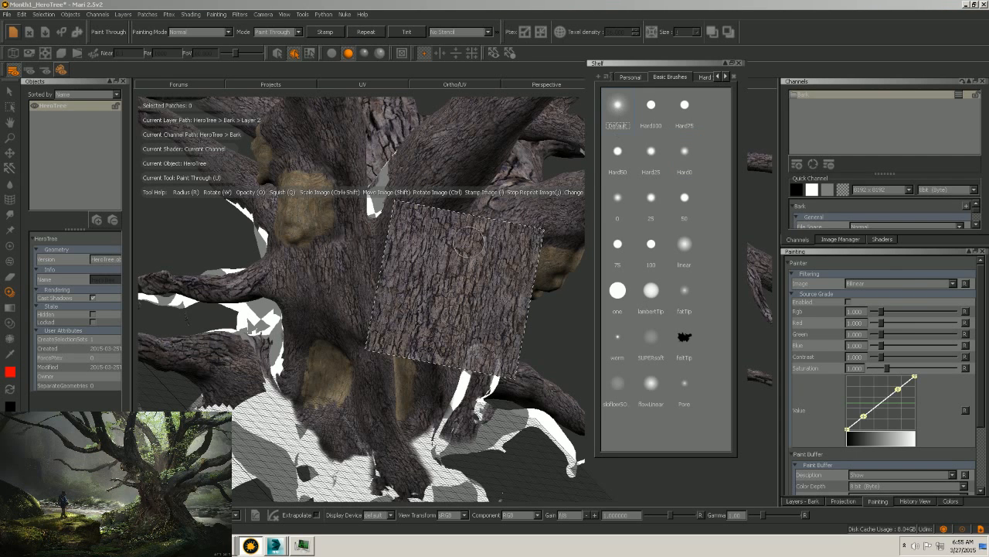
Open the Bark channel's layer stack and make the Base layer the active paint layer.
alt+drag(353, 376, 387, 329)
scroll(475, 310, up, 6)
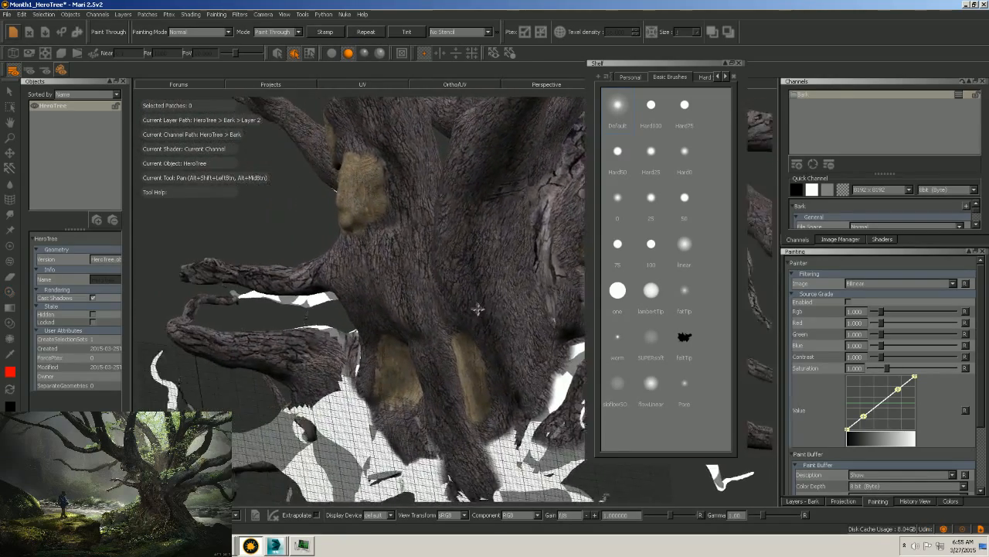
alt+middle_drag(494, 293, 379, 367)
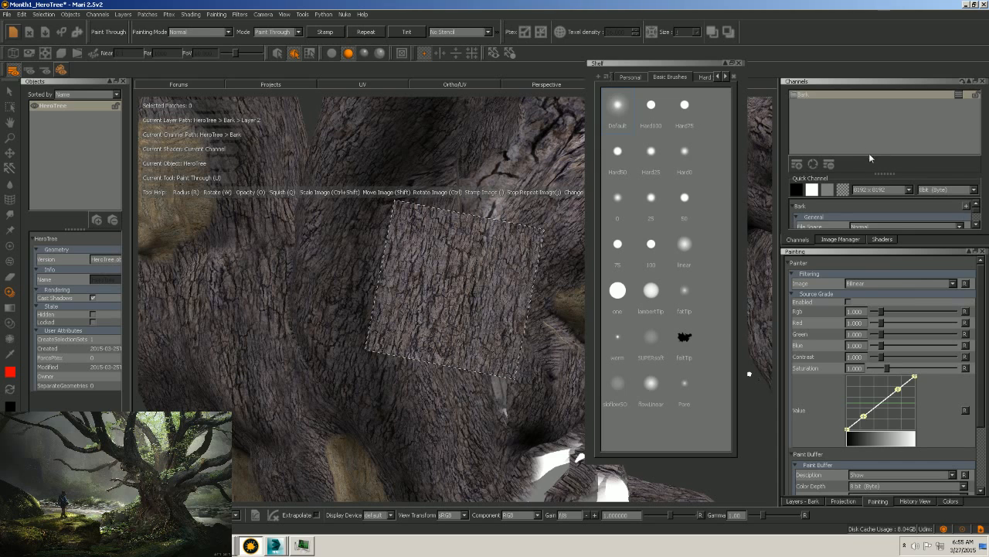
right_click(804, 94)
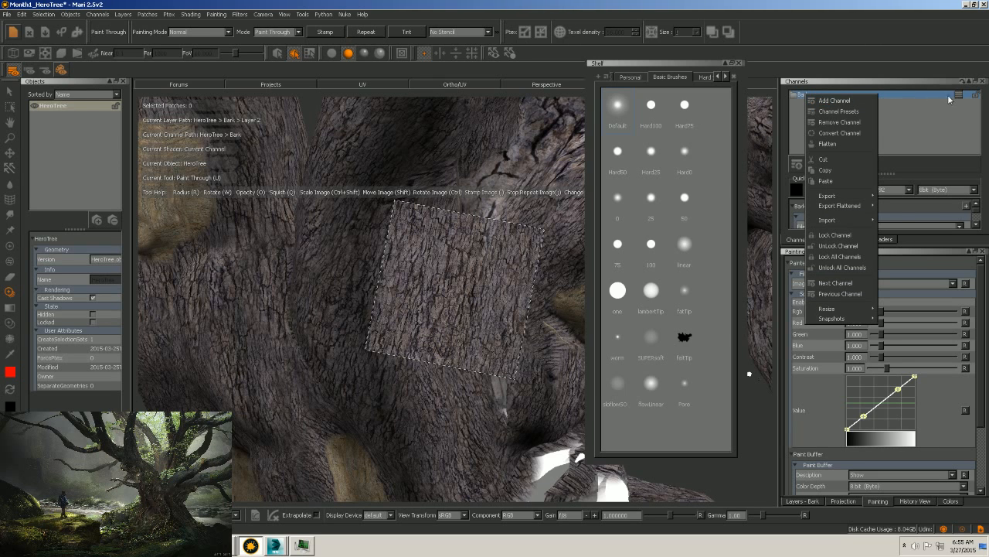
click(958, 95)
click(852, 168)
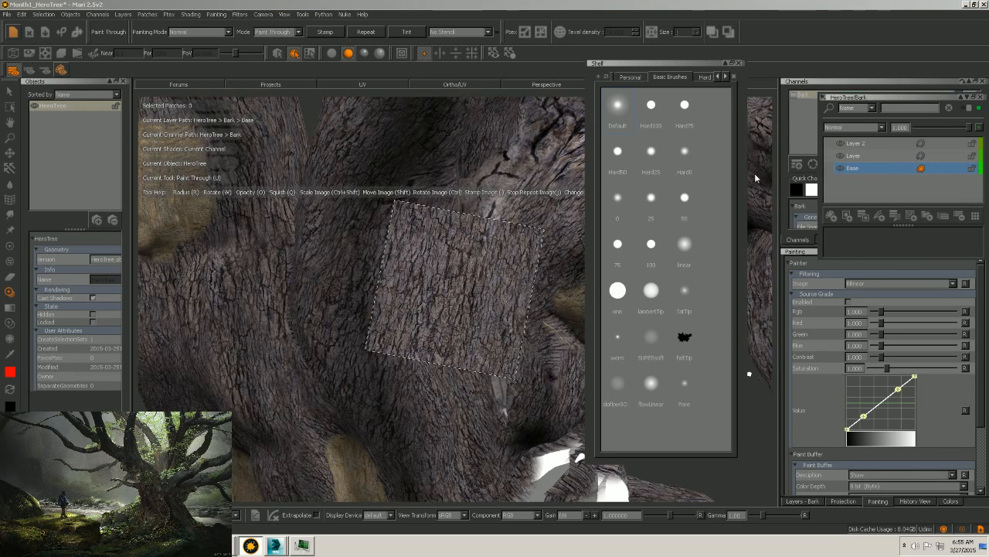
Enlarge and straighten the bark source image, and paint it over the creased, stretched bark on the upper trunk.
mouse_move(449, 220)
alt+mouse_down()
mouse_move(410, 214)
mouse_move(438, 307)
mouse_move(456, 298)
alt+mouse_up()
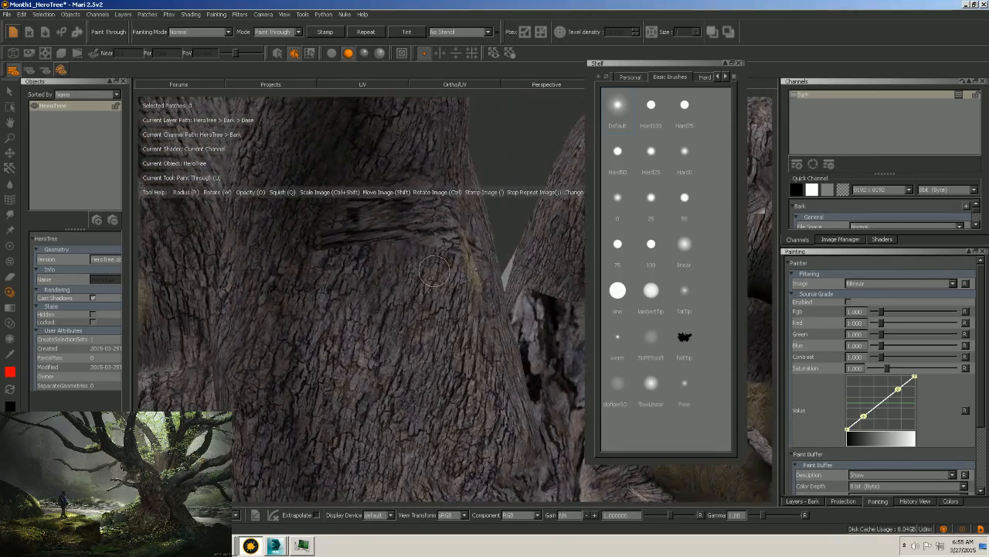
alt+middle_drag(433, 267, 443, 331)
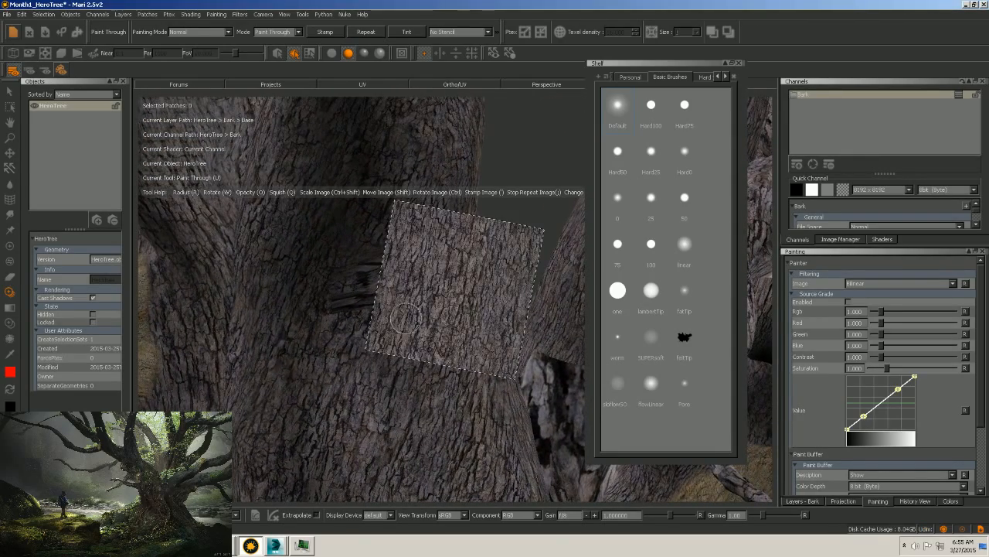
ctrl+shift+drag(435, 305, 453, 291)
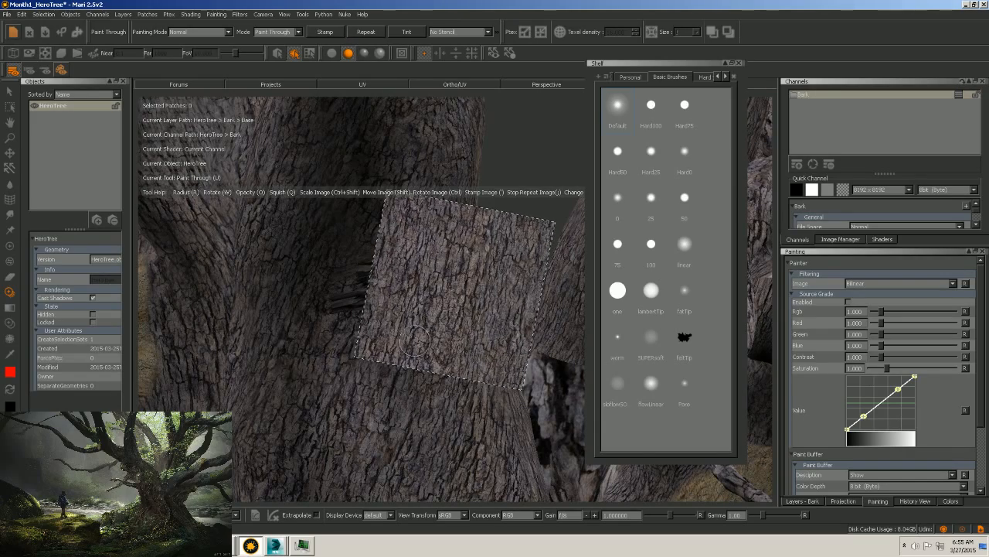
mouse_move(415, 341)
alt+mouse_down()
mouse_move(417, 331)
mouse_move(427, 342)
mouse_move(404, 314)
mouse_move(415, 316)
mouse_move(420, 298)
mouse_move(407, 279)
mouse_move(427, 287)
mouse_move(395, 283)
mouse_move(385, 264)
mouse_move(343, 279)
mouse_move(356, 254)
mouse_move(411, 305)
mouse_move(389, 281)
mouse_move(442, 251)
mouse_move(442, 295)
mouse_move(462, 328)
mouse_move(382, 334)
mouse_move(336, 304)
mouse_move(322, 348)
mouse_move(382, 316)
mouse_move(480, 340)
mouse_move(382, 220)
mouse_move(352, 236)
mouse_move(335, 191)
alt+mouse_up()
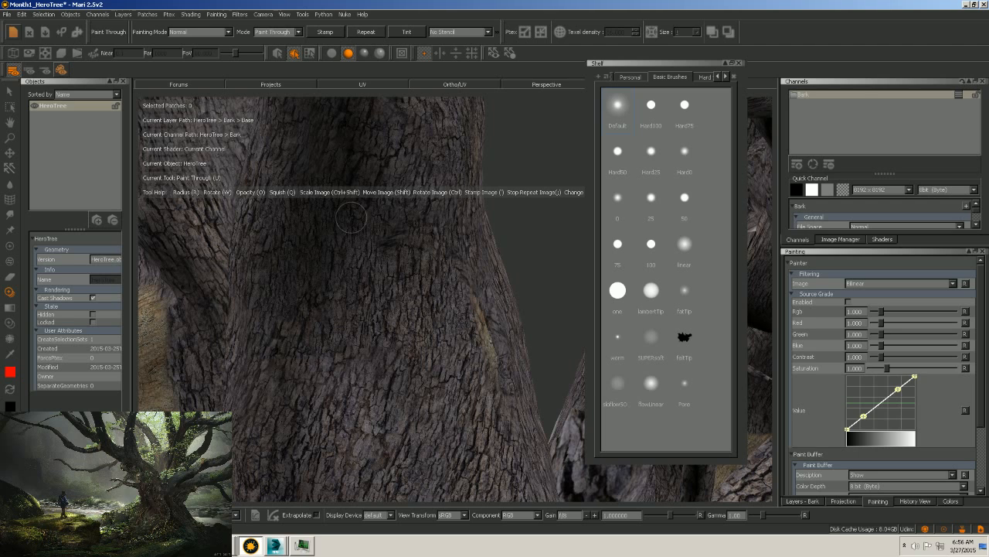
click(380, 245)
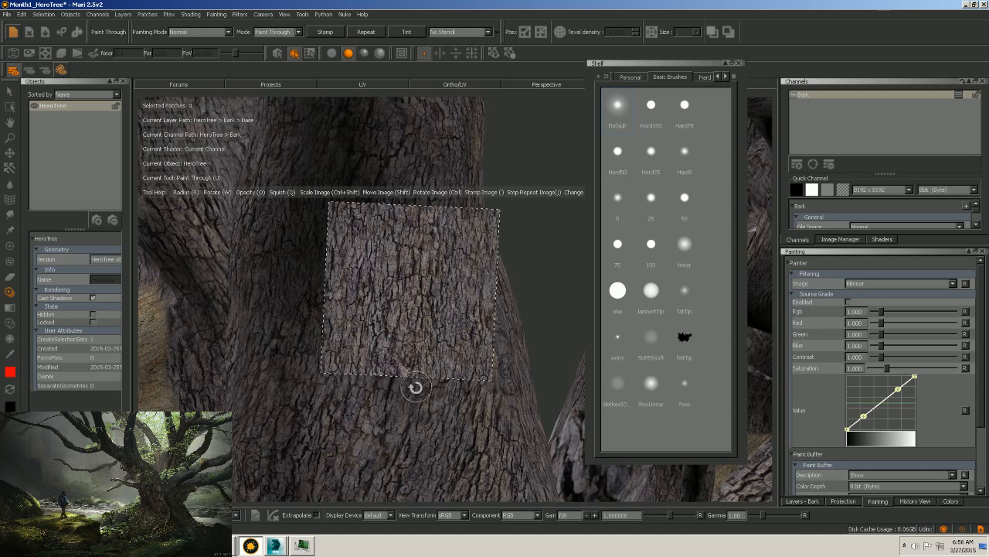
Inspect the upper trunk and the whole tree from several angles for remaining stretched bark.
alt+right_drag(415, 394, 420, 350)
alt+drag(420, 350, 405, 391)
alt+middle_drag(406, 309, 393, 224)
alt+right_drag(393, 224, 402, 255)
mouse_move(402, 255)
alt+mouse_down()
mouse_move(342, 285)
mouse_move(382, 313)
mouse_move(424, 239)
mouse_move(426, 256)
alt+mouse_up()
alt+middle_drag(411, 263, 432, 313)
alt+right_drag(432, 313, 348, 300)
alt+middle_drag(348, 300, 355, 320)
mouse_move(356, 320)
alt+mouse_down()
mouse_move(422, 300)
mouse_move(476, 310)
mouse_move(430, 310)
alt+mouse_up()
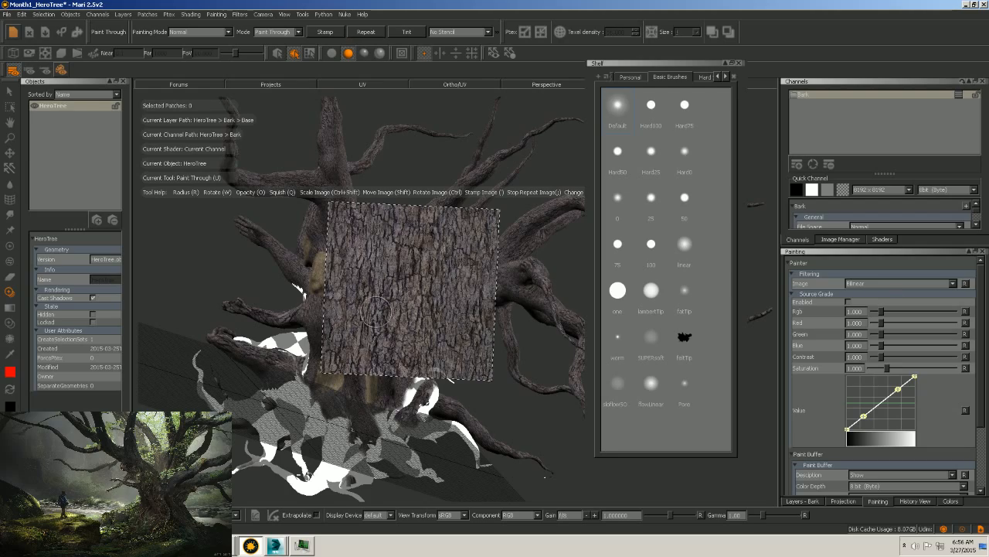
Rotate the bark image so its grain runs horizontally and paint it along the side branch where it meets the trunk.
alt+drag(375, 312, 518, 292)
scroll(471, 325, up, 10)
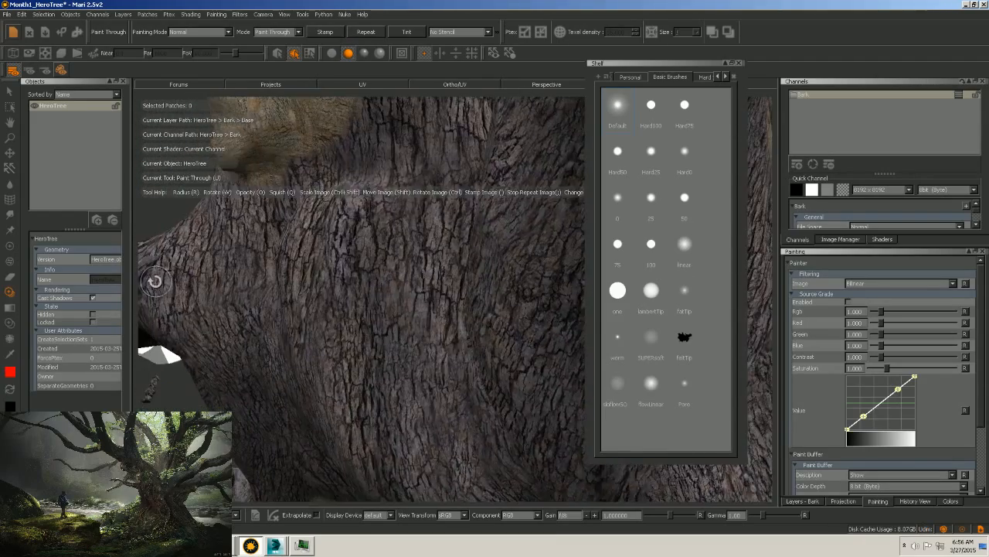
alt+right_drag(156, 280, 494, 301)
alt+middle_drag(530, 305, 390, 310)
mouse_move(405, 312)
ctrl+mouse_down()
mouse_move(388, 306)
mouse_move(372, 276)
ctrl+mouse_up()
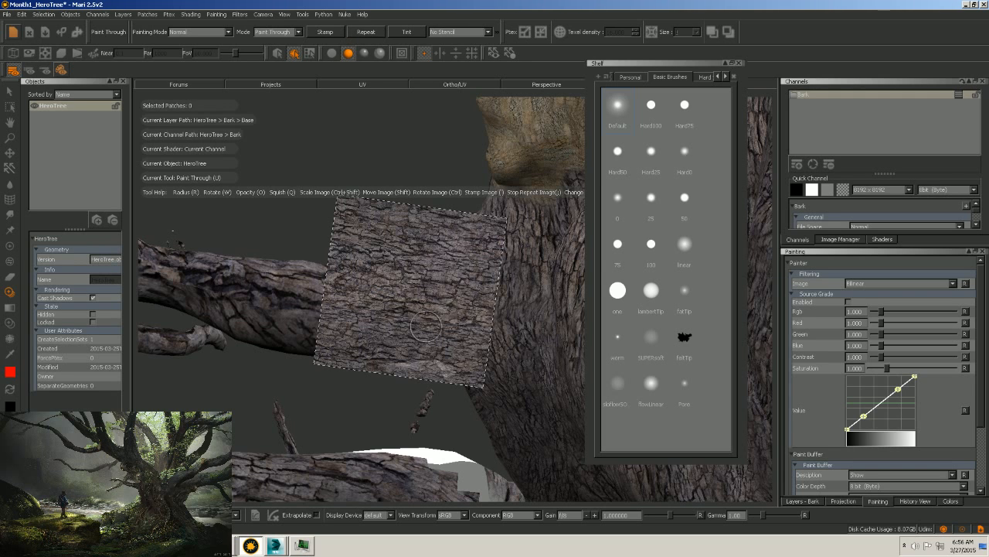
mouse_move(433, 318)
ctrl+mouse_down()
mouse_move(417, 315)
mouse_move(450, 254)
mouse_move(363, 301)
mouse_move(379, 341)
mouse_move(410, 325)
mouse_move(375, 265)
mouse_move(354, 368)
mouse_move(419, 291)
mouse_move(405, 264)
mouse_move(305, 283)
mouse_move(325, 329)
mouse_move(298, 309)
mouse_move(279, 274)
ctrl+mouse_up()
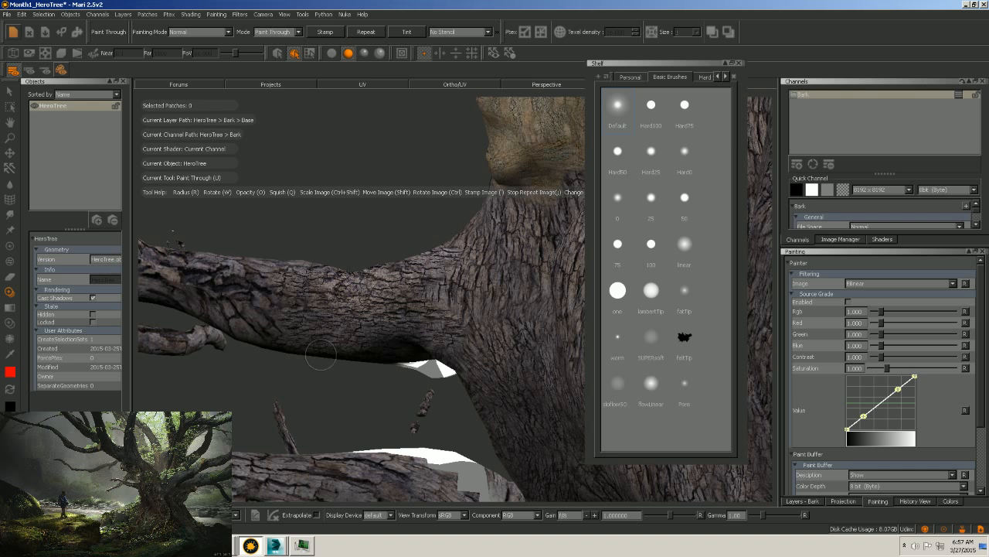
drag(298, 270, 270, 318)
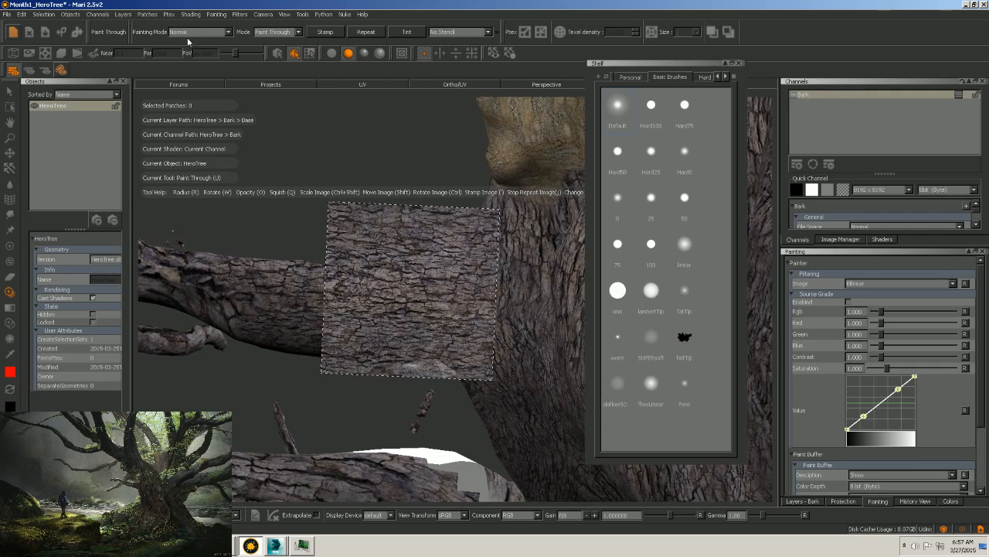
Move and rotate the bark image over the upper face of the branch joint, paint it in and bake the paint.
mouse_move(309, 214)
alt+mouse_down()
mouse_move(258, 214)
mouse_move(343, 232)
mouse_move(246, 487)
mouse_move(390, 317)
mouse_move(442, 316)
mouse_move(406, 356)
alt+mouse_up()
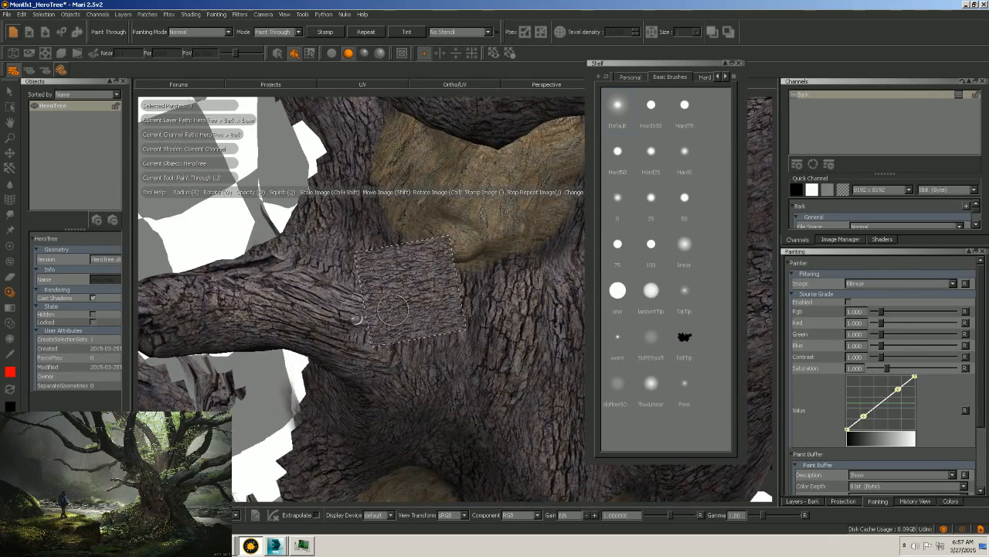
mouse_move(412, 303)
shift+mouse_down()
mouse_move(373, 305)
mouse_move(389, 316)
mouse_move(365, 348)
shift+mouse_up()
mouse_move(372, 313)
ctrl+mouse_down()
mouse_move(352, 327)
mouse_move(367, 325)
mouse_move(372, 341)
mouse_move(349, 306)
mouse_move(287, 283)
mouse_move(224, 280)
mouse_move(298, 251)
mouse_move(321, 266)
mouse_move(336, 263)
mouse_move(251, 299)
mouse_move(207, 294)
mouse_move(193, 276)
mouse_move(295, 303)
mouse_move(306, 288)
mouse_move(356, 283)
mouse_move(351, 303)
ctrl+mouse_up()
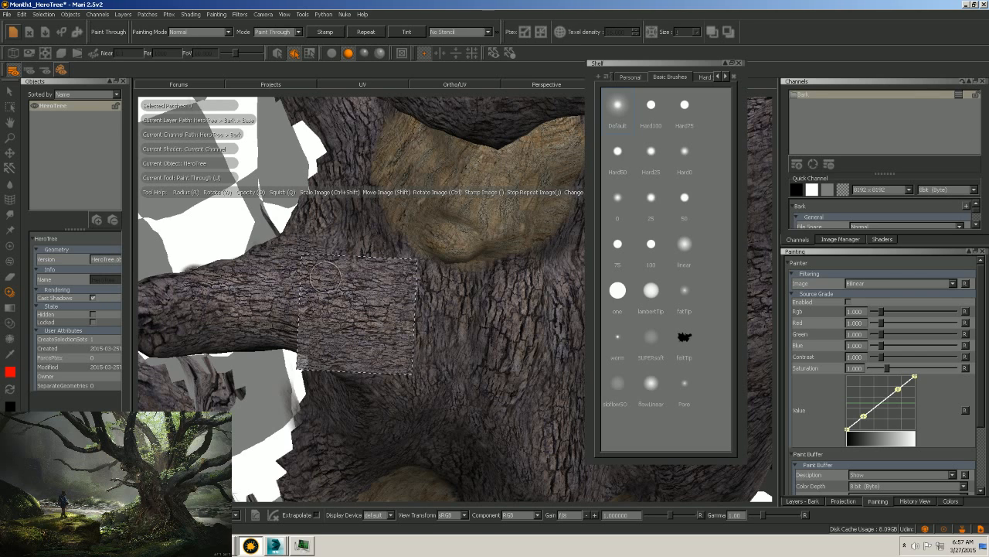
key(b)
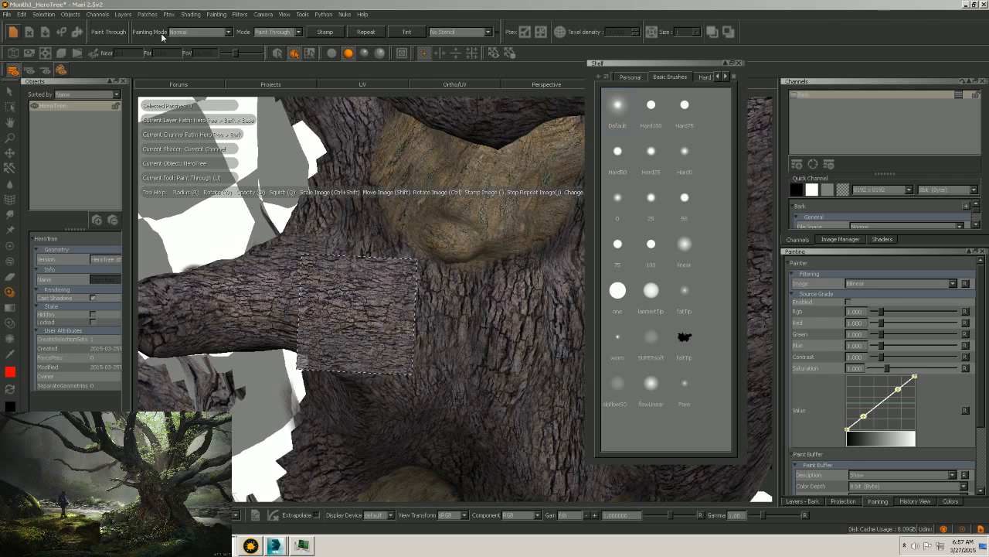
click(208, 4)
Review the bark coverage of the whole tree, its tan patches and unpainted roots from several angles.
mouse_move(454, 280)
alt+mouse_down()
mouse_move(433, 285)
mouse_move(456, 311)
alt+mouse_up()
alt+middle_drag(553, 270, 457, 223)
mouse_move(456, 224)
alt+mouse_down()
mouse_move(435, 209)
mouse_move(432, 192)
mouse_move(452, 210)
mouse_move(431, 280)
mouse_move(441, 303)
mouse_move(550, 319)
mouse_move(449, 287)
mouse_move(412, 223)
mouse_move(437, 267)
alt+mouse_up()
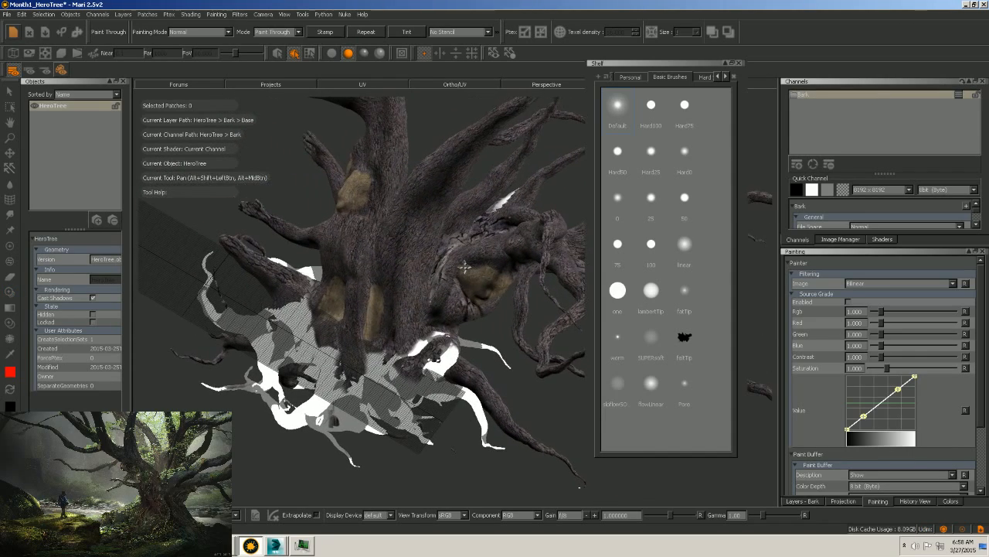
key(u)
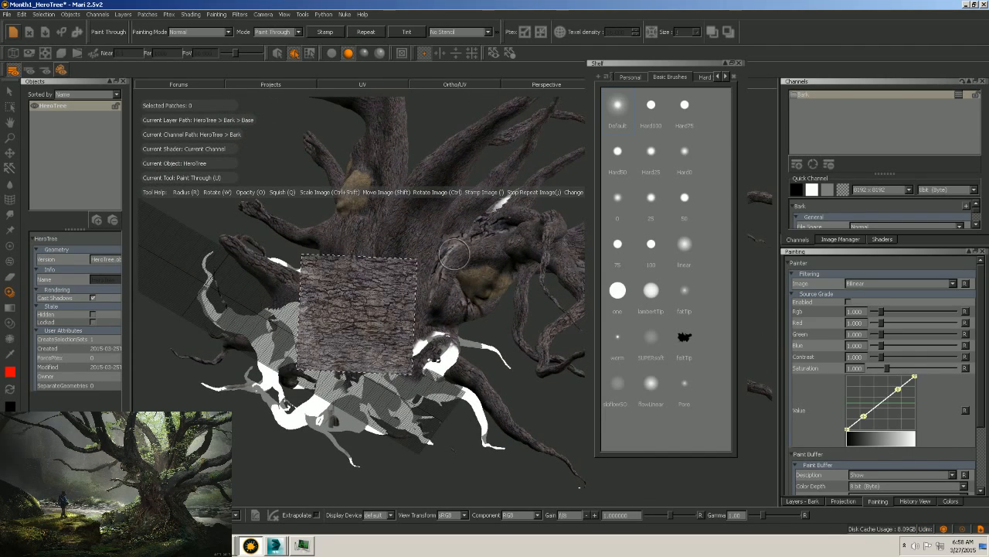
mouse_move(455, 255)
alt+mouse_down()
mouse_move(444, 290)
mouse_move(405, 316)
mouse_move(358, 315)
mouse_move(337, 361)
alt+mouse_up()
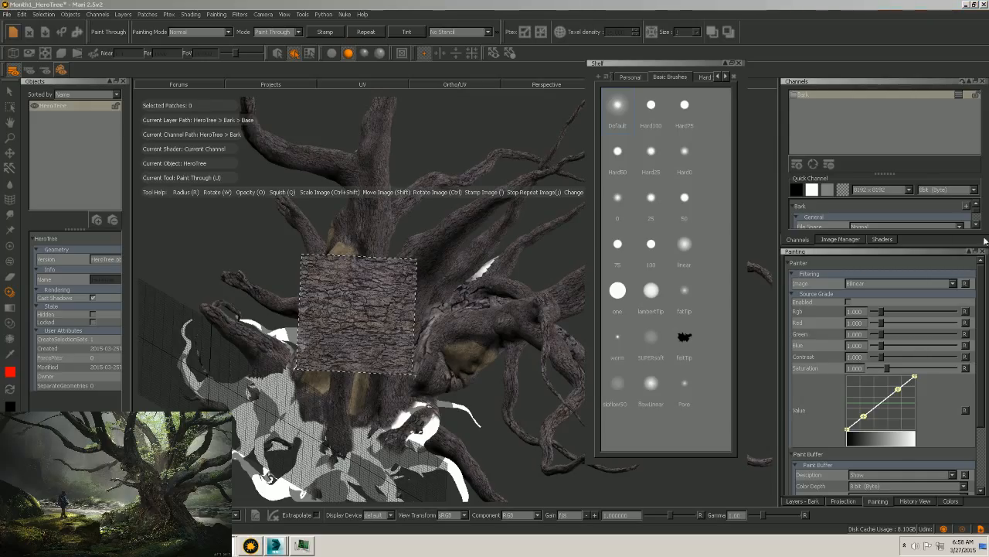
mouse_move(481, 339)
alt+mouse_down()
mouse_move(481, 321)
mouse_move(429, 317)
mouse_move(357, 255)
mouse_move(409, 266)
mouse_move(405, 311)
mouse_move(383, 282)
alt+mouse_up()
scroll(357, 249, up, 2)
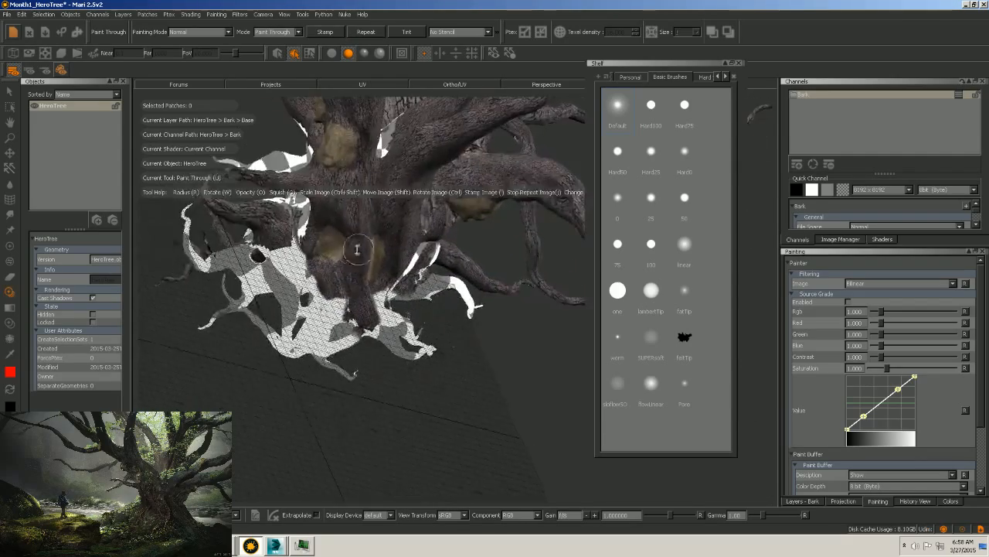
scroll(357, 249, up, 5)
alt+drag(360, 298, 387, 271)
alt+right_drag(508, 265, 480, 266)
alt+middle_drag(480, 266, 446, 276)
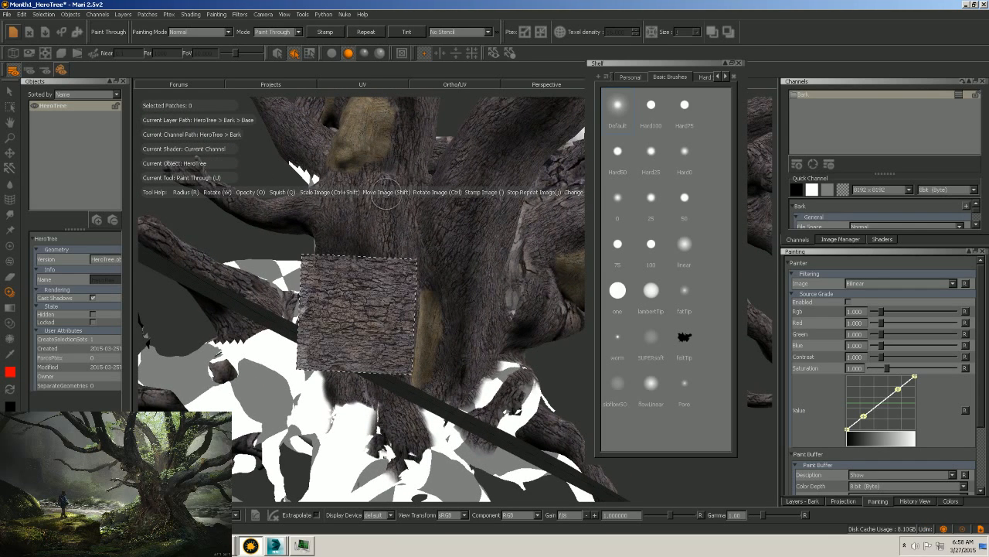
Browse the hard surface, organic, custom and assorted grunge rust brush collections for suitable brush shapes.
click(705, 77)
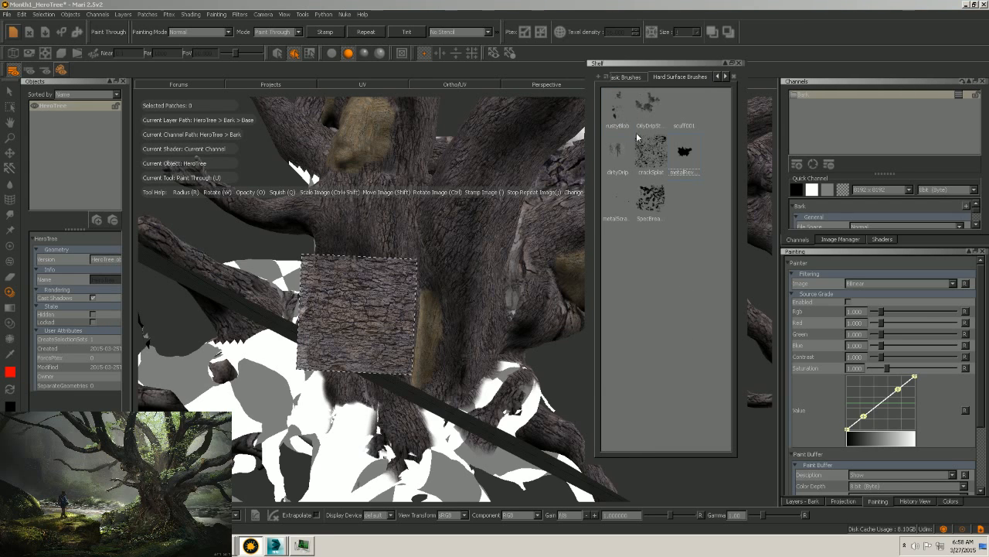
click(725, 77)
click(681, 78)
click(726, 78)
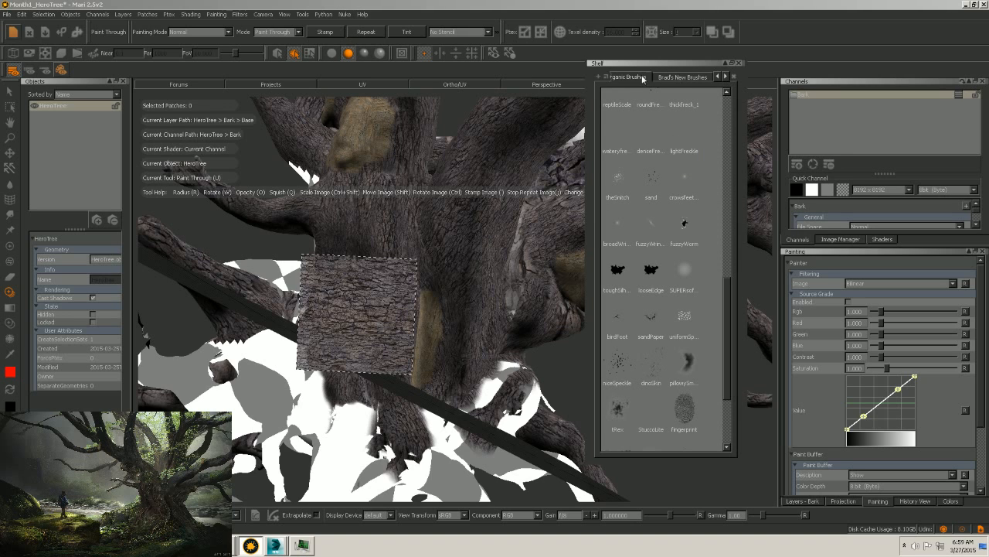
click(674, 77)
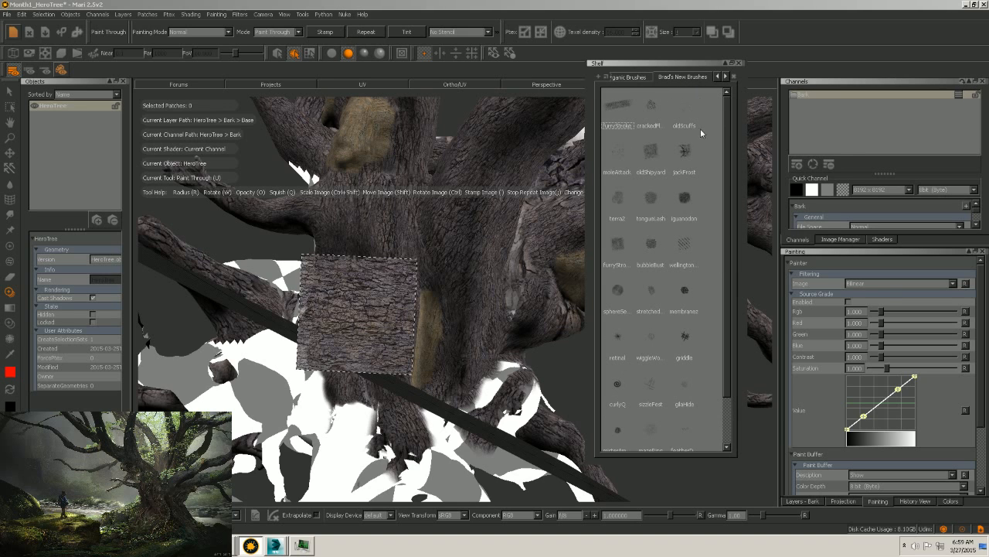
click(726, 76)
click(680, 78)
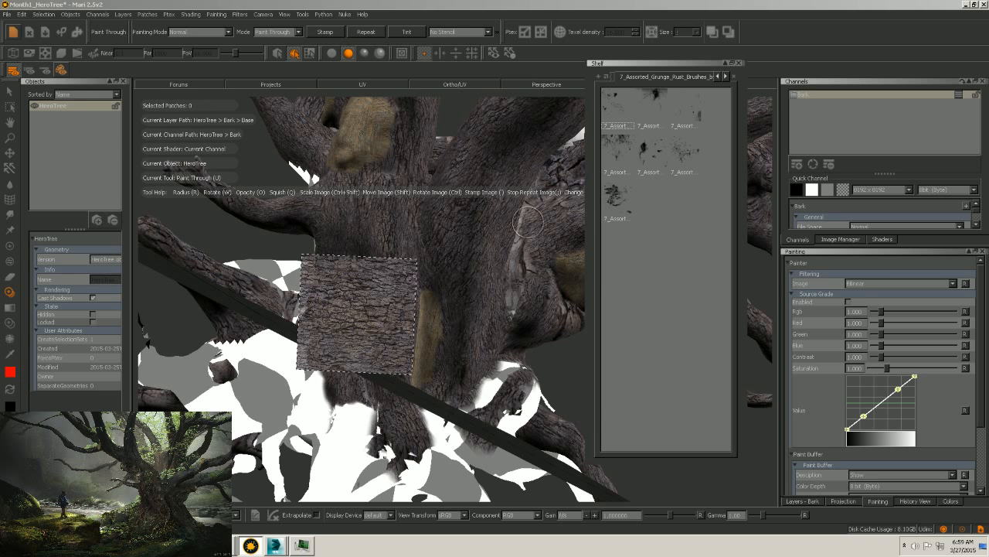
Save the hero tree project with its current bark paint.
mouse_move(456, 272)
alt+mouse_down()
mouse_move(441, 270)
mouse_move(430, 249)
mouse_move(435, 276)
mouse_move(453, 281)
mouse_move(448, 294)
alt+mouse_up()
key(u)
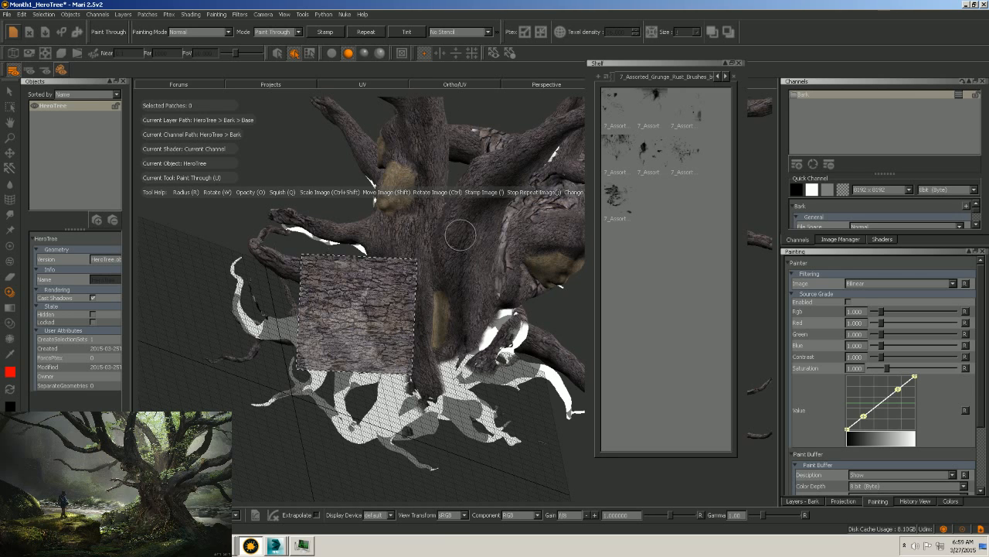
click(21, 14)
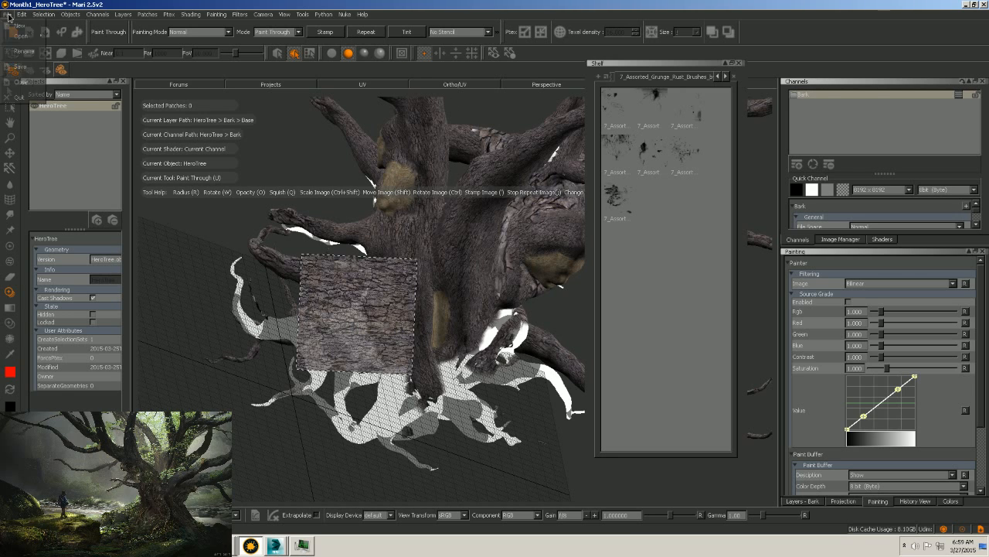
mouse_move(4, 15)
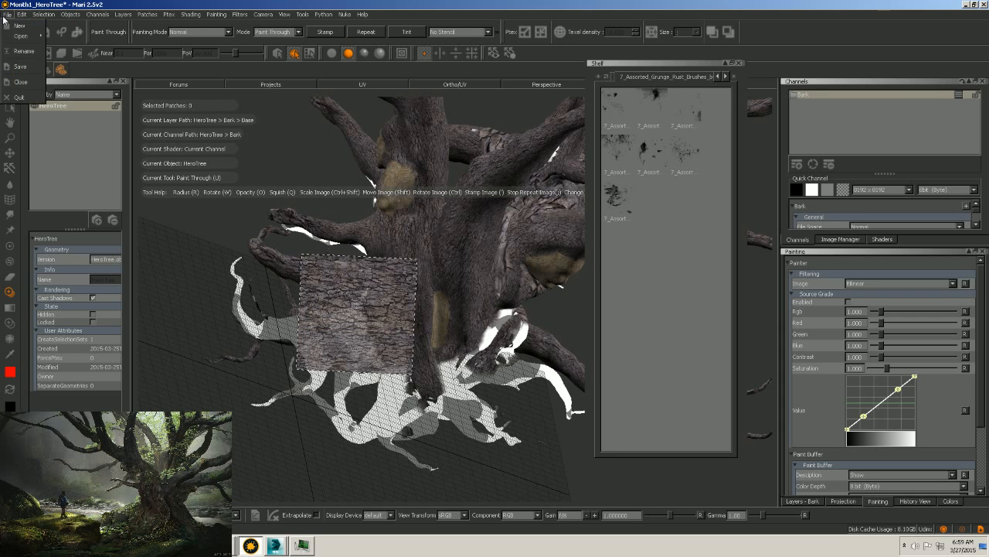
click(21, 66)
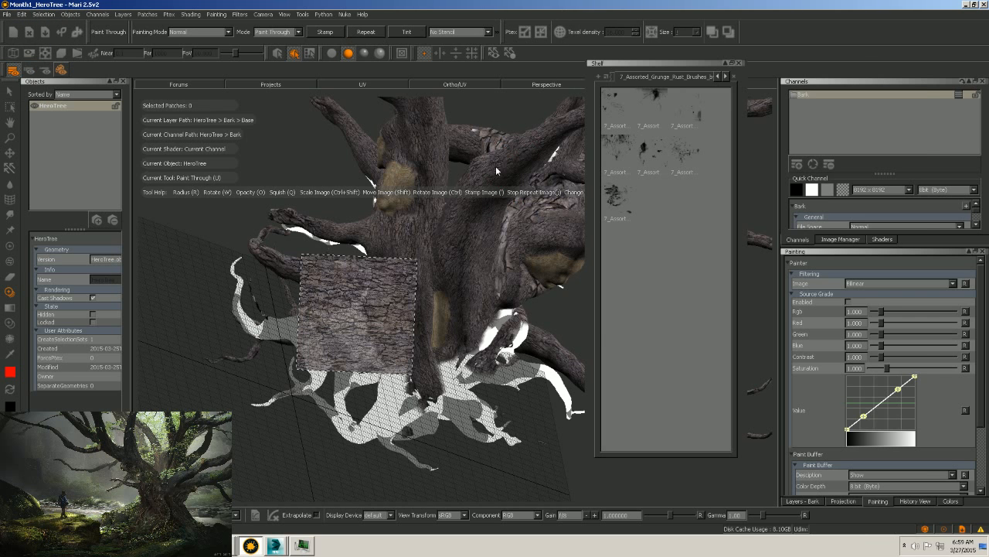
Switch to 3ds Max and examine the whole tree's bark in the V-Ray frame buffer at 100% zoom.
key(alt+Tab)
key(alt+Tab)
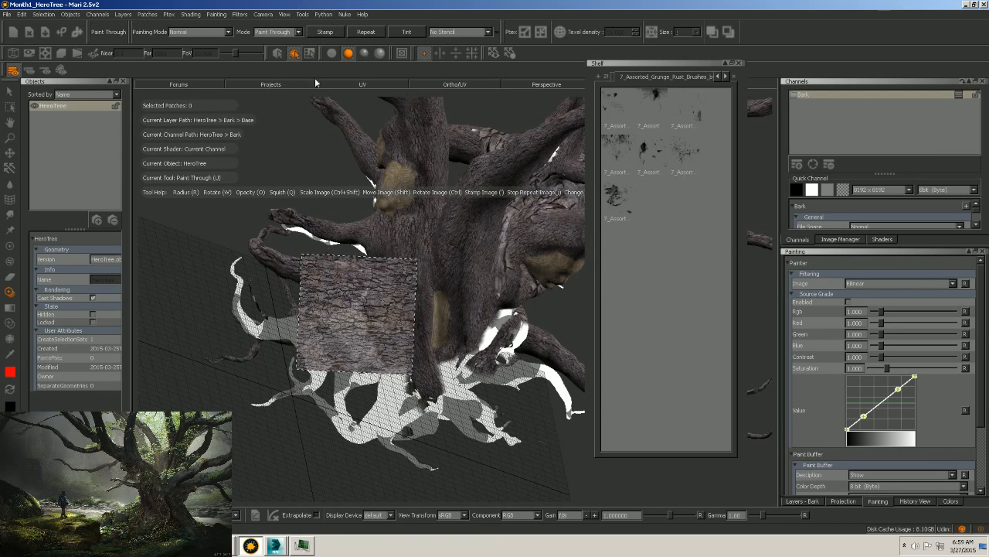
alt+drag(505, 261, 426, 323)
key(j)
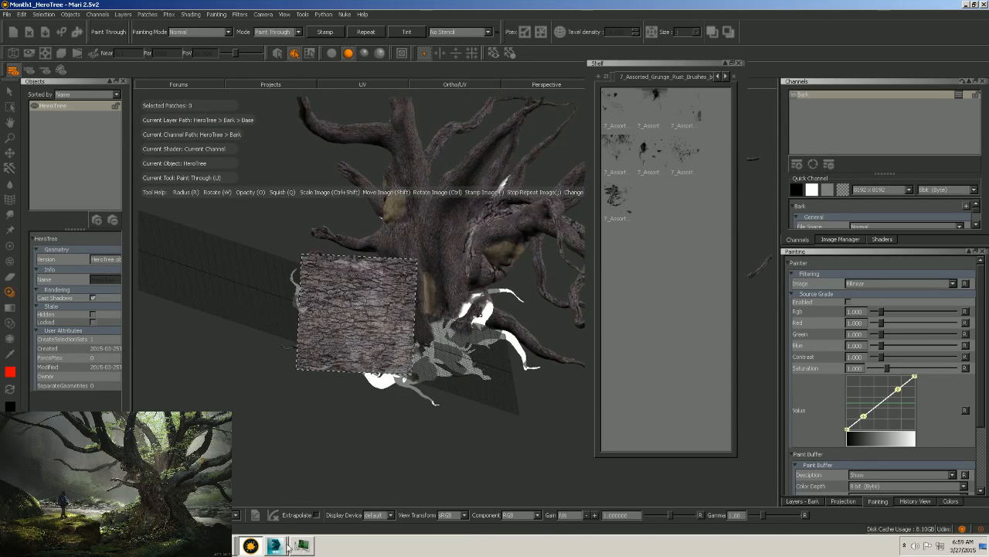
mouse_move(276, 545)
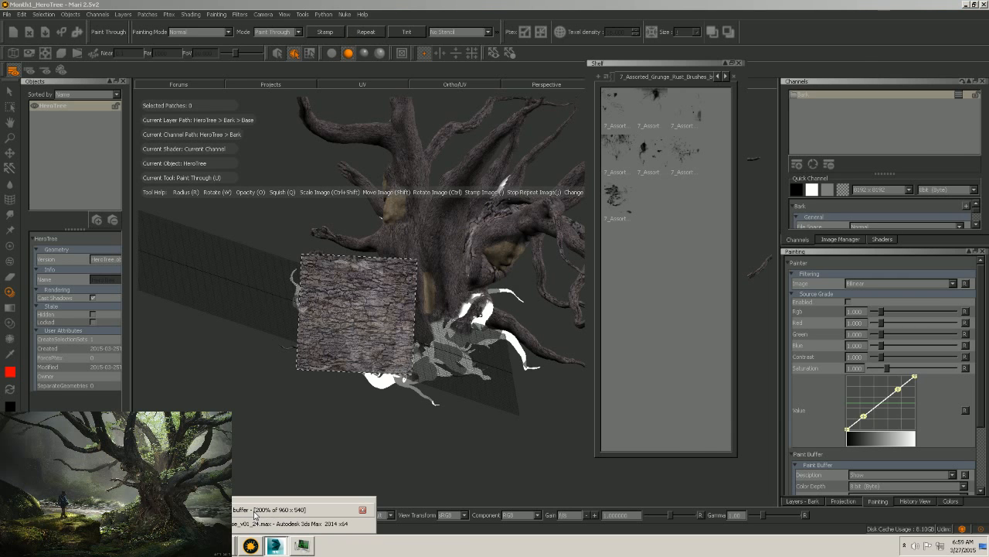
click(255, 515)
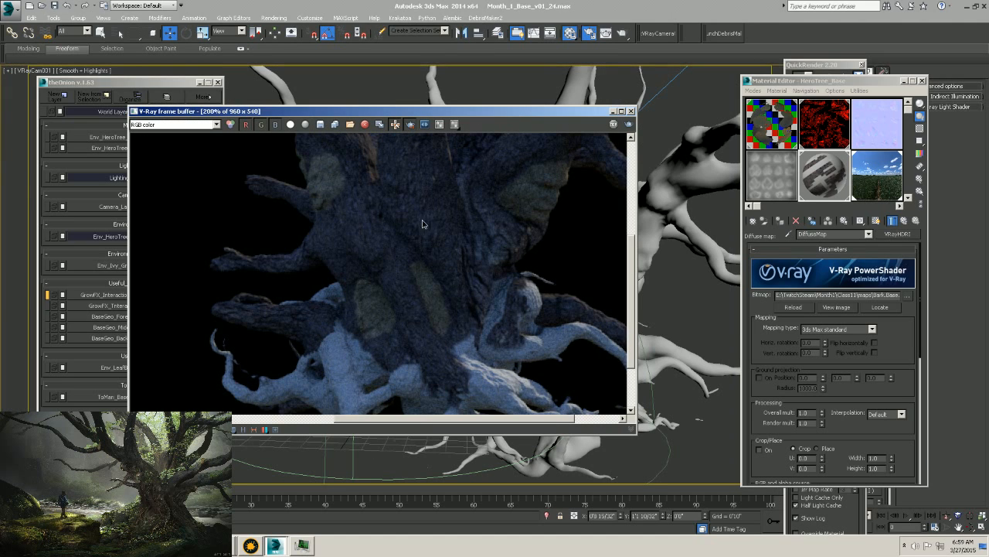
scroll(423, 224, down, 2)
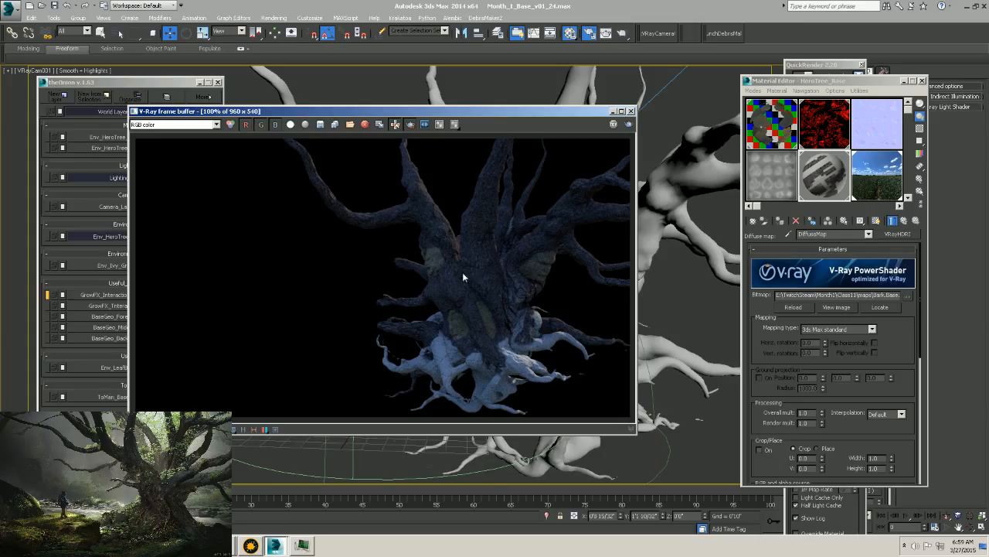